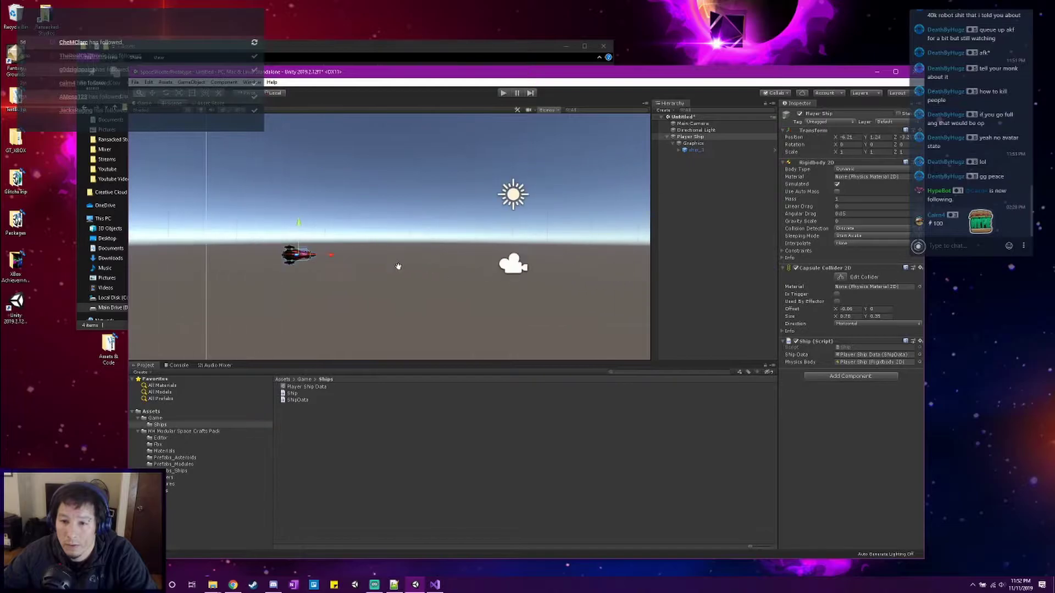
Play-test the scene, flying the player ship up, down and forward, and stop play mode.
middle_drag(324, 243, 364, 247)
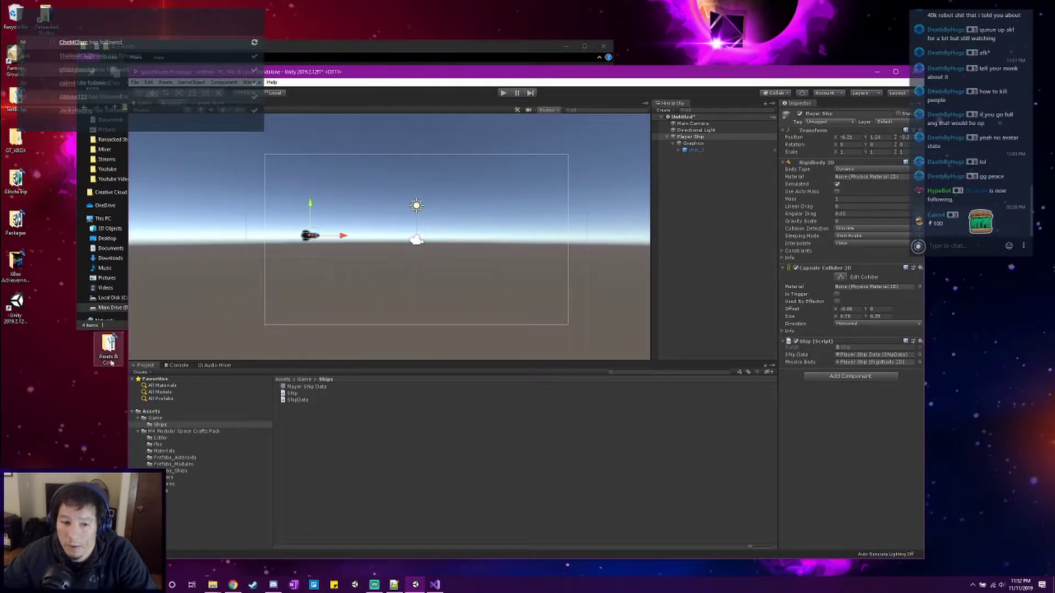
click(503, 94)
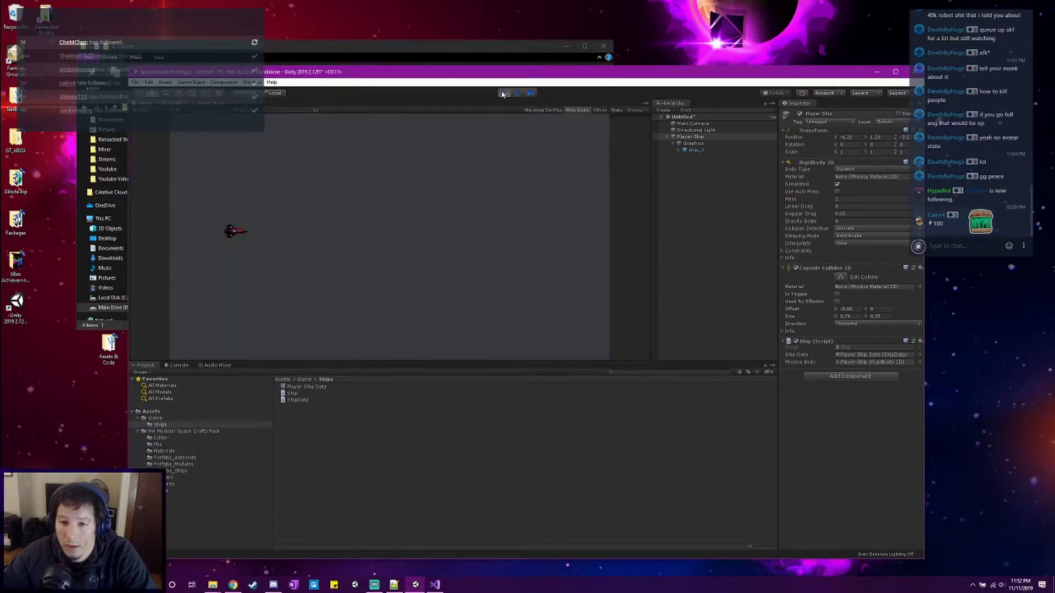
key(w)
key(s)
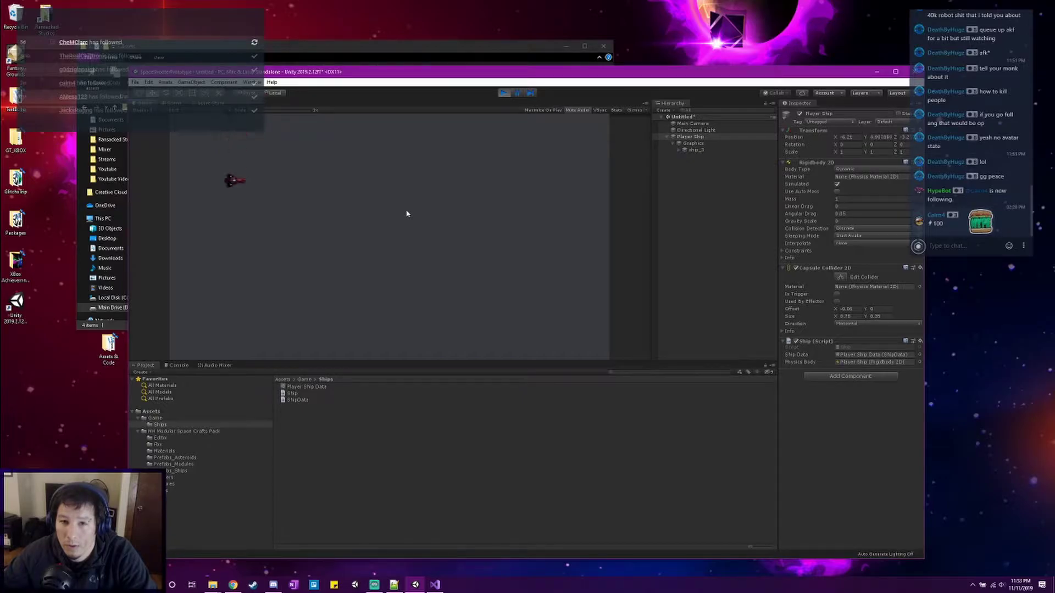
key(w)
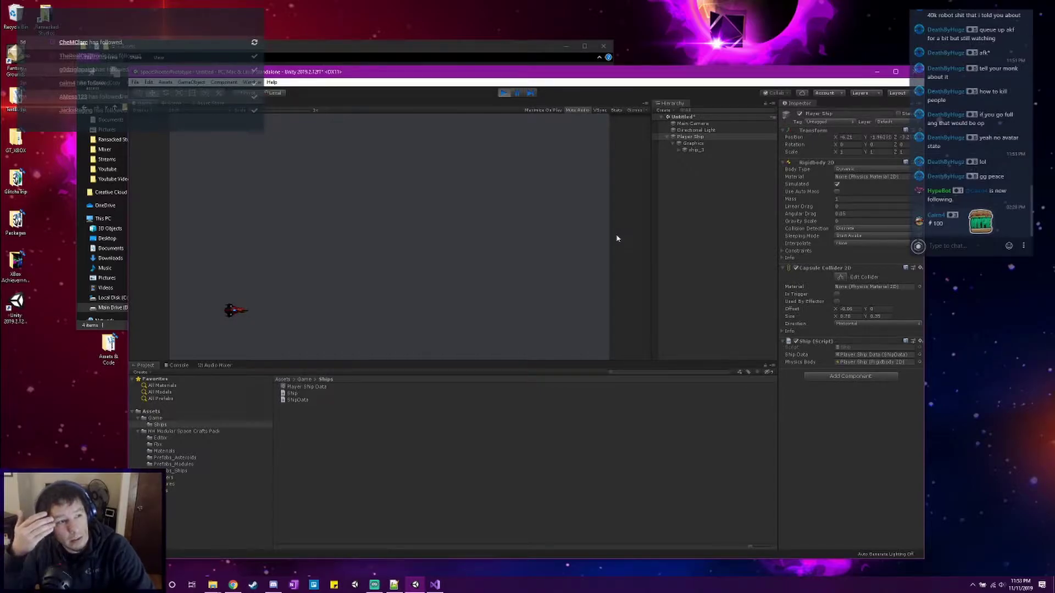
key(w)
key(d)
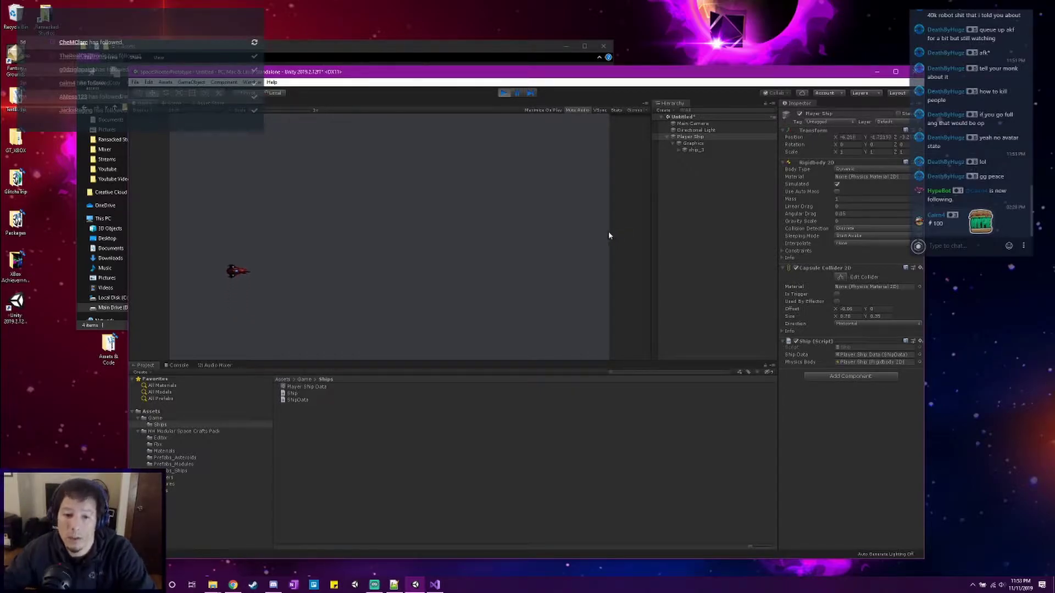
click(503, 93)
Create a folder named Camera inside the project's Game folder.
click(190, 418)
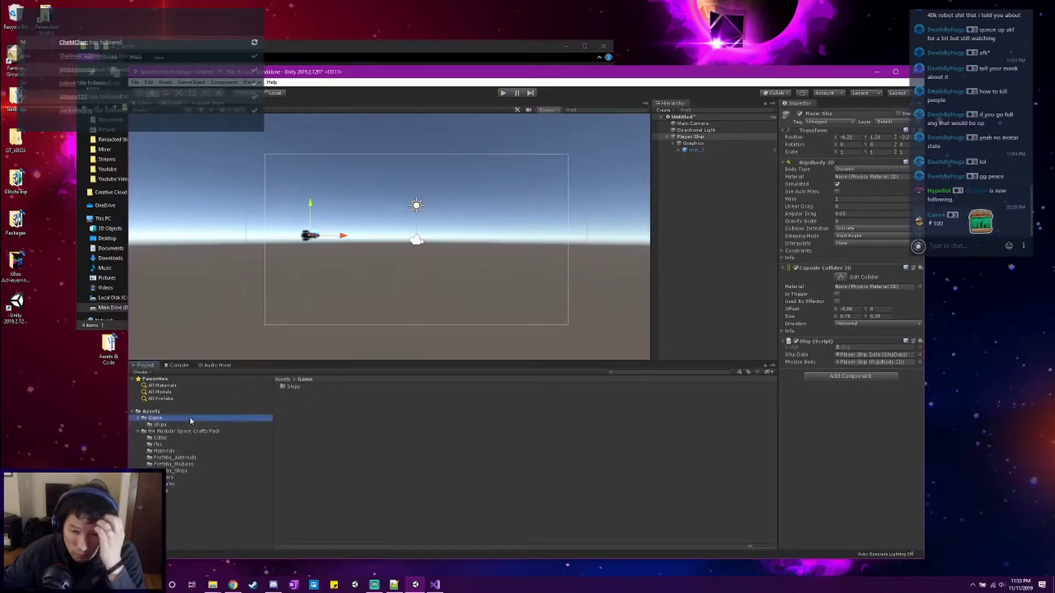
right_click(307, 430)
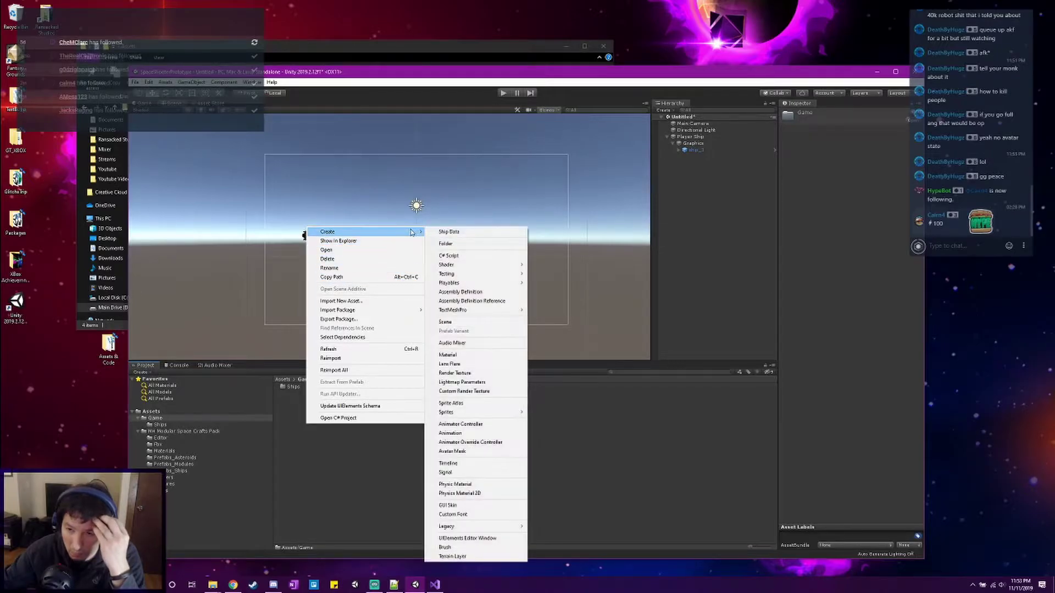
click(447, 244)
text(Camera)
key(Return)
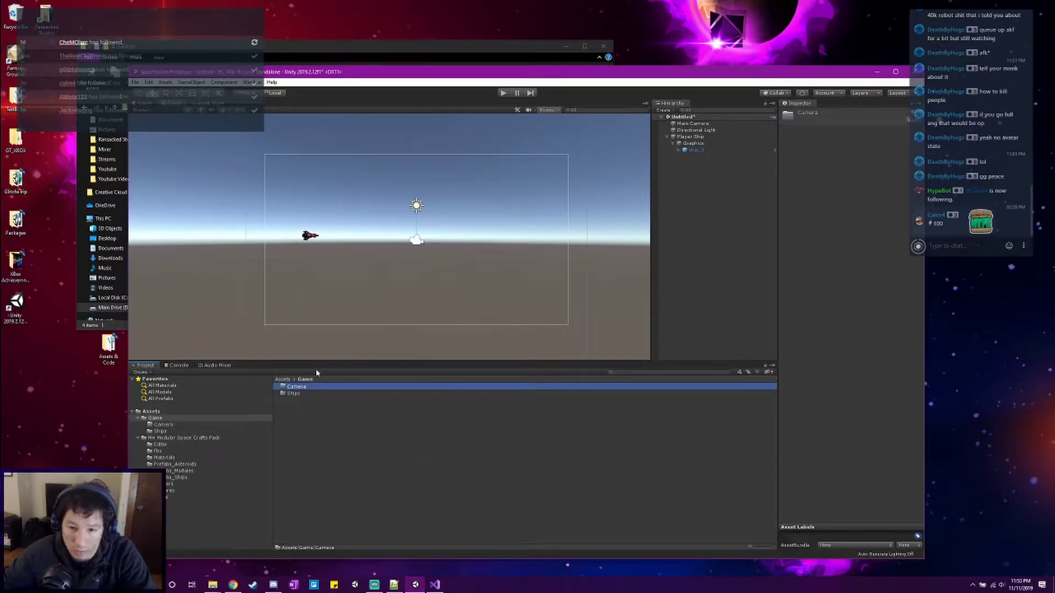
Import CameraConstraint.cs from the desktop's Assets & Code folder into the Camera folder, and close the extra windows.
double_click(314, 389)
double_click(109, 346)
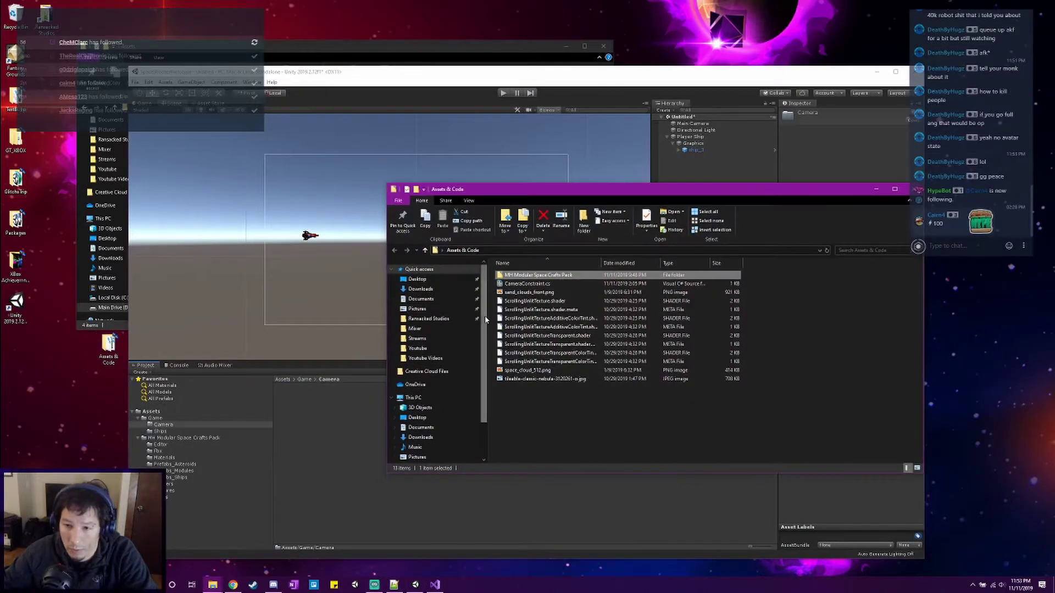
drag(520, 285, 311, 448)
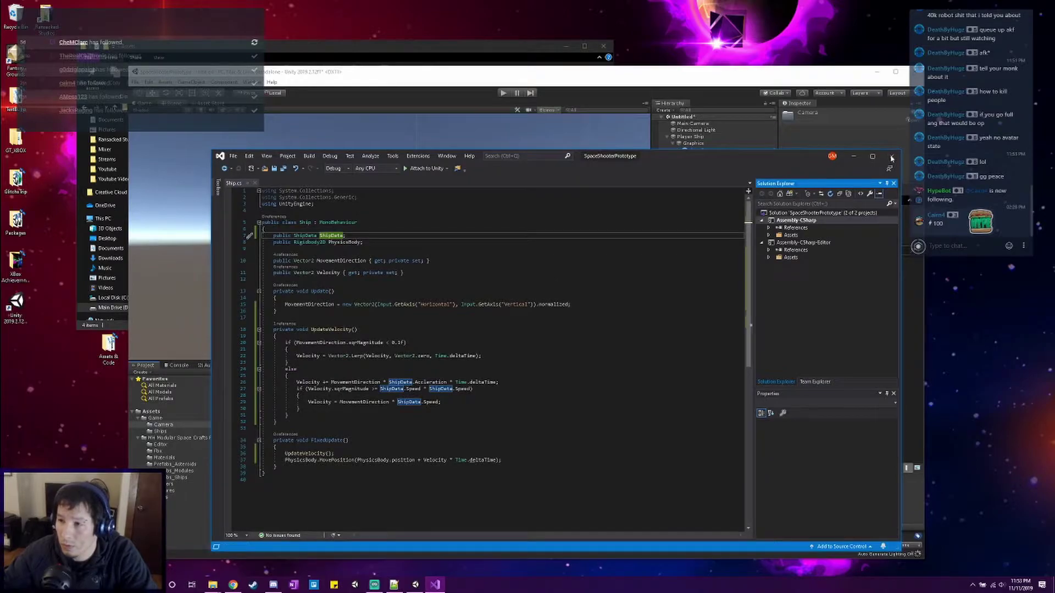
click(890, 156)
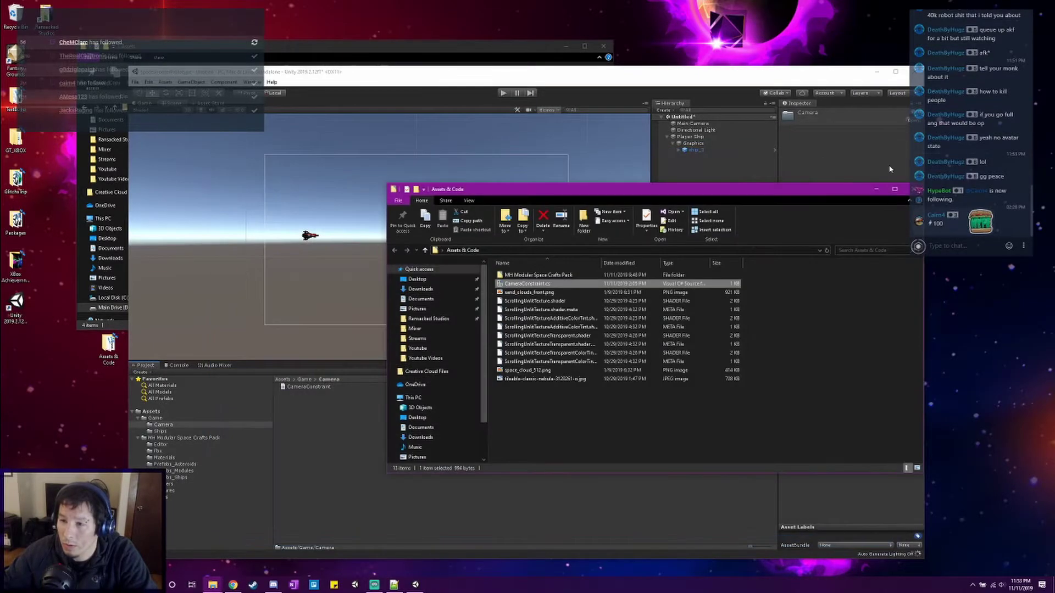
click(893, 175)
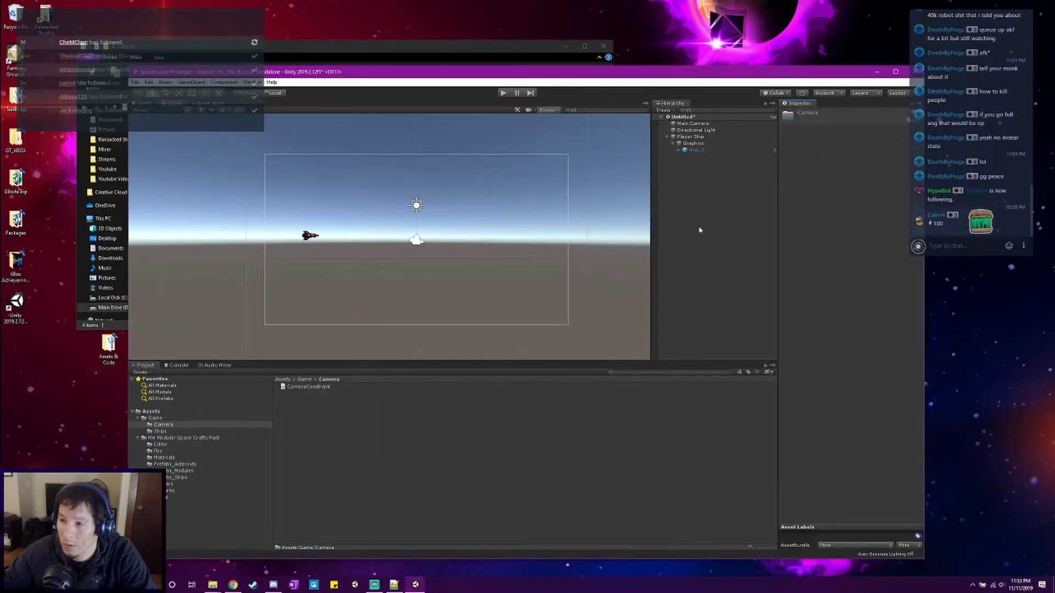
Attach the CameraConstraint script to Main Camera and assign Main Camera as its Camera reference.
click(694, 124)
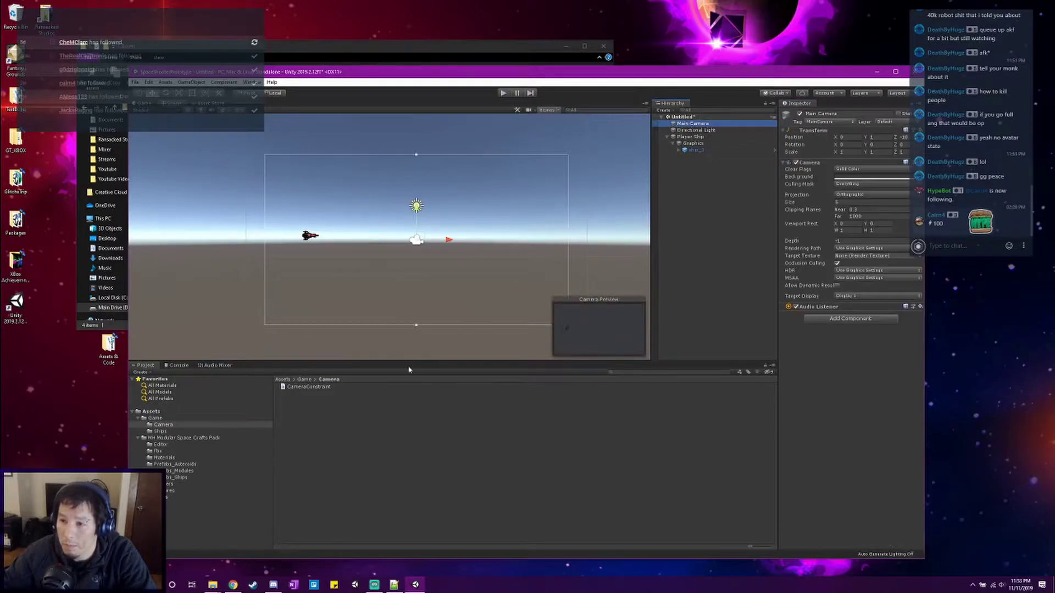
drag(305, 389, 802, 337)
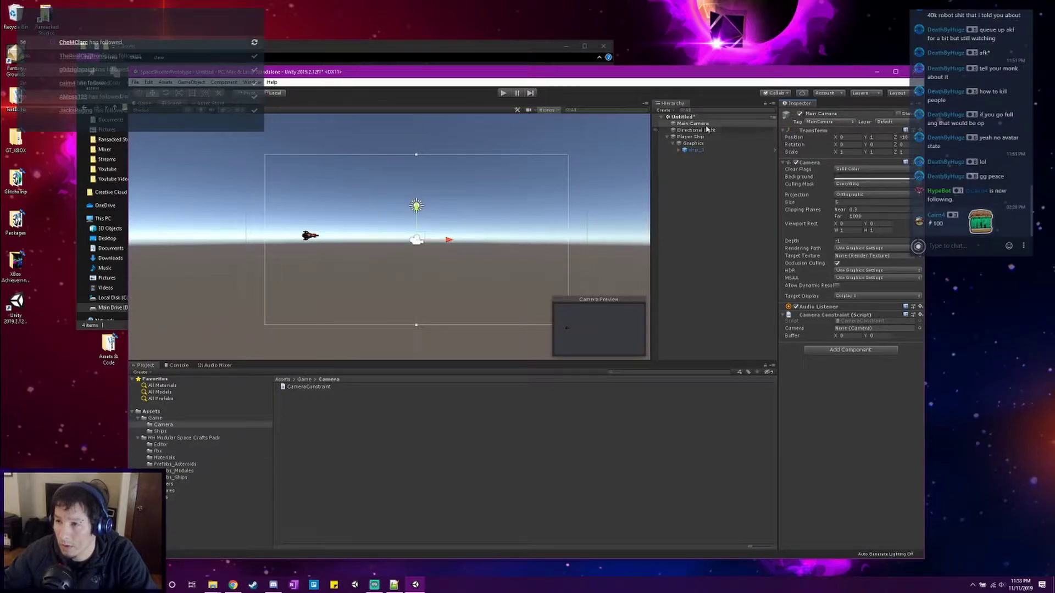
Open the CameraConstraint script in Visual Studio and examine its min/max fields, position clamping method and Awake function.
double_click(850, 321)
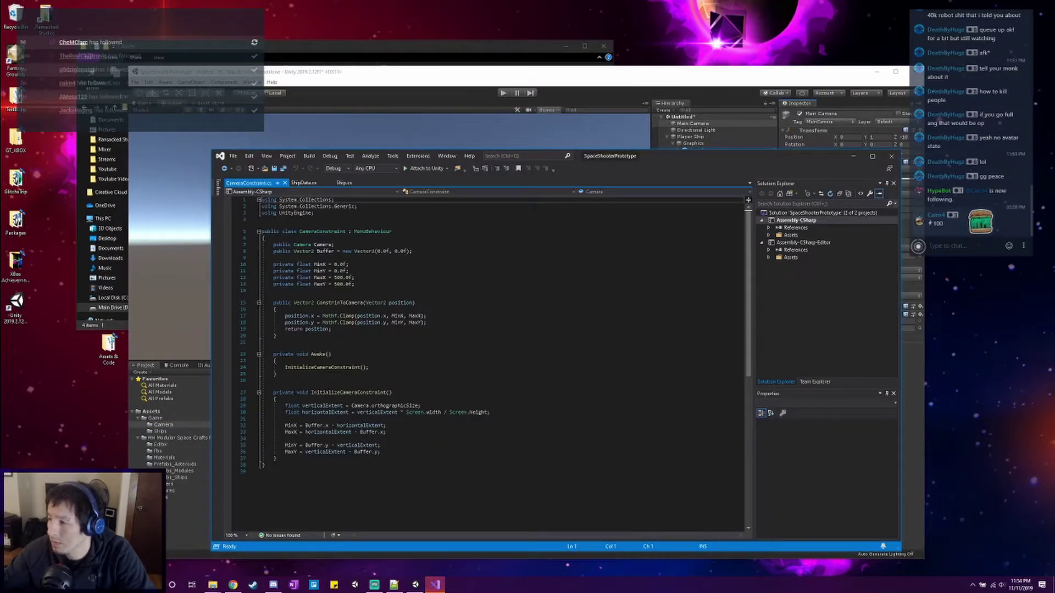
click(274, 341)
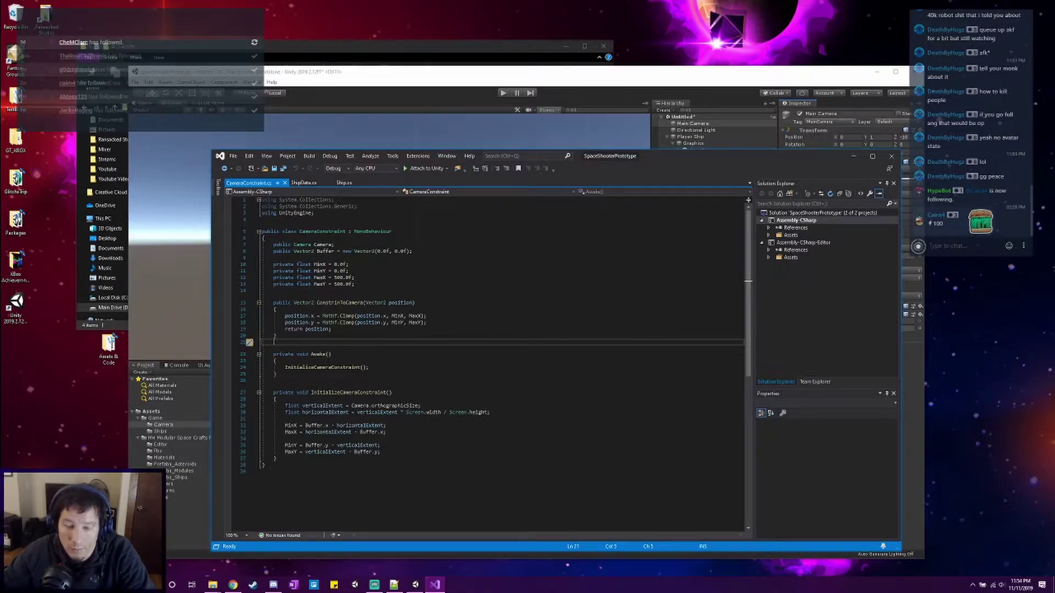
drag(273, 264, 365, 284)
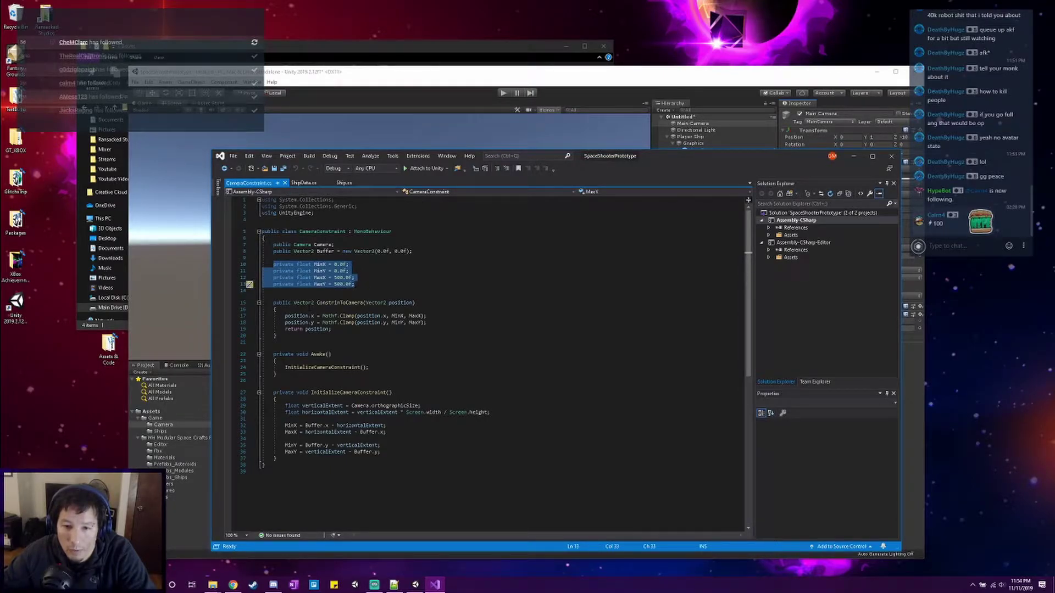
click(276, 335)
drag(275, 336, 269, 303)
click(378, 284)
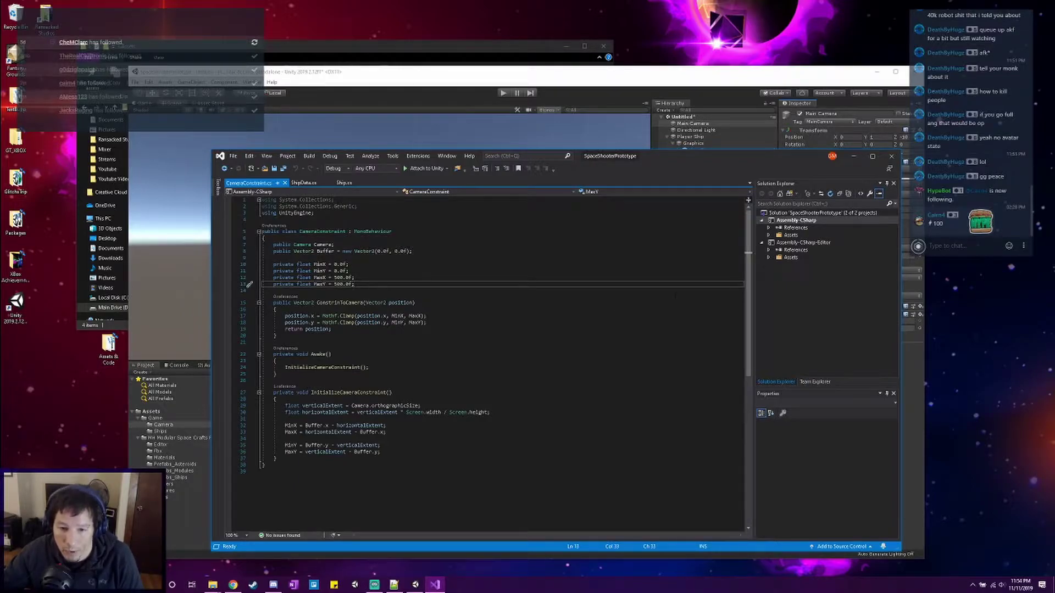
click(327, 354)
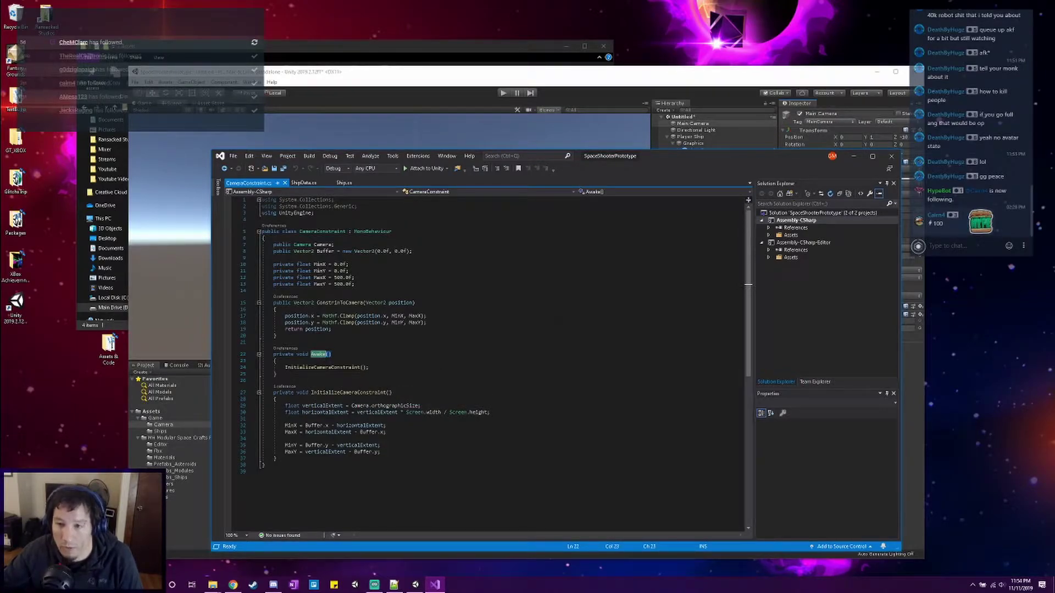
Return to Unity with the code window moved aside and examine Main Camera's view bounds around the ship in the scene.
drag(685, 160, 366, 276)
click(329, 130)
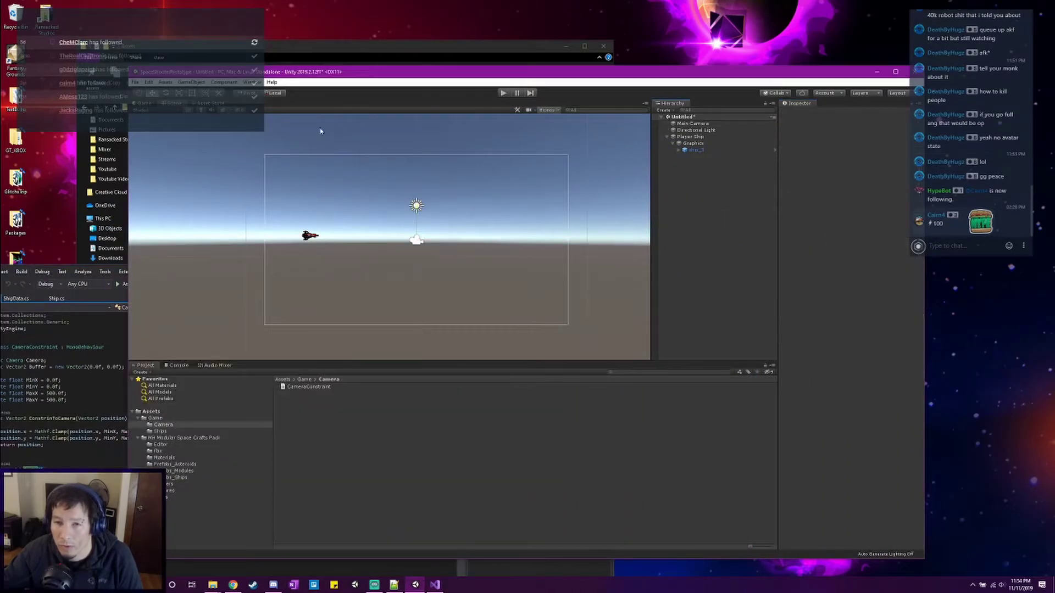
scroll(459, 161, up, 5)
middle_drag(454, 310, 433, 299)
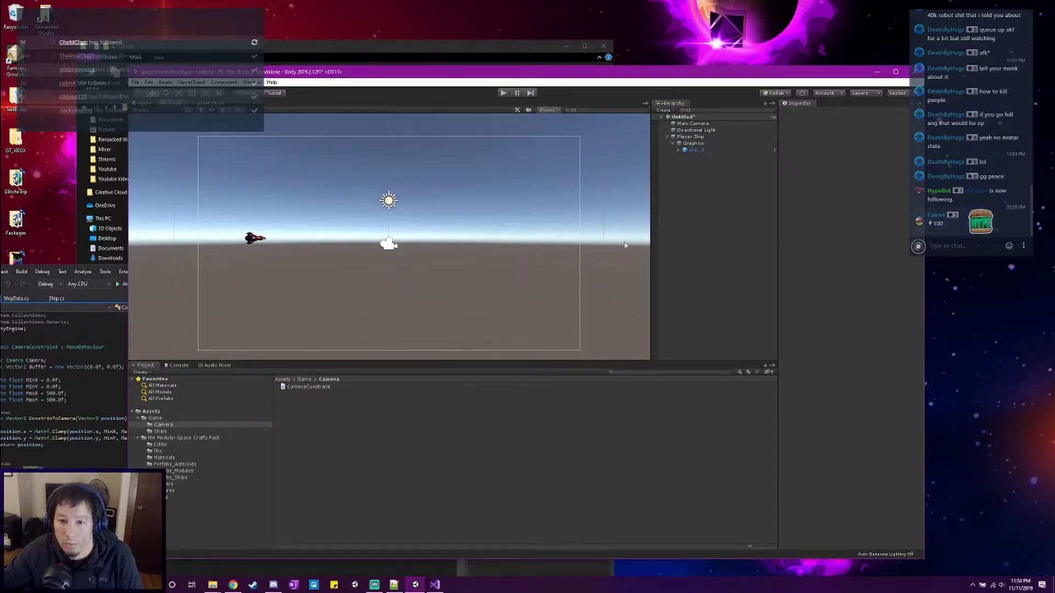
click(705, 125)
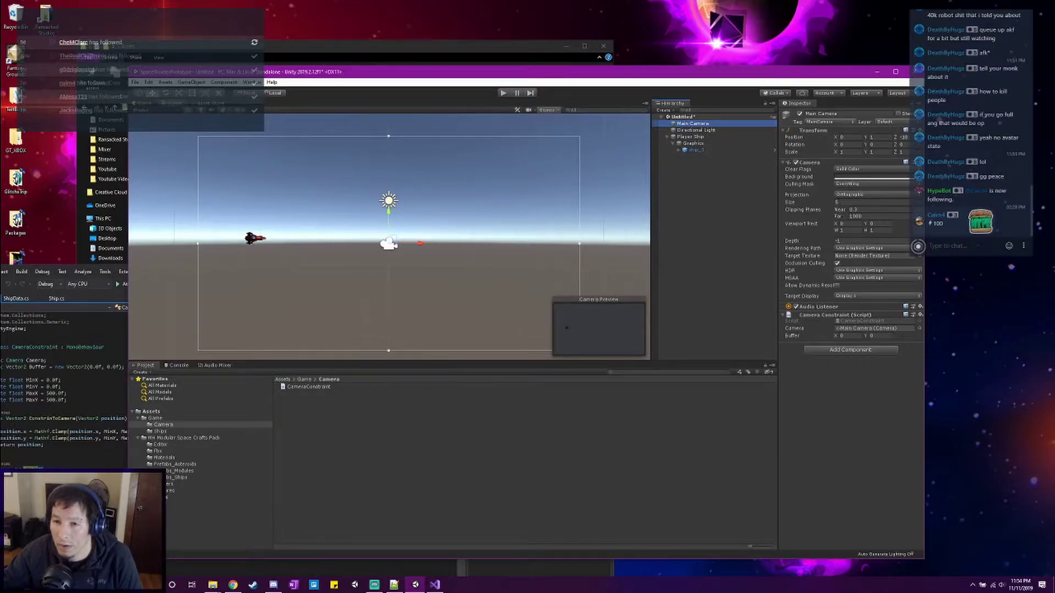
scroll(627, 235, down, 3)
scroll(536, 235, up, 4)
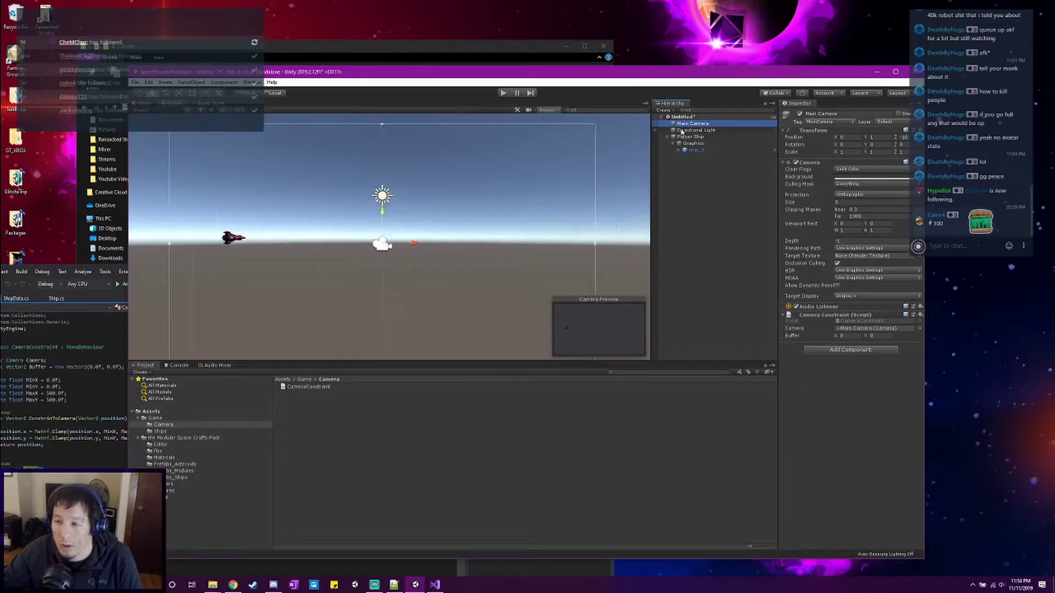
scroll(448, 190, down, 1)
scroll(447, 198, up, 2)
scroll(444, 211, down, 3)
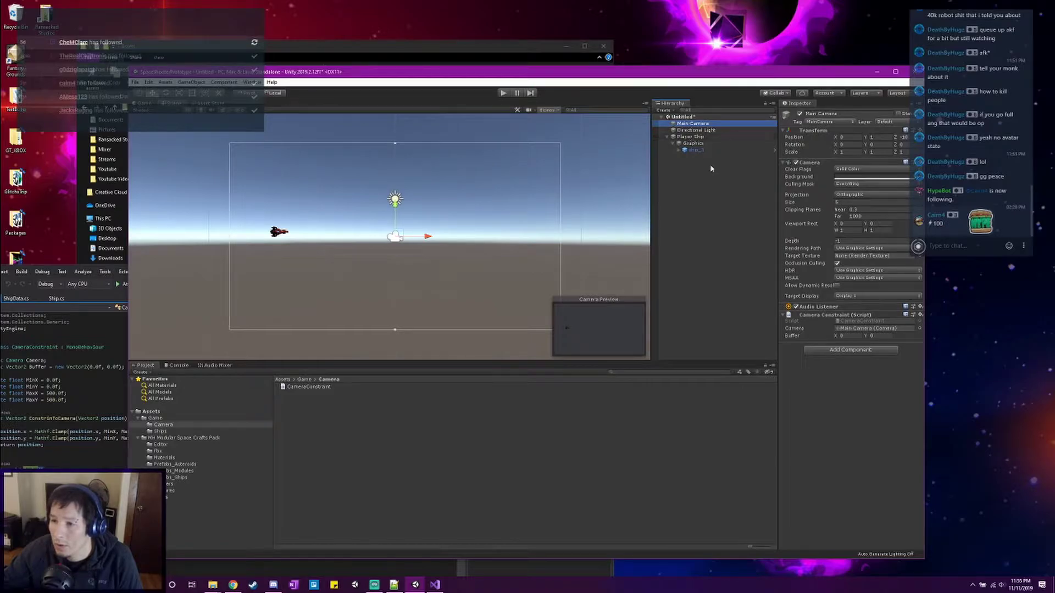
click(698, 130)
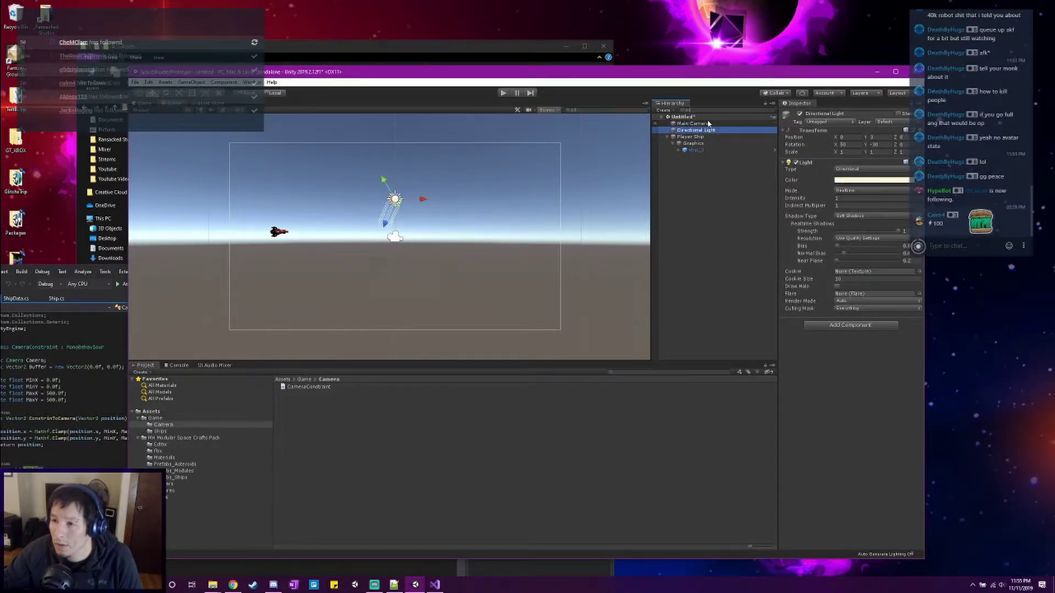
click(693, 124)
key(f)
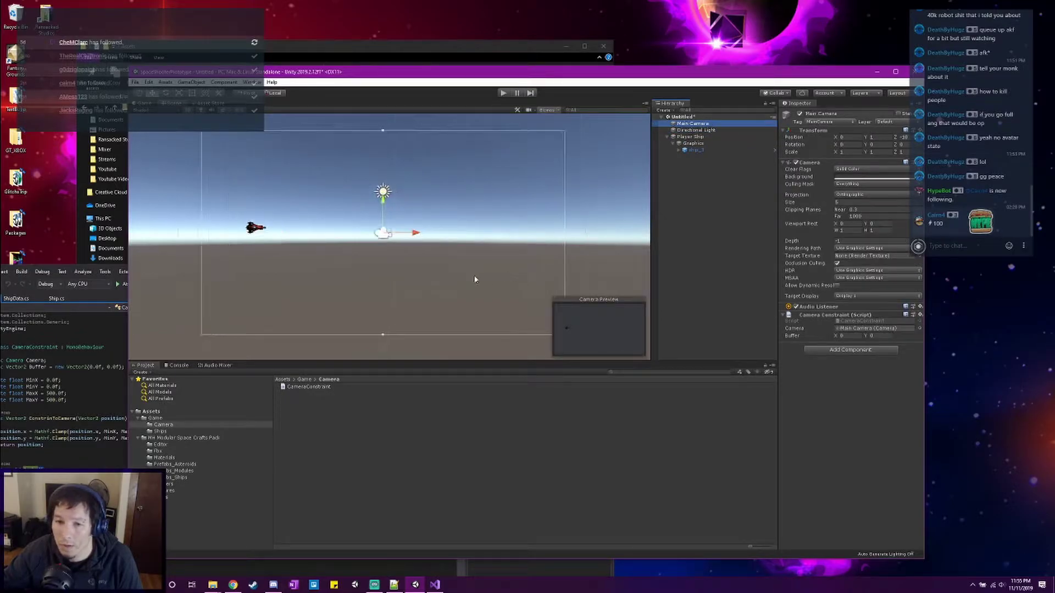
scroll(408, 262, up, 3)
scroll(407, 262, down, 9)
scroll(408, 261, up, 3)
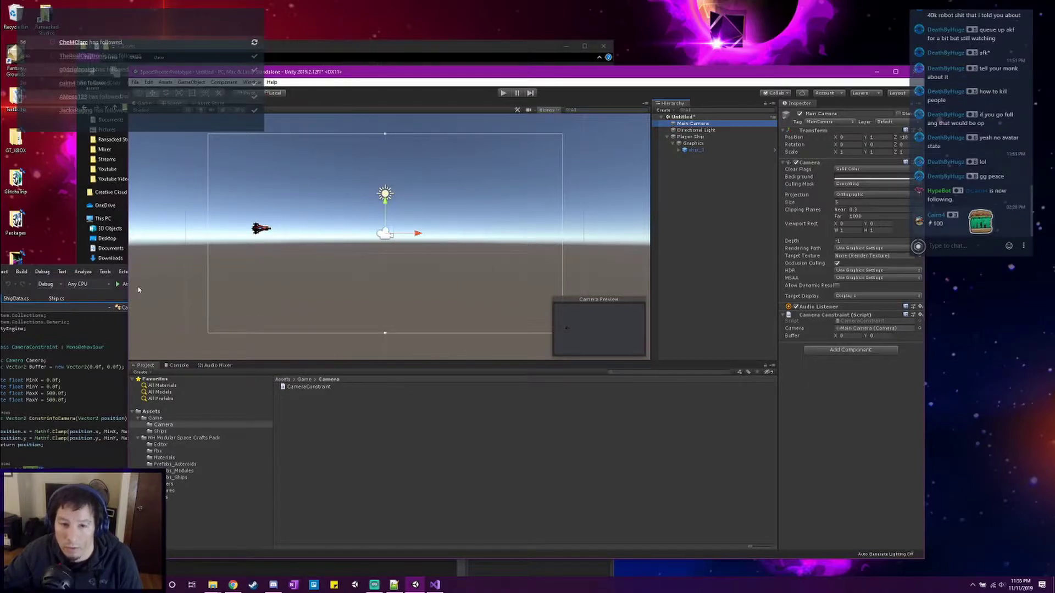
Move the code window lower on the desktop, show the Game view and narrow it by widening the Hierarchy.
click(117, 301)
drag(386, 286, 497, 367)
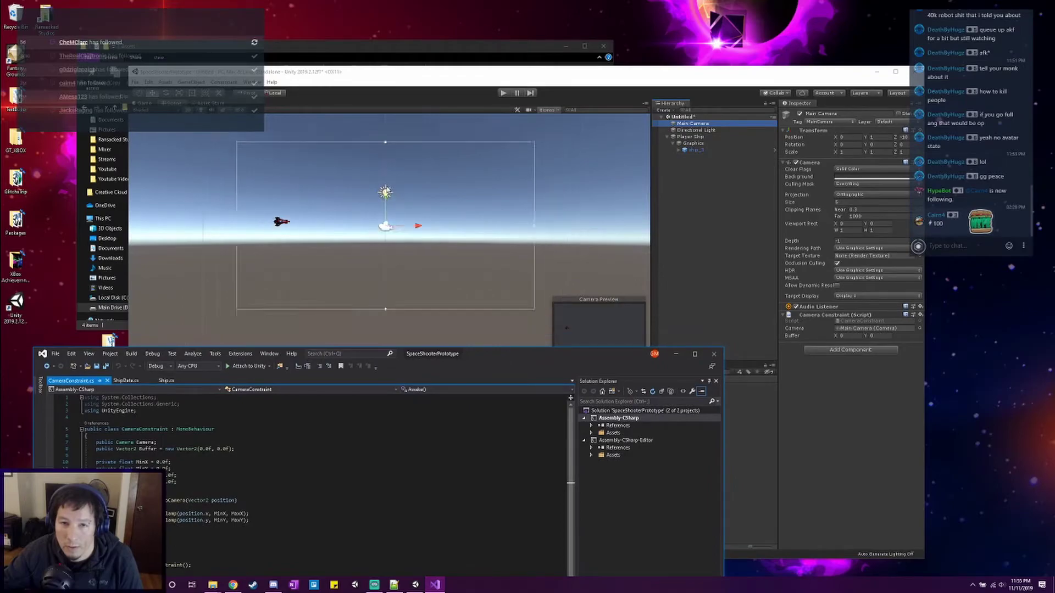
click(154, 105)
drag(653, 219, 326, 234)
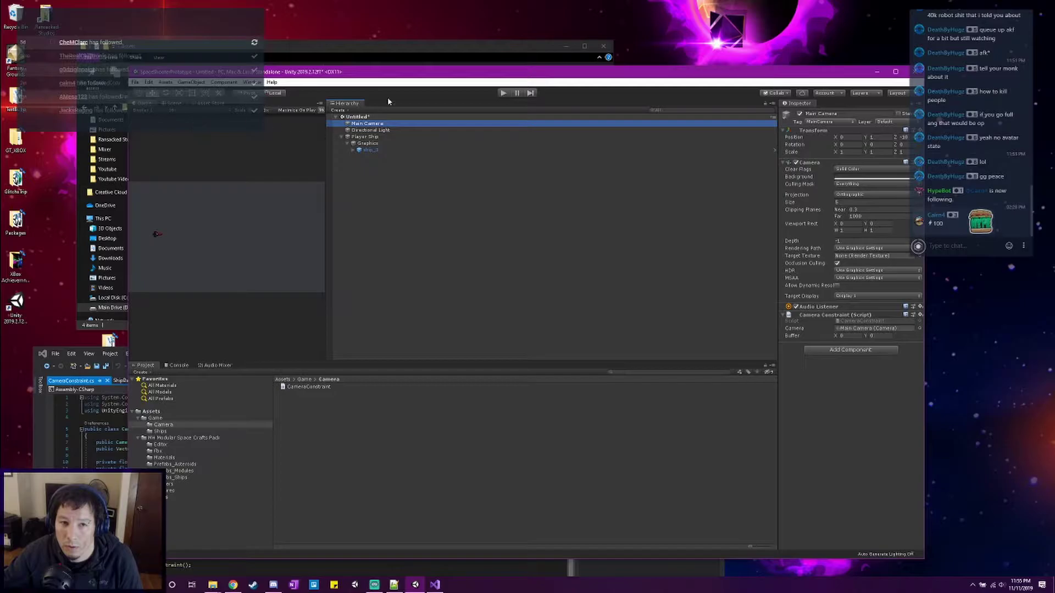
Compare the Game view at 2560x1440, 2000x1000 and 1024x1024, and frame Main Camera's bounds in the Scene view.
click(176, 110)
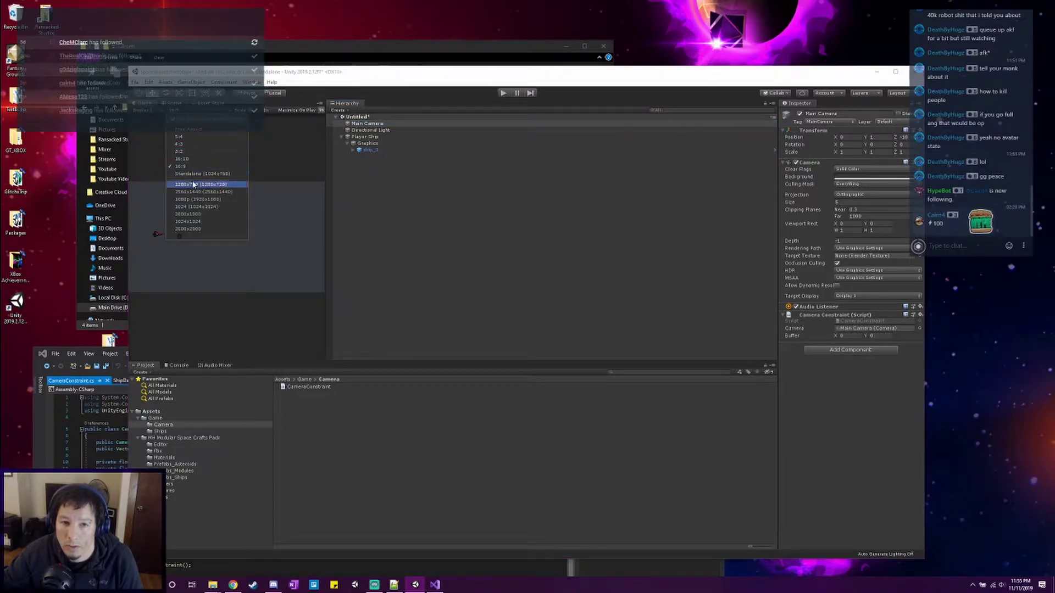
click(196, 193)
click(188, 110)
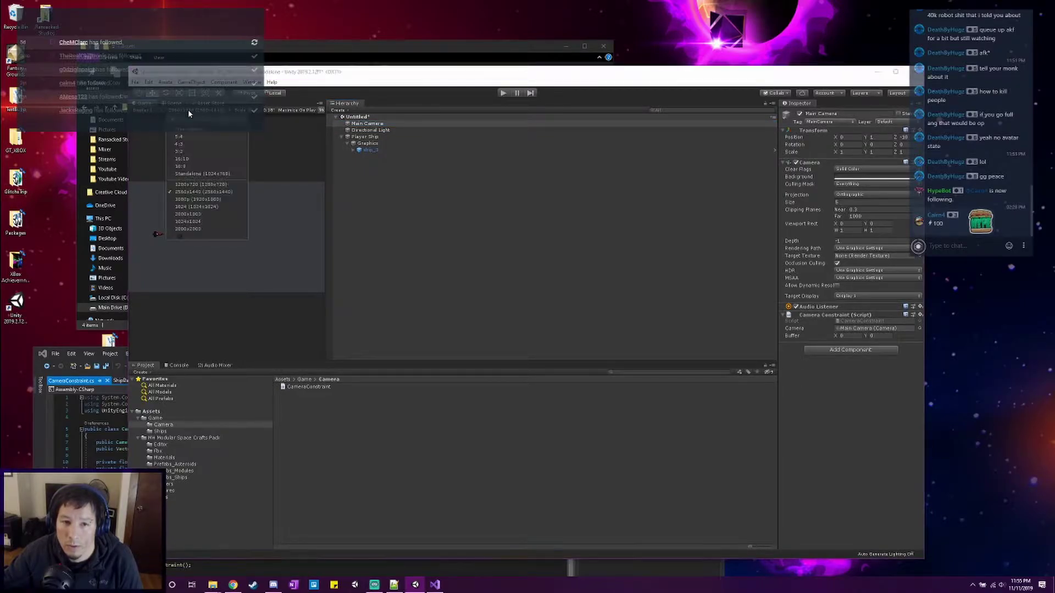
click(221, 219)
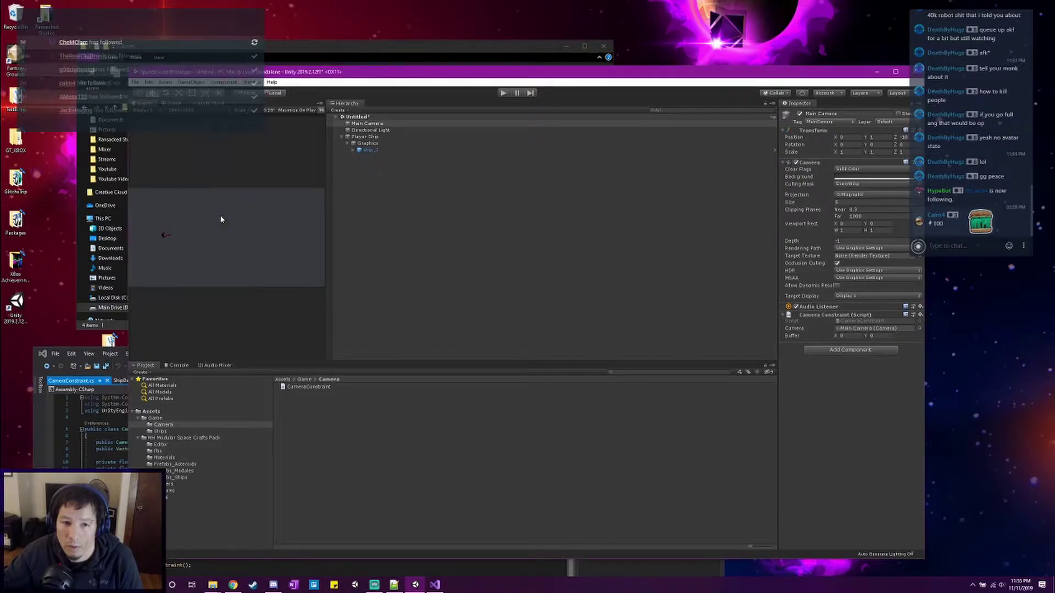
click(193, 108)
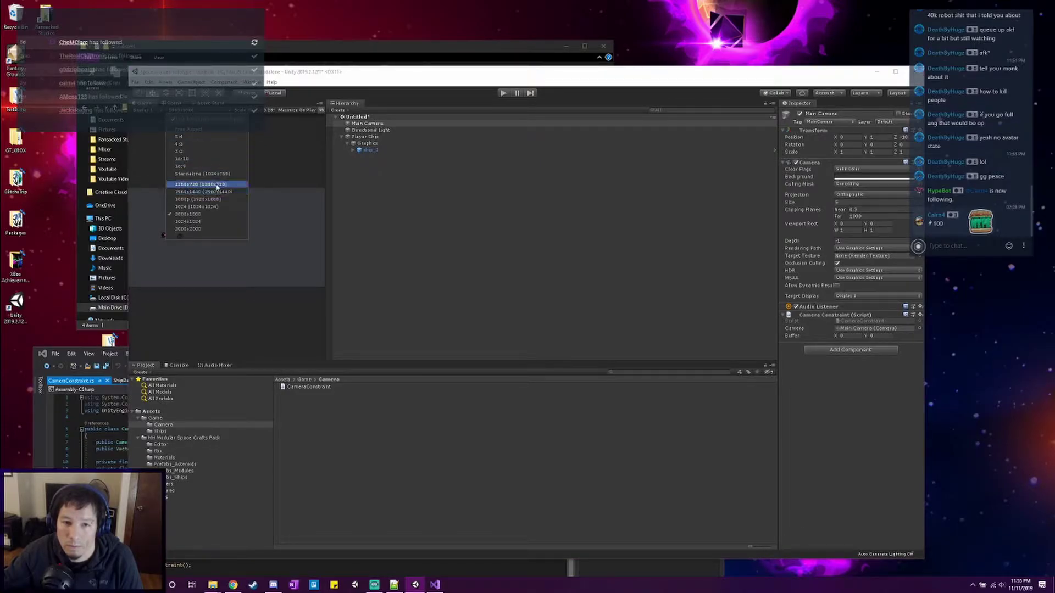
click(196, 207)
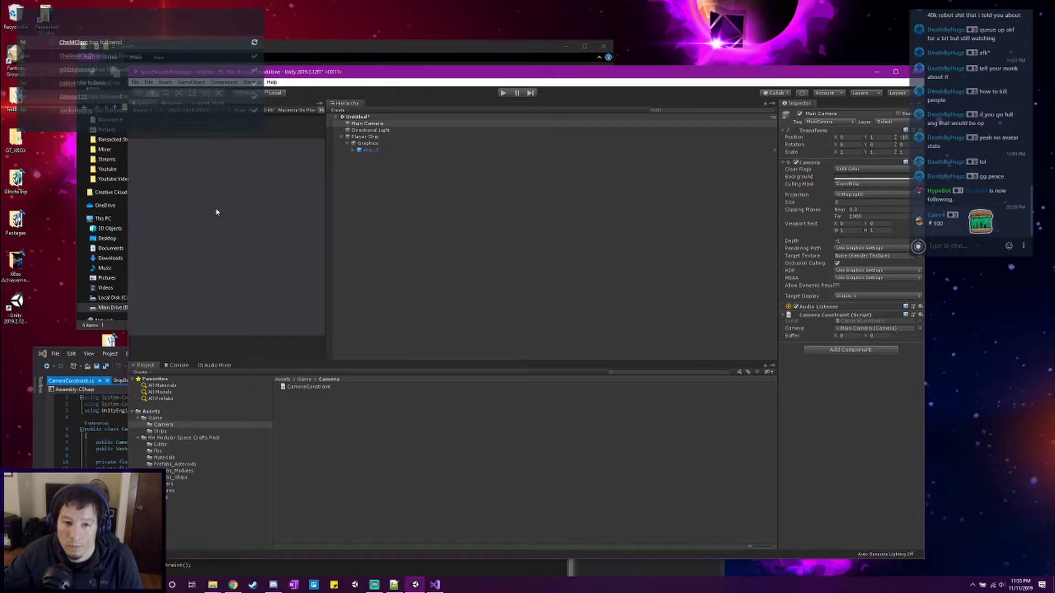
click(163, 107)
key(f)
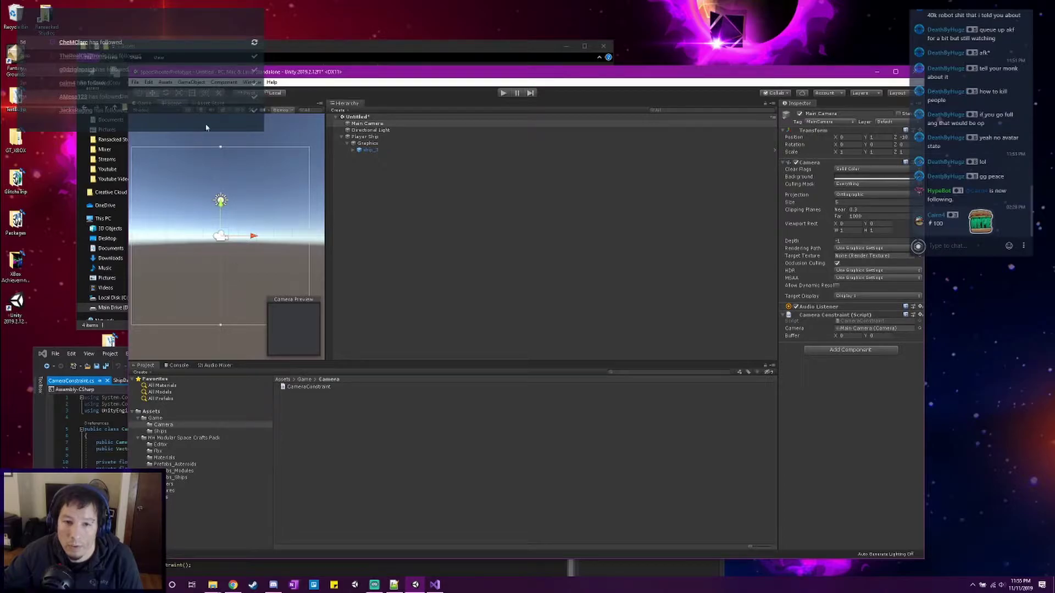
Set the Game view to 1080p (1920x1080) and widen it by narrowing the Hierarchy.
click(143, 103)
click(184, 110)
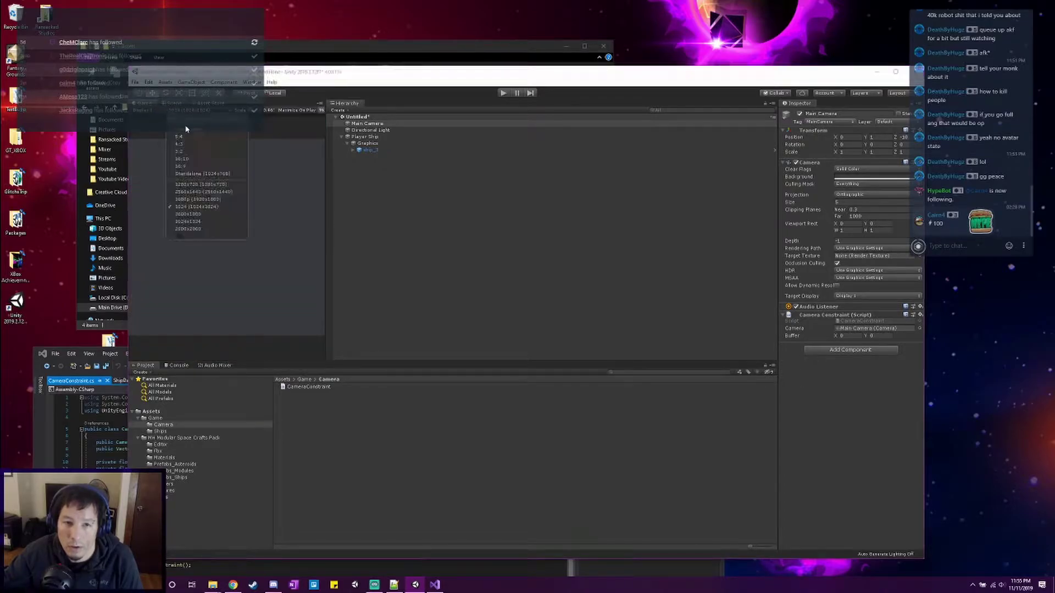
click(234, 200)
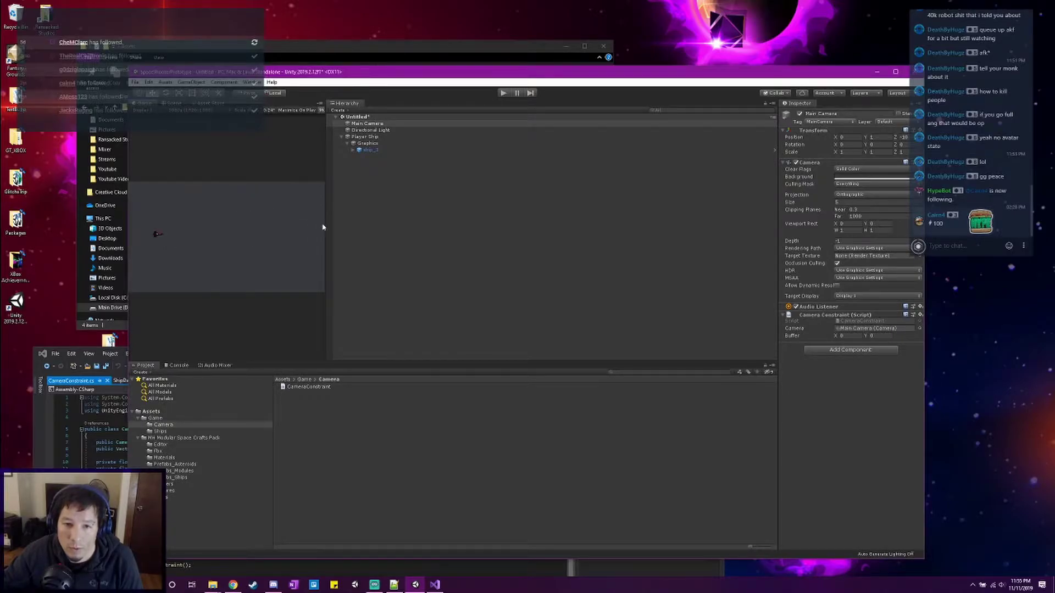
drag(326, 225, 416, 233)
click(186, 110)
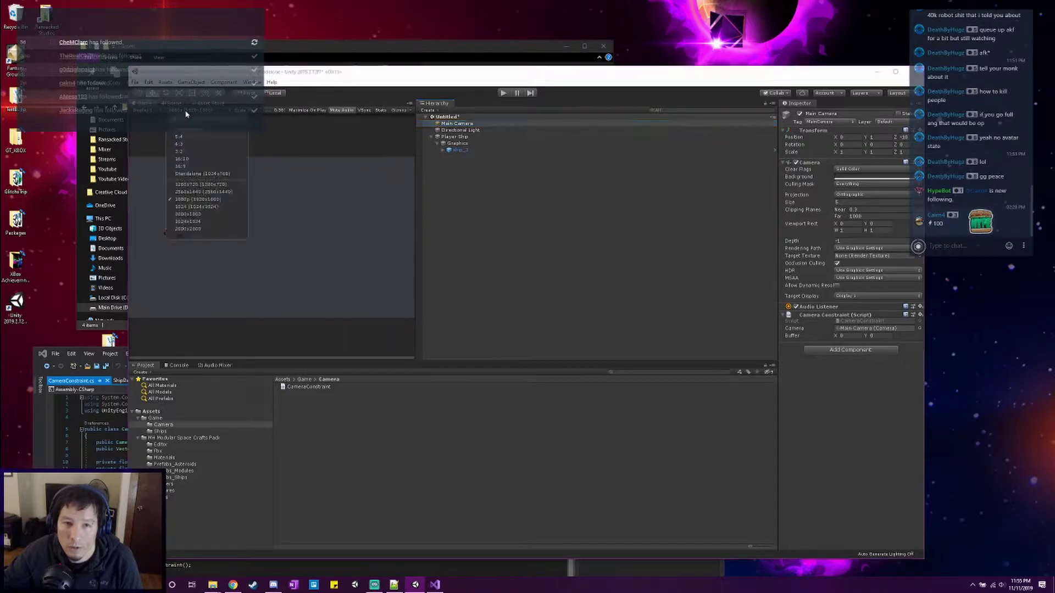
click(212, 174)
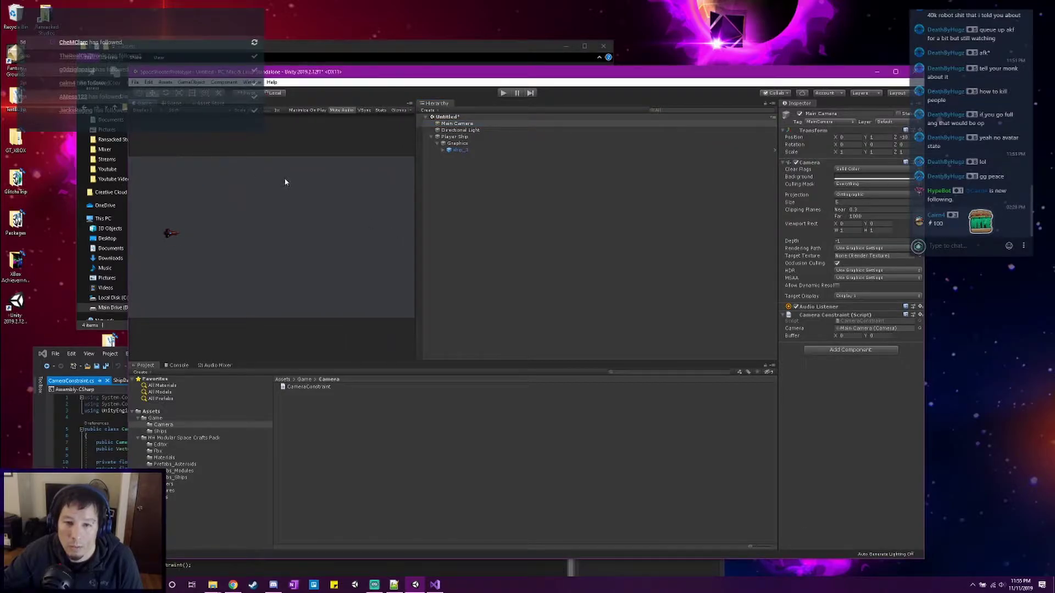
Return to the Scene view with Main Camera's bounds framed and place the Visual Studio code window beside it.
click(173, 104)
scroll(242, 280, down, 2)
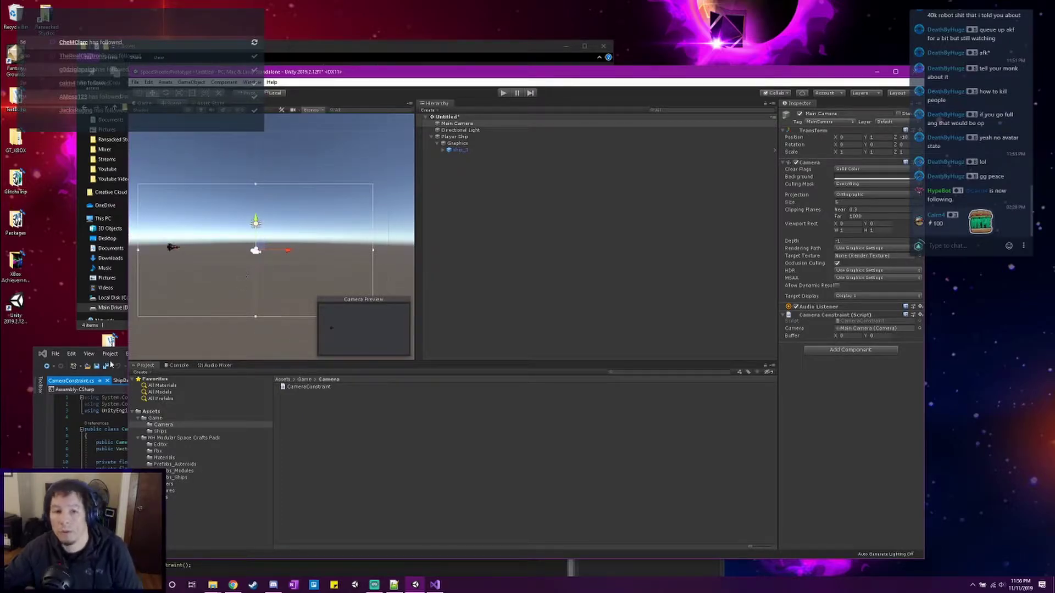
click(122, 375)
drag(491, 358, 694, 390)
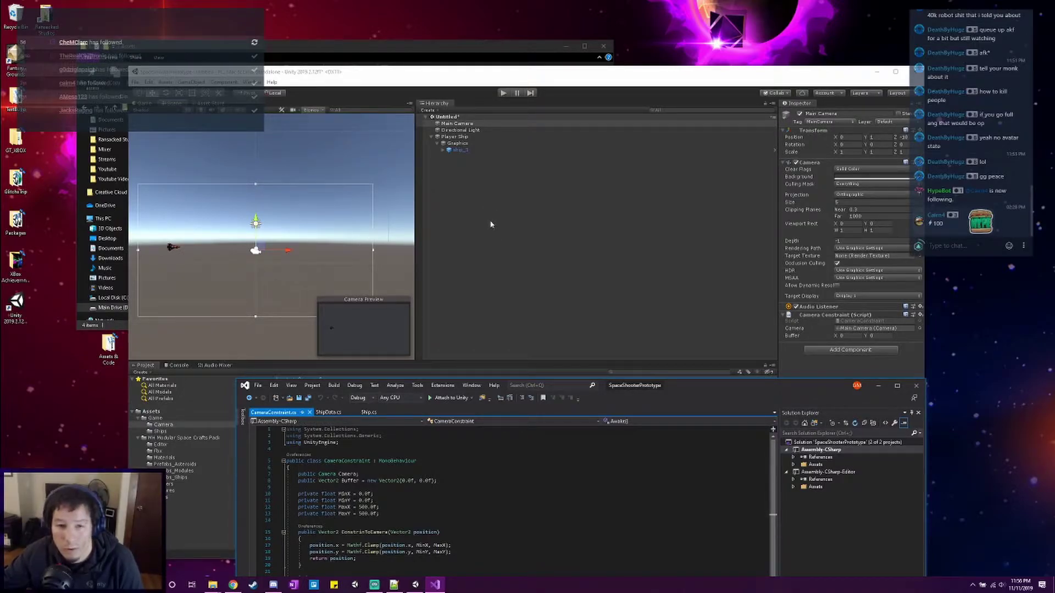
scroll(357, 255, down, 2)
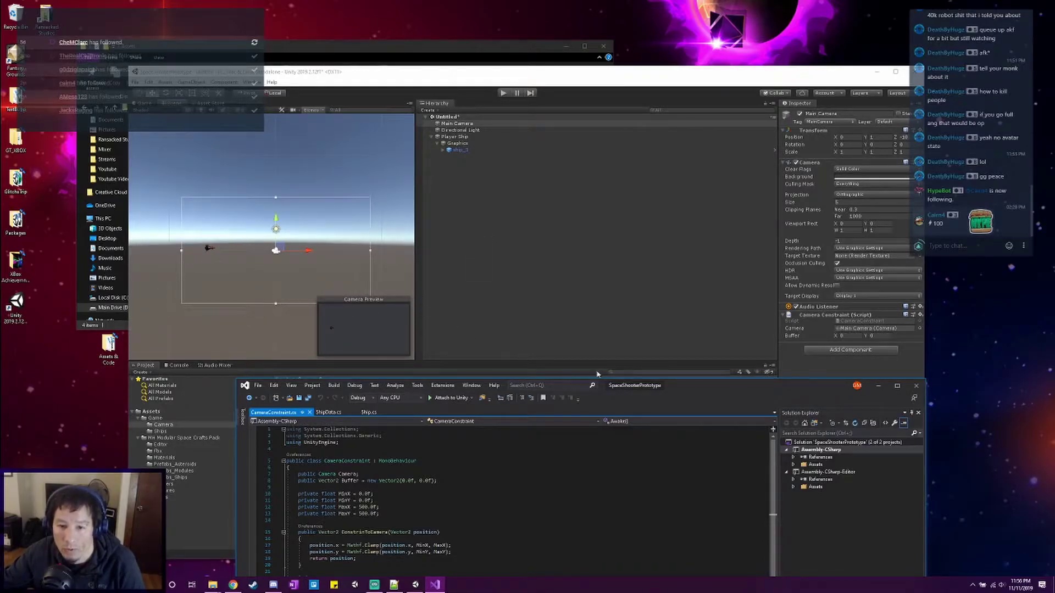
drag(714, 400, 817, 181)
Examine how InitializeCameraConstraint computes verticalExtent and horizontalExtent from the orthographic size and the screen's aspect ratio.
double_click(480, 321)
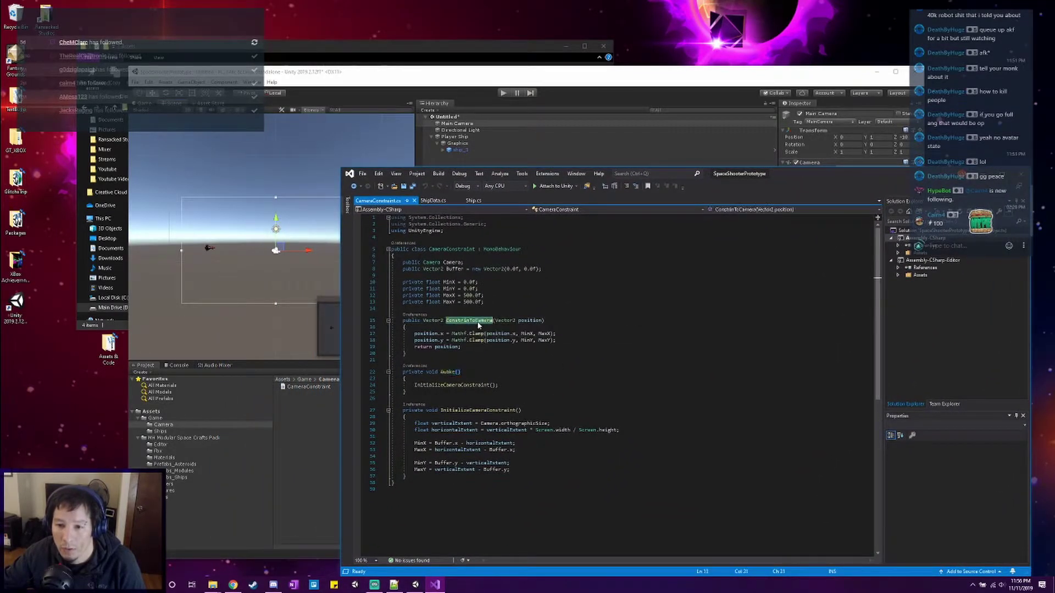
scroll(603, 328, down, 6)
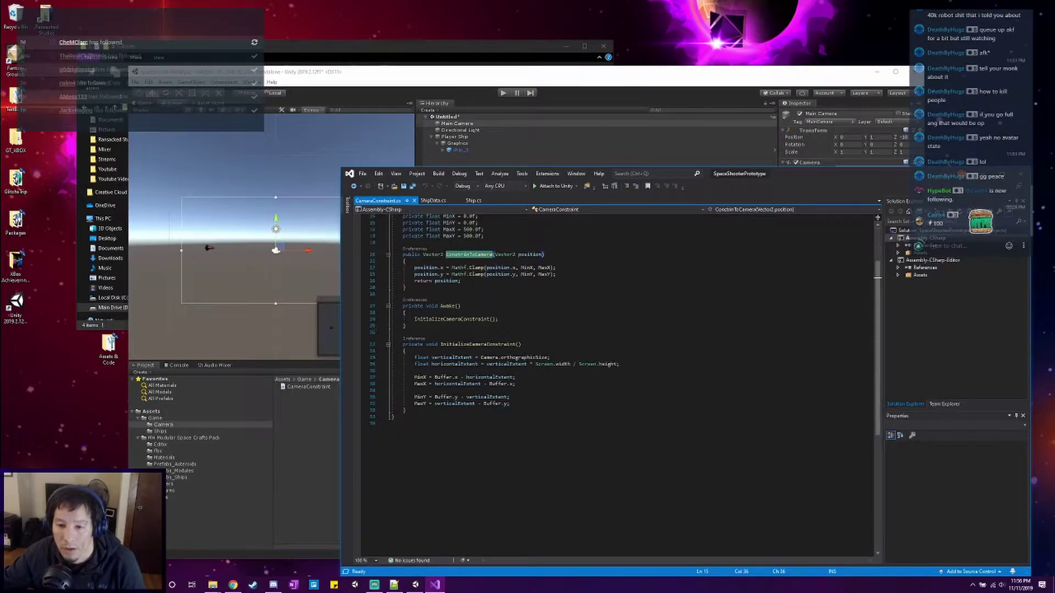
scroll(556, 405, up, 6)
double_click(452, 423)
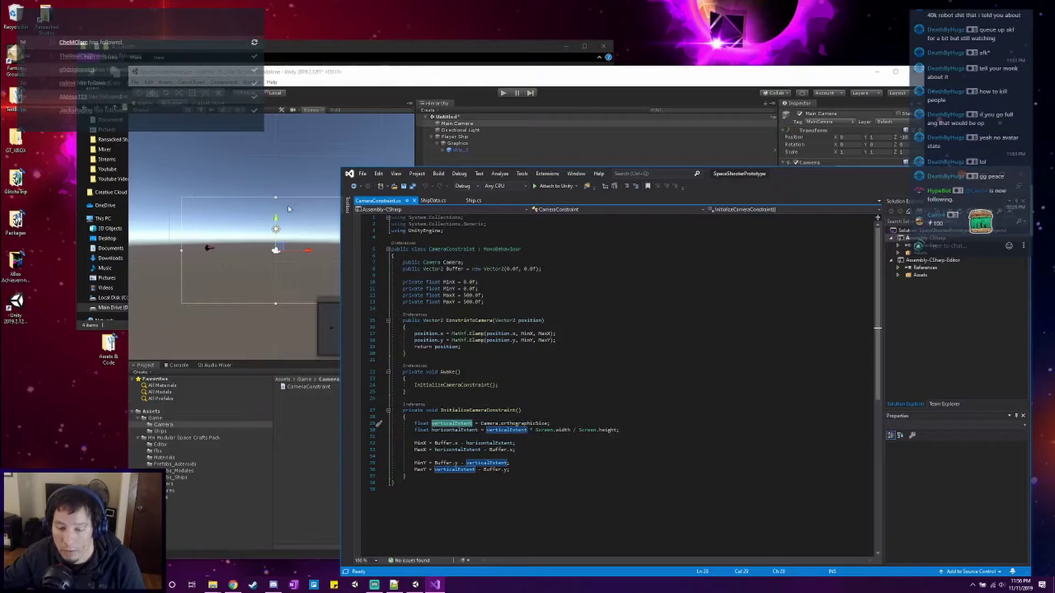
drag(536, 429, 620, 431)
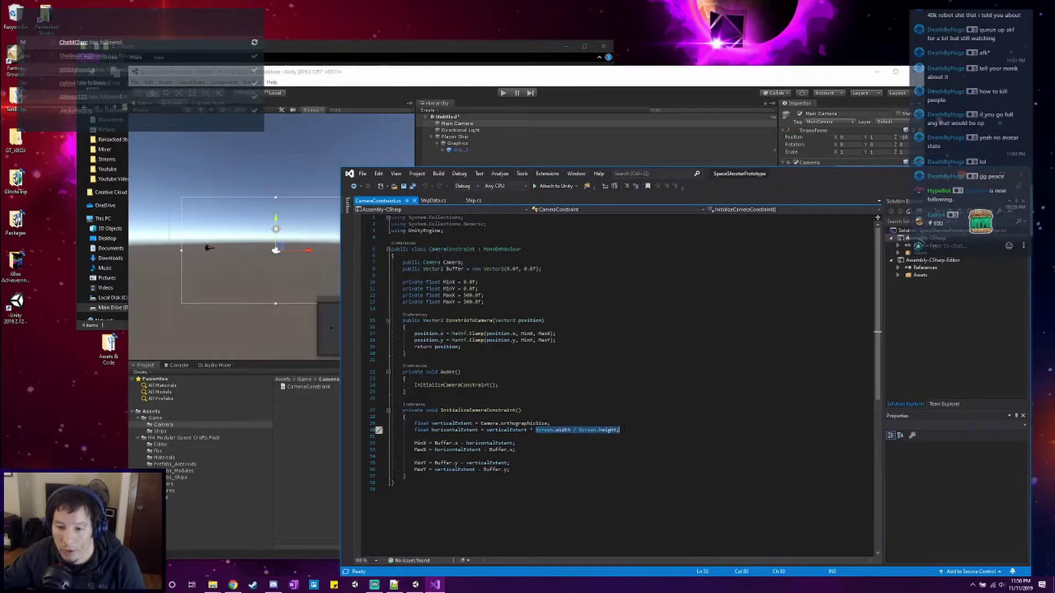
click(526, 430)
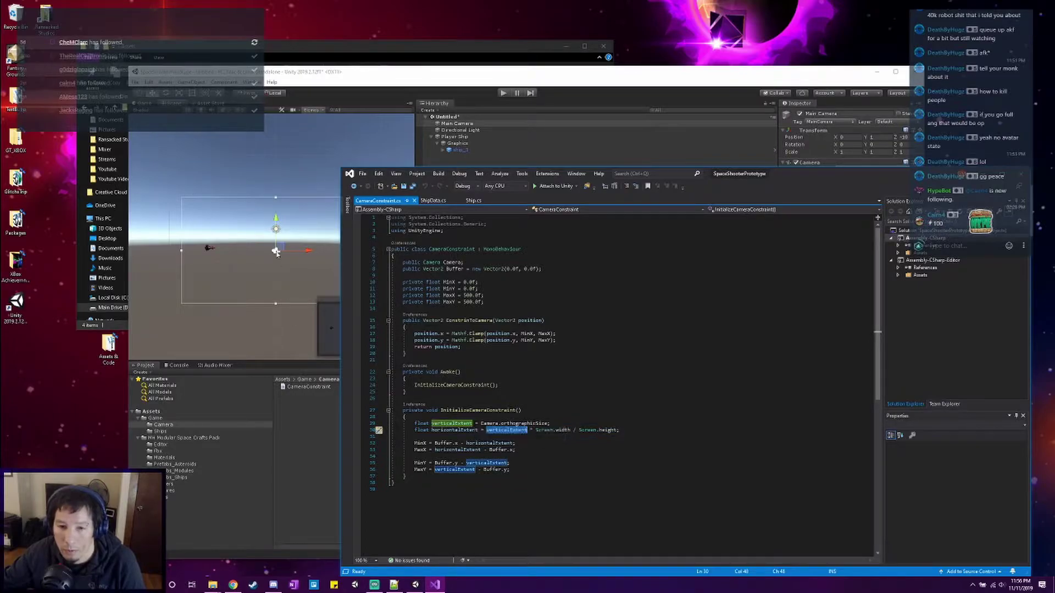
click(446, 430)
click(476, 430)
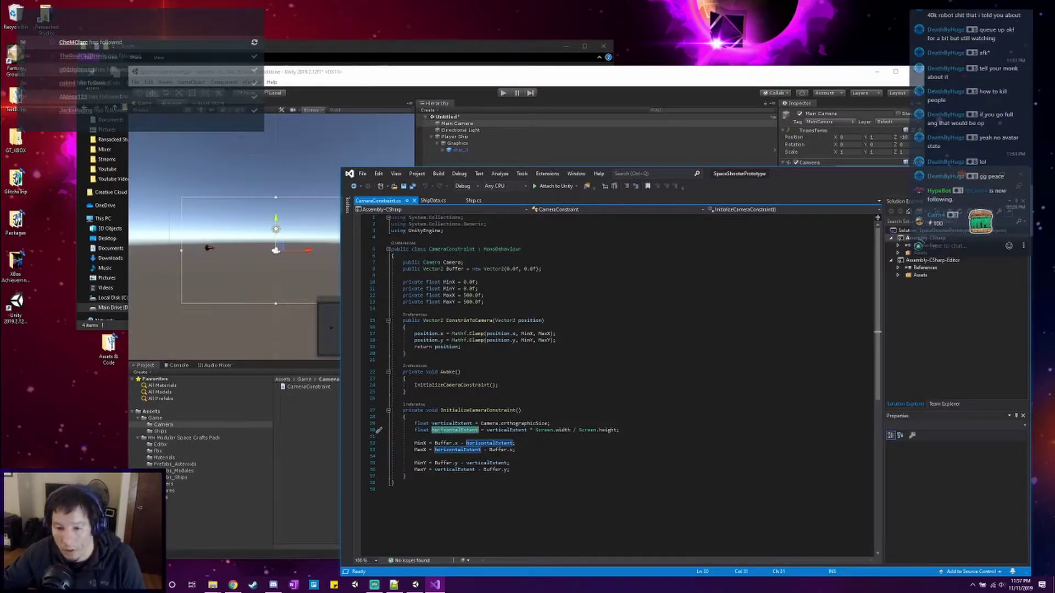
Examine how ConstrinToCamera clamps the x and y position between the minimum and maximum values.
click(493, 320)
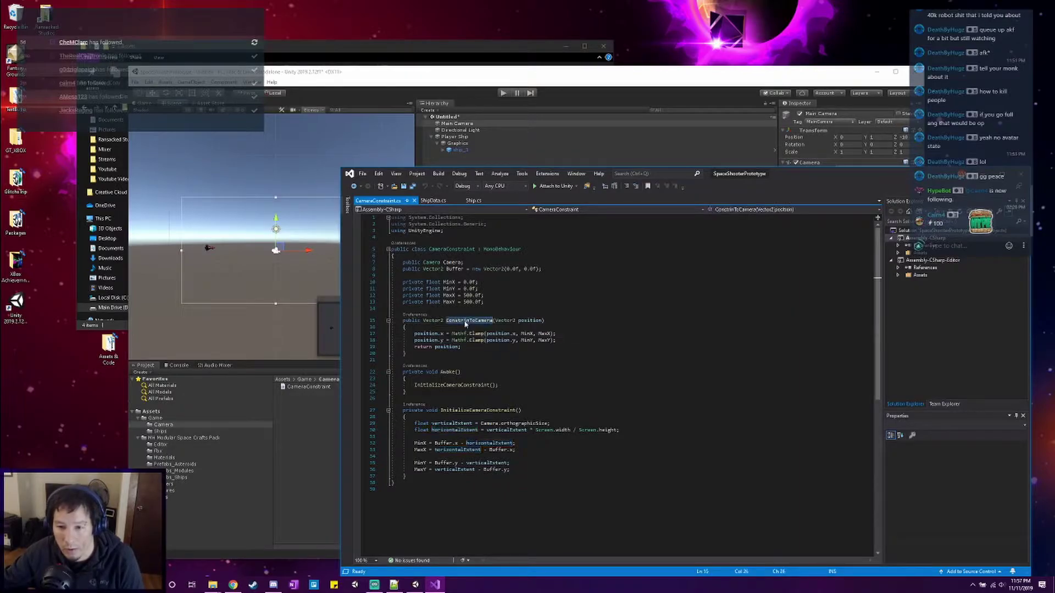
drag(414, 334, 492, 335)
click(494, 334)
click(515, 334)
click(541, 333)
drag(520, 340, 556, 340)
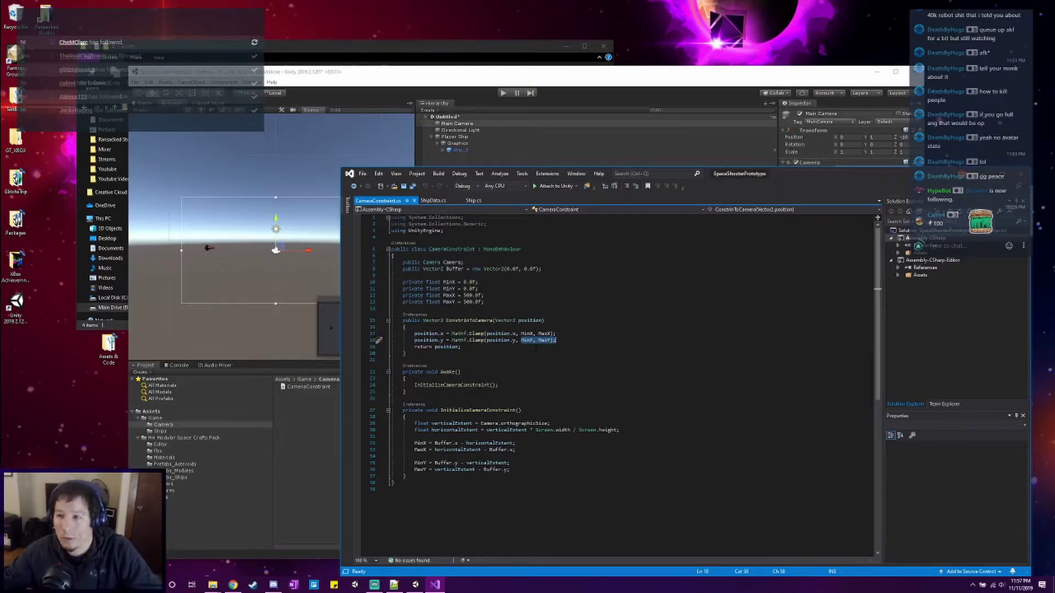
Switch back to Unity, select Player Ship and open its Ship script in Visual Studio.
key(alt+Tab)
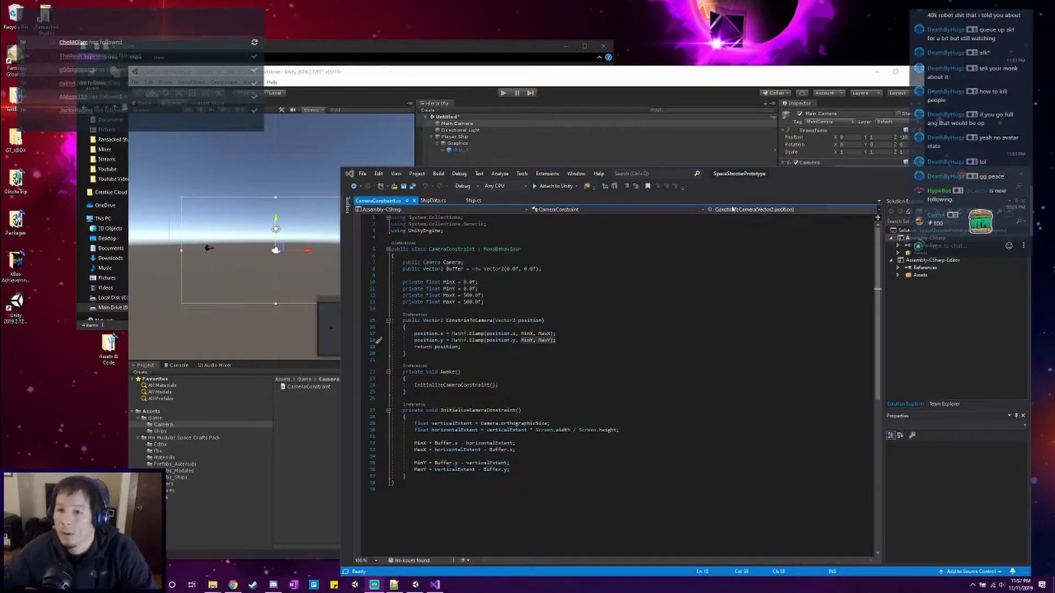
click(529, 158)
click(482, 138)
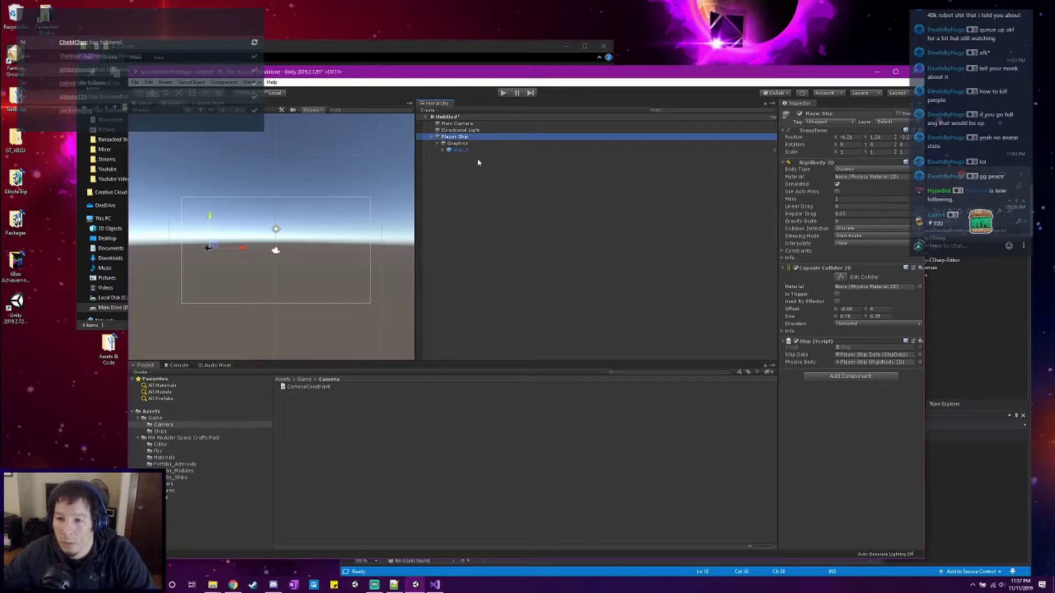
double_click(850, 349)
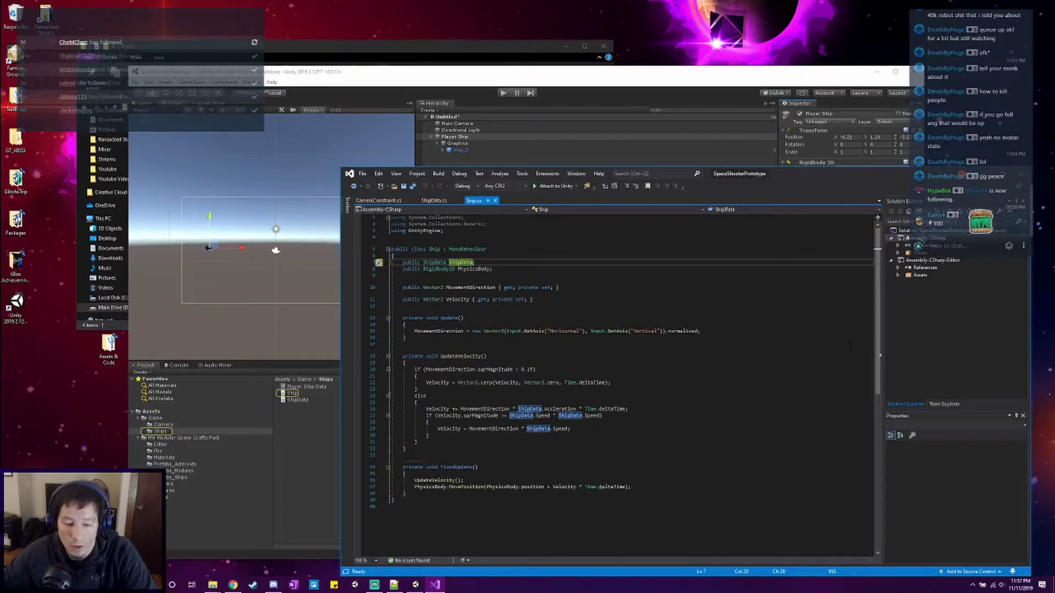
Add a public CameraConstraint field named CameraConstraint below PhysicsBody in the Ship class.
key(Down)
key(Down)
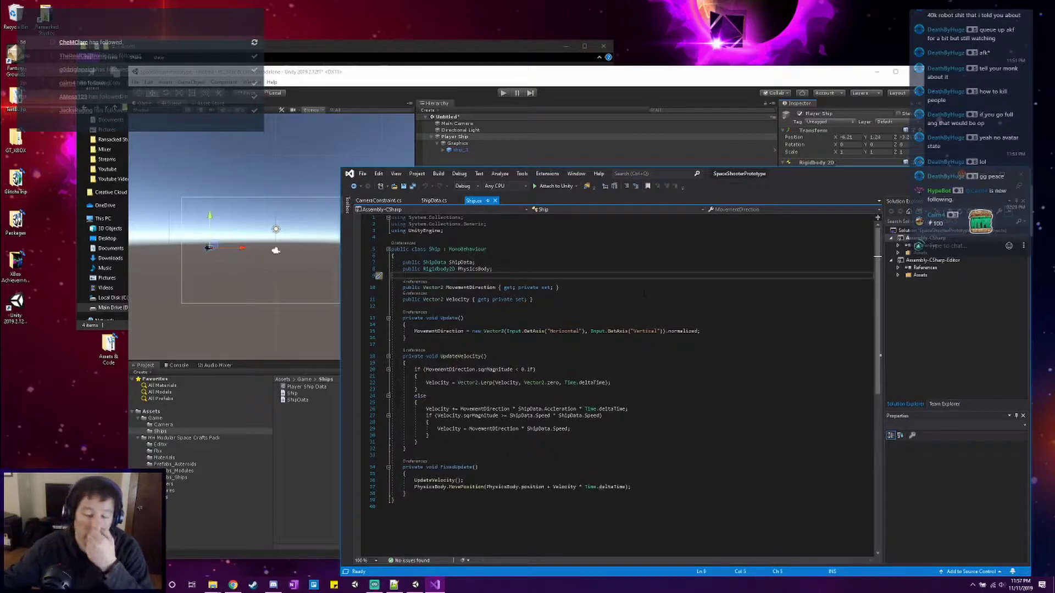
key(Return)
key(Up)
key(Return)
text(public CameraConstraint)
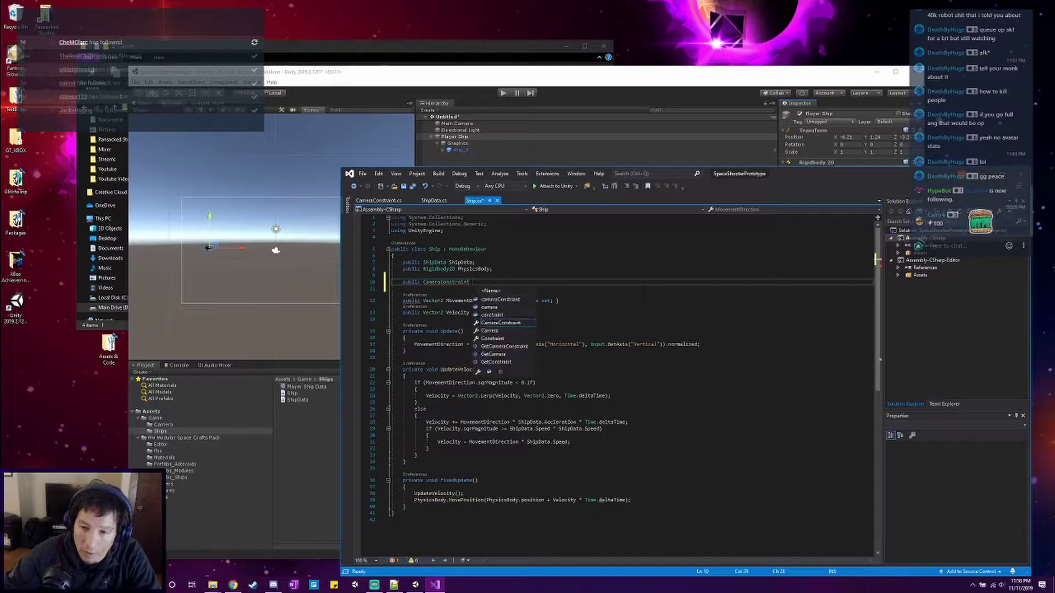
key(Tab)
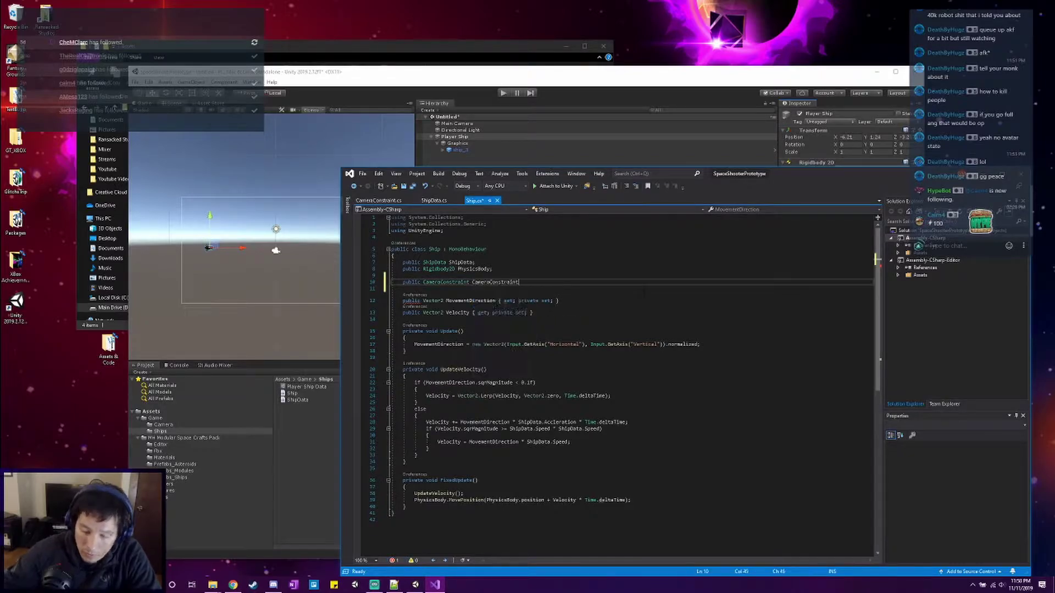
text(;)
key(Left)
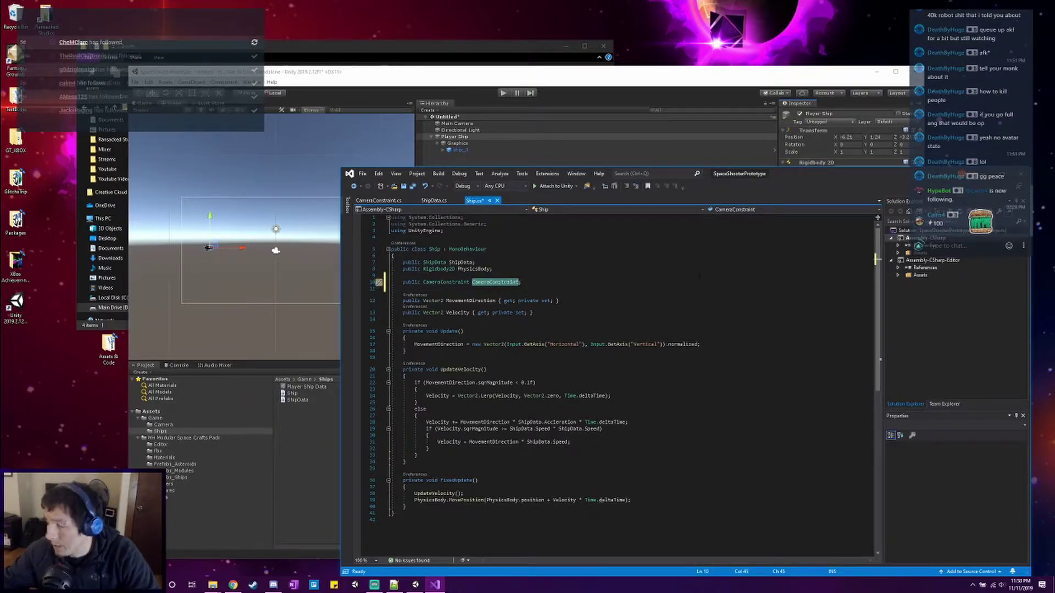
Wrap the MovePosition argument in FixedUpdate with CameraConstraint.ConstrinToCamera( ) and save Ship.cs.
scroll(604, 385, down, 3)
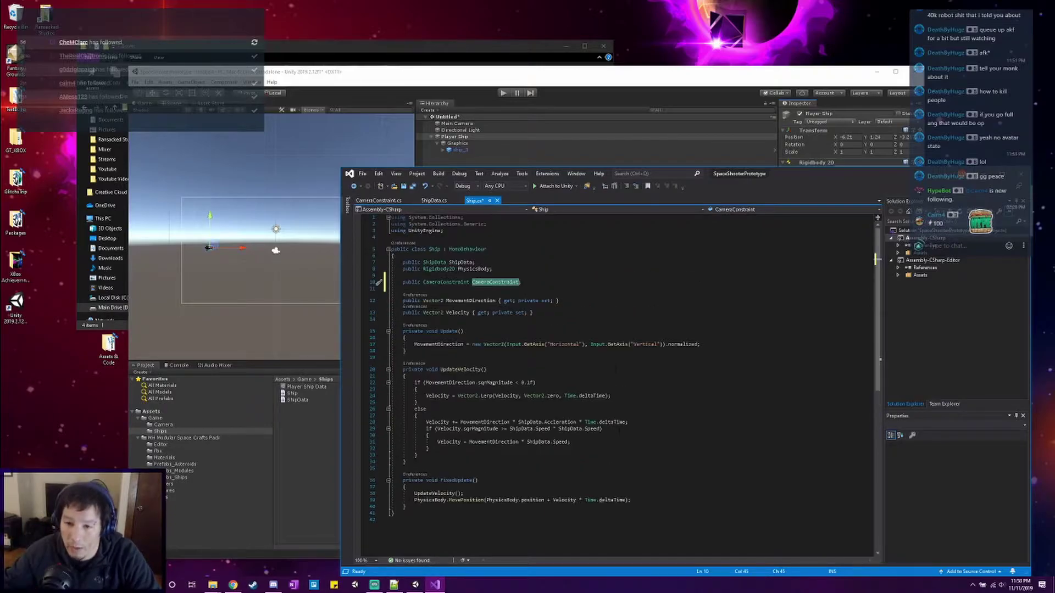
click(487, 435)
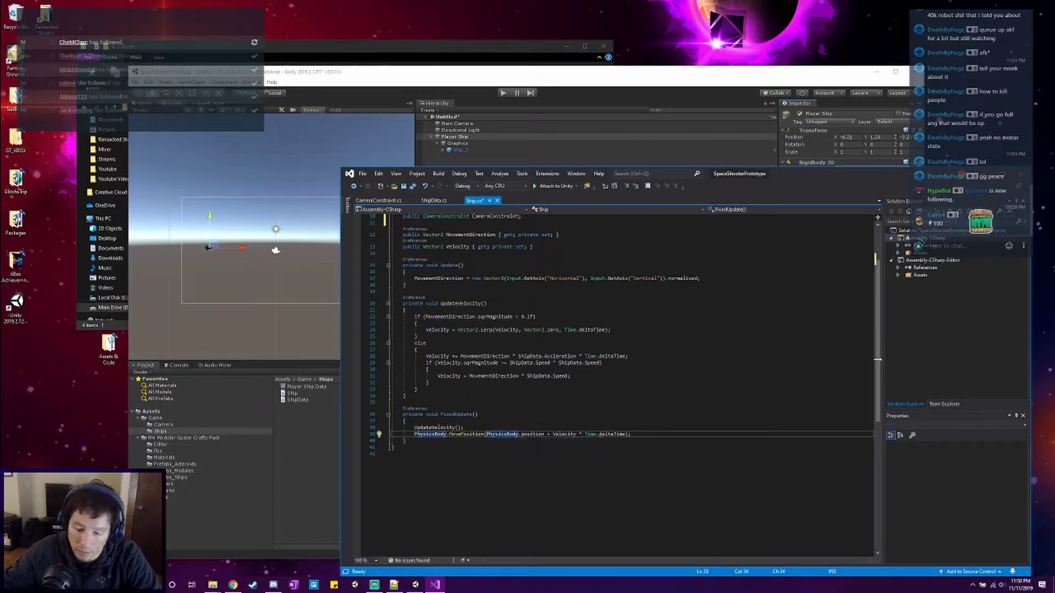
text(CameraConstraint)
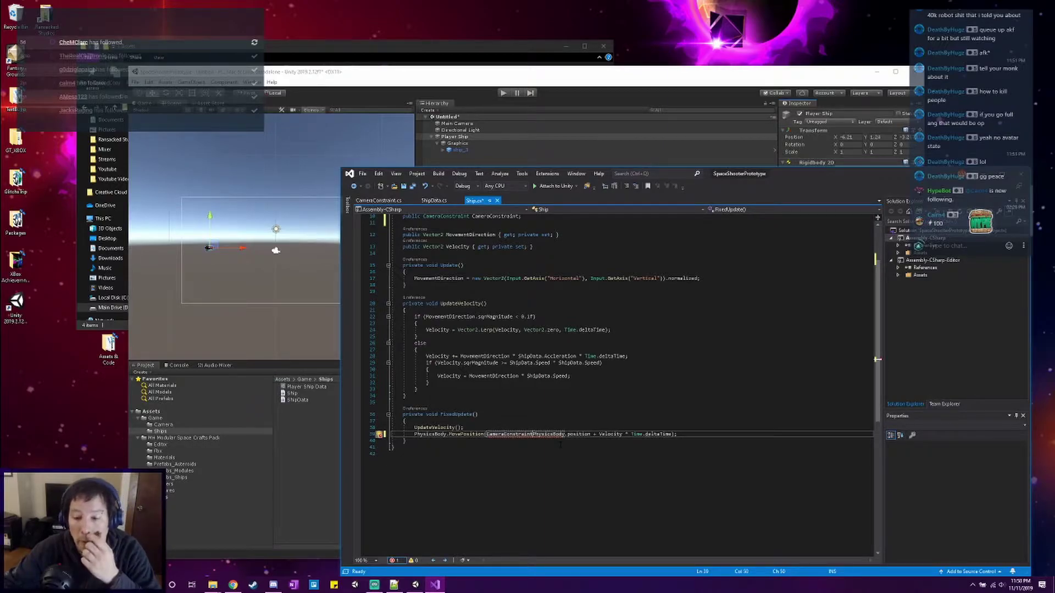
text(.Co)
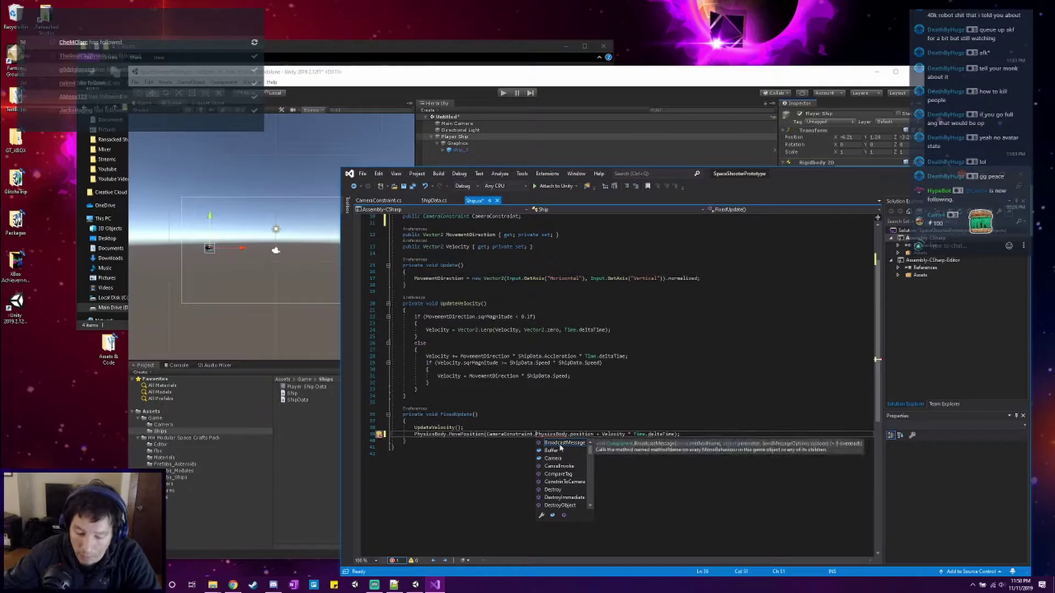
text(n)
key(Tab)
text(()
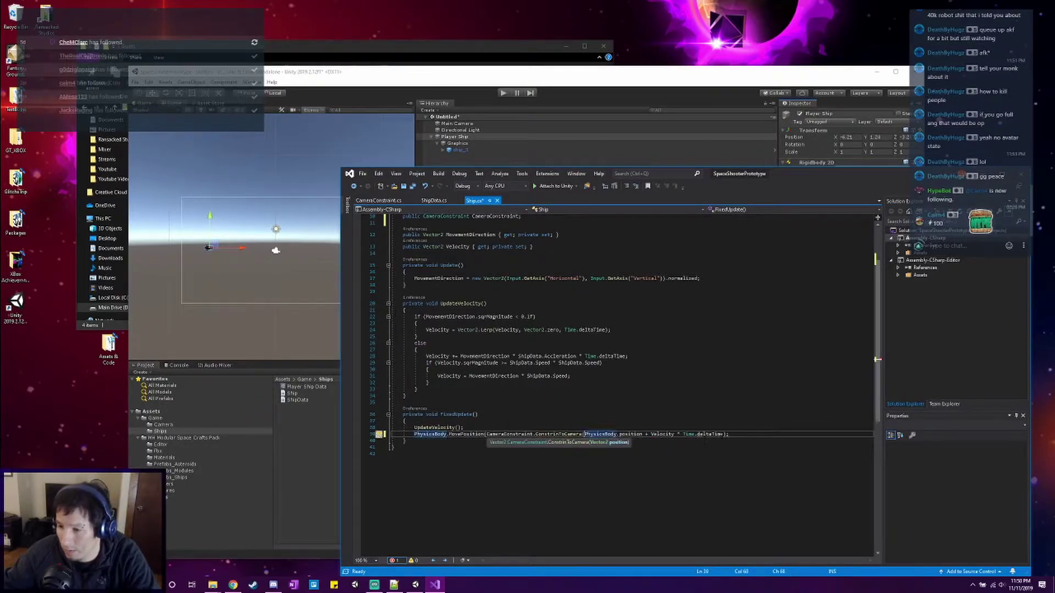
click(724, 435)
text())
key(ctrl+s)
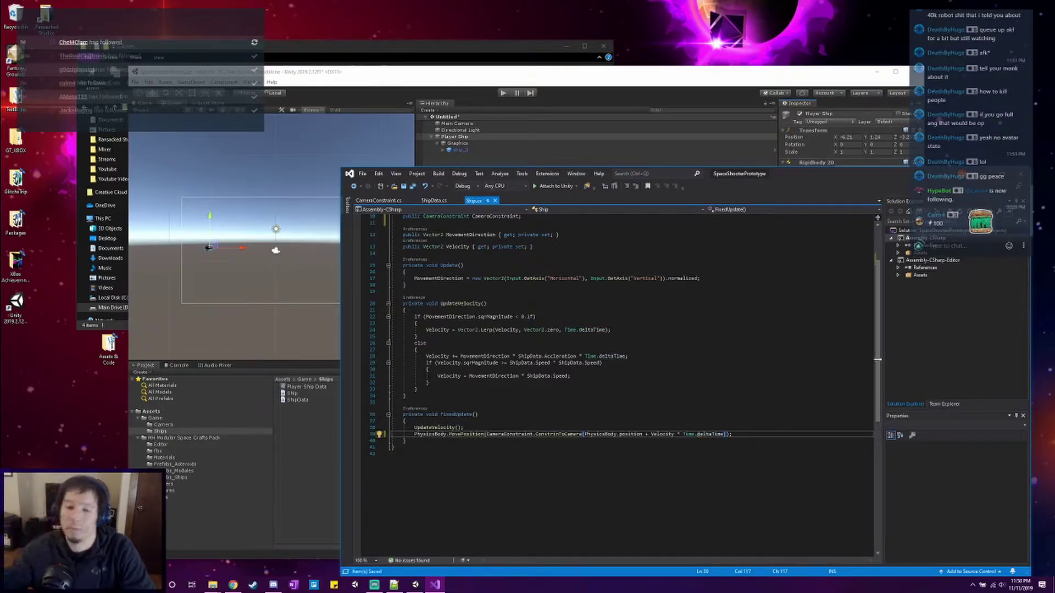
Run the game briefly in Unity, stop it, and assign Main Camera to Player Ship's Camera Constraint field.
click(504, 93)
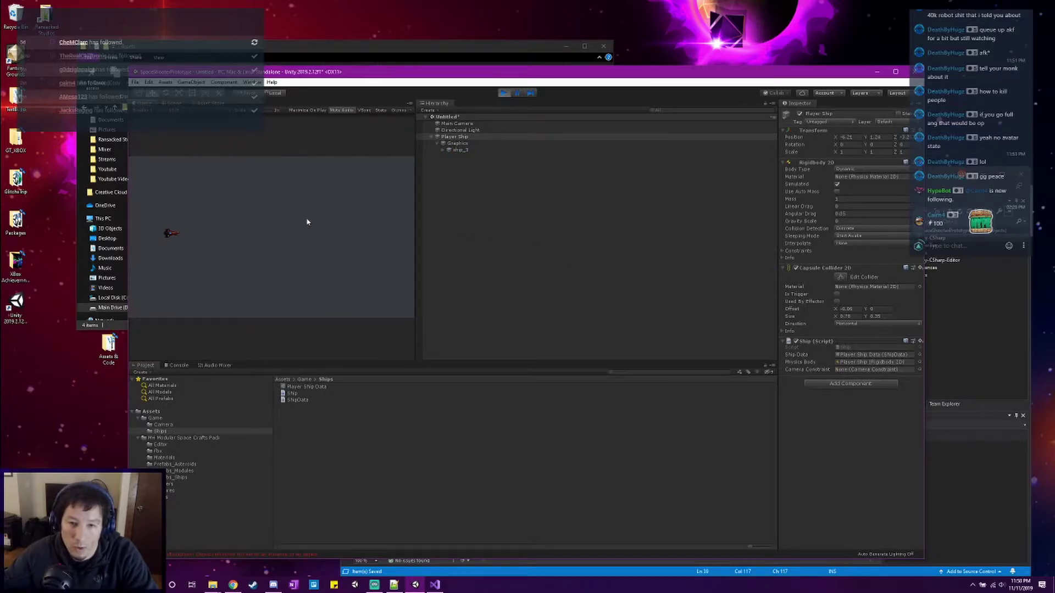
click(503, 94)
drag(456, 123, 881, 371)
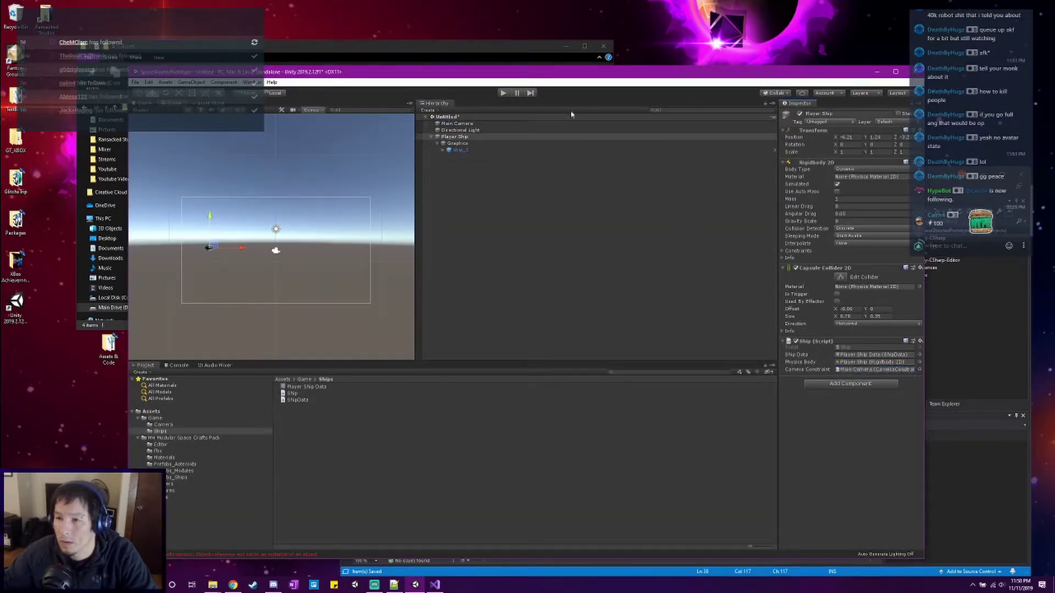
Play the game, fly the ship toward the view's edges, and check its position against the camera bounds in the Scene view.
click(503, 94)
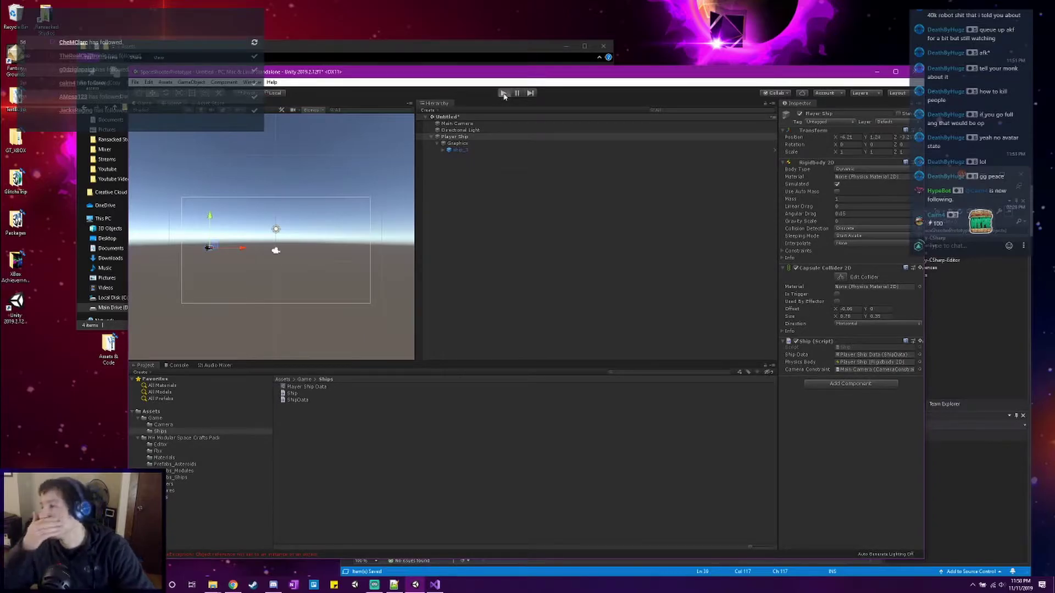
key(a)
key(w)
key(d)
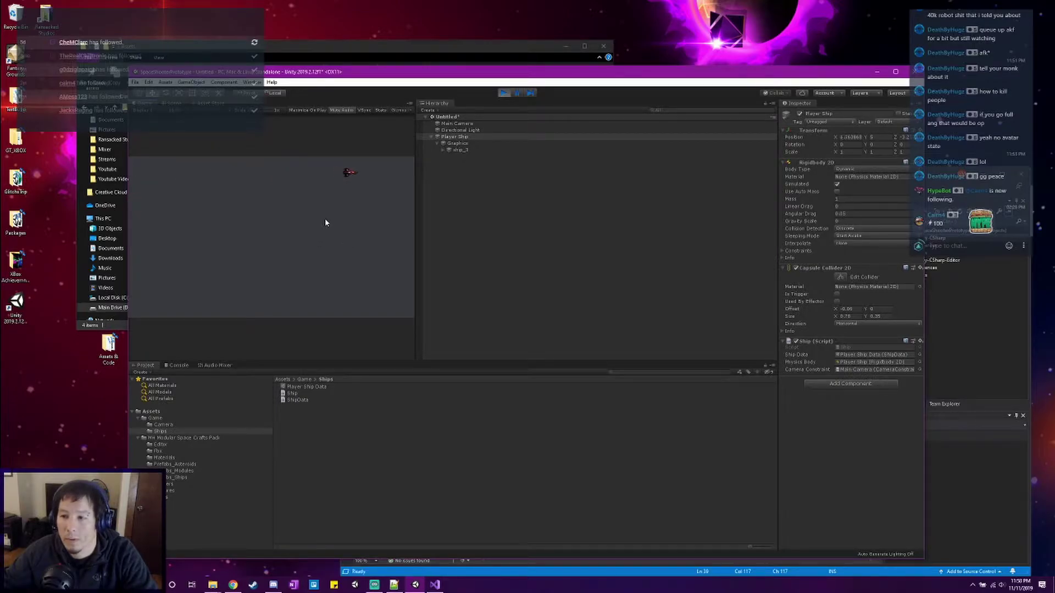
key(s)
key(s)
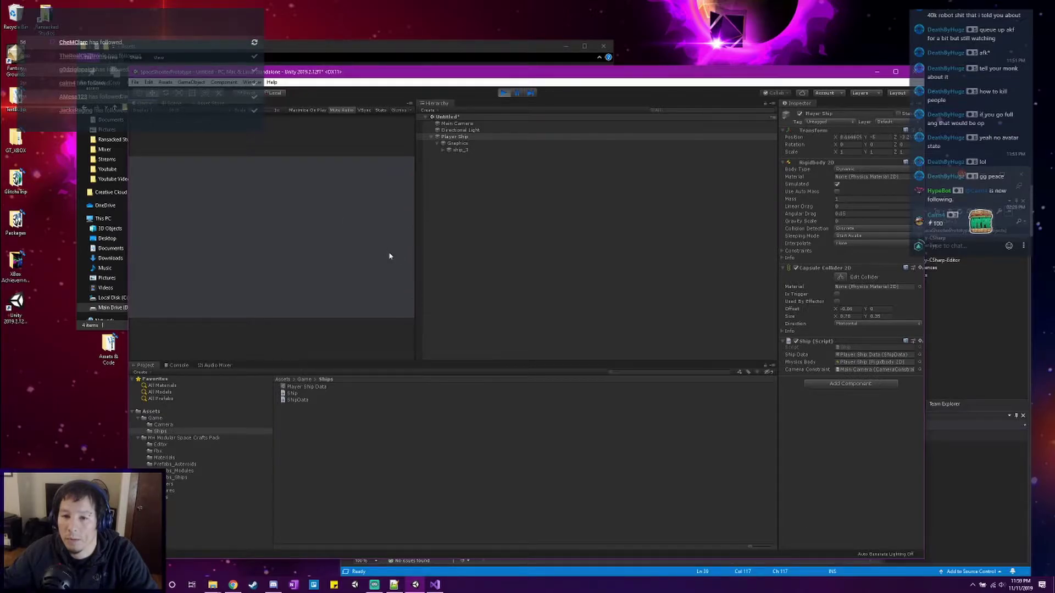
key(a)
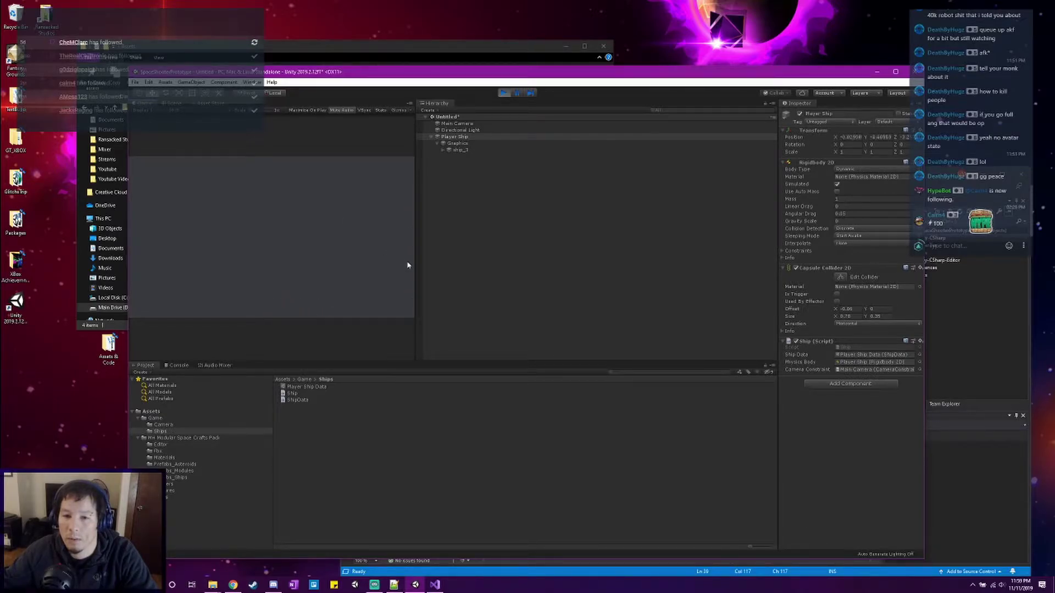
key(w)
key(w)
key(s)
key(s)
click(163, 104)
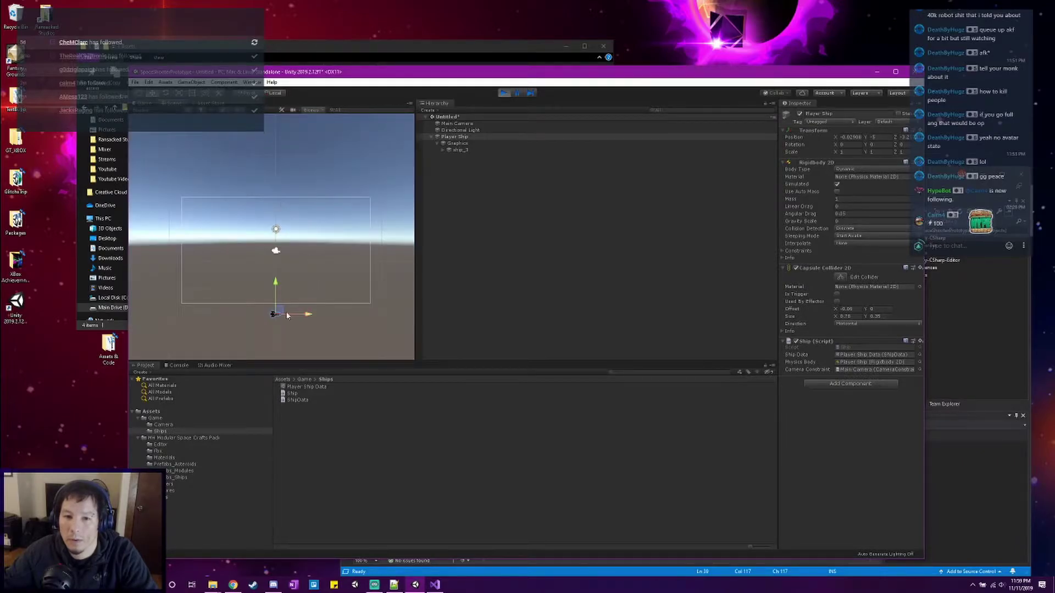
Inspect the Player Ship and its Graphics and ship child objects, comparing their placement with the camera outline in the Scene view.
scroll(280, 314, up, 4)
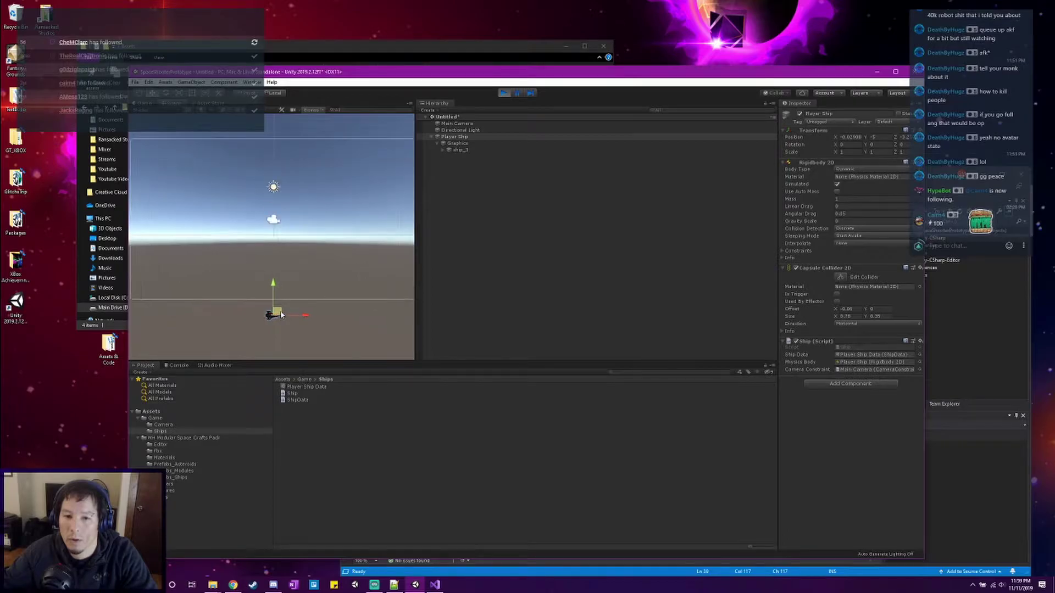
click(452, 146)
click(459, 150)
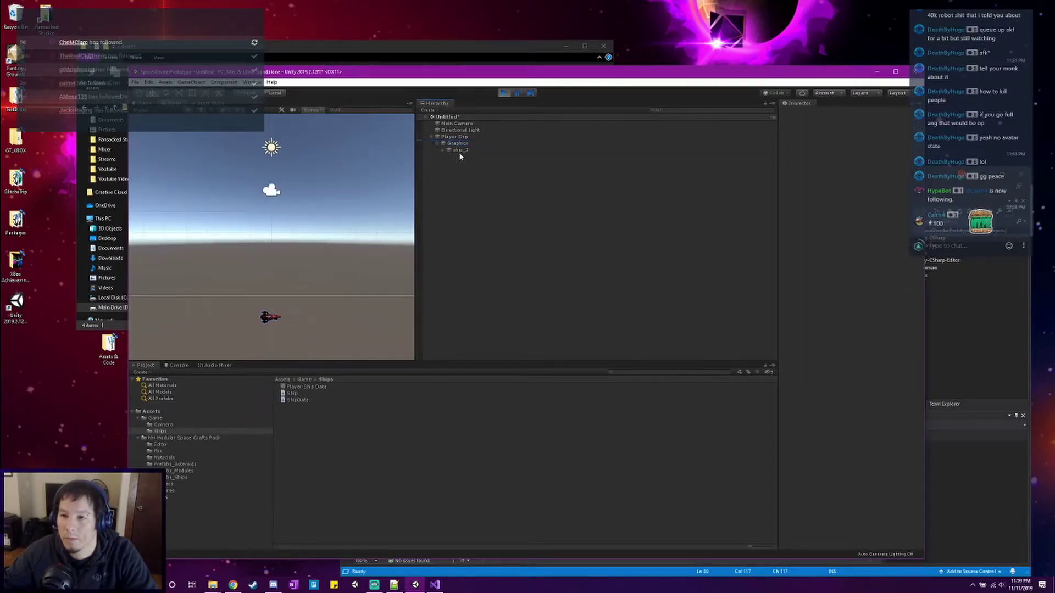
click(465, 144)
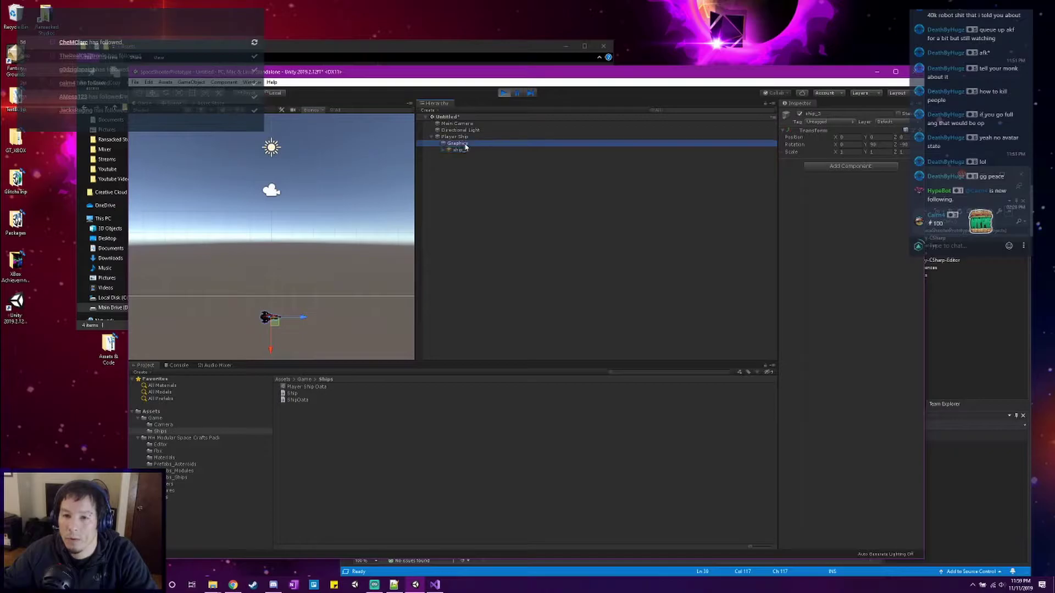
click(465, 137)
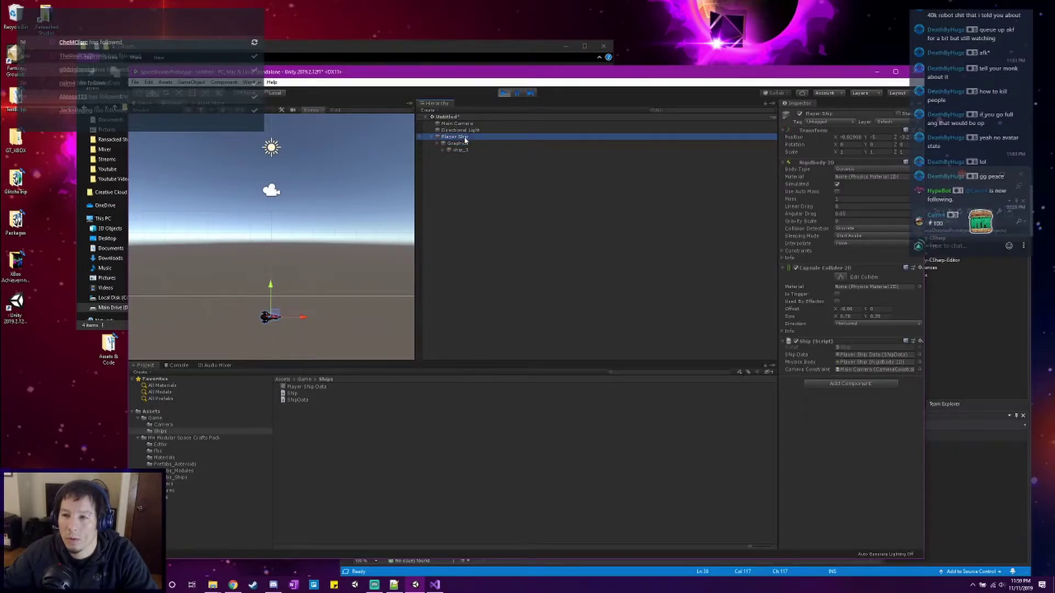
key(f)
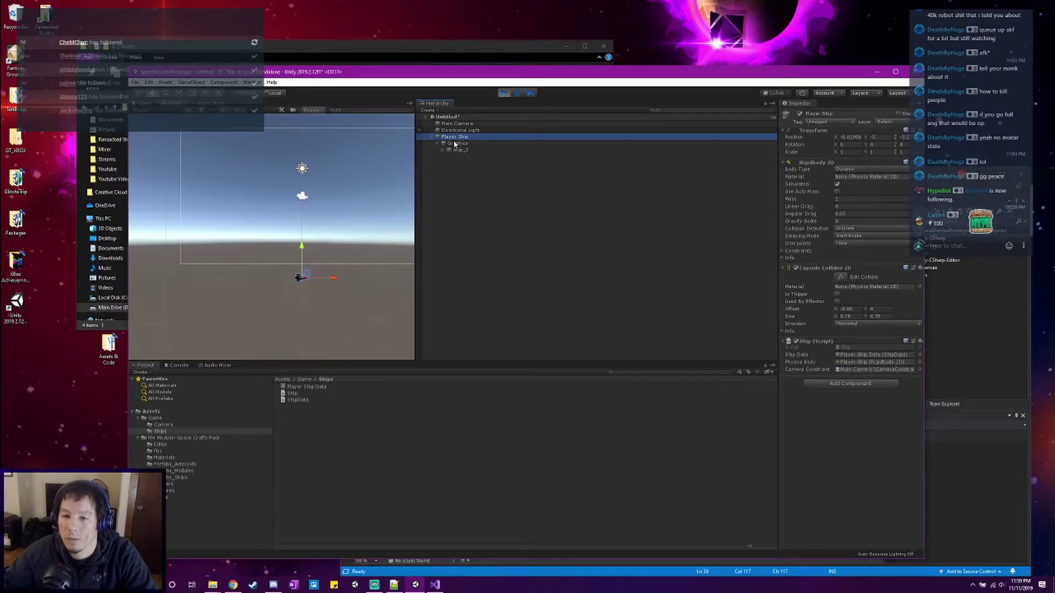
Review the clamping code in CameraConstraint.cs in Visual Studio, return to Unity to fly the ship upward, and stop the game.
click(444, 586)
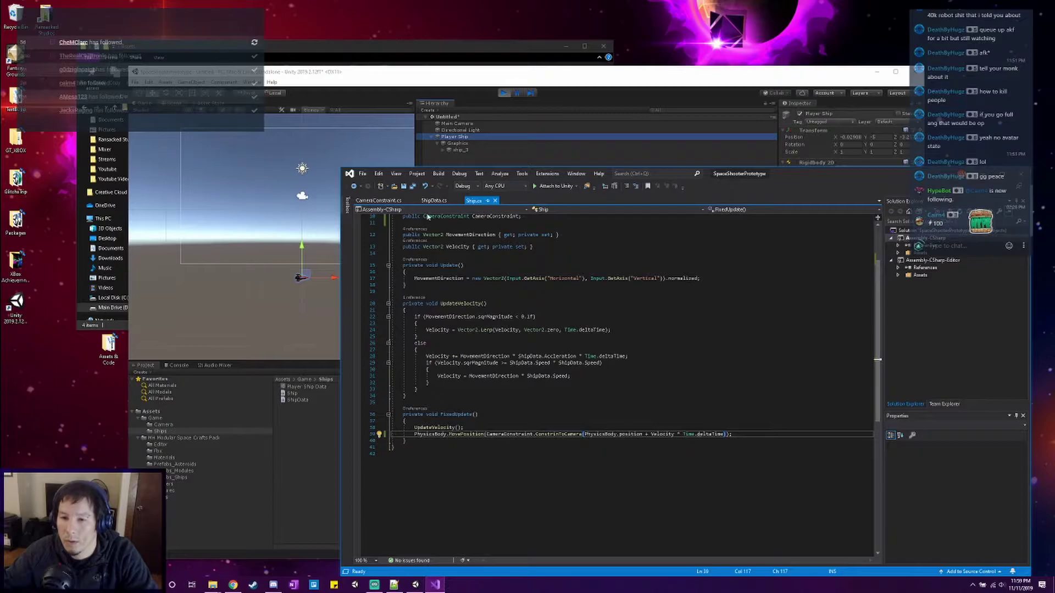
click(379, 201)
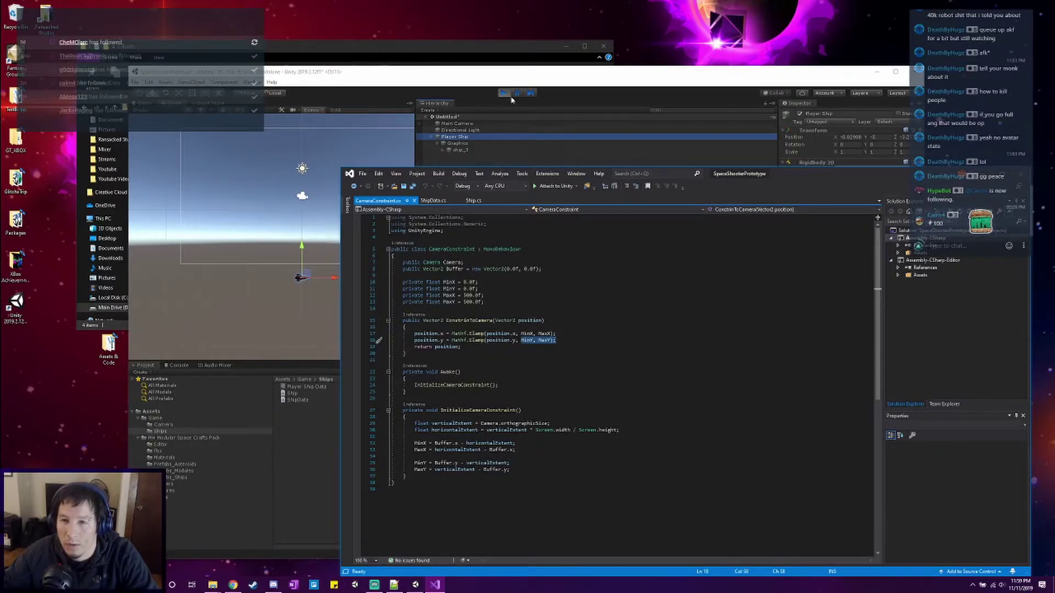
click(490, 141)
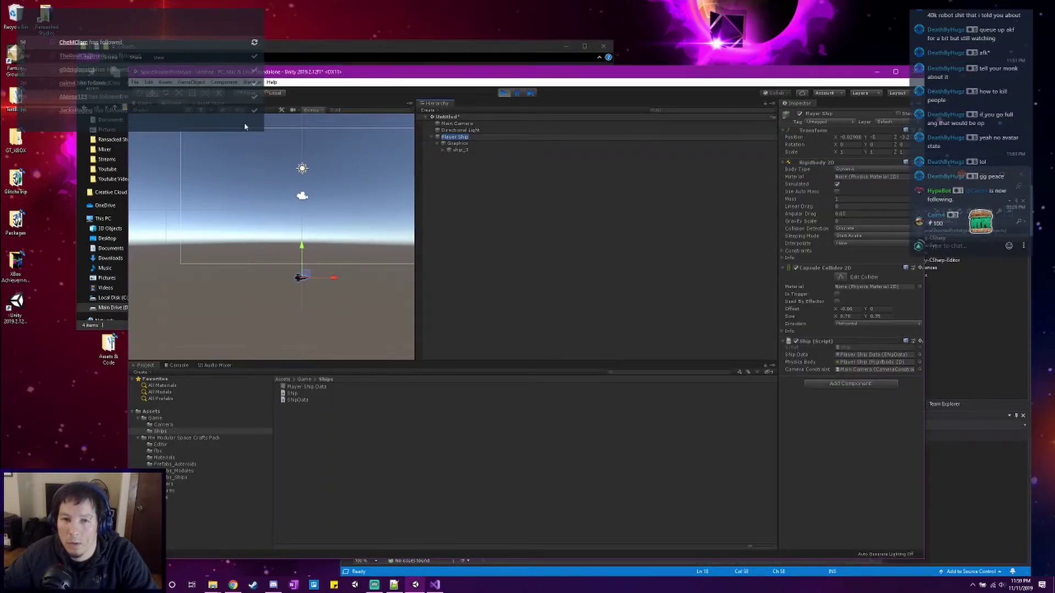
key(w)
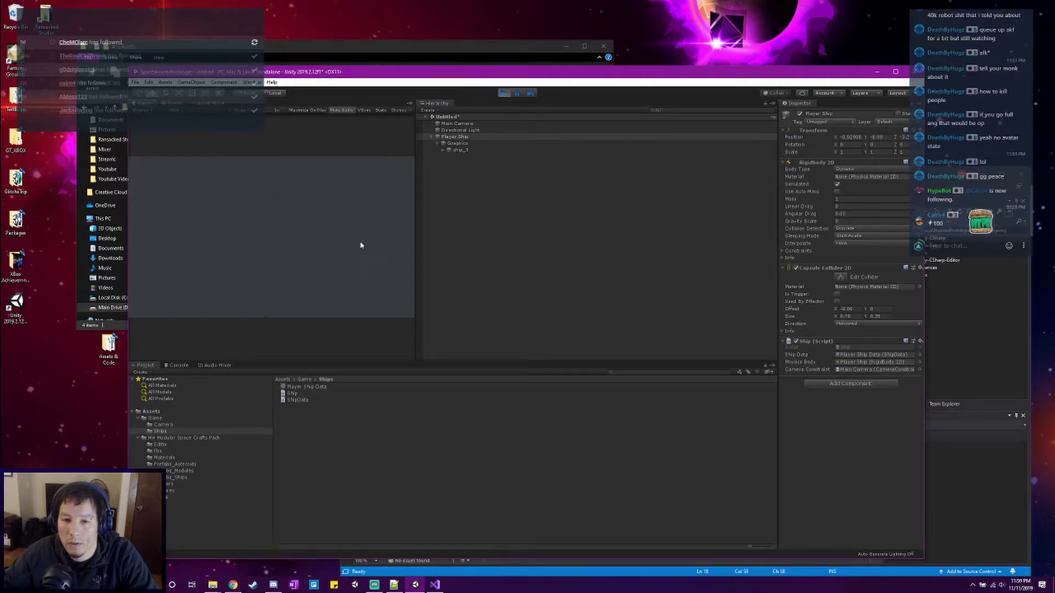
key(w)
click(501, 95)
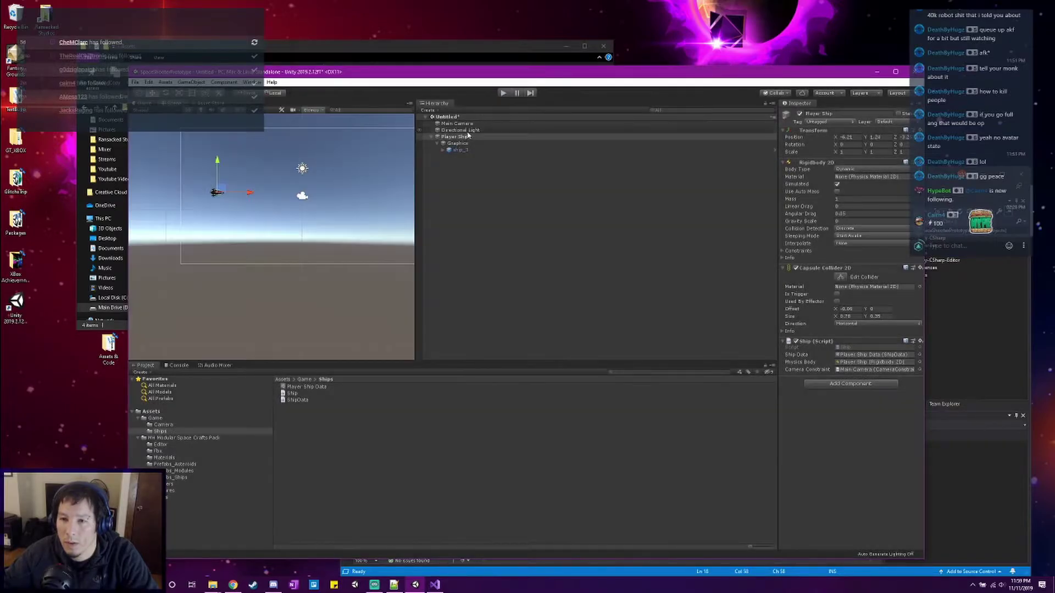
Set the Camera Constraint Buffer on Main Camera to X 3 and Y 3.
click(458, 124)
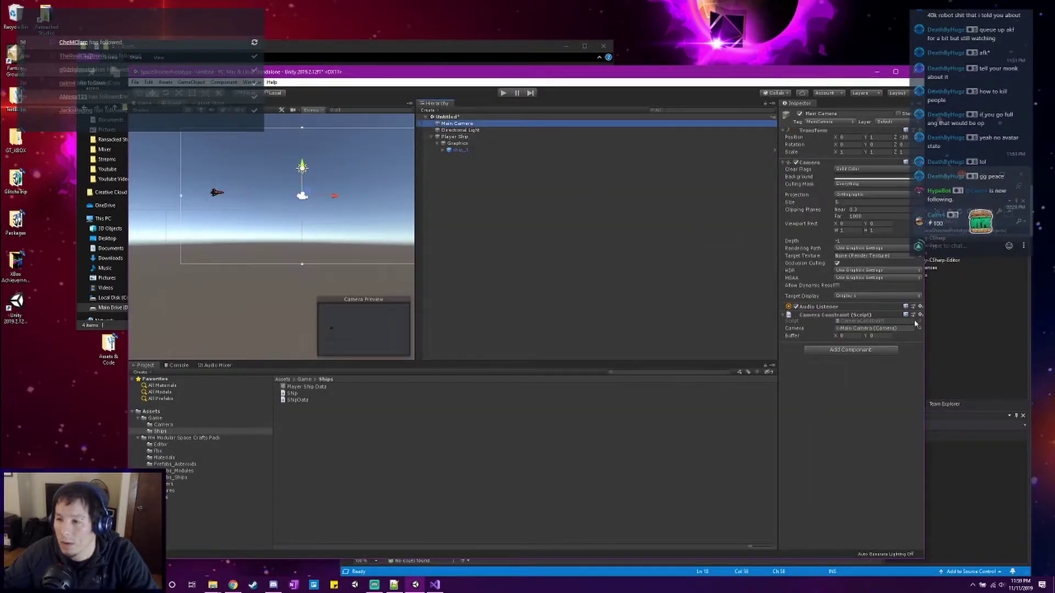
click(853, 335)
text(3)
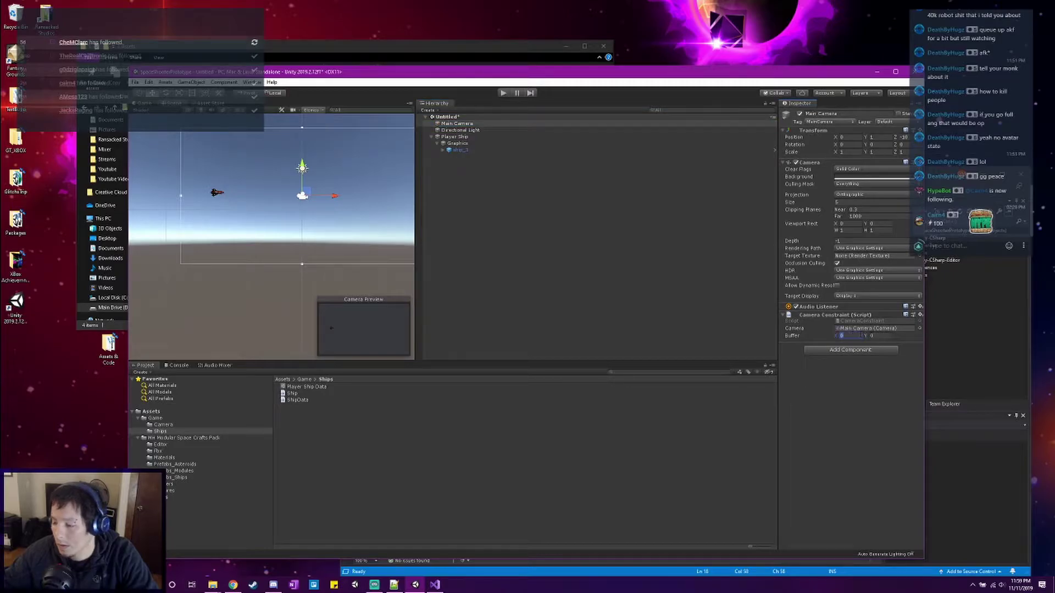
key(Tab)
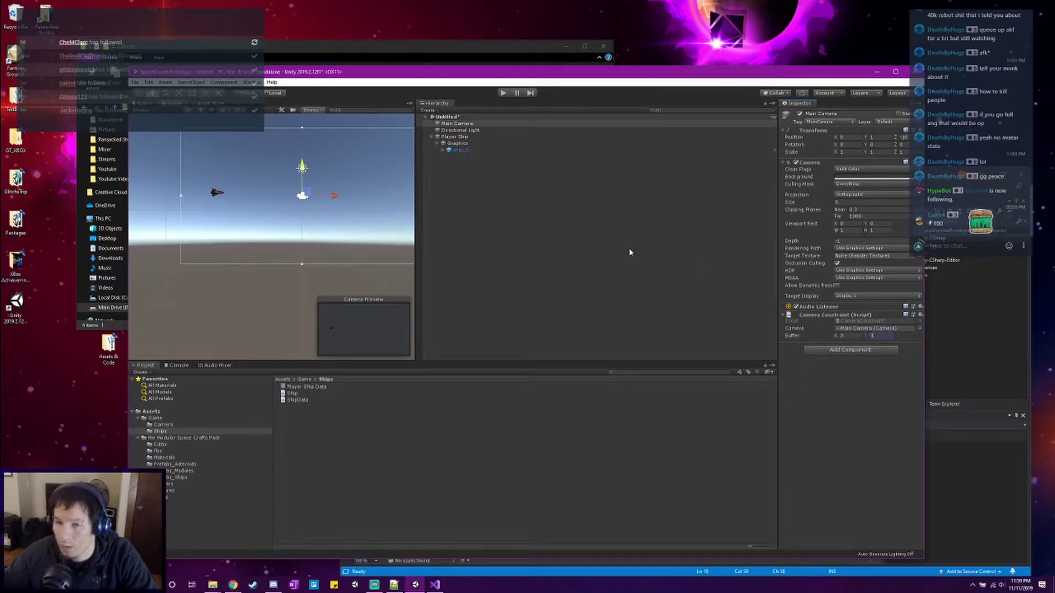
Play the game and fly the ship in all four directions to test the buffered camera limits.
click(503, 93)
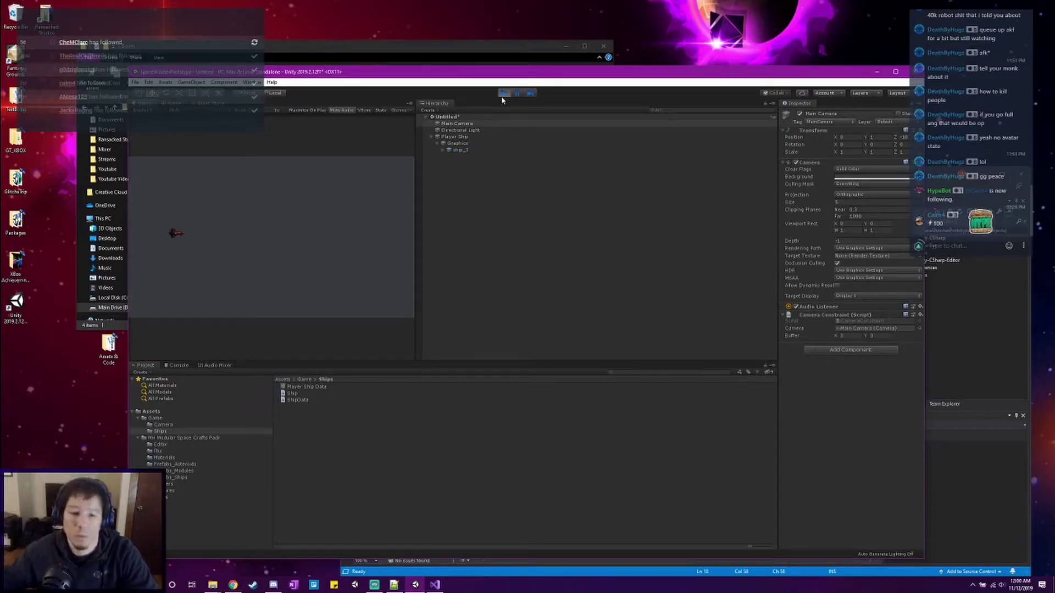
key(d)
key(s)
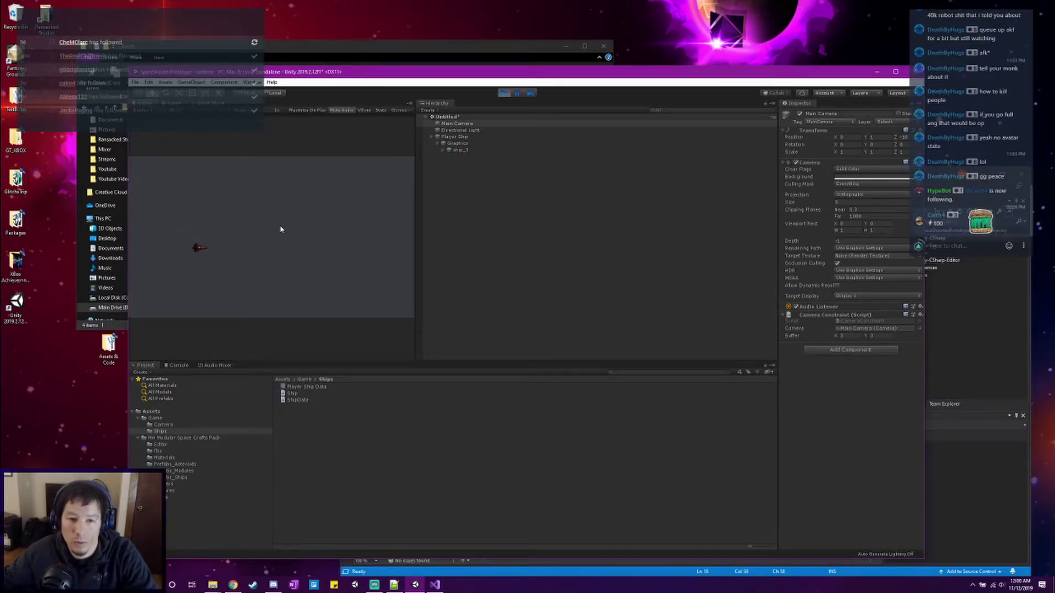
key(a)
key(d)
key(w)
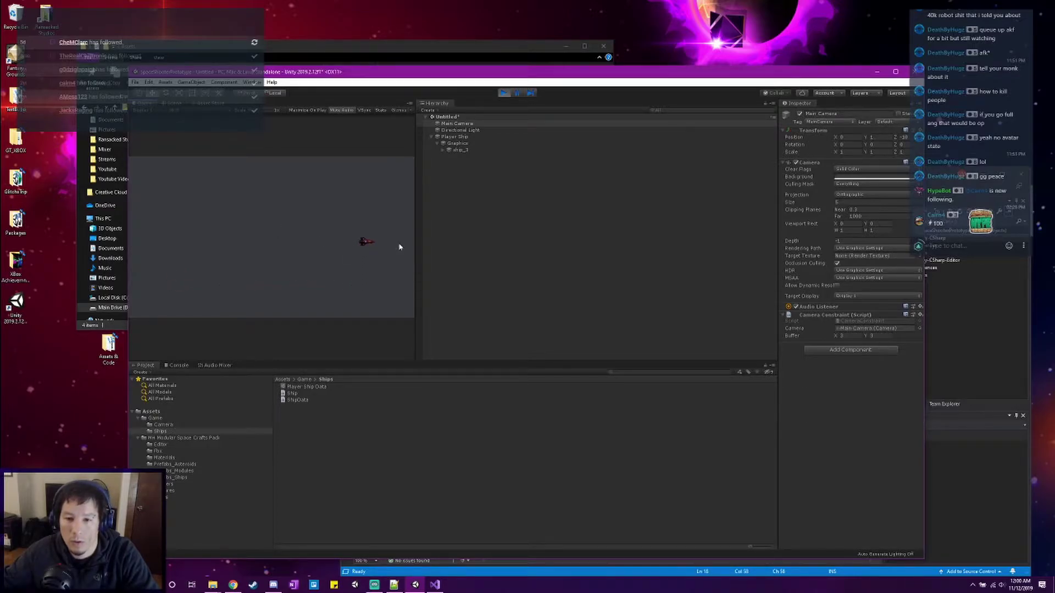
key(a)
Examine the ship at its upper limit against the camera outline in the Scene view.
click(175, 102)
scroll(385, 195, up, 8)
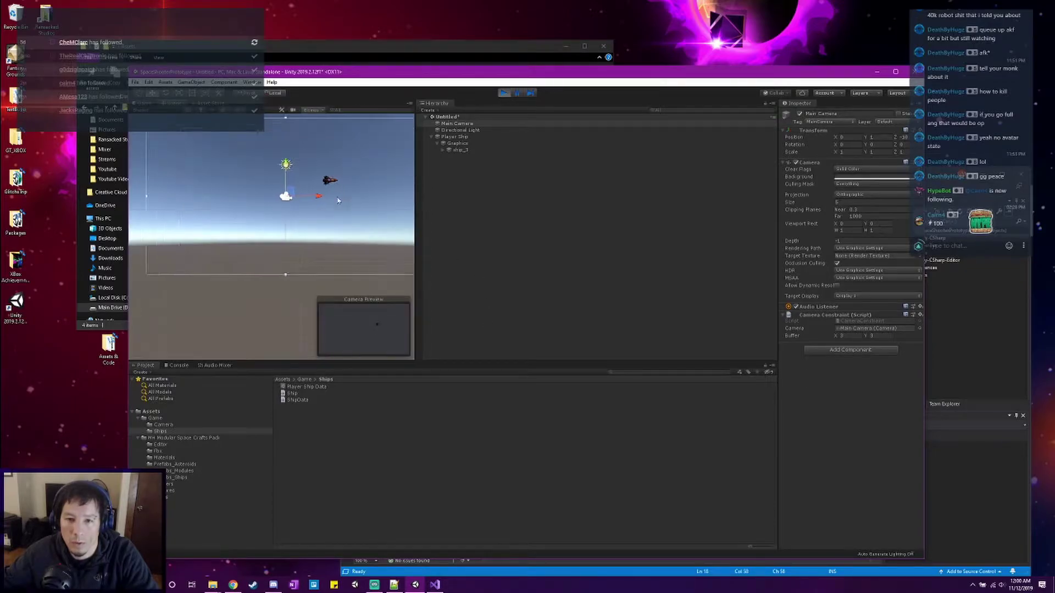
middle_drag(335, 198, 296, 272)
scroll(298, 269, up, 2)
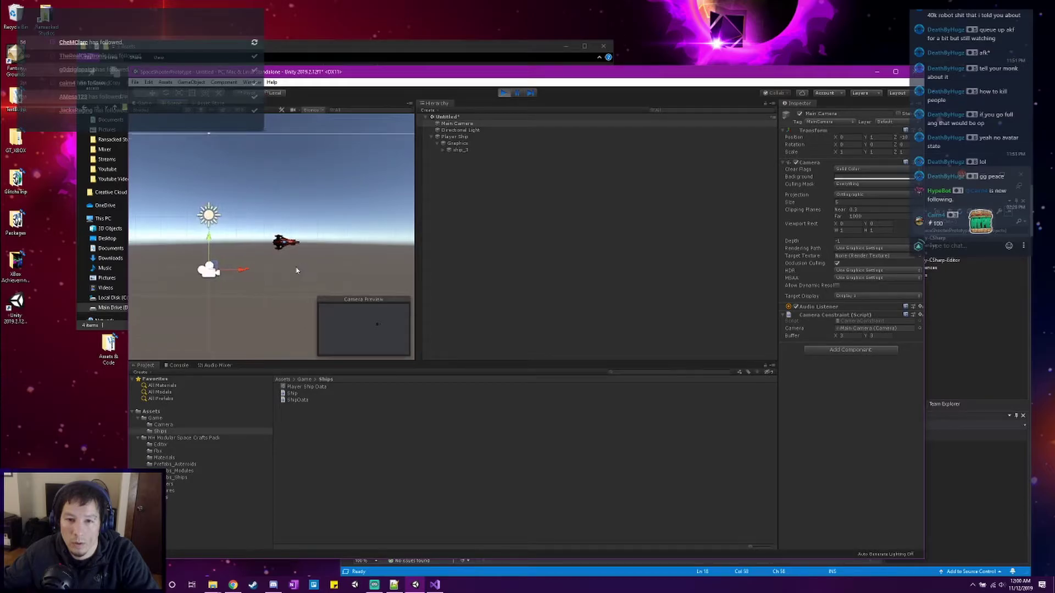
scroll(280, 210, down, 3)
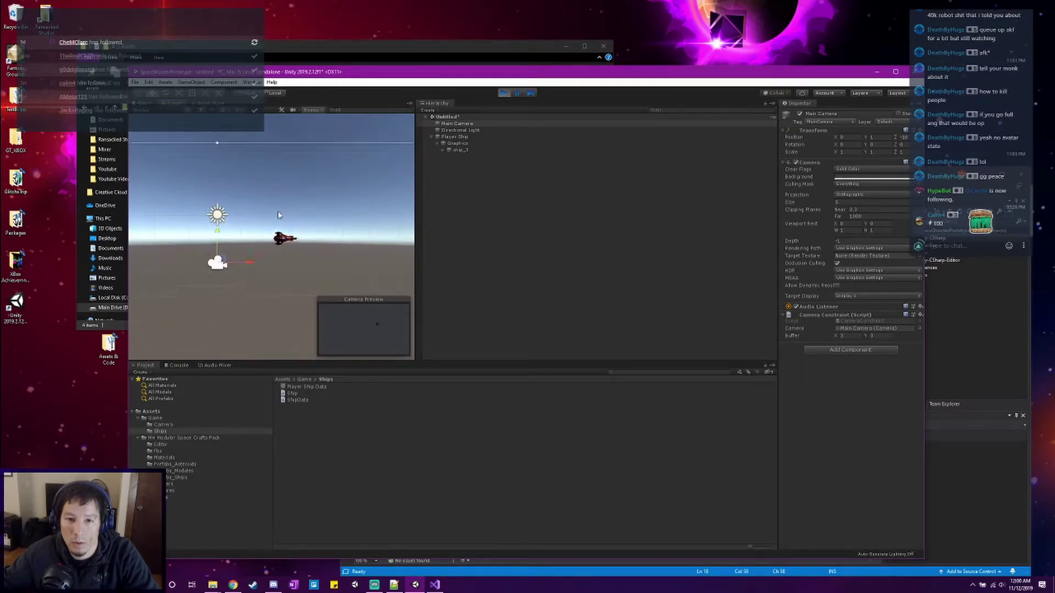
middle_drag(281, 209, 278, 165)
Fly the ship to its lower limit, compare the Player Ship's position with the camera outline in the Scene view, and stop the game.
click(147, 105)
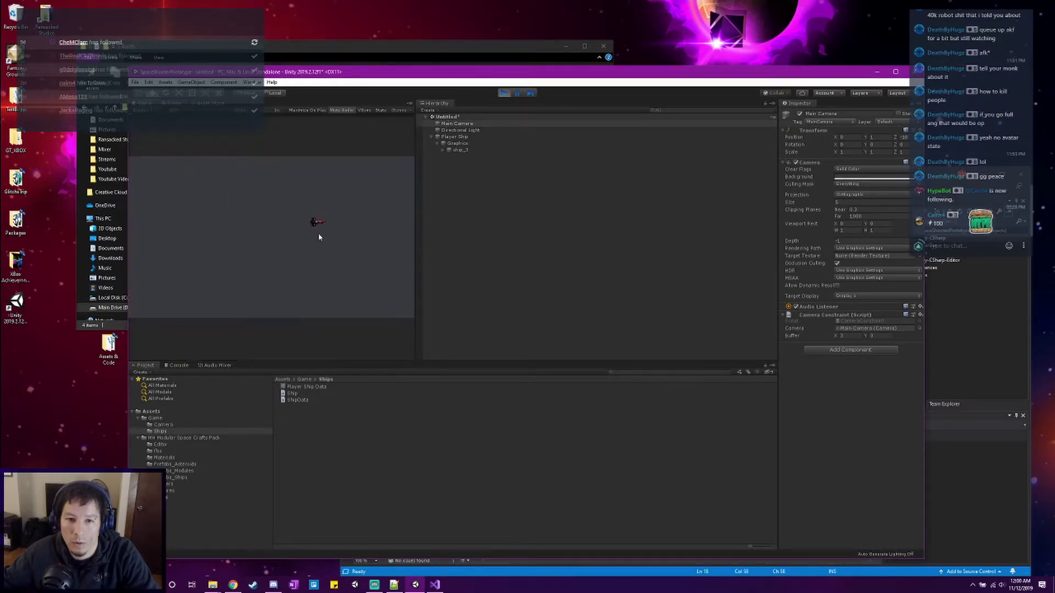
click(173, 104)
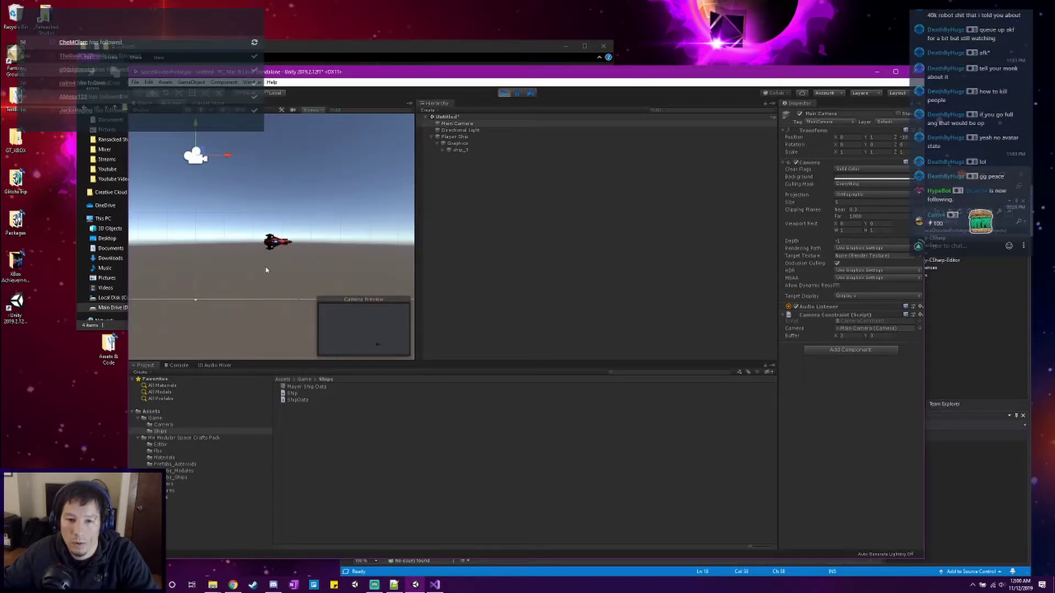
key(f)
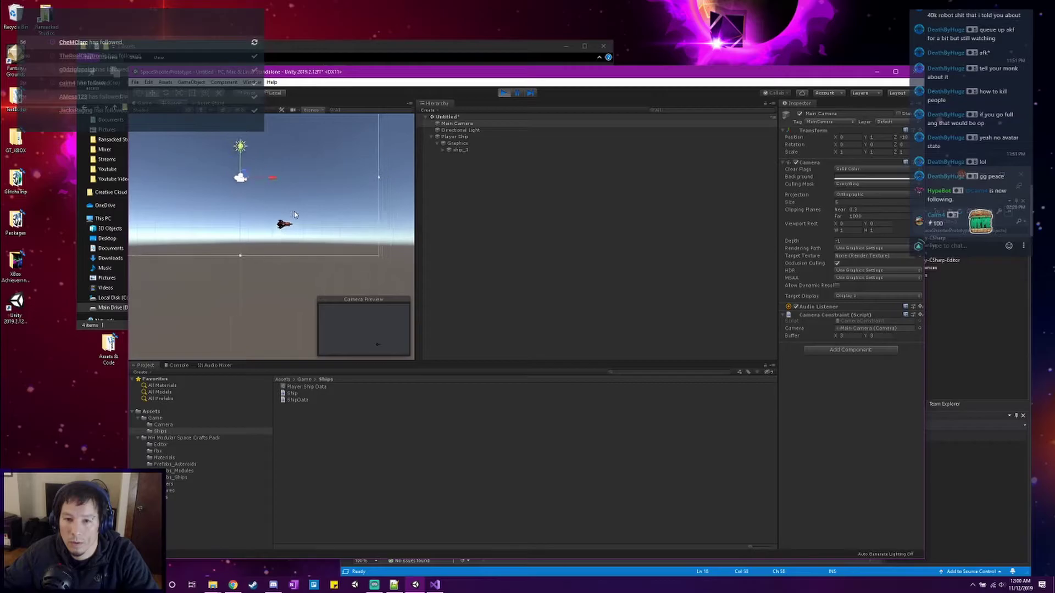
click(453, 137)
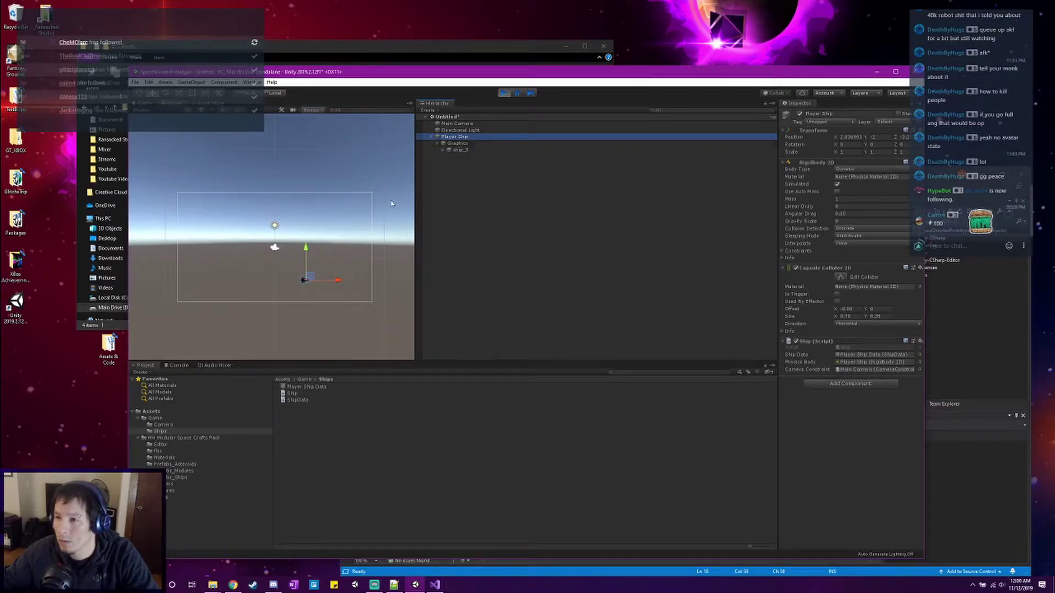
drag(595, 78, 571, 71)
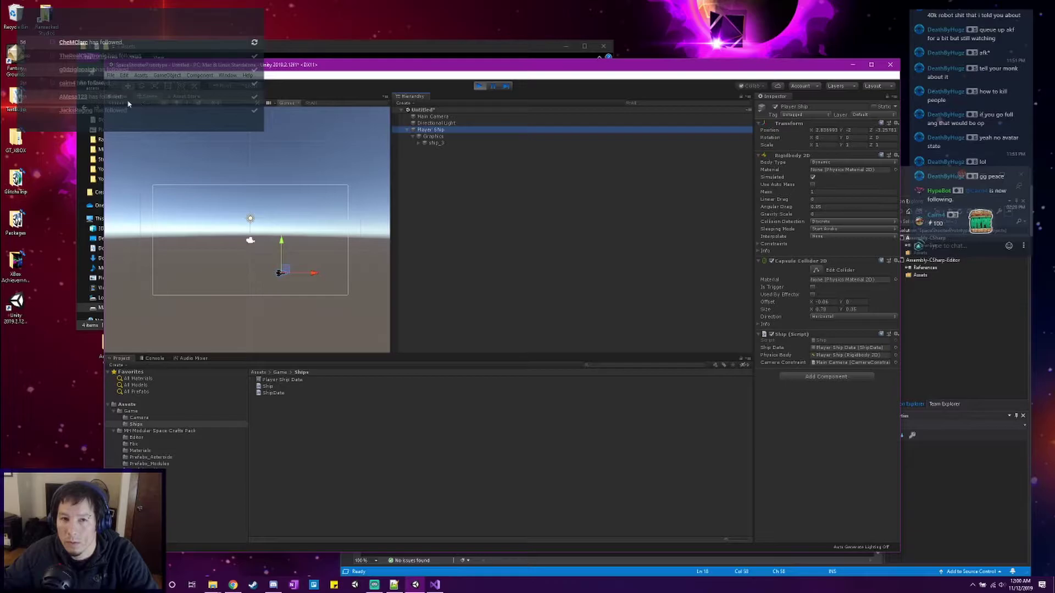
click(481, 87)
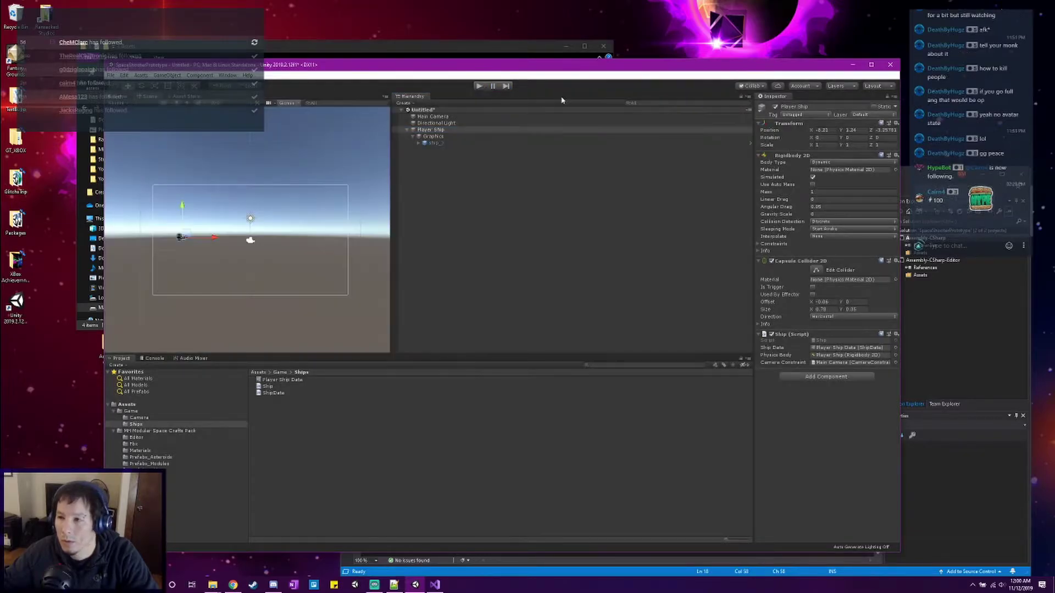
Set the Player Ship's Z position to 0 in its Transform.
click(883, 131)
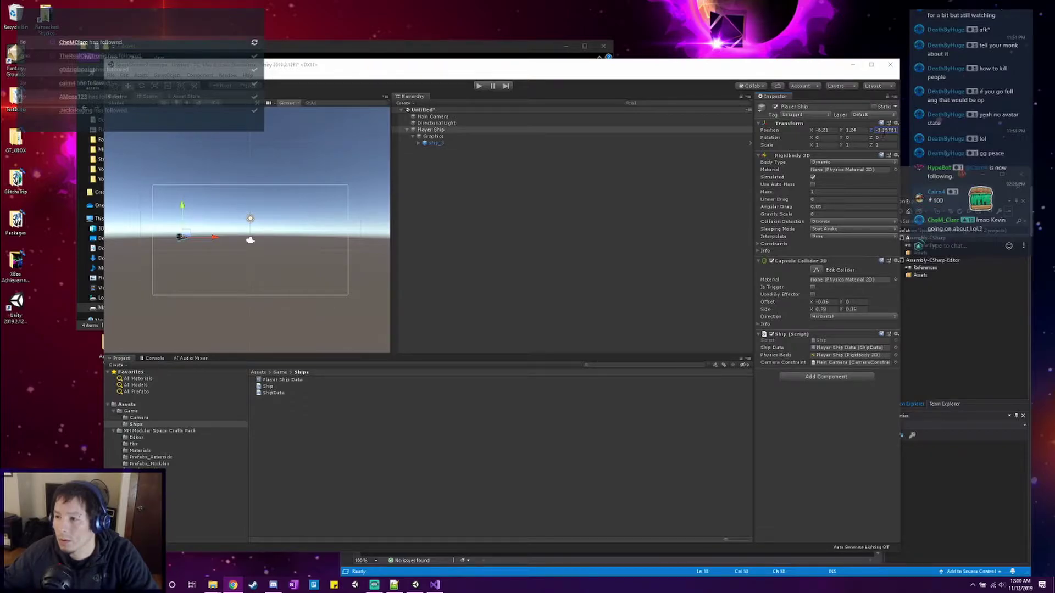
key(alt+Tab)
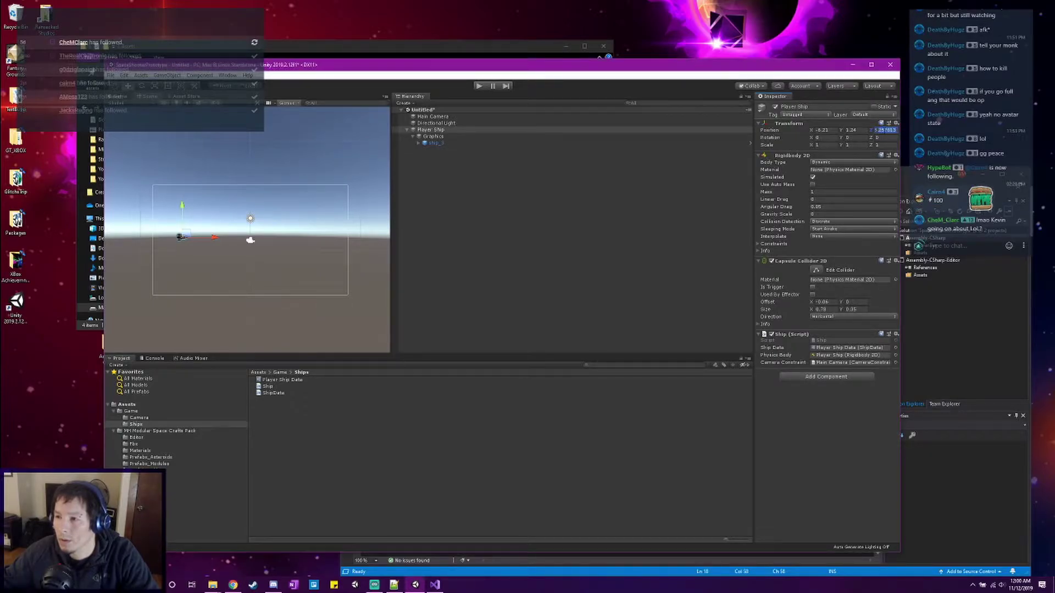
text(0)
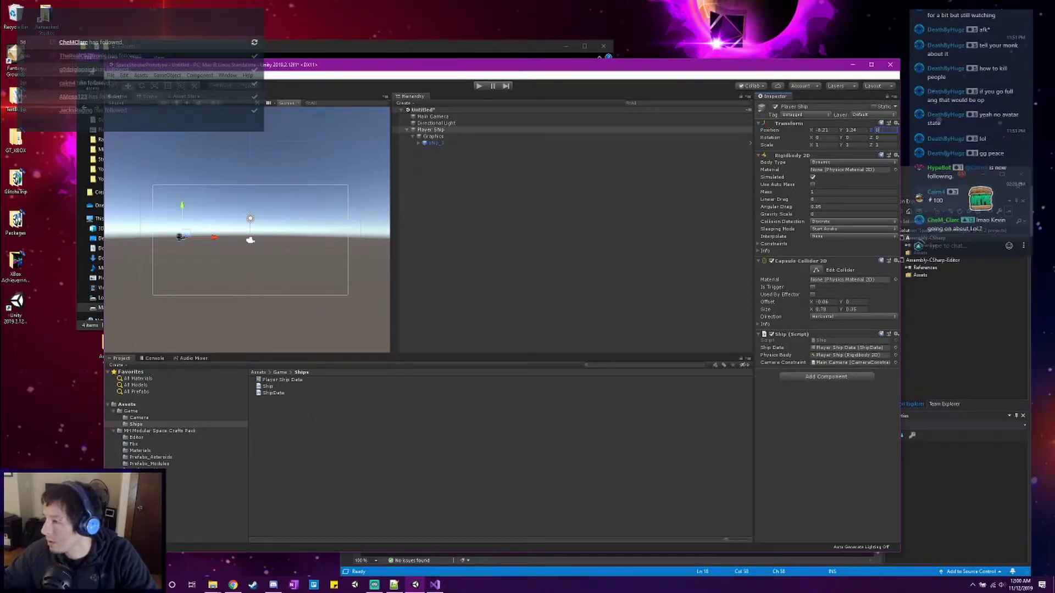
key(alt+Tab)
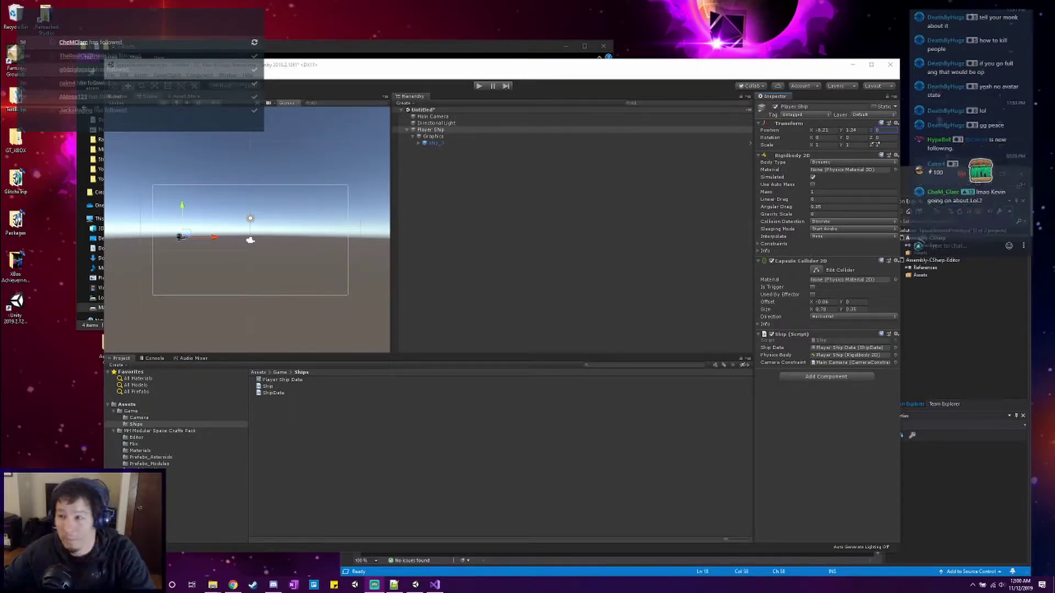
click(852, 130)
key(shift+Tab)
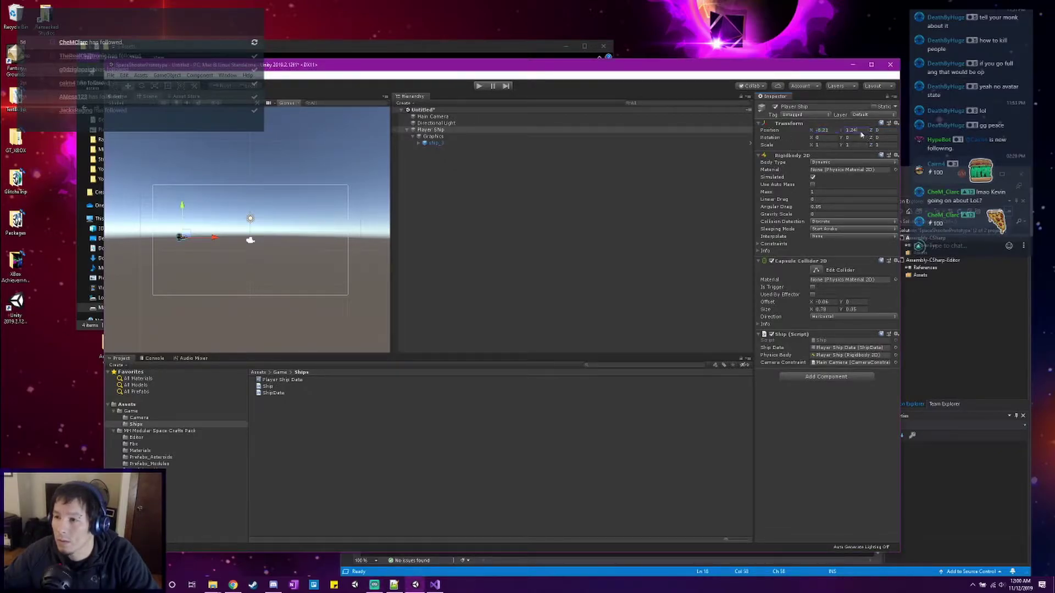
Play the game again, fly the ship down, up and right to its limits, and switch to CameraConstraint.cs in Visual Studio to review the bounds calculation.
click(478, 87)
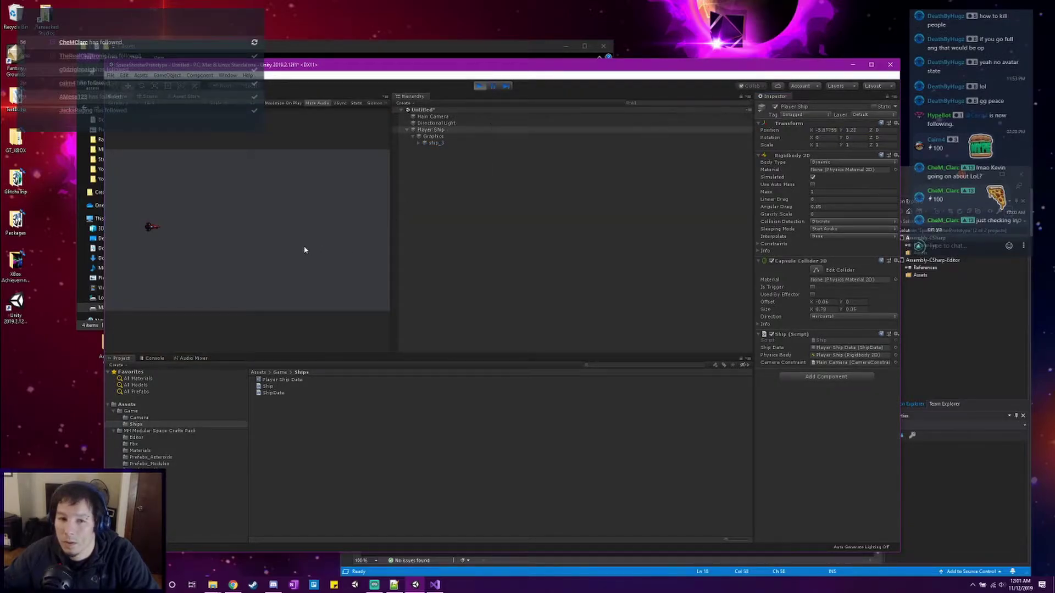
key(s)
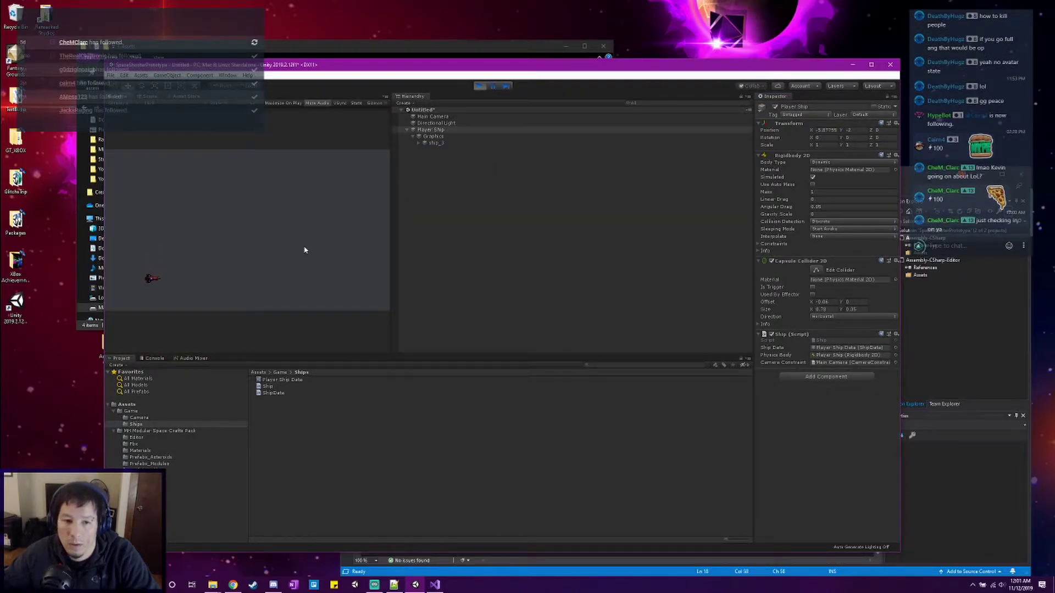
key(w)
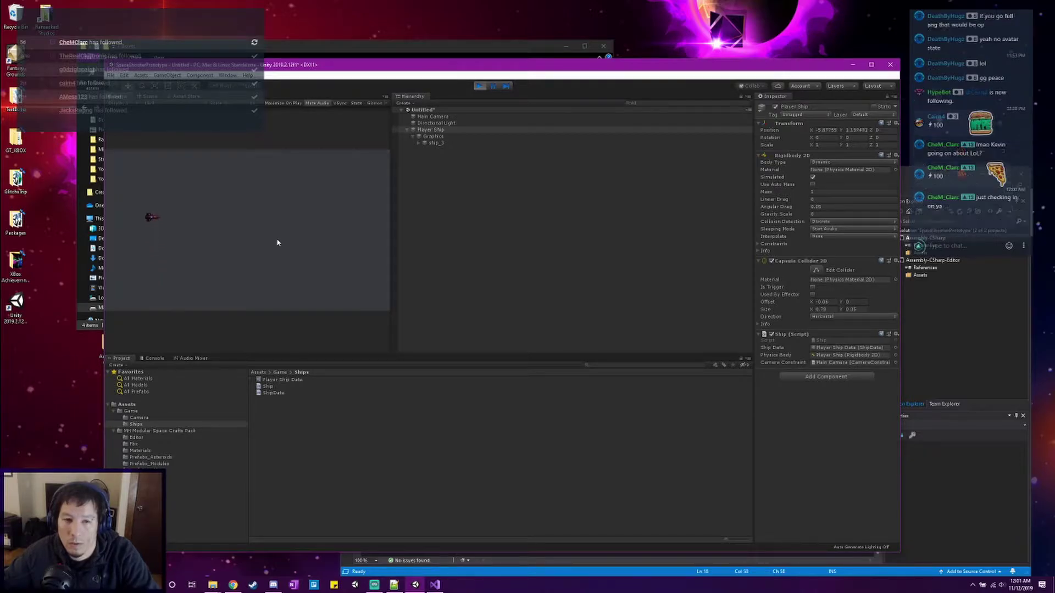
key(d)
key(d)
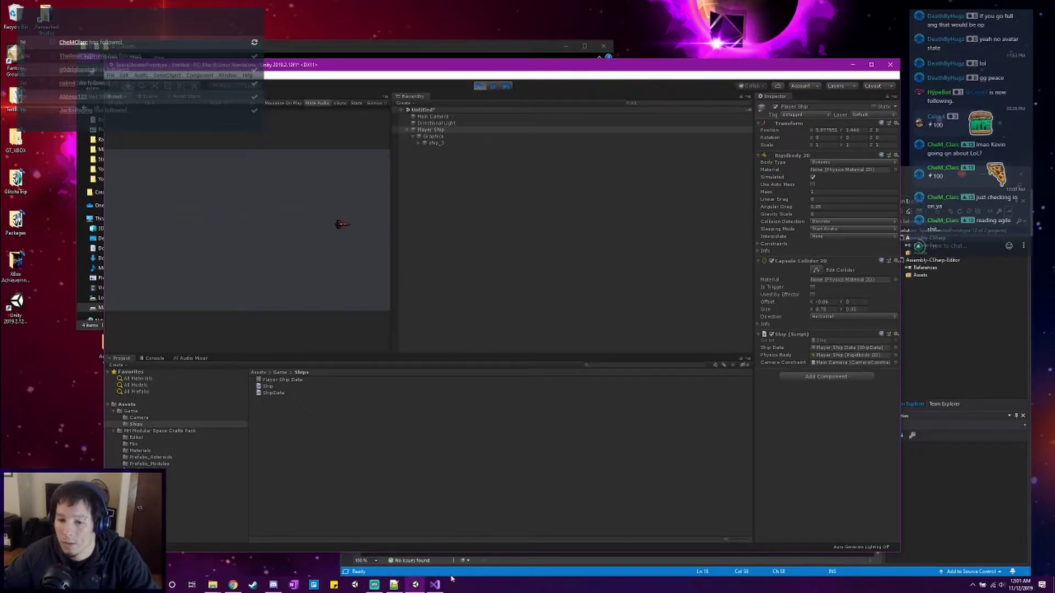
click(435, 585)
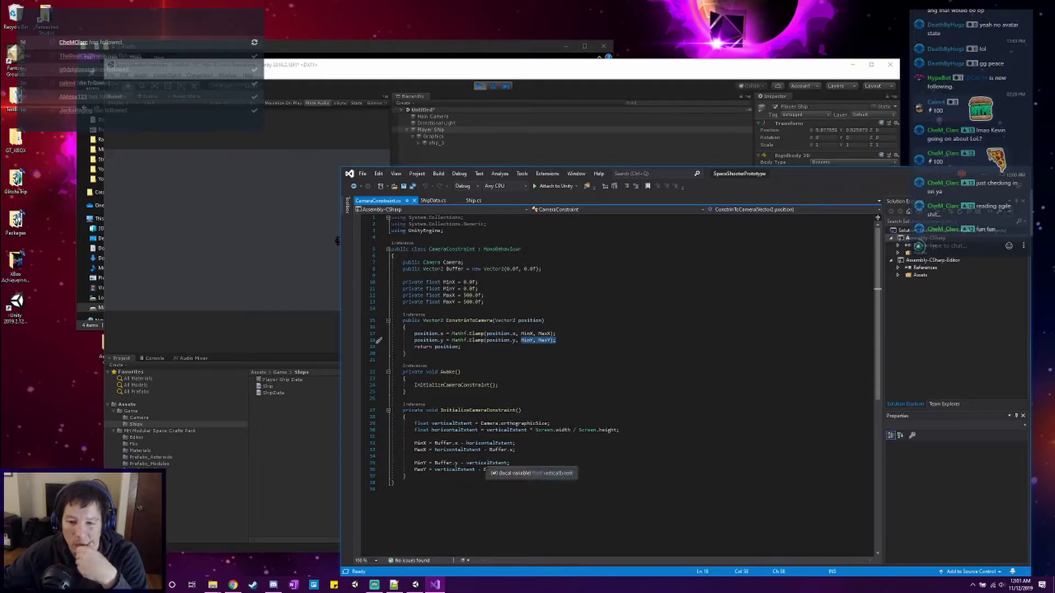
Return to Unity, check the ship in the Scene view, and fly it up and down to its vertical limits in the Game view.
click(151, 97)
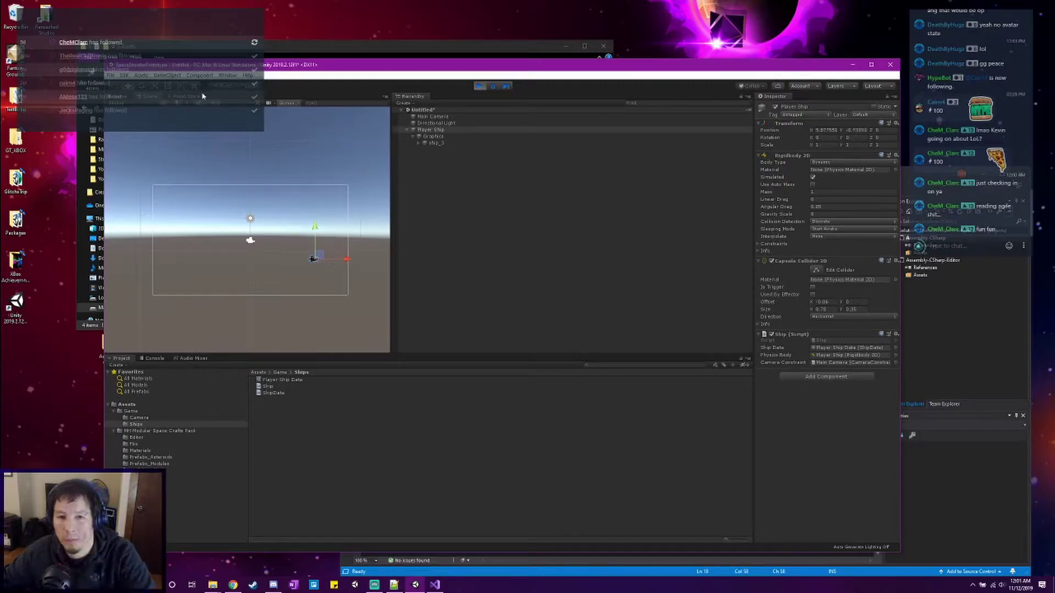
click(150, 96)
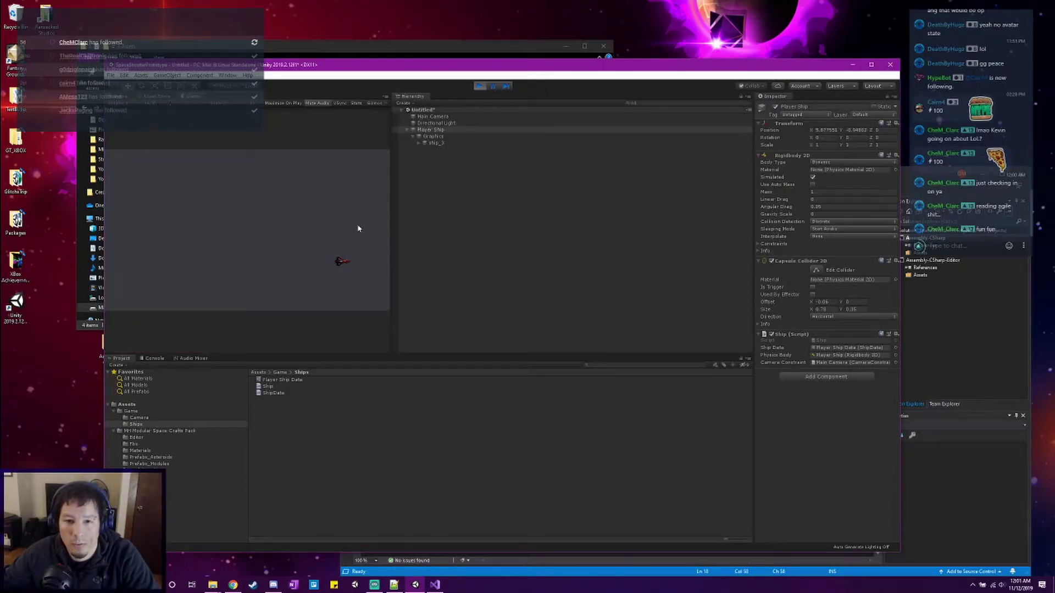
key(w)
key(s)
key(w)
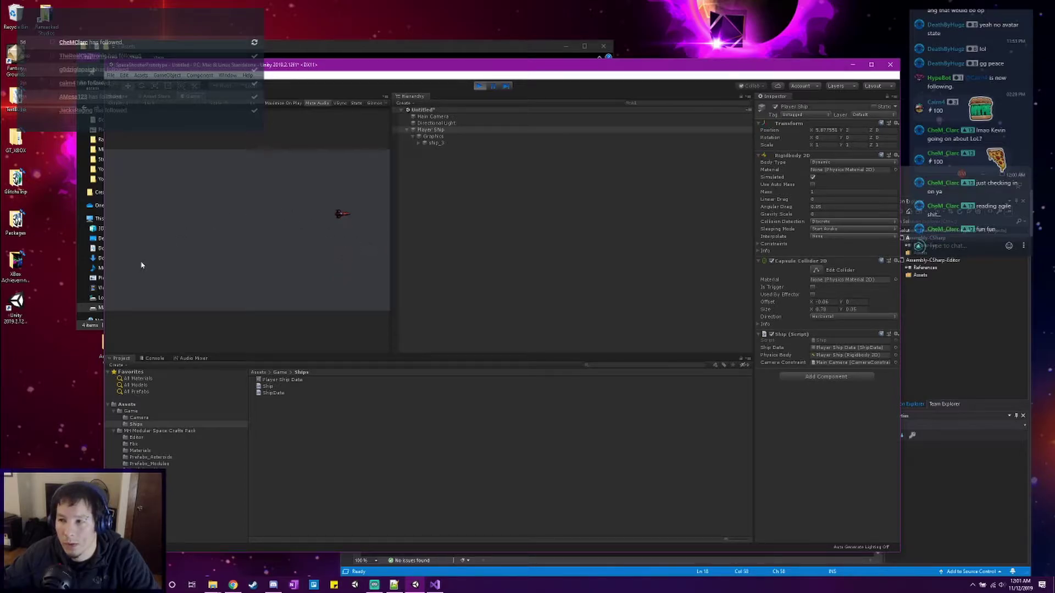
Widen the Unity editor window and its Game view, and fly the ship toward the left side.
drag(103, 273, 35, 277)
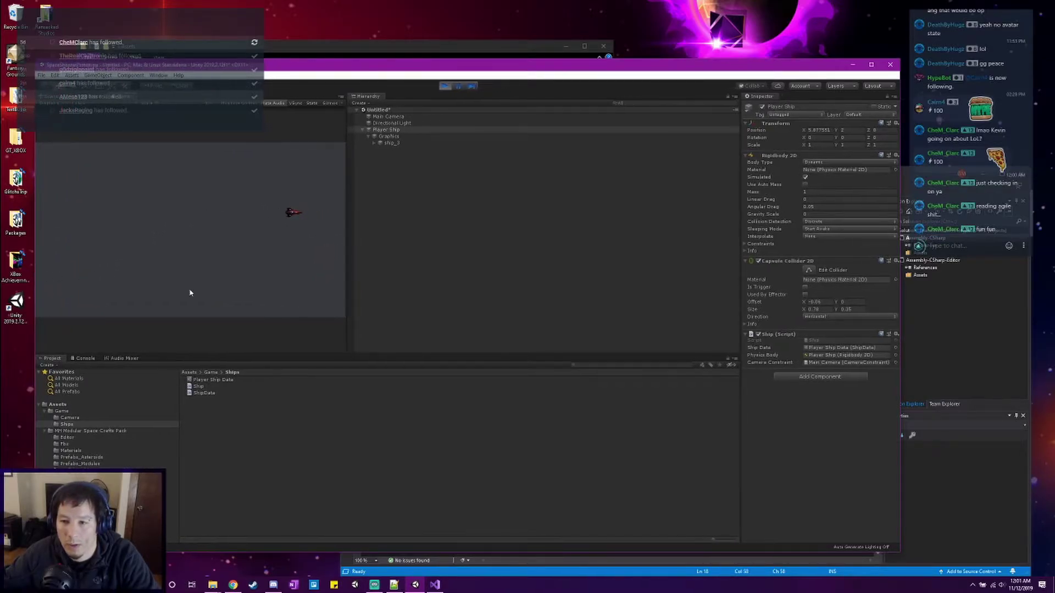
drag(346, 228, 445, 247)
key(a)
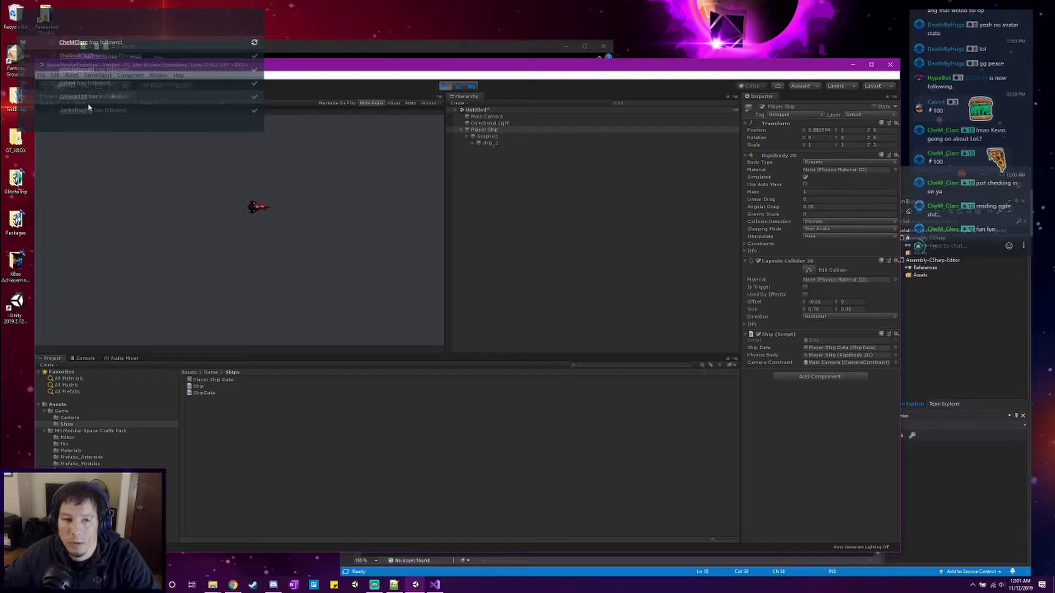
Examine the ship in the Scene view, the Transforms of Player Ship and its Graphics children, and the Capsule Collider 2D info.
click(69, 104)
scroll(242, 228, up, 3)
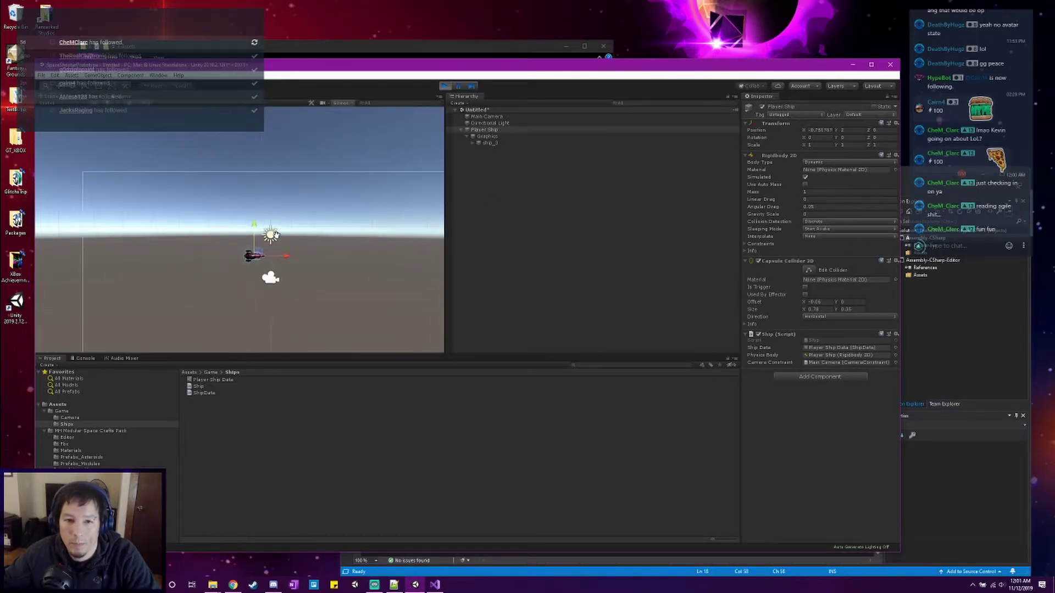
scroll(273, 233, up, 2)
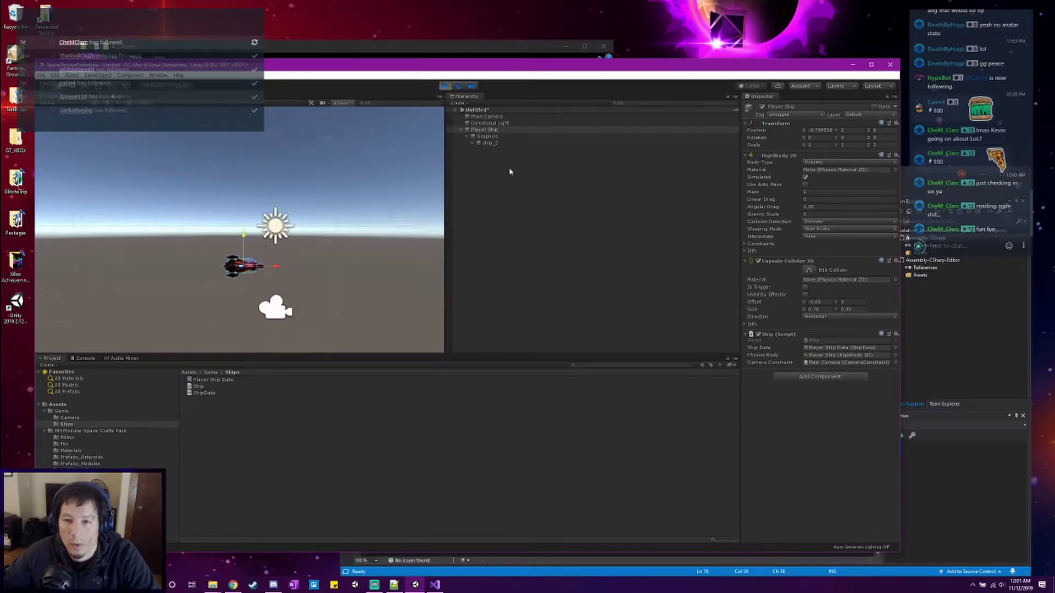
click(511, 138)
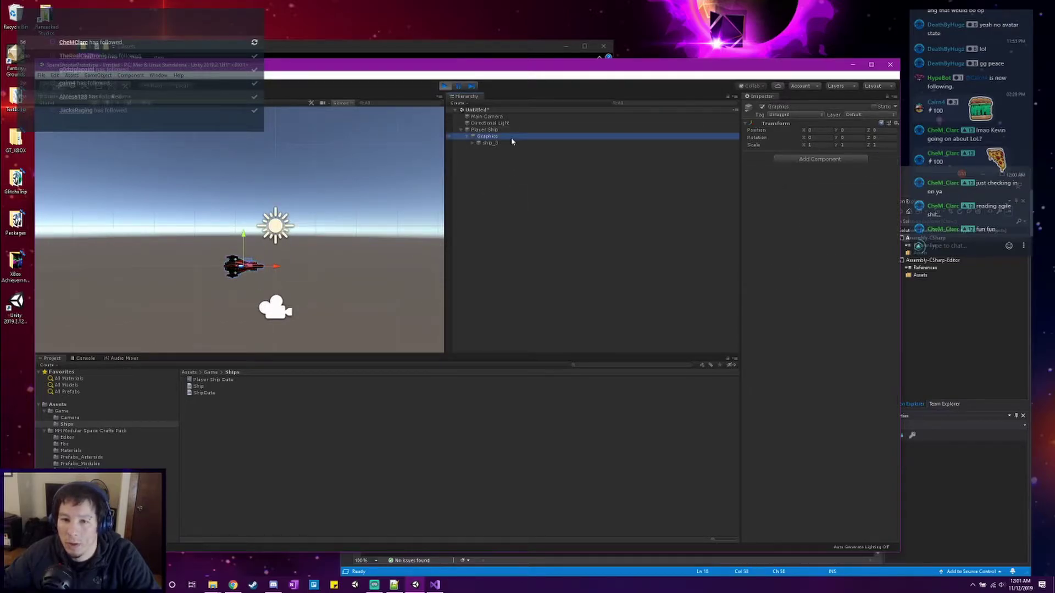
click(507, 143)
click(501, 136)
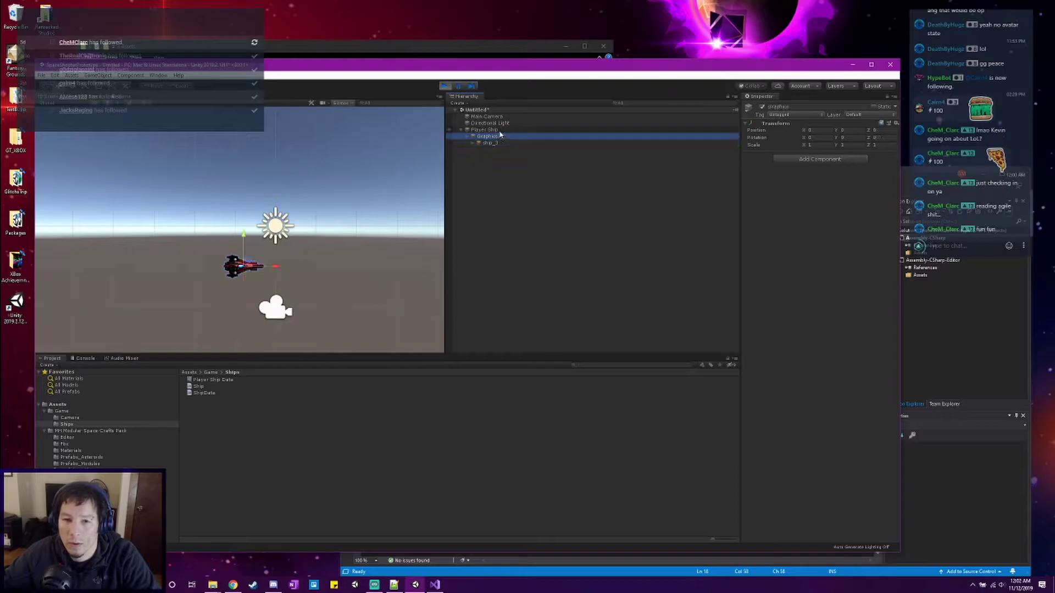
click(500, 131)
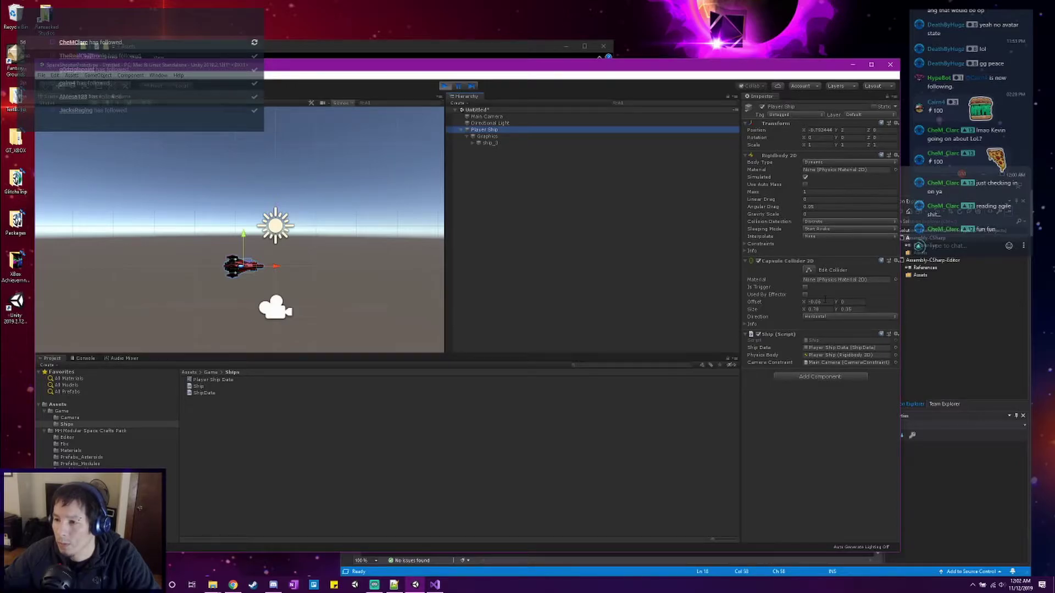
click(751, 323)
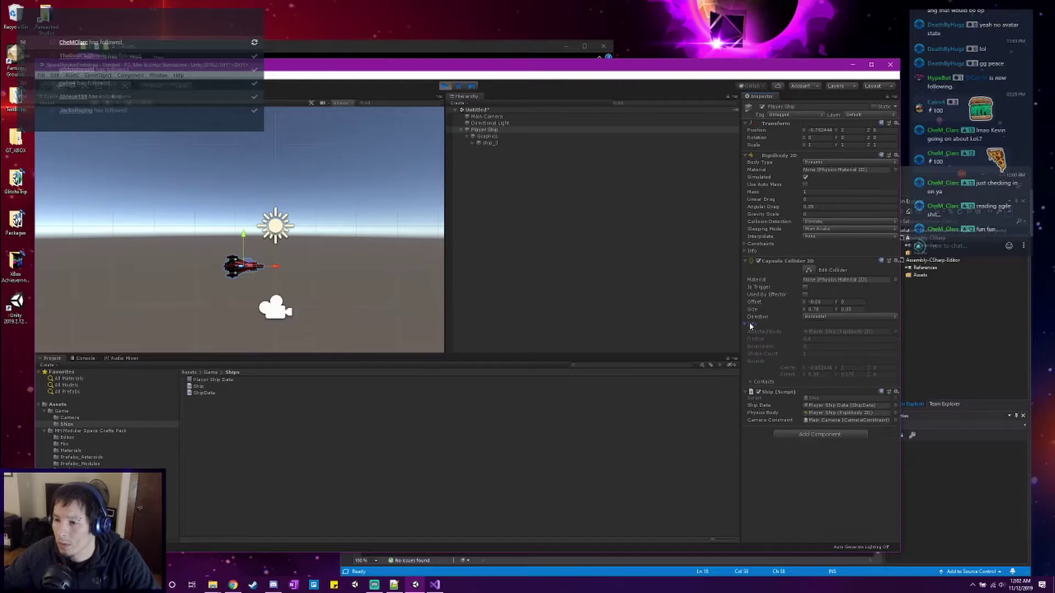
click(752, 324)
scroll(275, 206, down, 5)
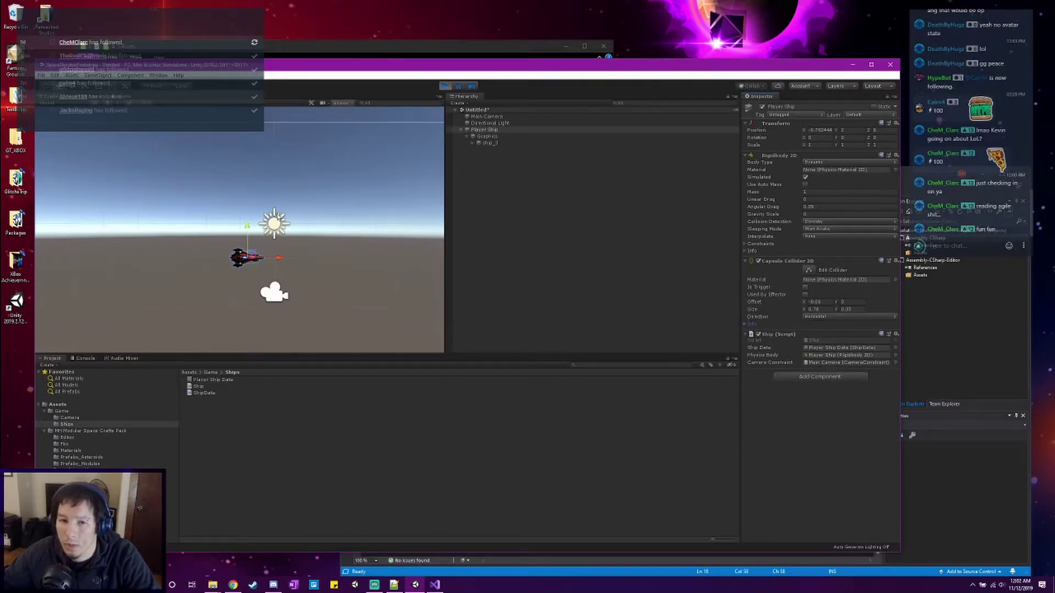
Review the bounds code of CameraConstraint.cs in Visual Studio, return to Unity's Scene view, and stop the game.
click(434, 585)
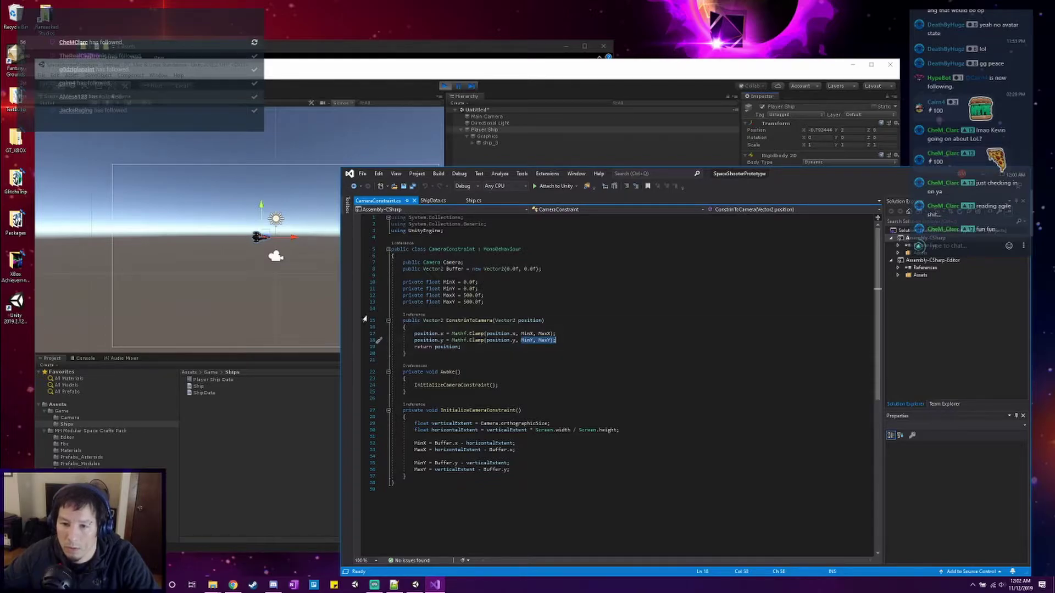
click(325, 306)
scroll(295, 220, up, 2)
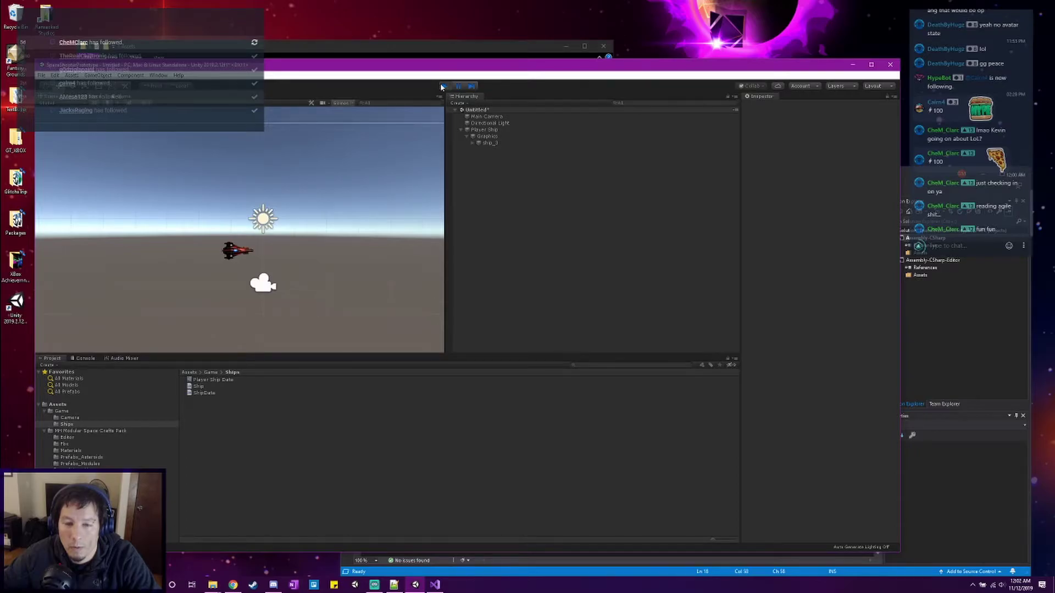
click(444, 86)
Switch to Visual Studio and review the FixedUpdate movement code in Ship.cs.
click(435, 585)
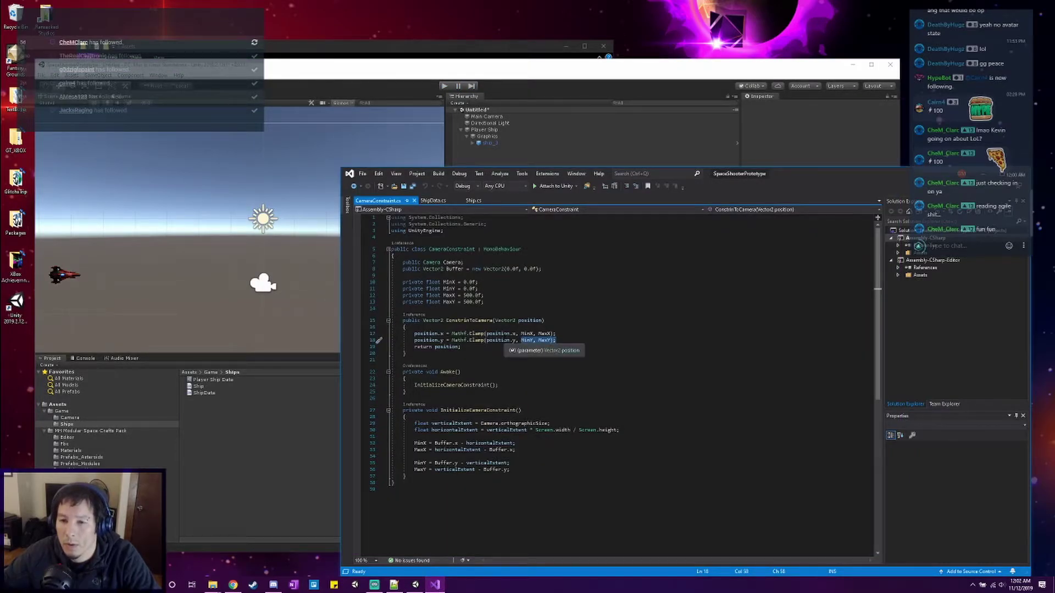
click(433, 200)
click(473, 201)
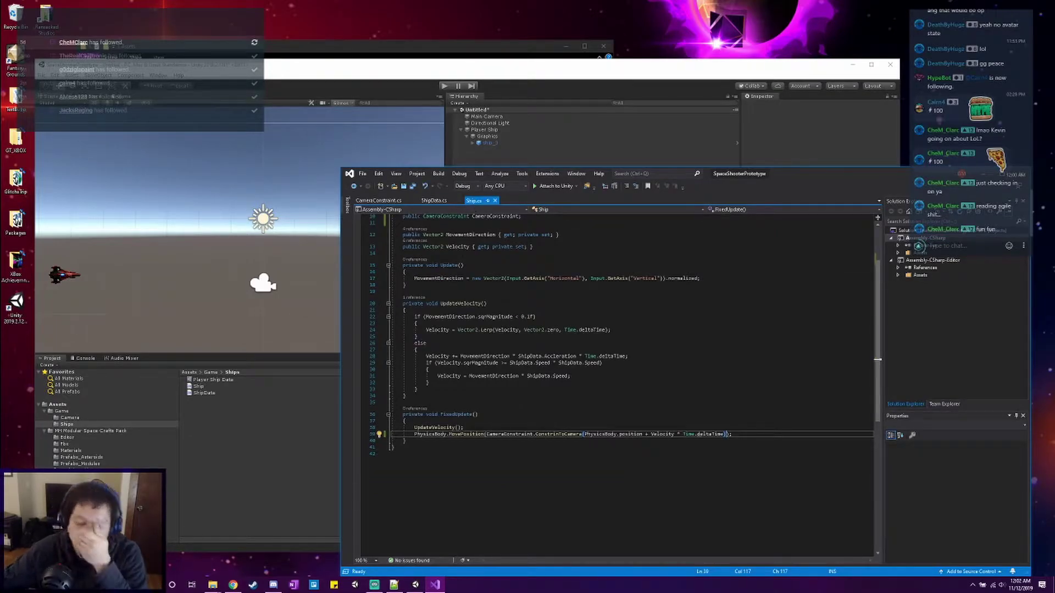
Return to Unity and set the Main Camera's Camera Constraint buffer to X 1 and Y 1.
key(alt+Tab)
click(516, 123)
click(516, 131)
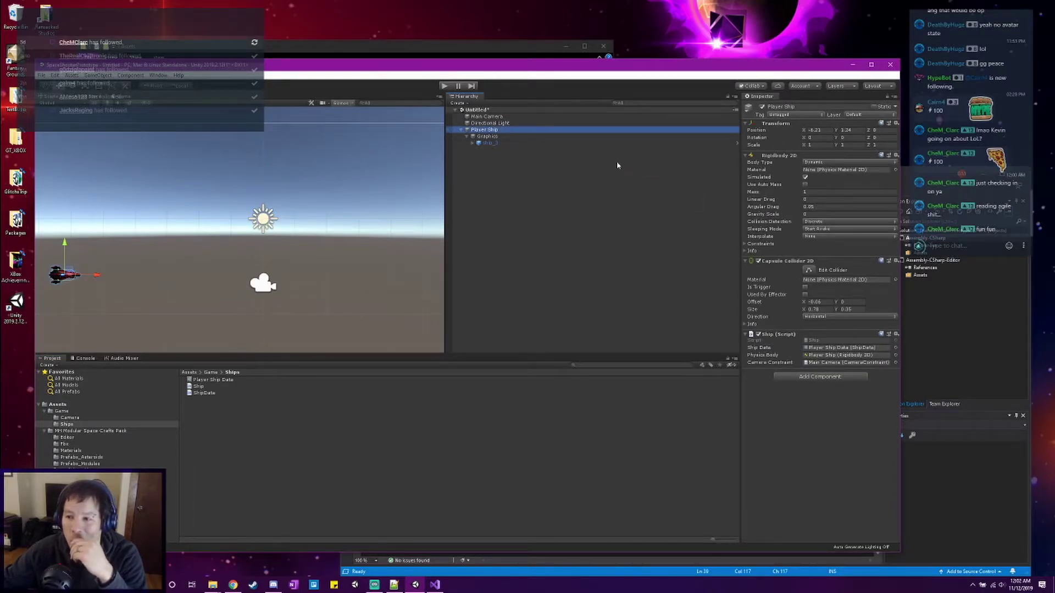
click(530, 126)
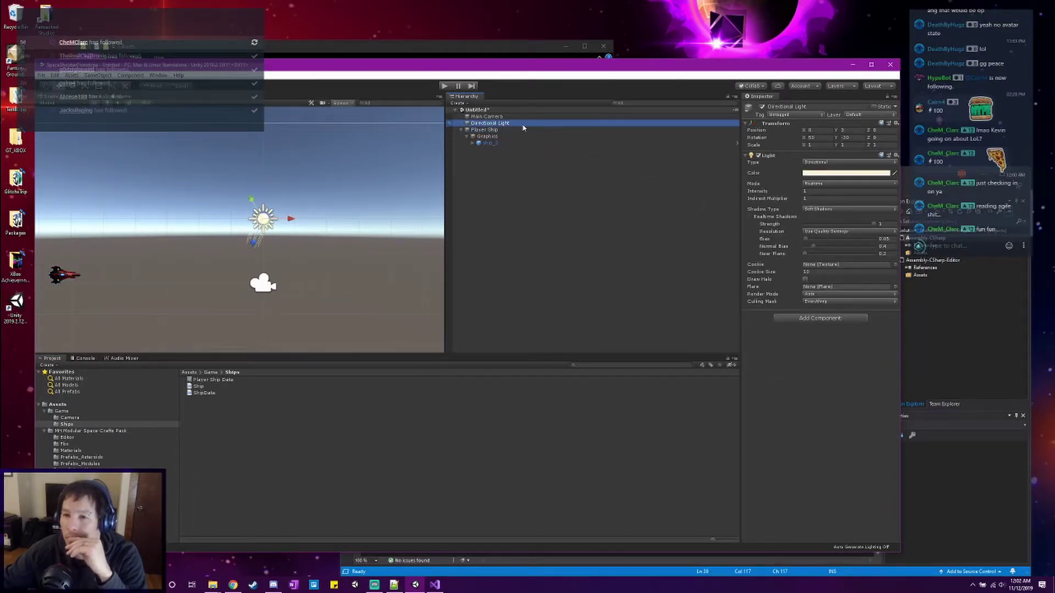
click(510, 117)
click(817, 329)
text(1)
key(Tab)
text(1)
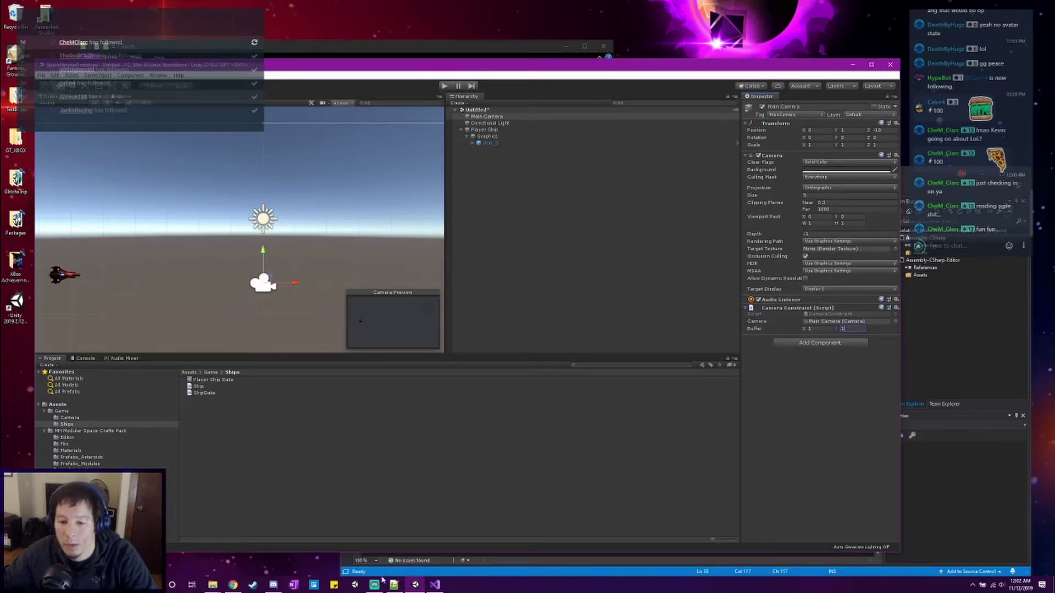
click(273, 585)
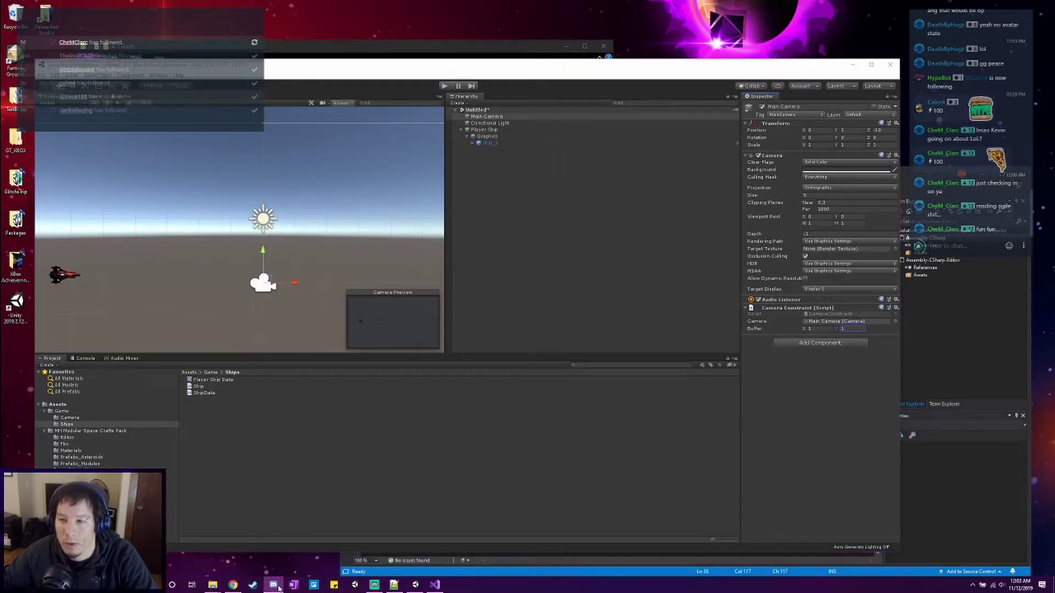
click(287, 587)
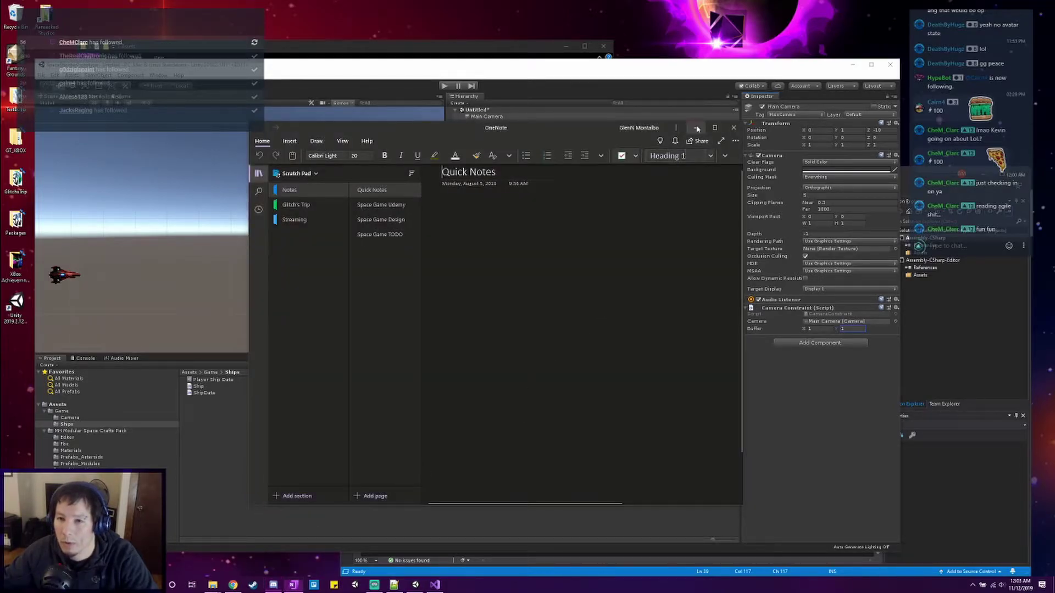
click(696, 128)
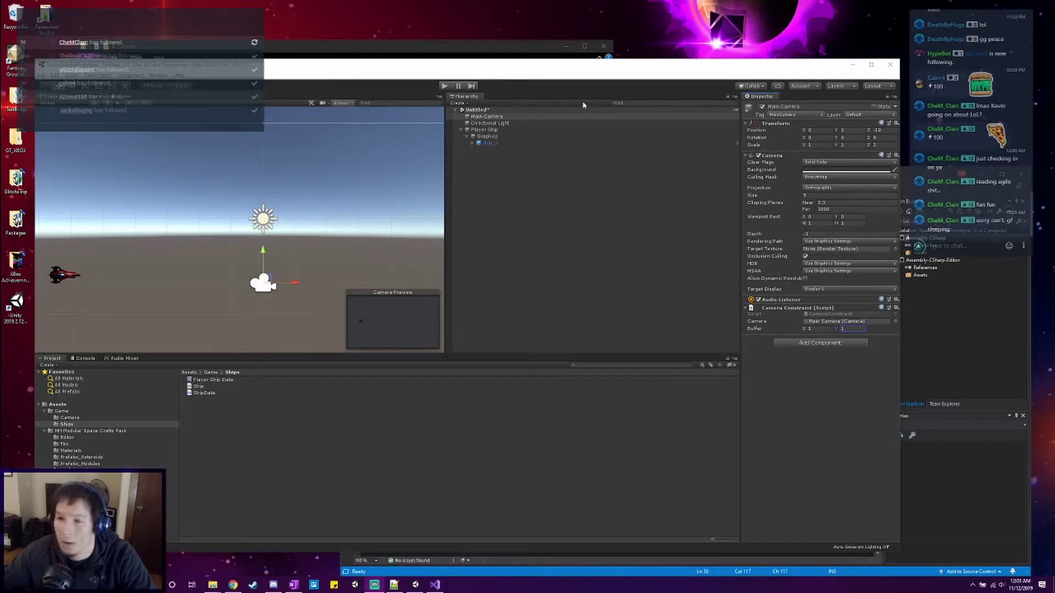
Play the game and fly the ship left, up, right and down to test the buffered camera limits.
click(445, 86)
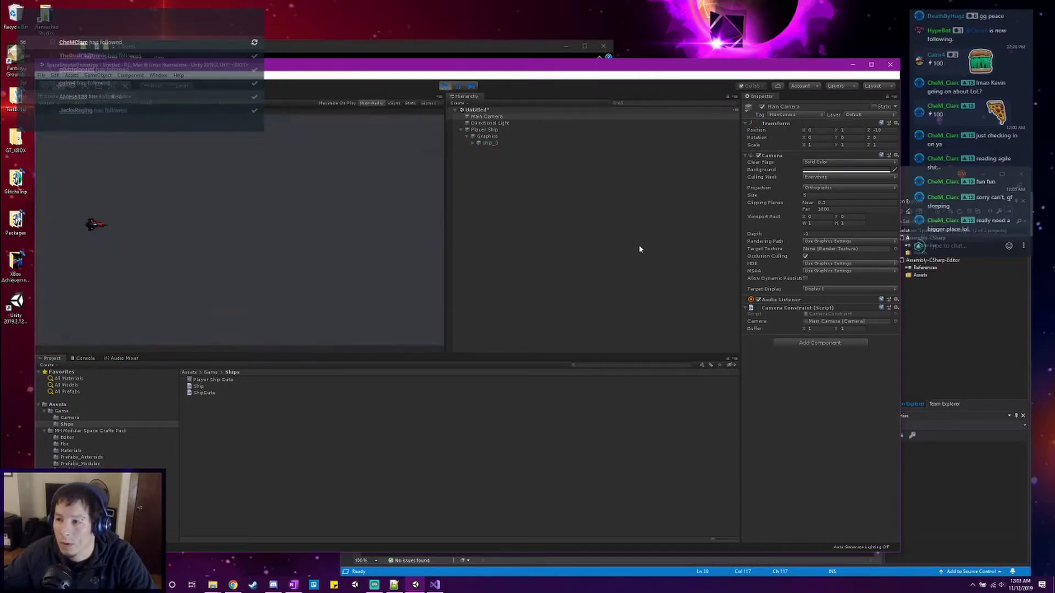
key(a)
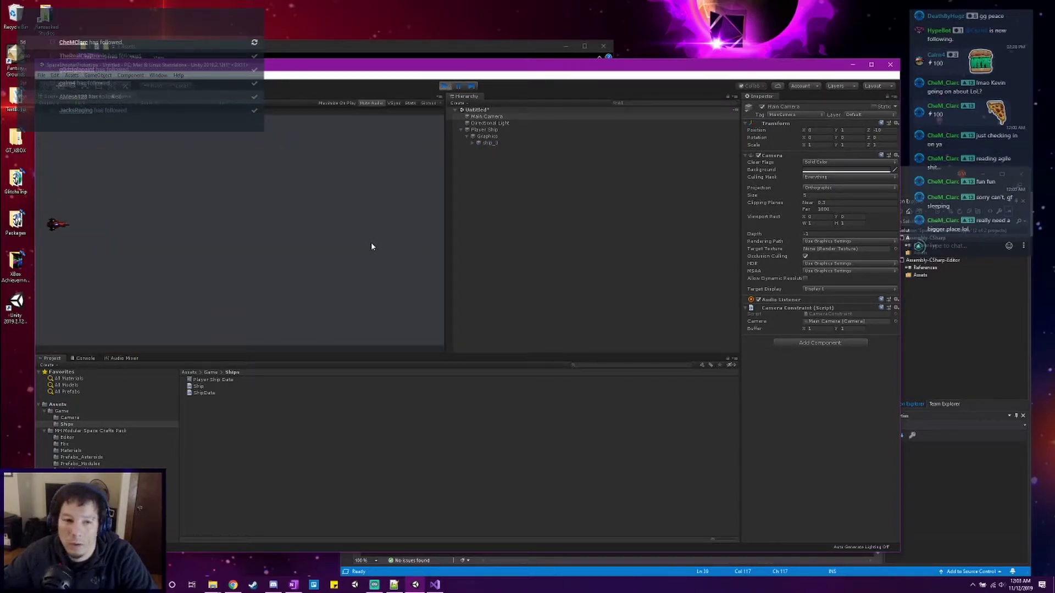
key(w)
key(d)
key(s)
key(a)
key(s)
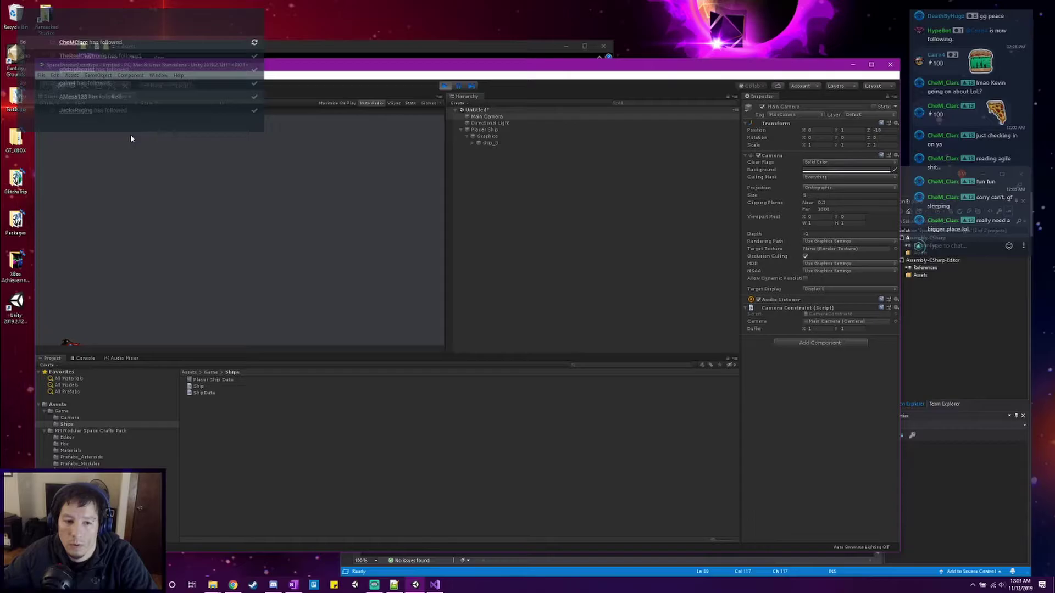
Fly the ship to its upper, right and lower limits again, and move it back up and left.
key(w)
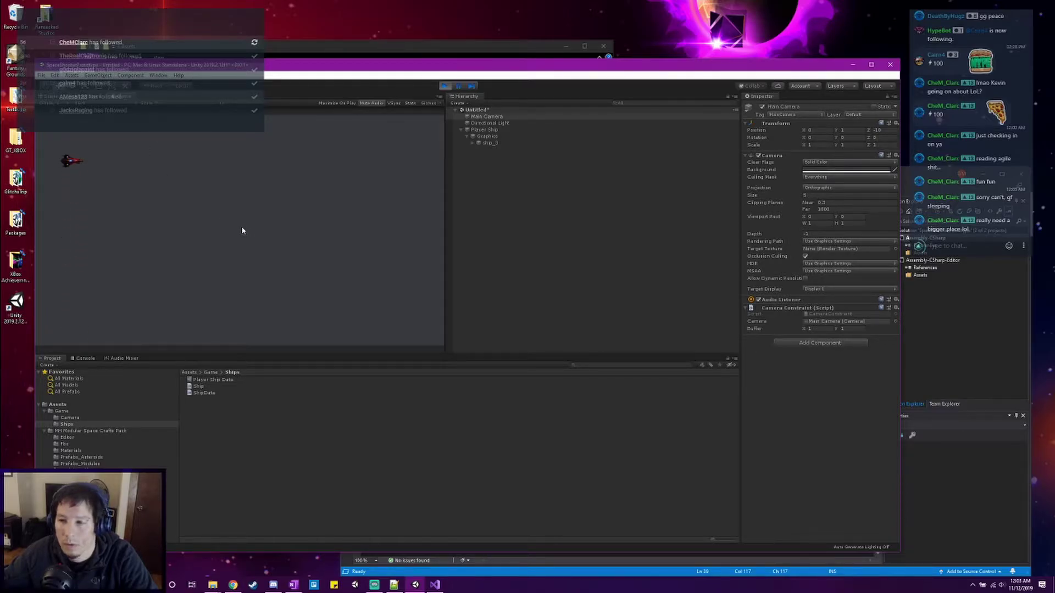
key(d)
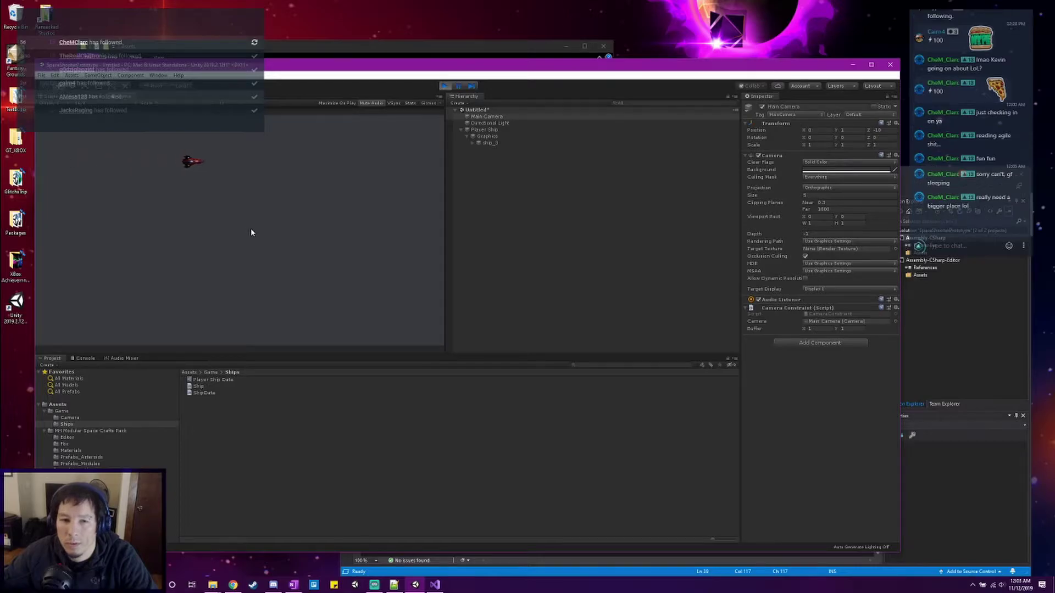
key(d)
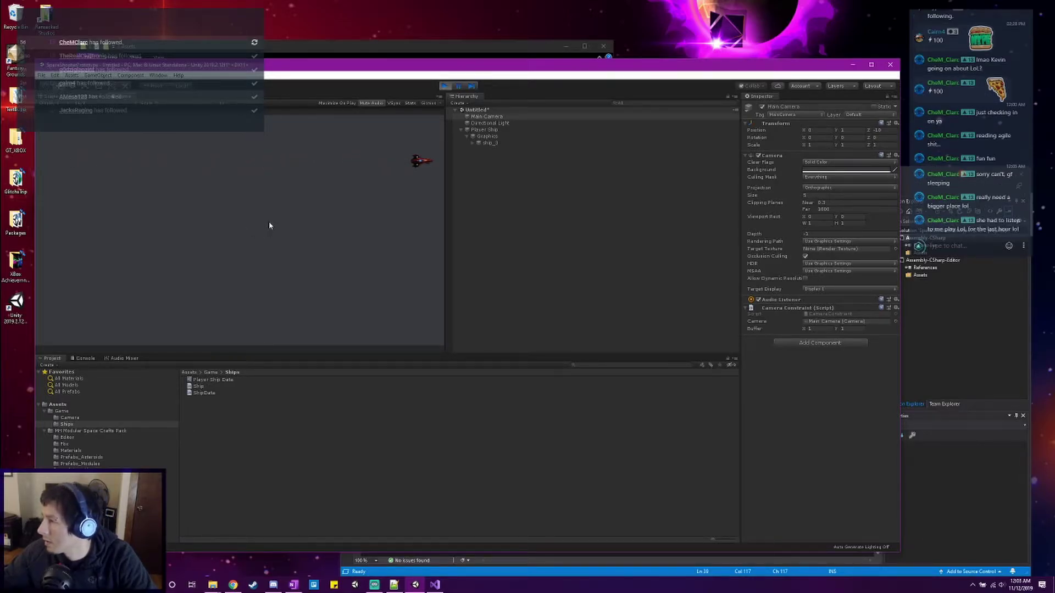
key(s)
key(s)
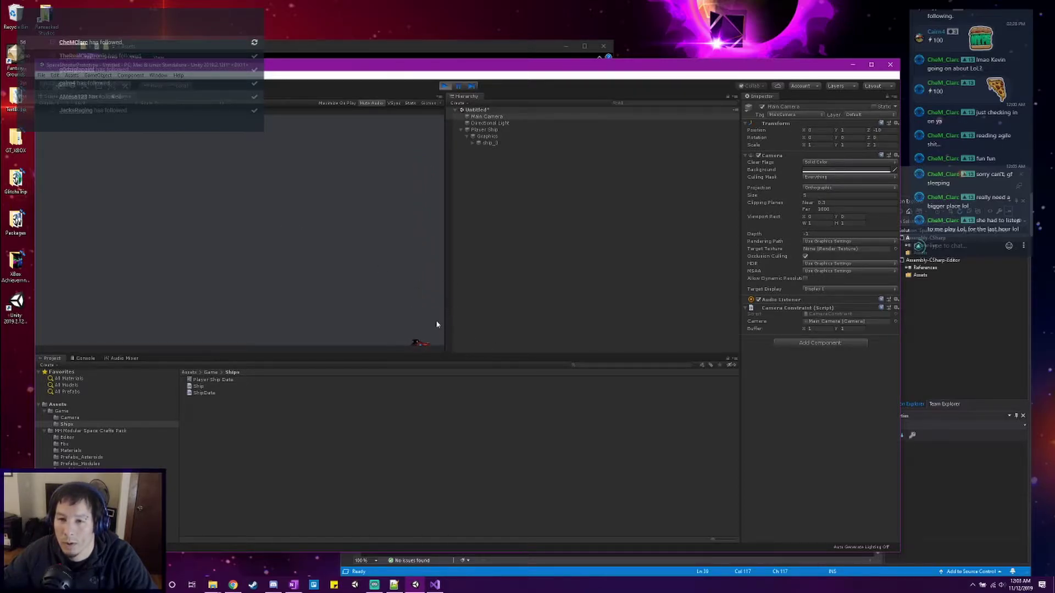
key(w)
key(a)
Compare the ship's position with the camera outline by alternating between the Scene and Game views.
click(57, 102)
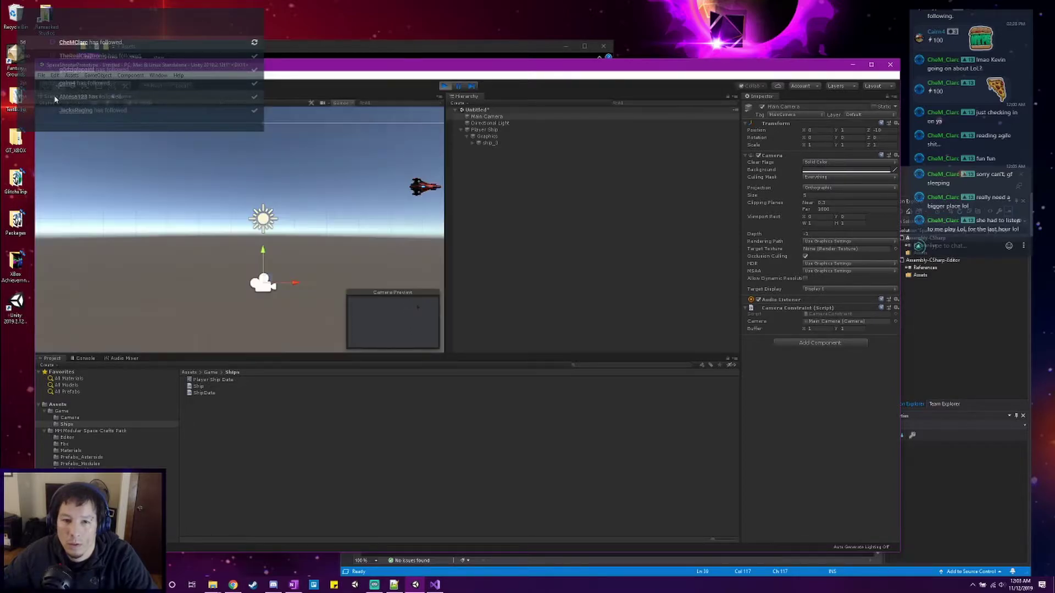
scroll(230, 205, down, 3)
middle_drag(300, 228, 231, 178)
click(110, 98)
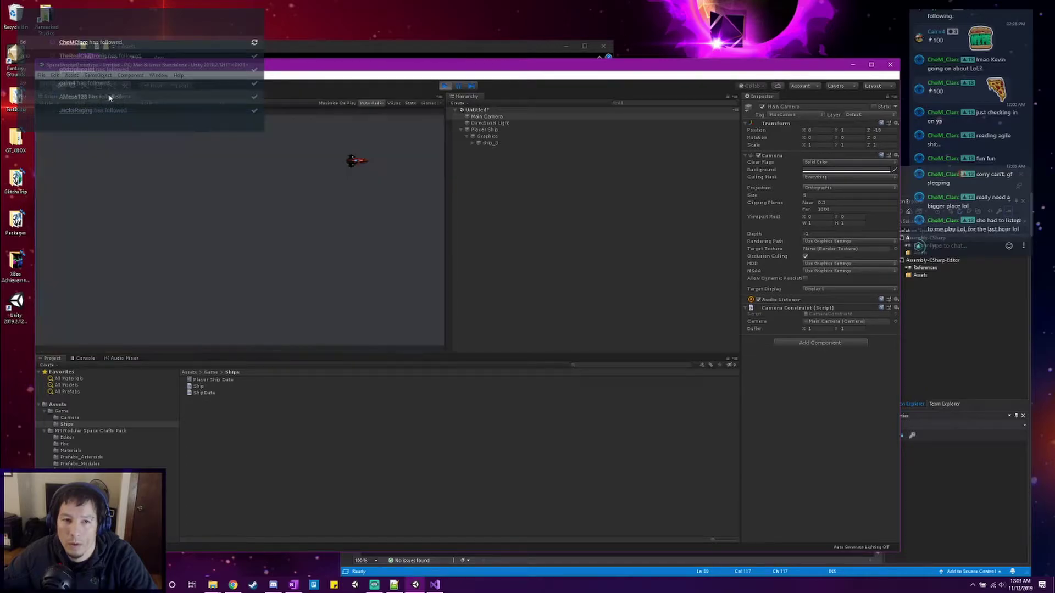
click(58, 100)
middle_drag(280, 227, 336, 258)
scroll(299, 236, up, 7)
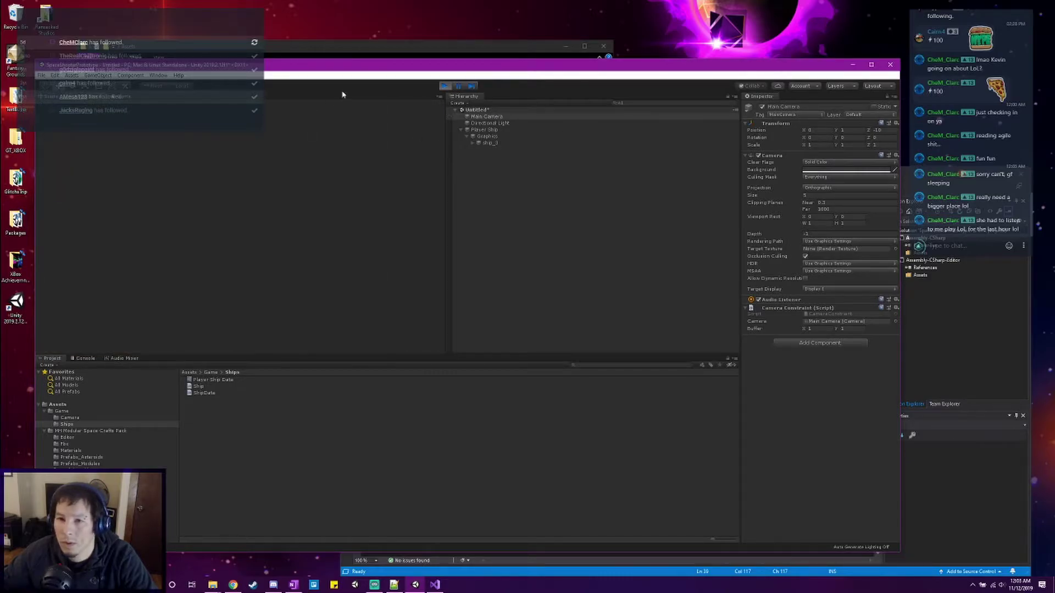
Stop the game, frame the Main Camera in the Scene view, and select the Player Ship to inspect its Transform.
click(446, 87)
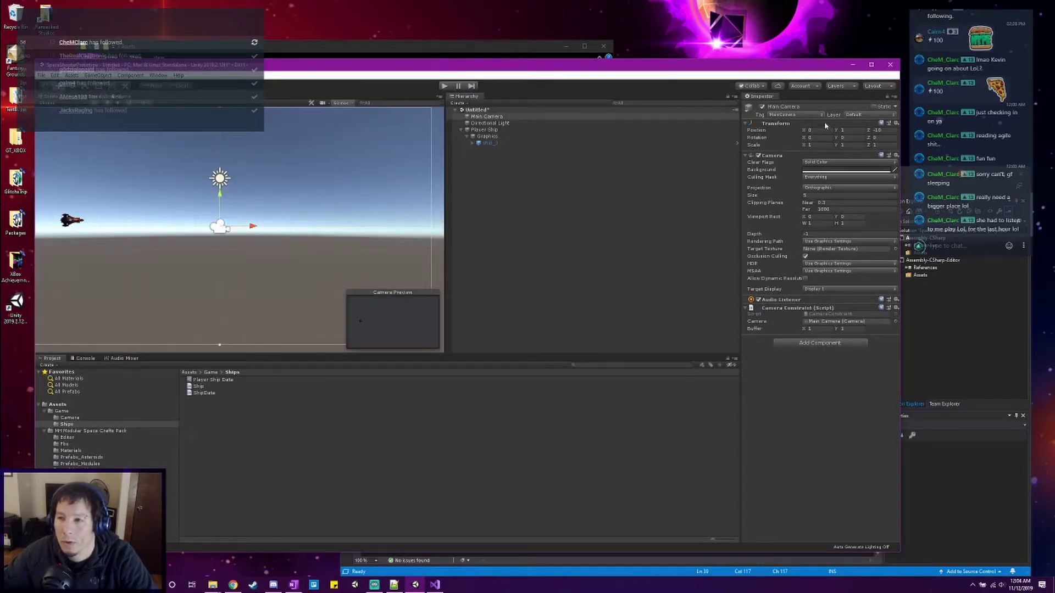
key(f)
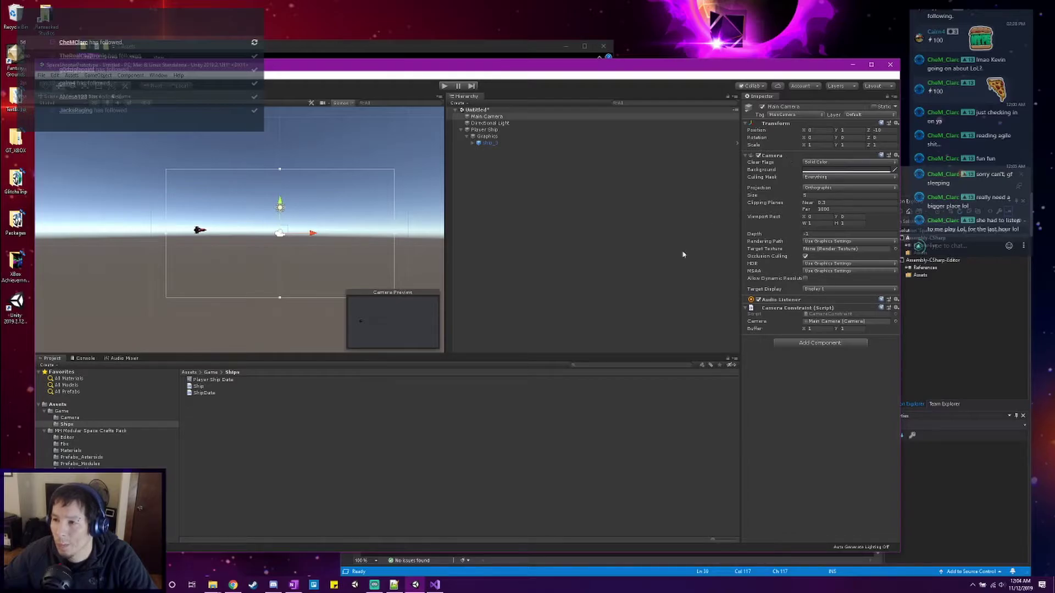
click(516, 130)
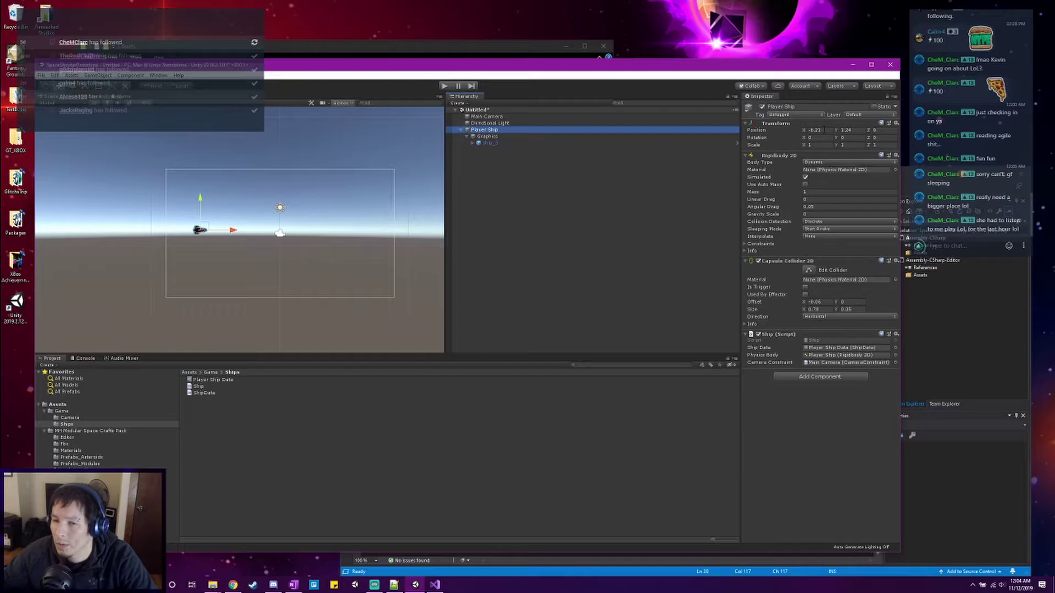
Set the Player Ship's X and Y position to 0.
click(815, 130)
text(0)
key(Tab)
text(0)
Set the Main Camera's Y position to 0.
scroll(335, 242, up, 12)
middle_drag(334, 242, 366, 212)
scroll(390, 190, up, 3)
scroll(388, 188, down, 6)
scroll(366, 212, down, 2)
click(522, 117)
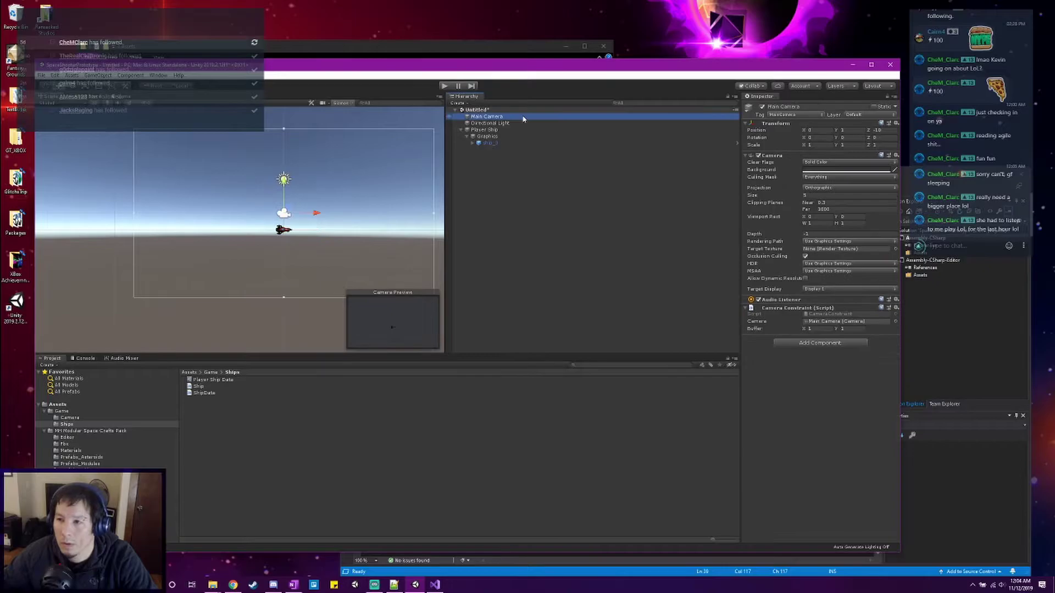
click(850, 130)
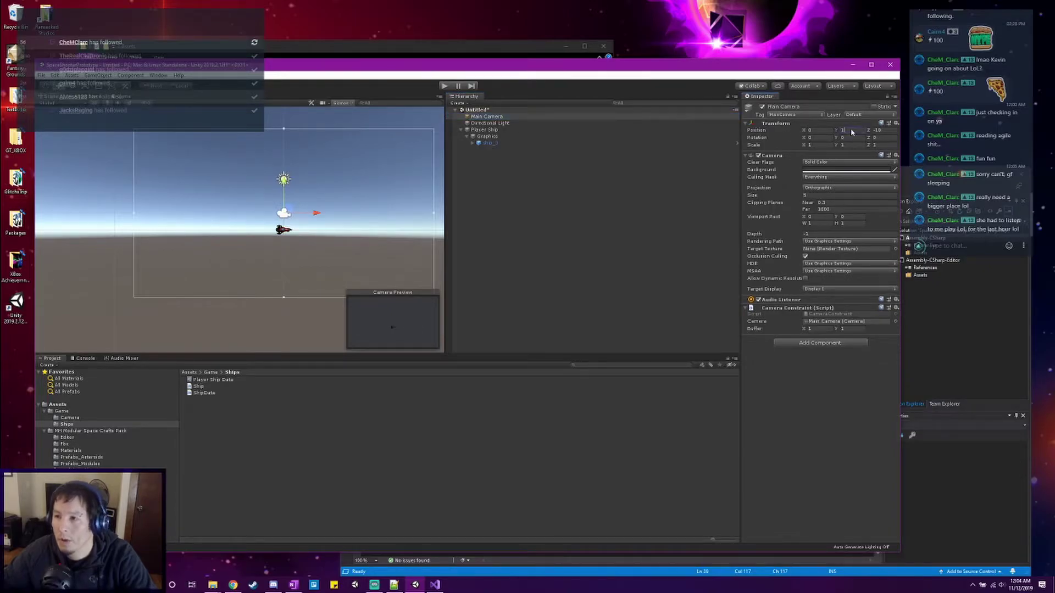
text(0)
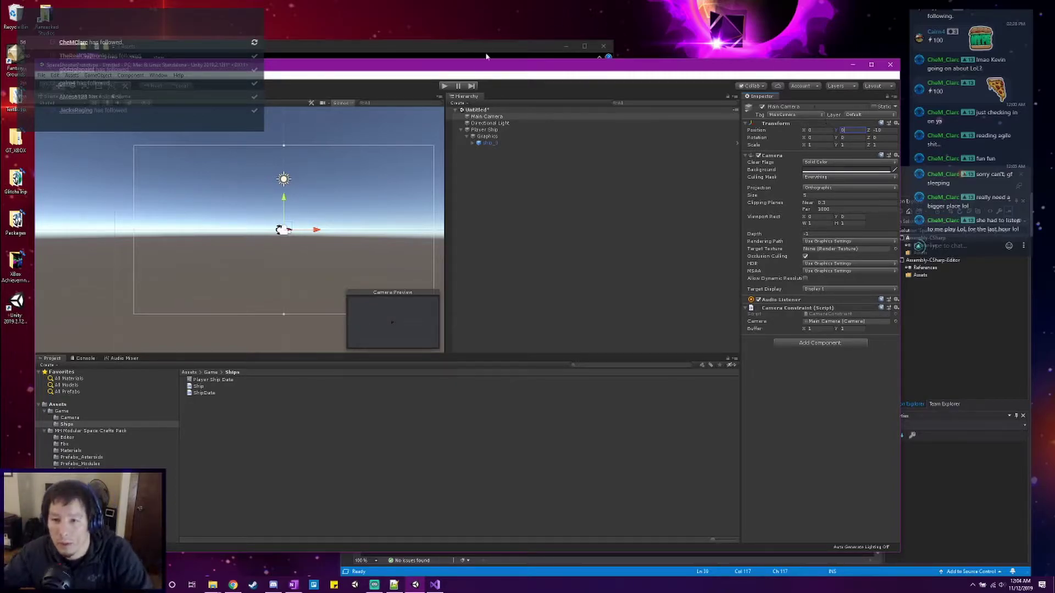
Play the game, fly the ship up, left and down to test the centred camera's limits, and stop the game.
click(445, 86)
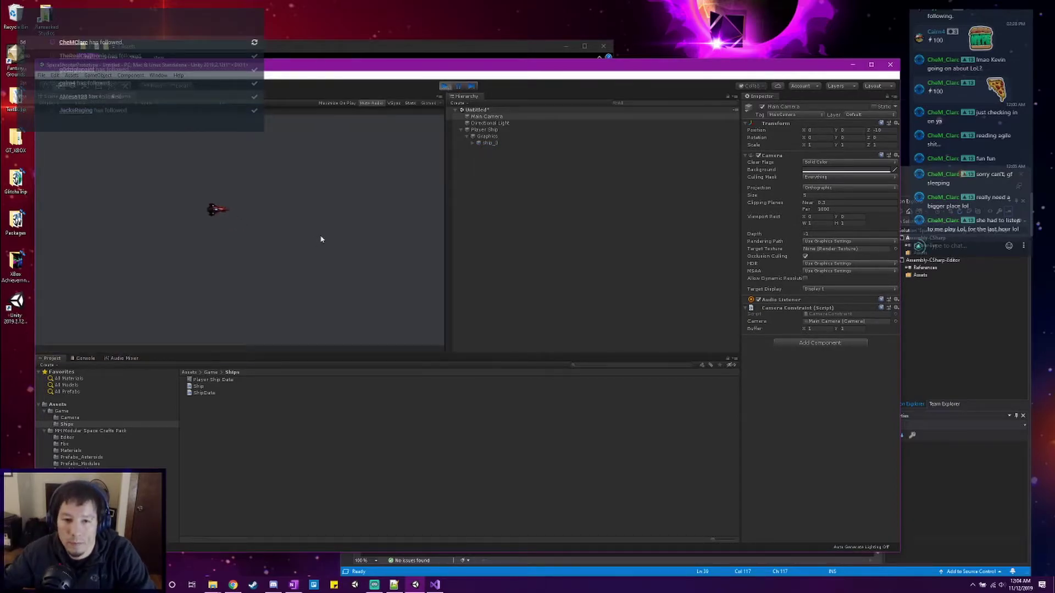
key(w)
key(a)
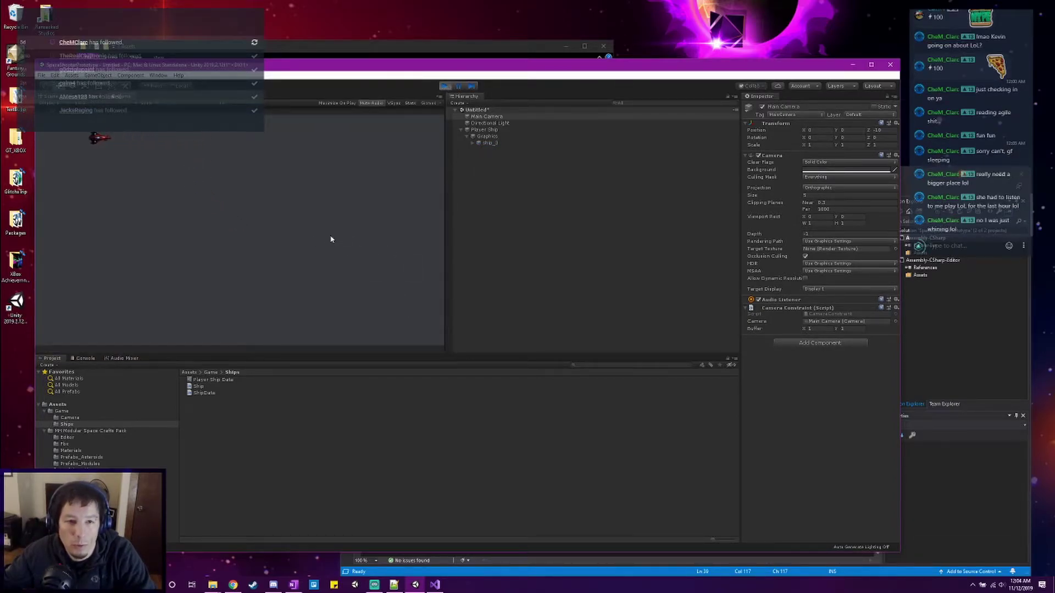
key(s)
click(445, 87)
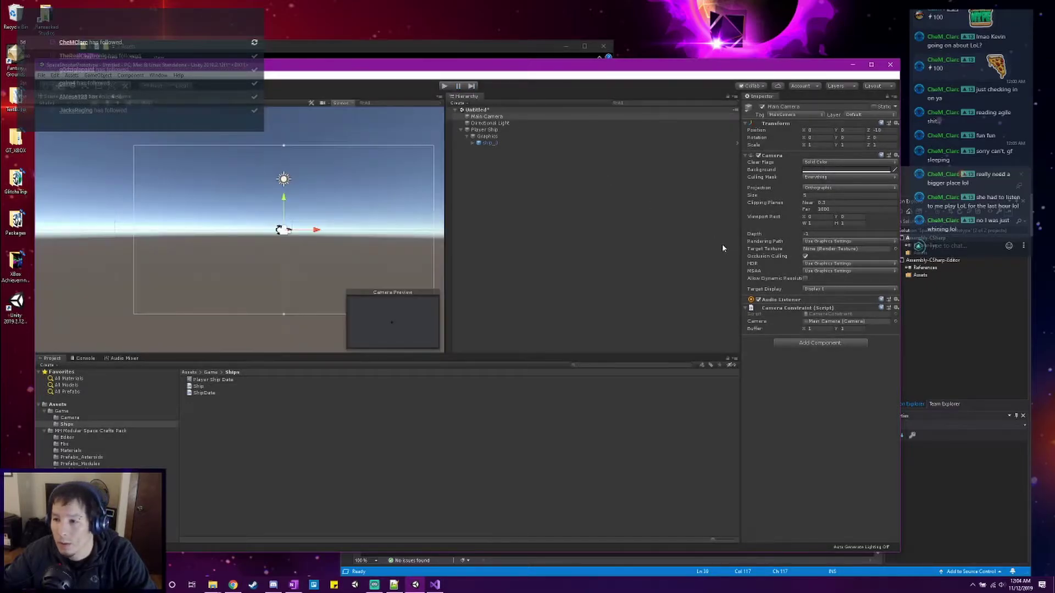
Set the Camera Constraint buffer to 0.5 on X and Y, and test it in play mode by flying the ship around the edges.
click(811, 328)
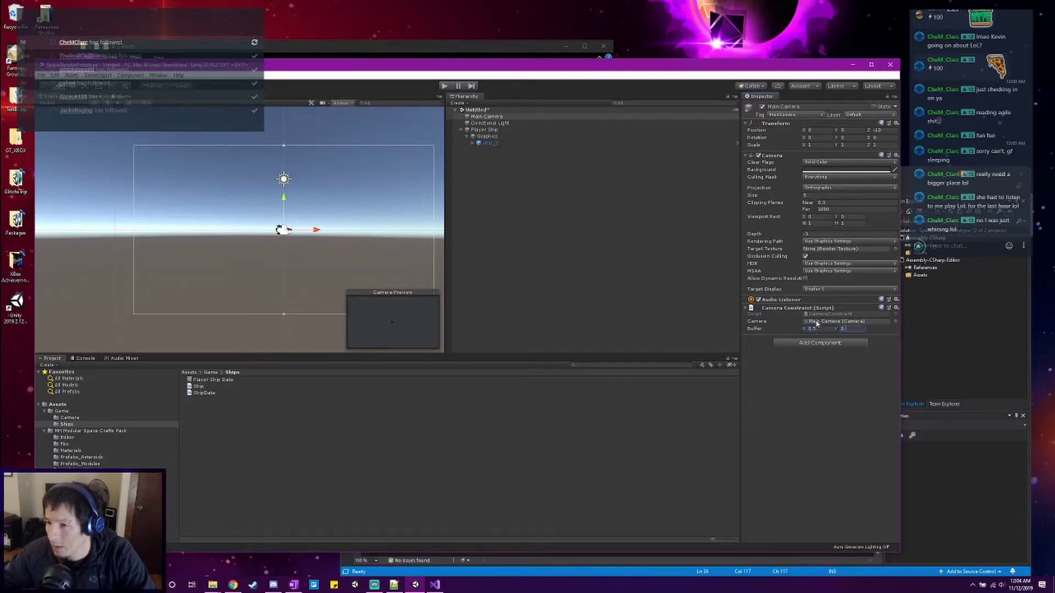
click(445, 87)
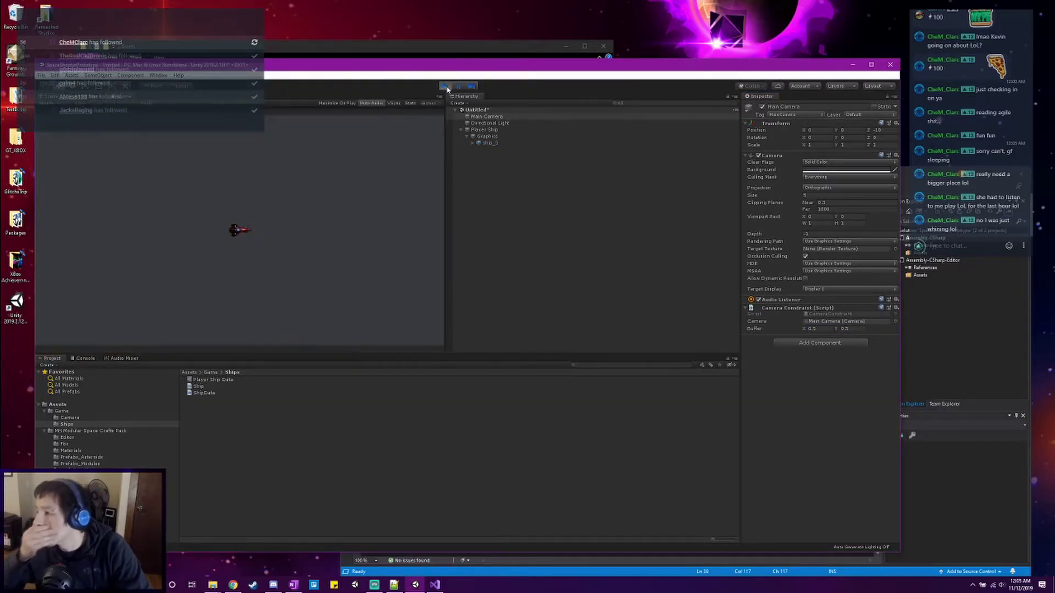
key(w)
key(a)
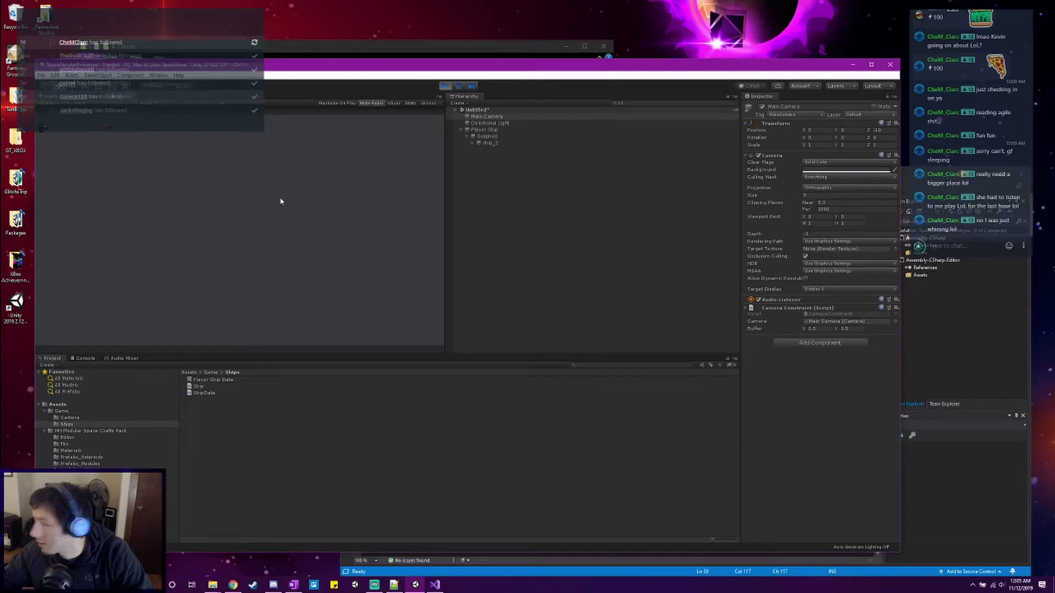
key(s)
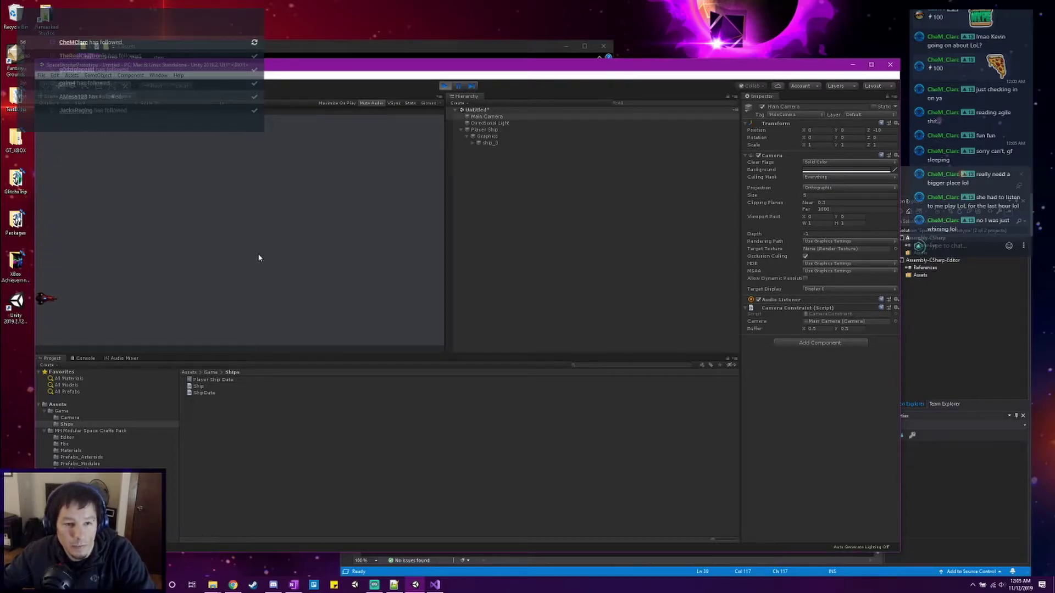
key(d)
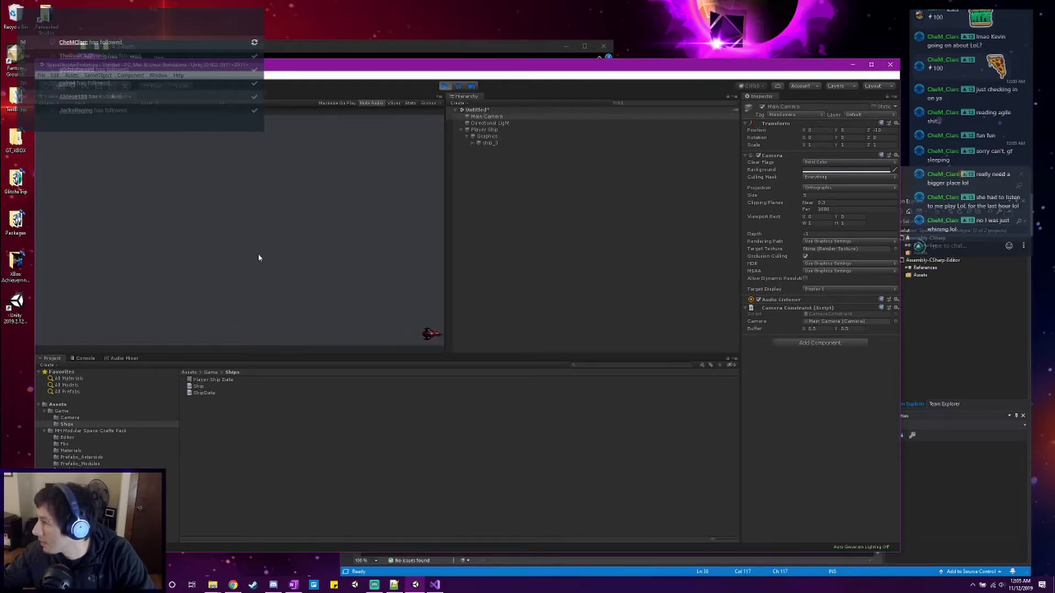
Fly the ship to the upper, left and lower limits again to check the smaller buffer, and stop the game.
key(w)
key(a)
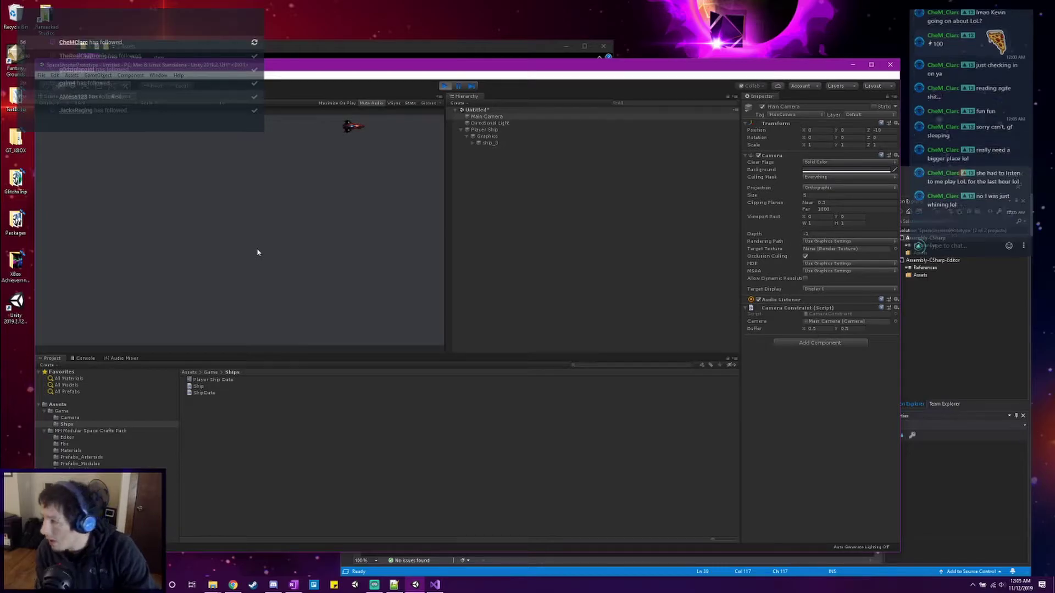
key(s)
key(a)
key(w)
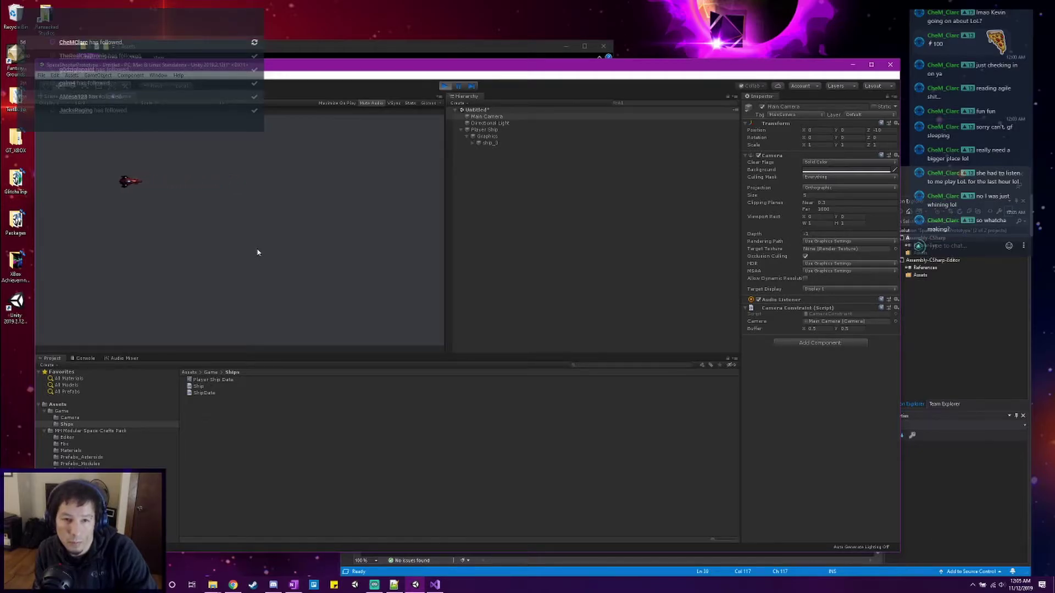
key(w)
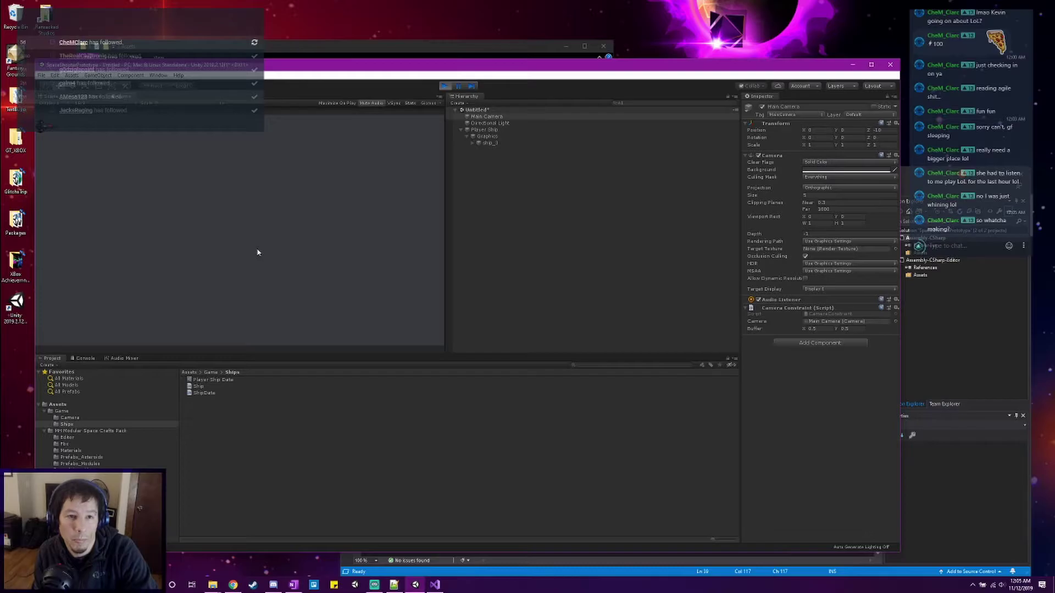
key(w)
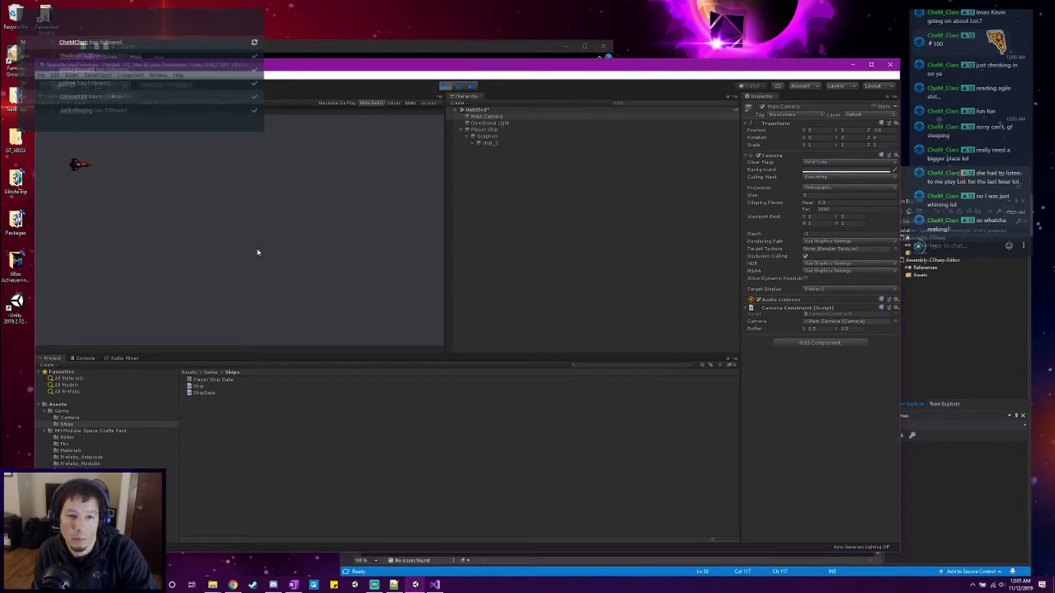
key(w)
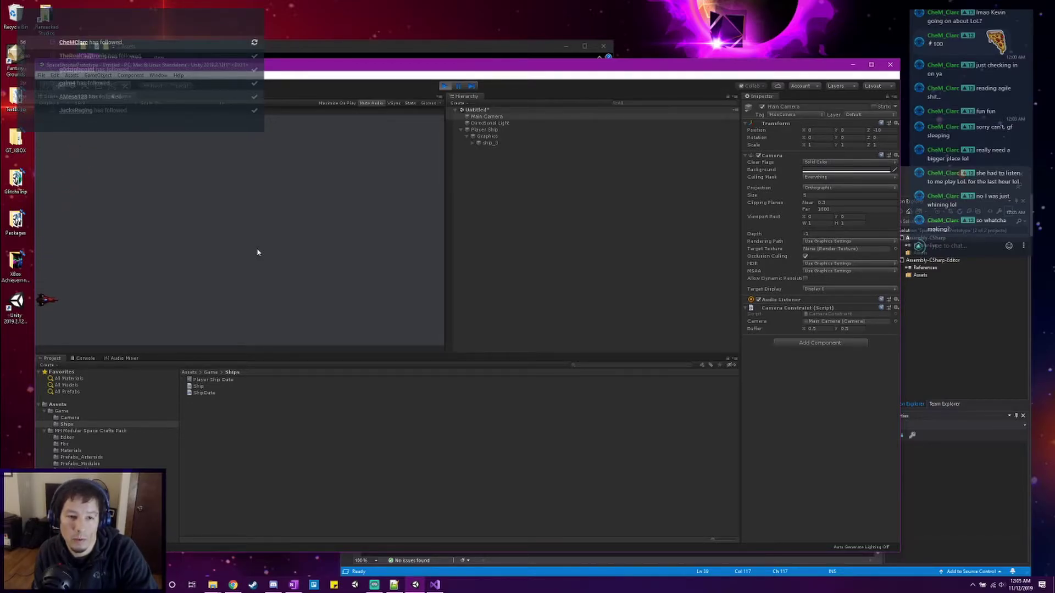
key(w)
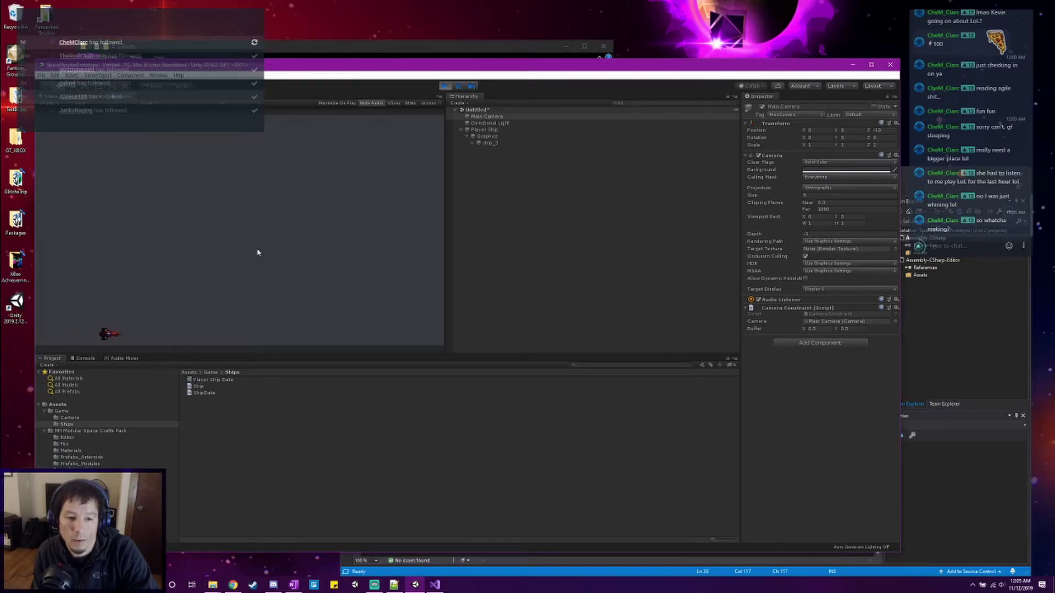
key(w)
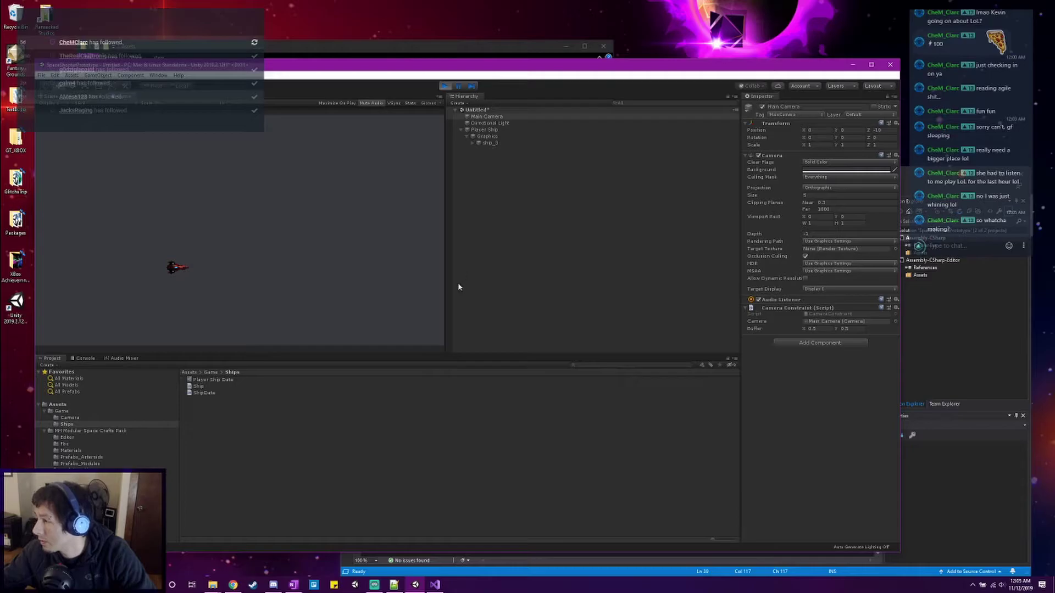
click(446, 87)
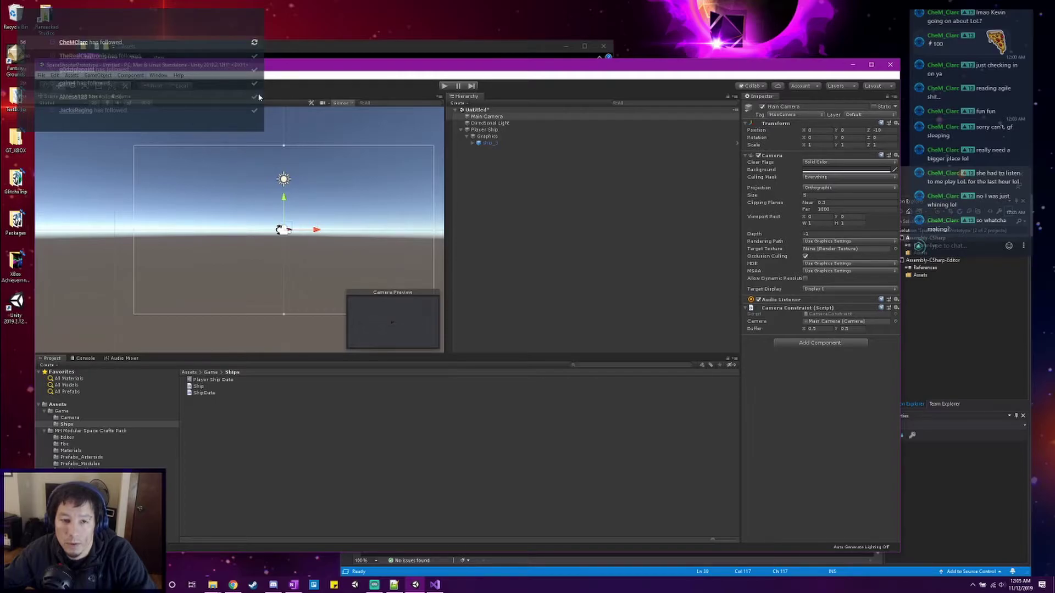
mouse_move(212, 585)
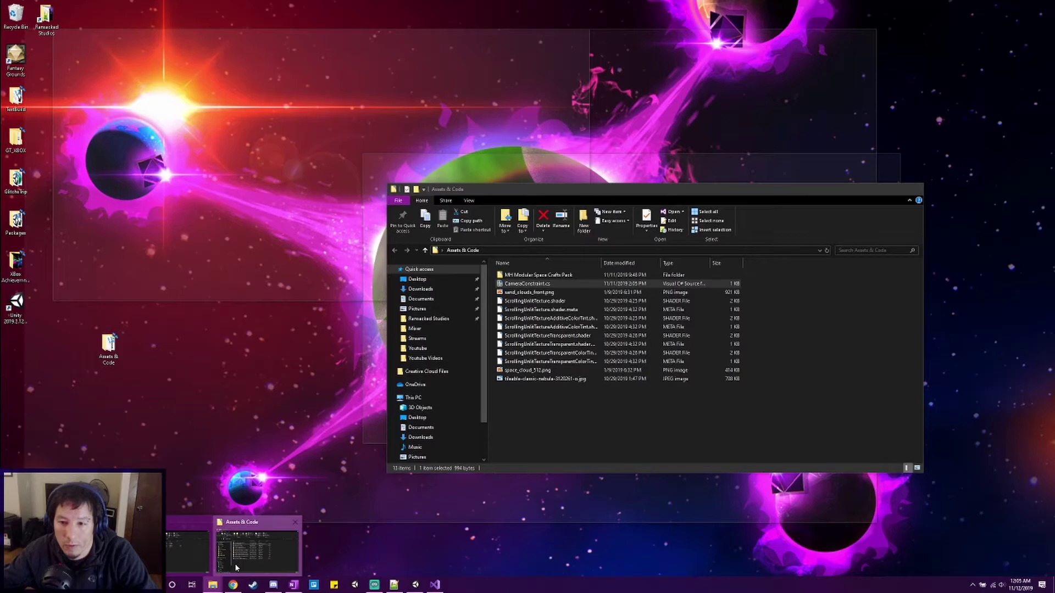
click(237, 567)
drag(527, 183, 331, 188)
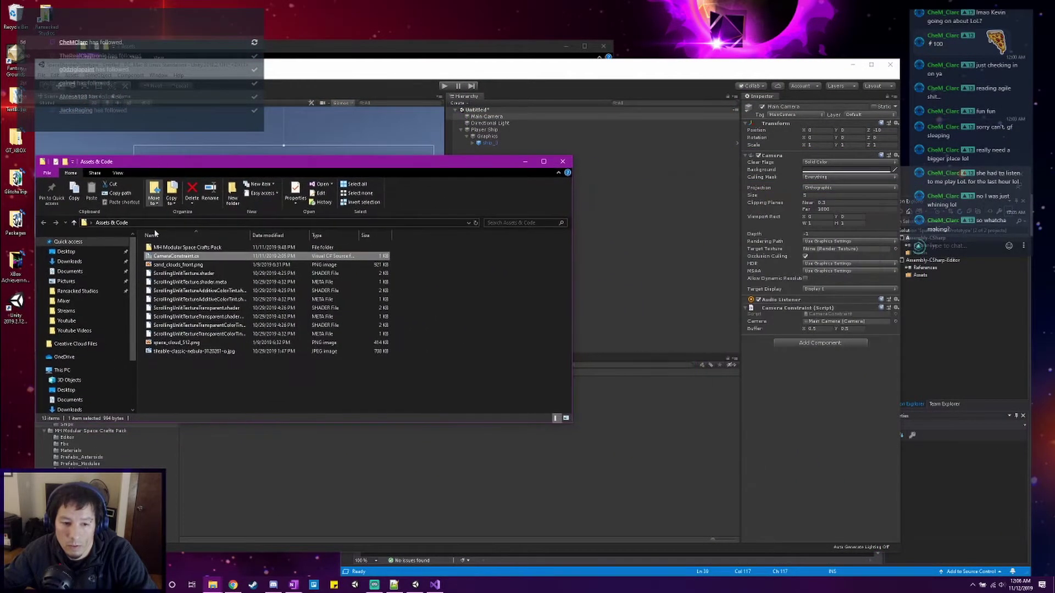
Create a folder named Shaders inside the Assets/Game folder.
click(125, 423)
click(126, 411)
right_click(302, 460)
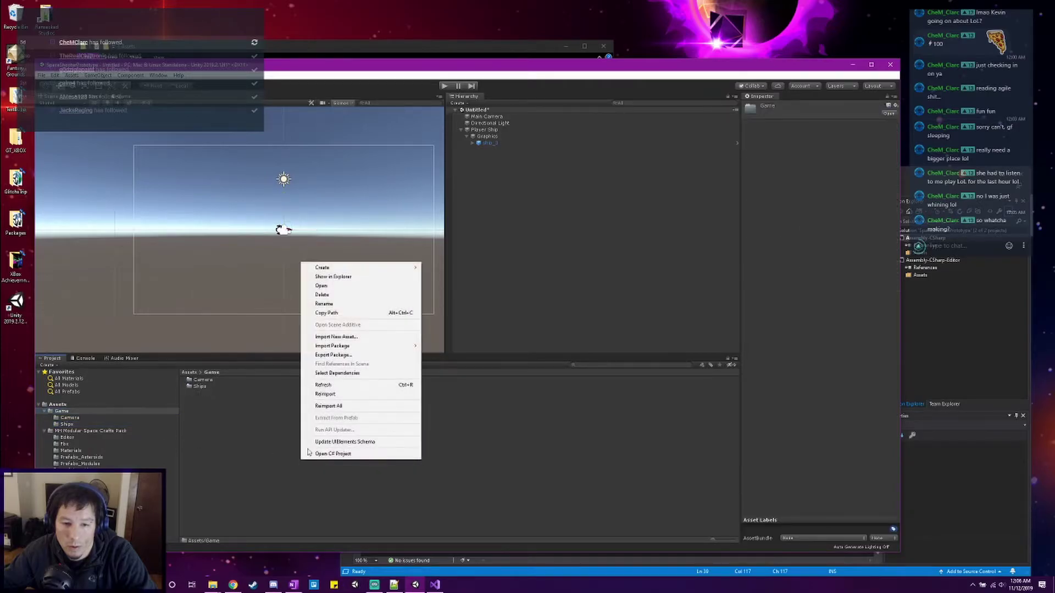
mouse_move(357, 268)
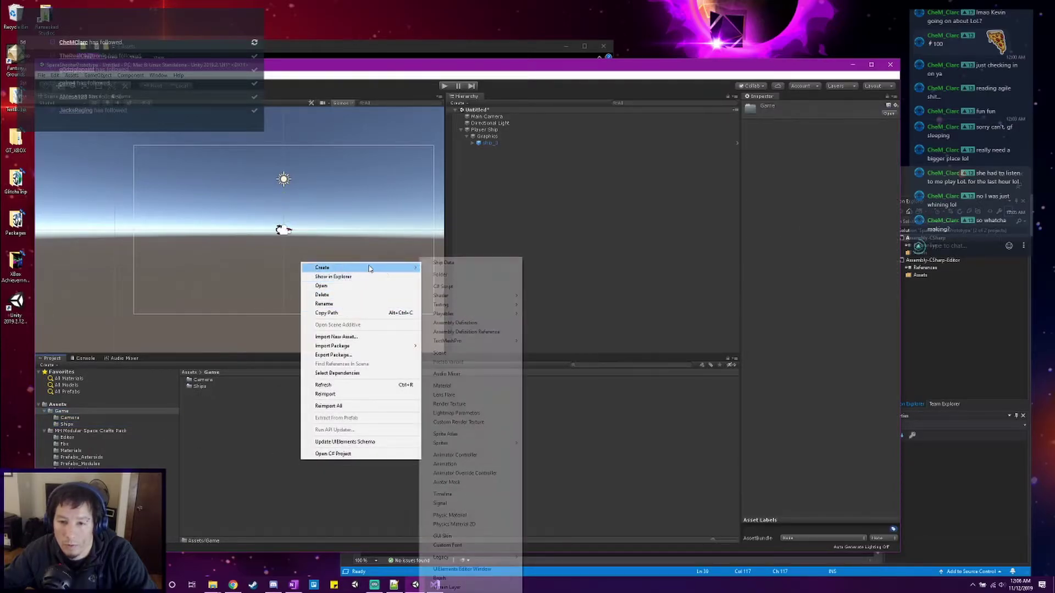
click(450, 275)
text(Shader)
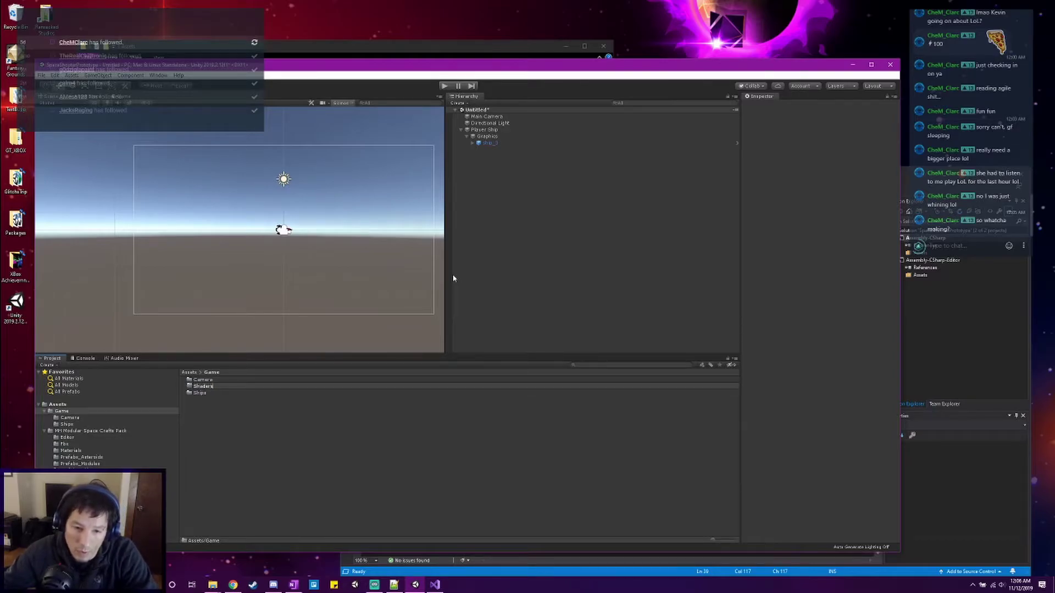
text(s)
key(Return)
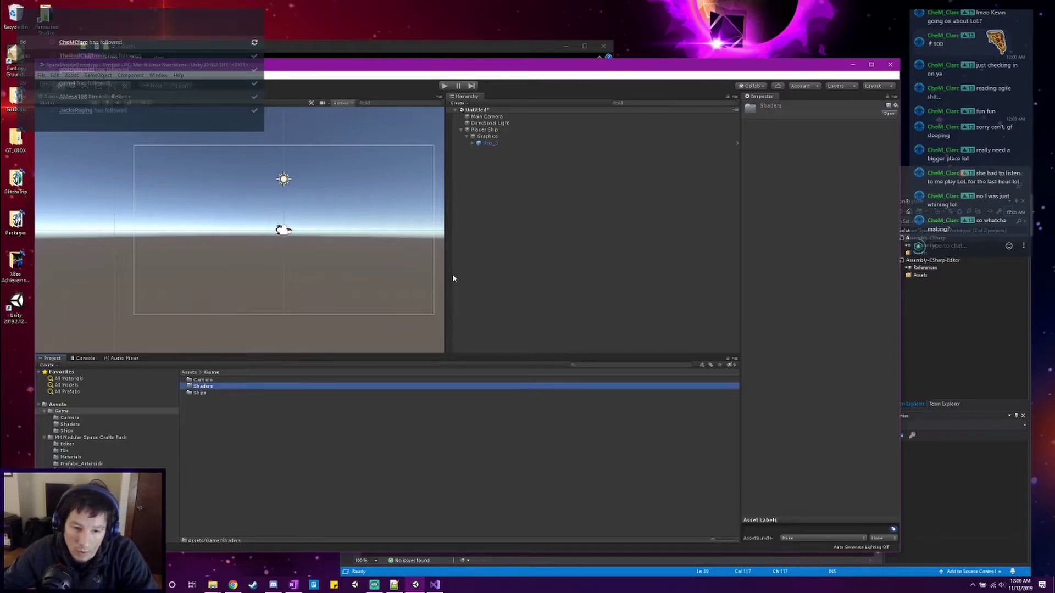
Import all the ScrollingUnlitTexture shader files and their meta files from the Assets & Code folder into the project's Shaders folder.
double_click(229, 388)
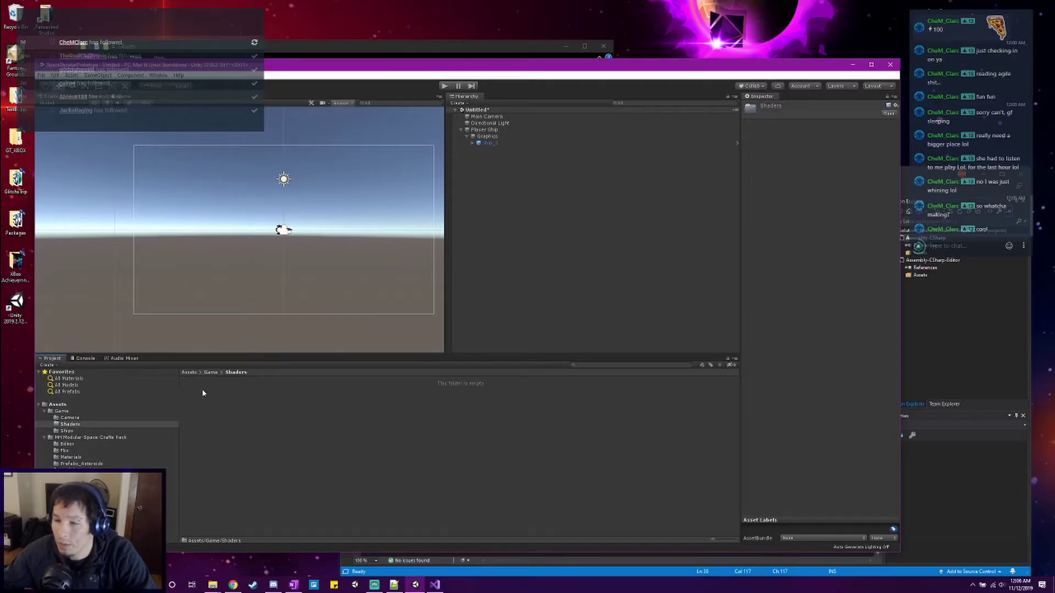
click(213, 584)
mouse_move(197, 557)
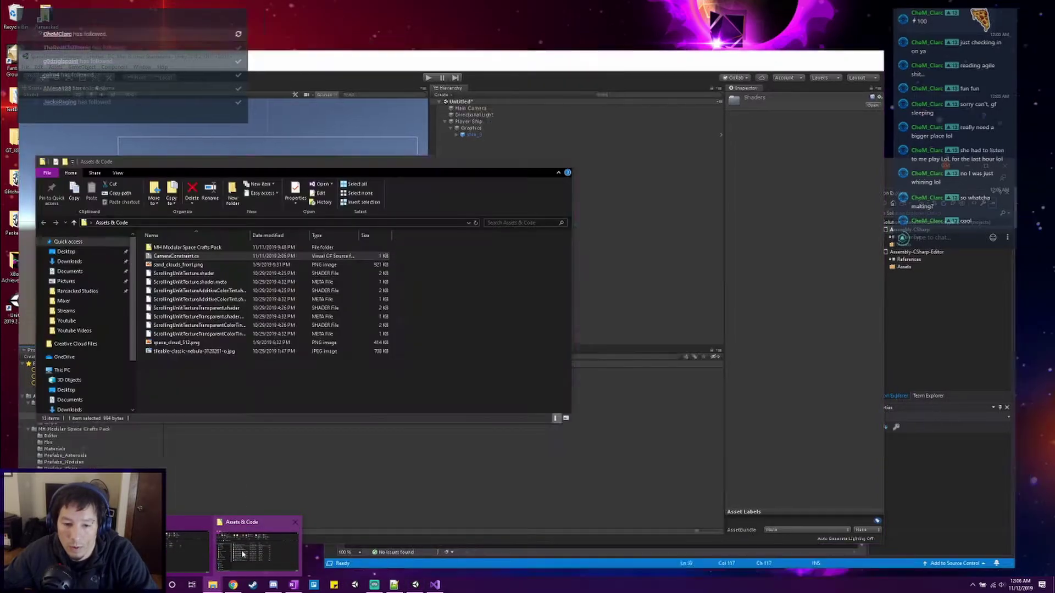
click(238, 554)
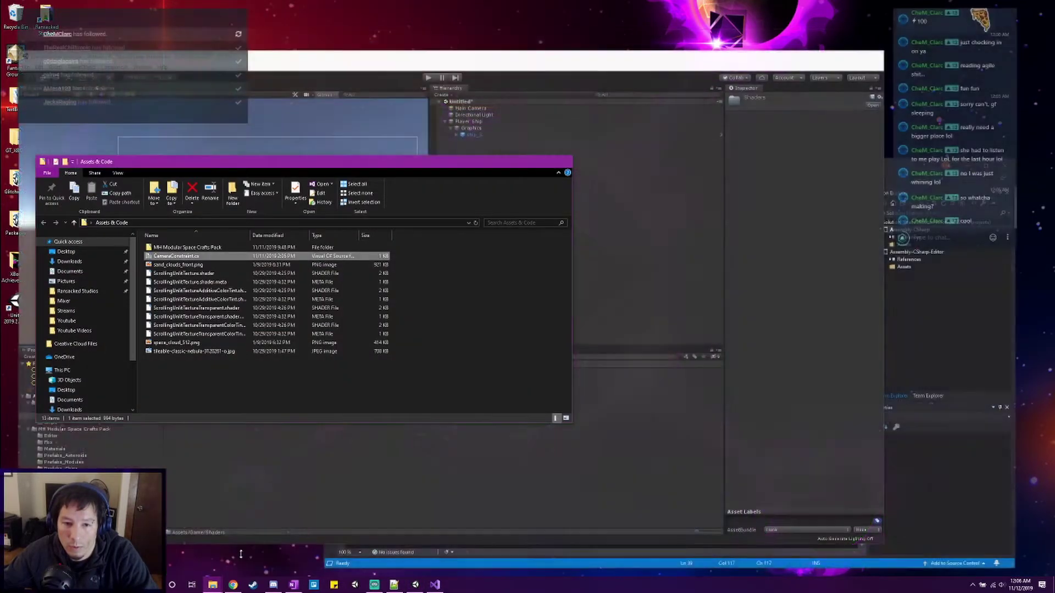
drag(270, 169, 620, 214)
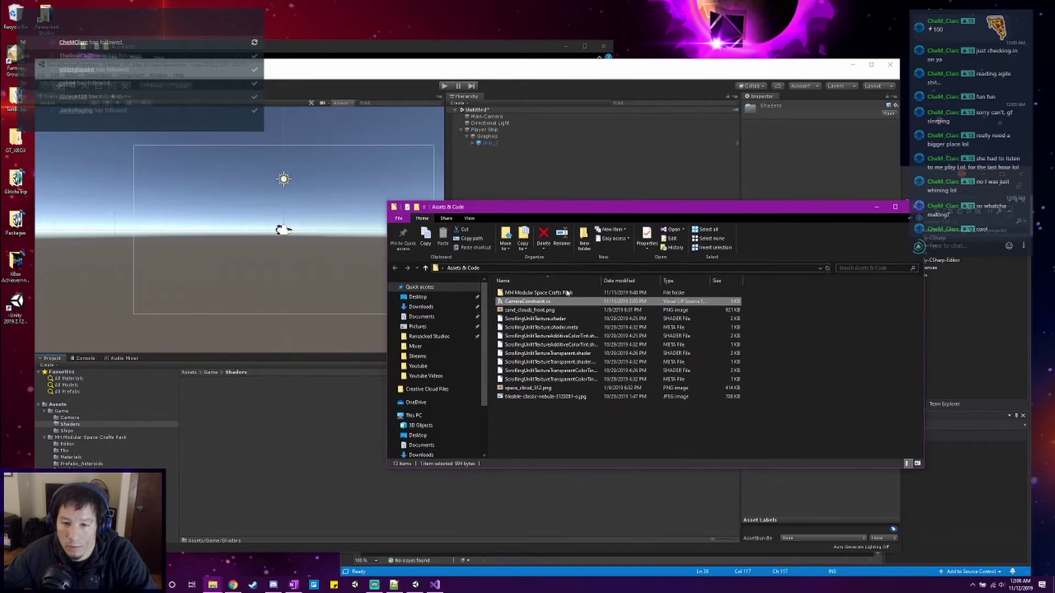
click(530, 379)
shift+click(522, 320)
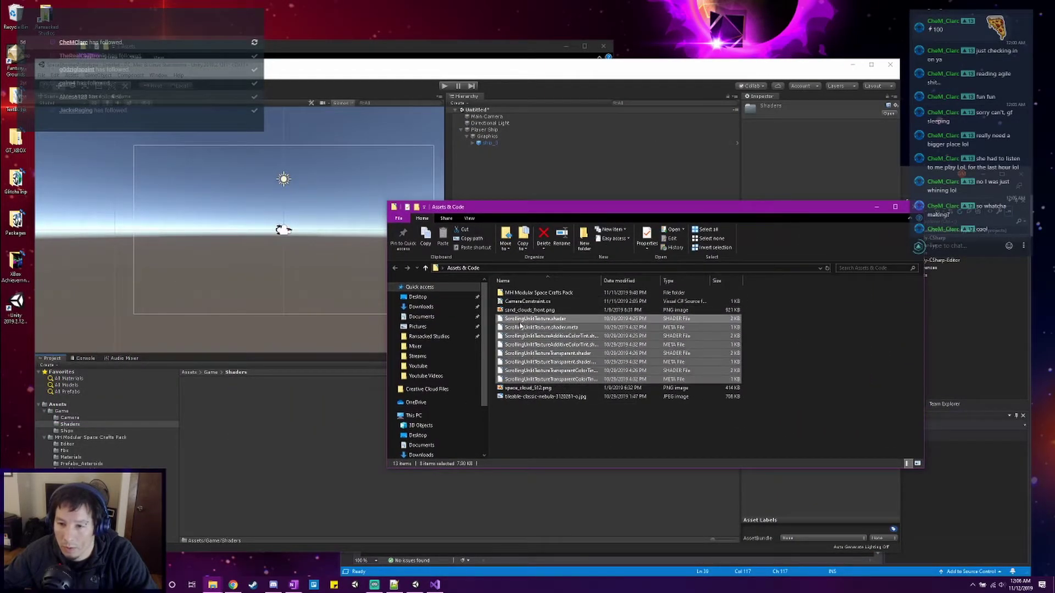
drag(517, 326, 292, 437)
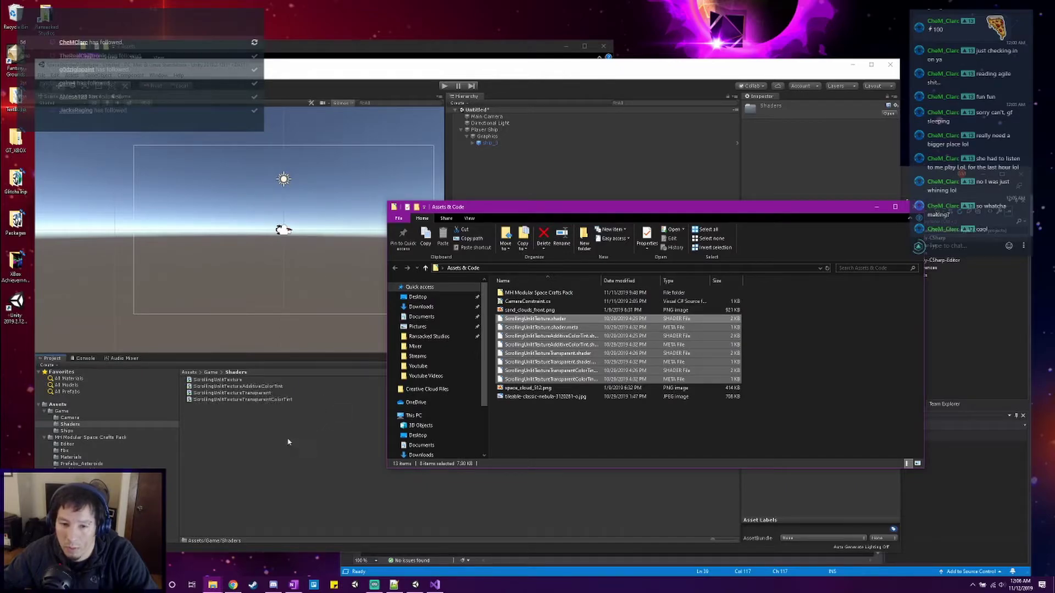
Create a folder named Backgrounds inside the Assets/Game folder.
click(73, 411)
right_click(251, 456)
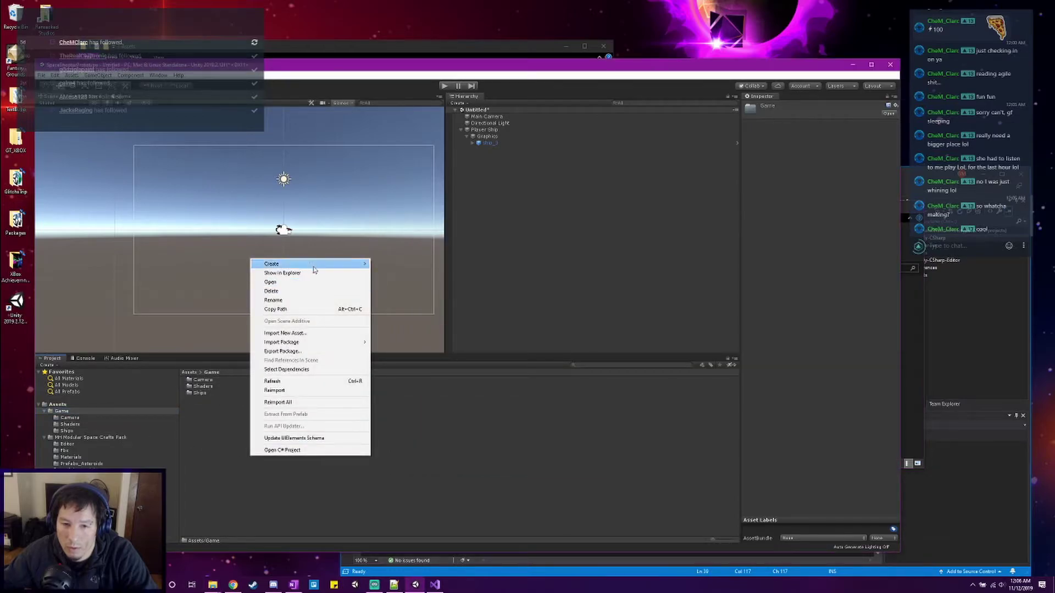
mouse_move(313, 266)
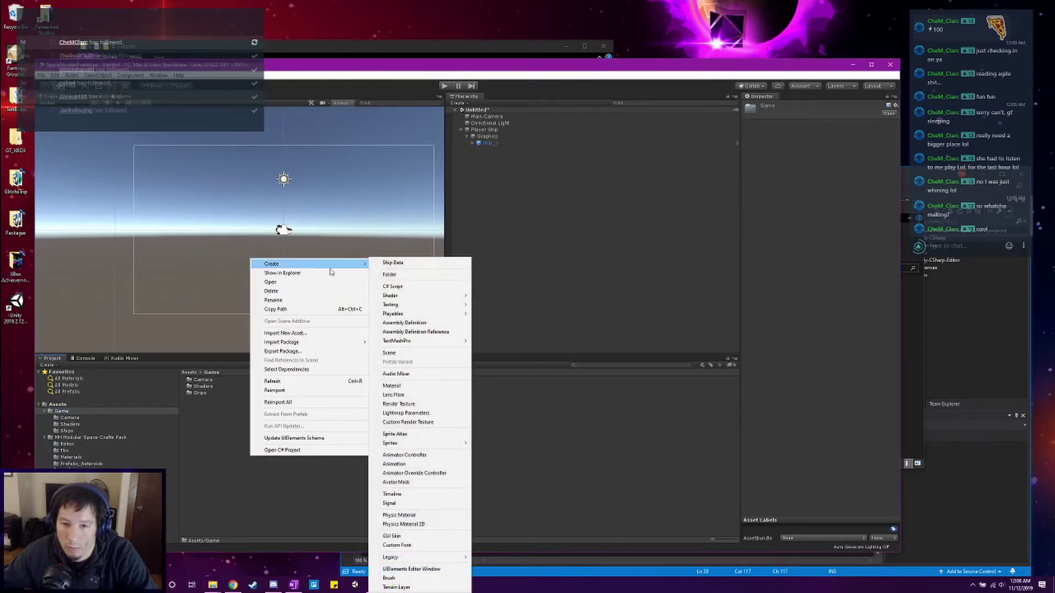
click(406, 275)
text(Backgrounds)
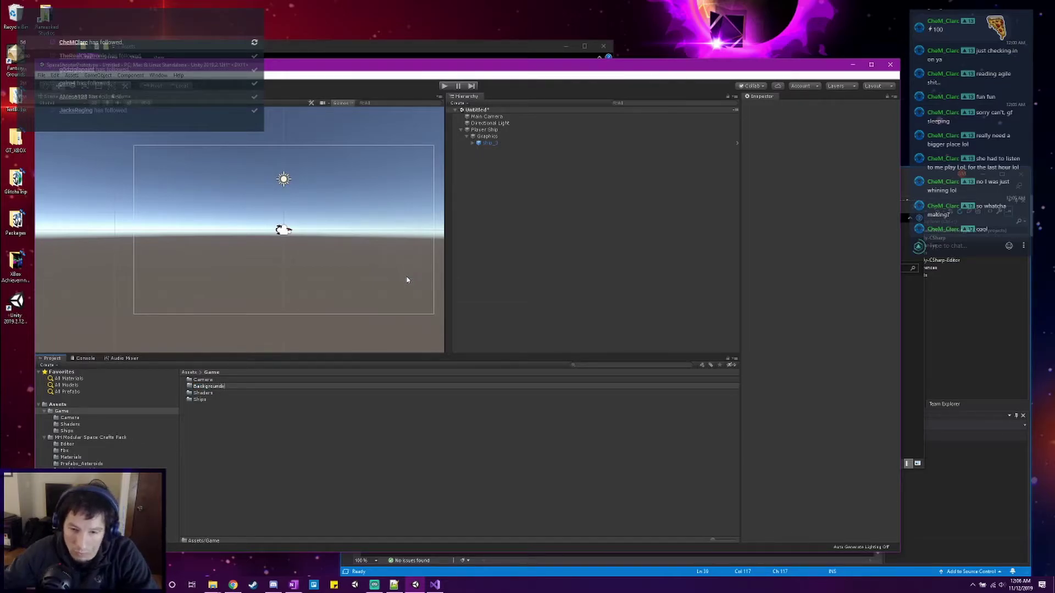
key(Return)
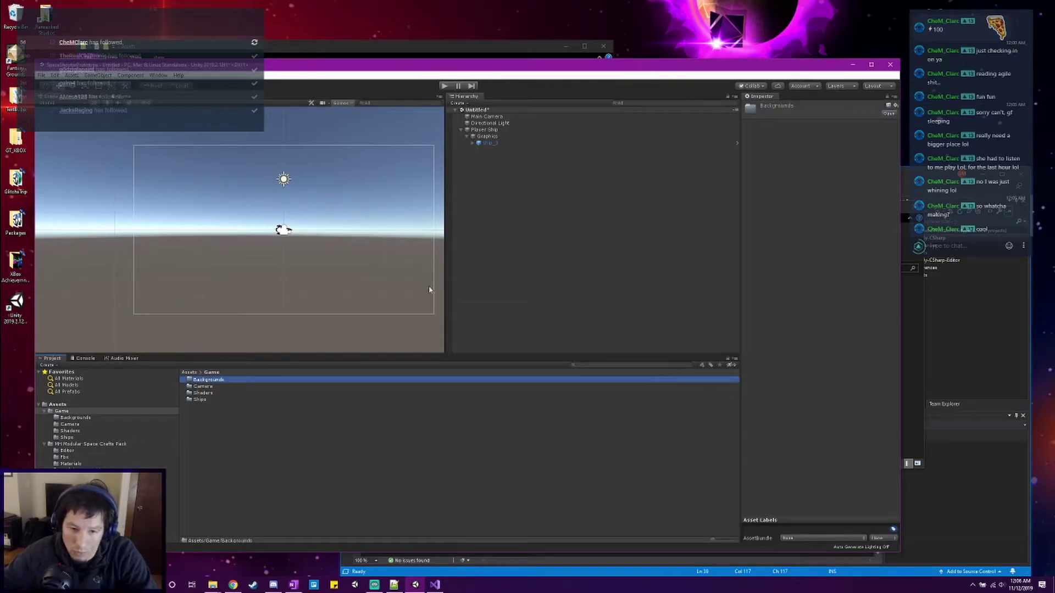
Import the sand_clouds_front, space_cloud_512 and tileable classic nebula images from the Assets & Code folder into the project's Backgrounds folder.
double_click(249, 381)
mouse_move(214, 584)
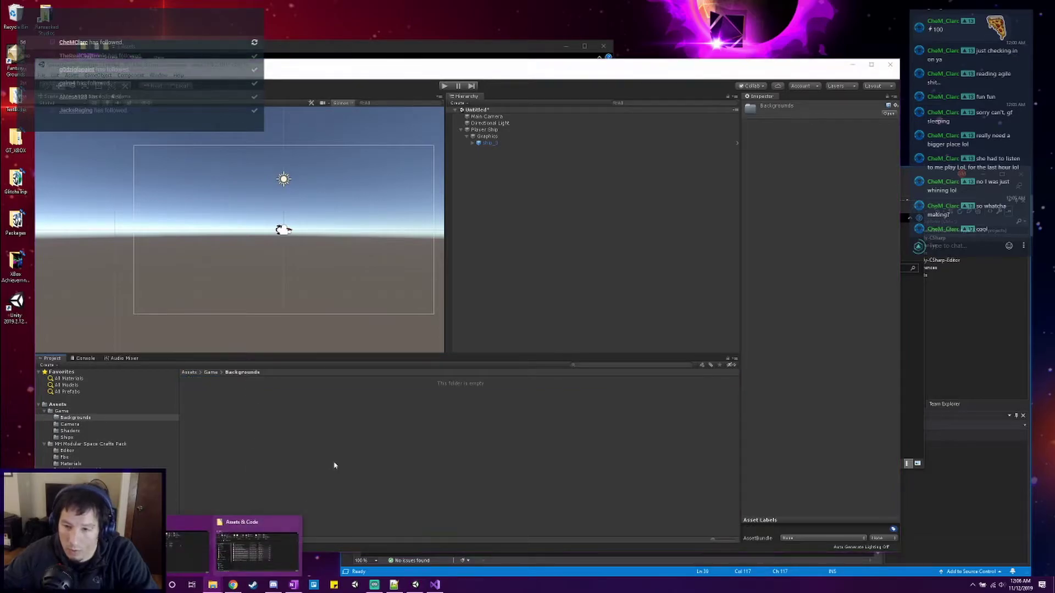
click(245, 555)
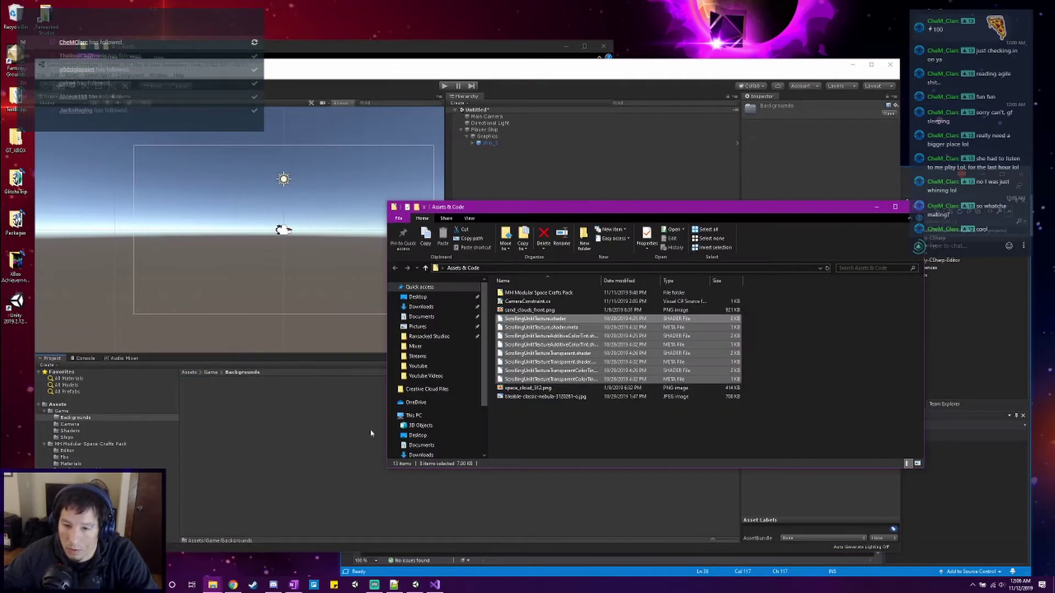
click(532, 388)
ctrl+click(539, 396)
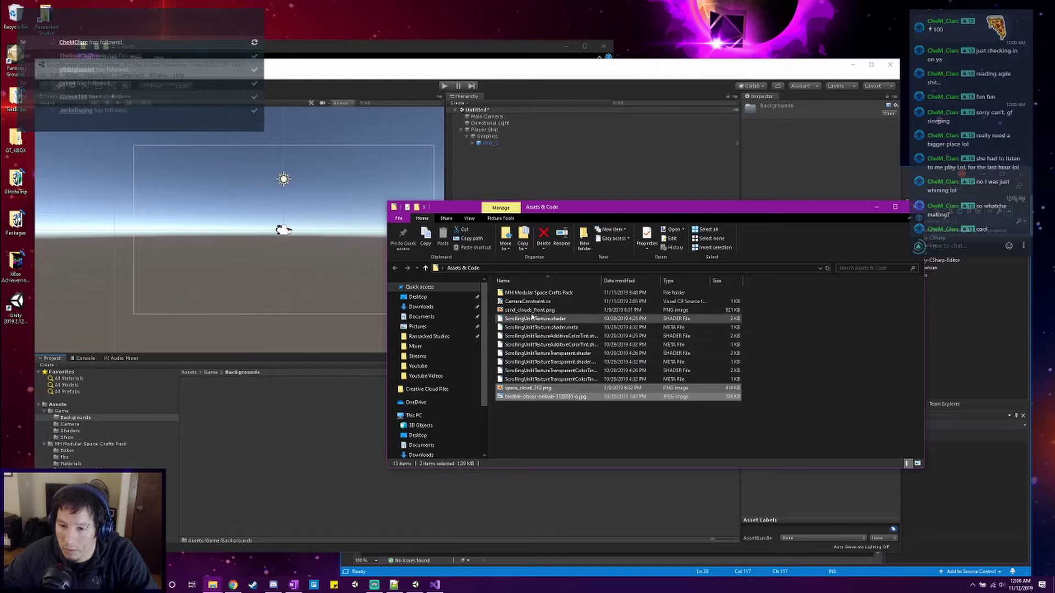
drag(525, 314, 332, 455)
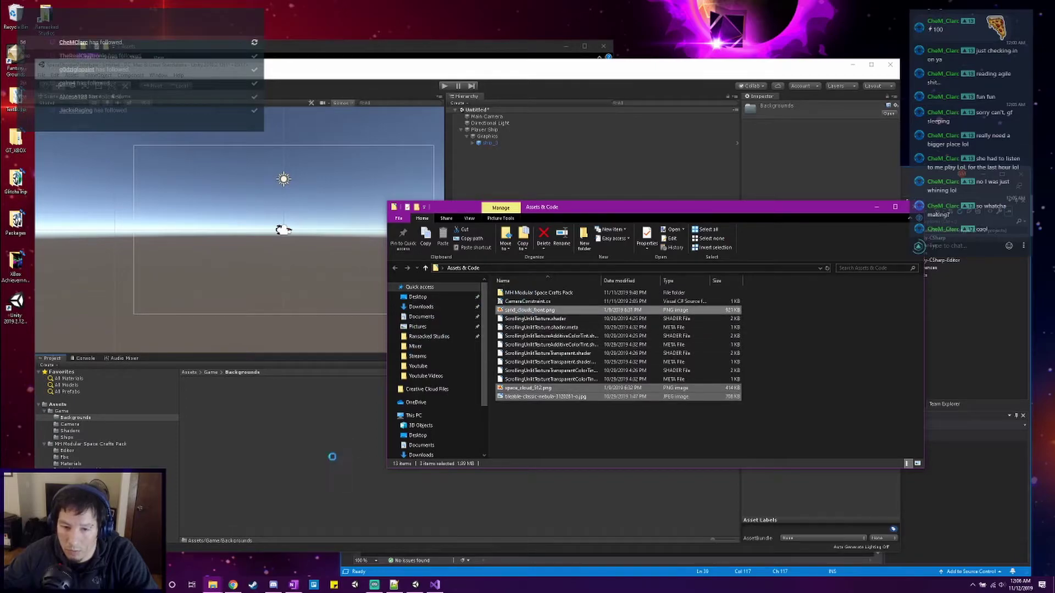
drag(835, 209, 671, 226)
click(751, 225)
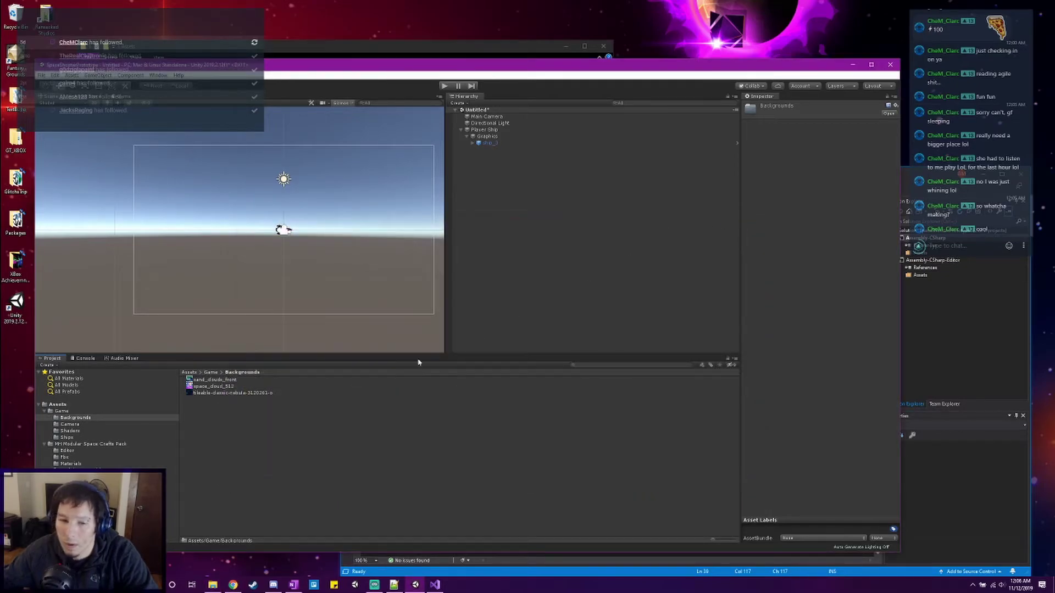
Add a Quad 3D object to the scene and remove its Mesh Collider component.
click(105, 426)
click(88, 429)
click(87, 425)
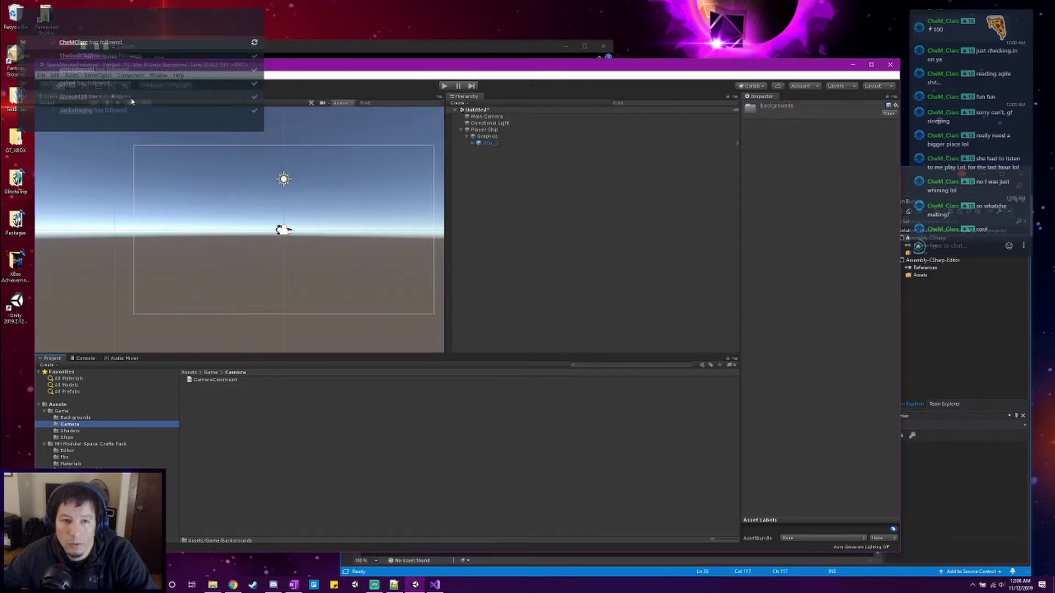
click(98, 75)
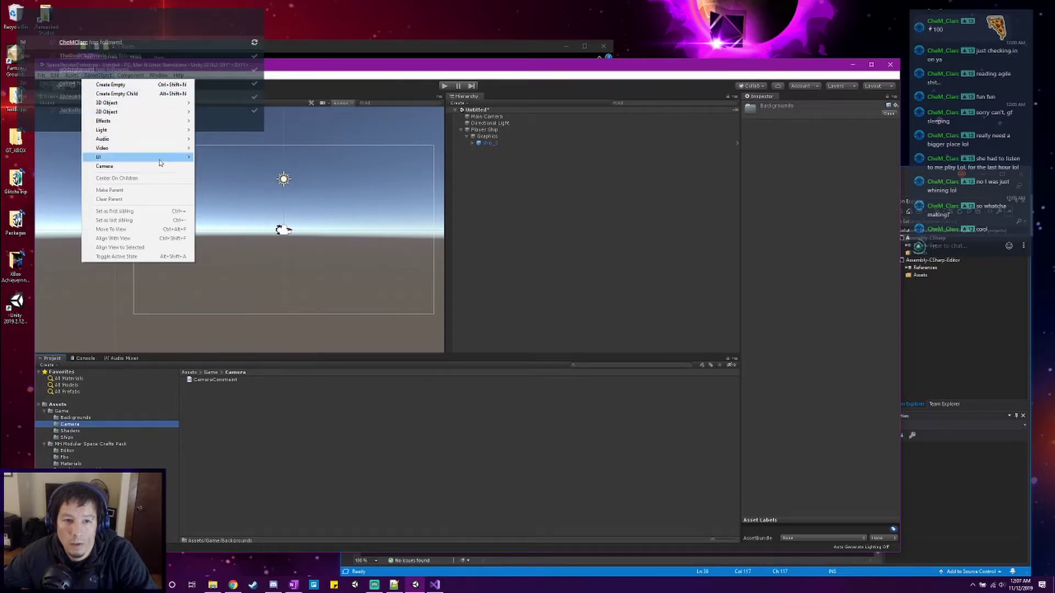
mouse_move(160, 162)
mouse_move(129, 75)
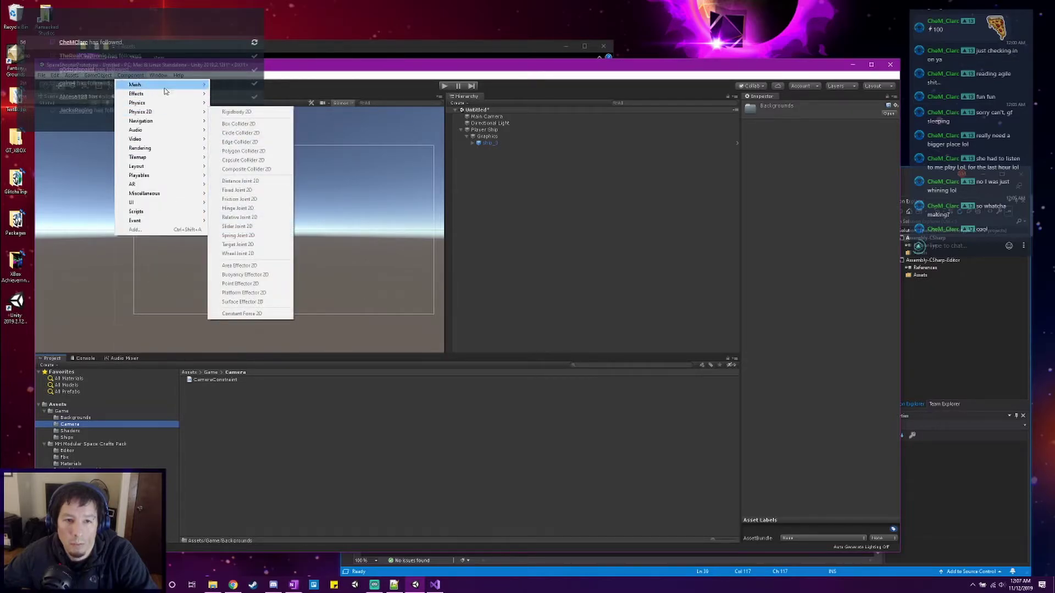
mouse_move(164, 87)
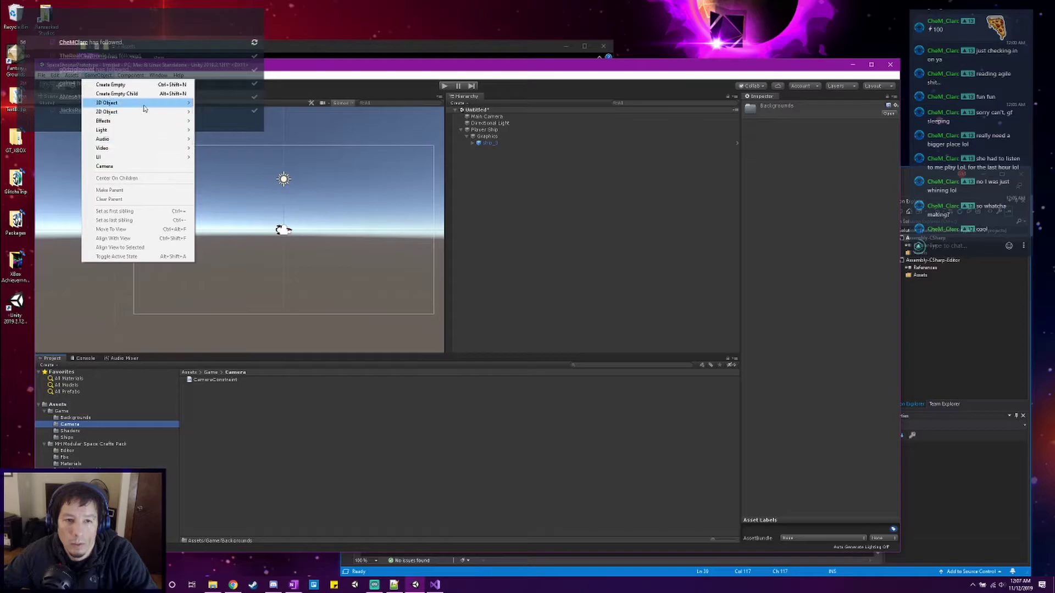
click(212, 148)
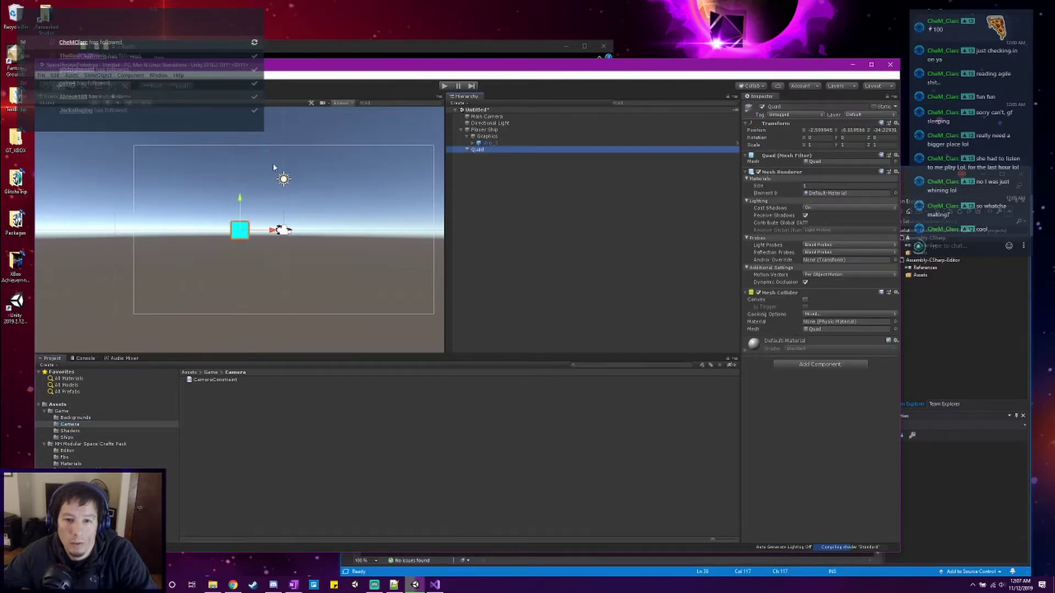
right_click(770, 293)
click(798, 309)
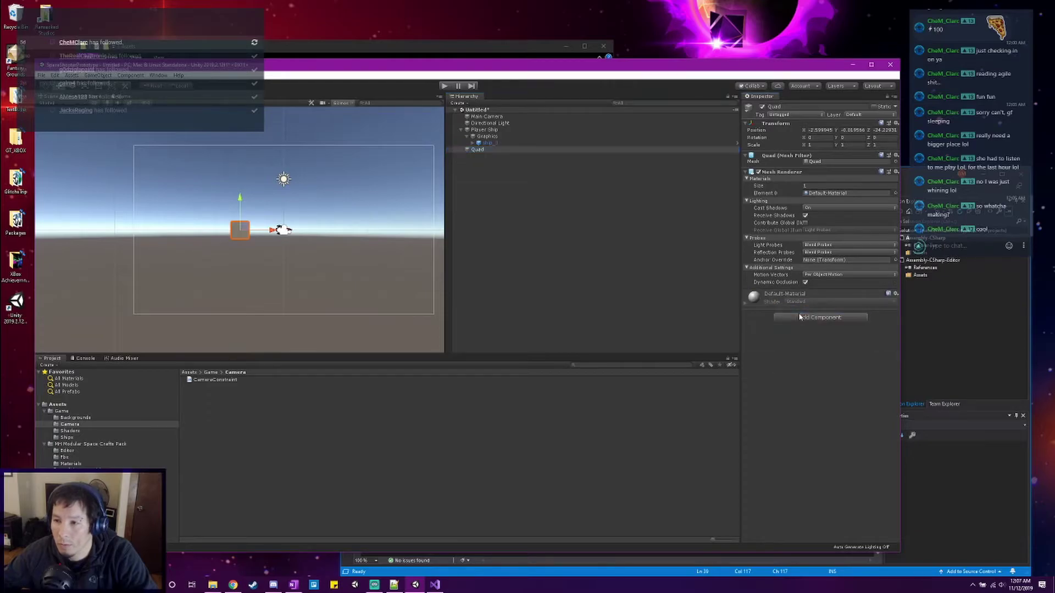
Set the quad's scale to 20 on the X, Y and Z axes.
scroll(357, 179, down, 2)
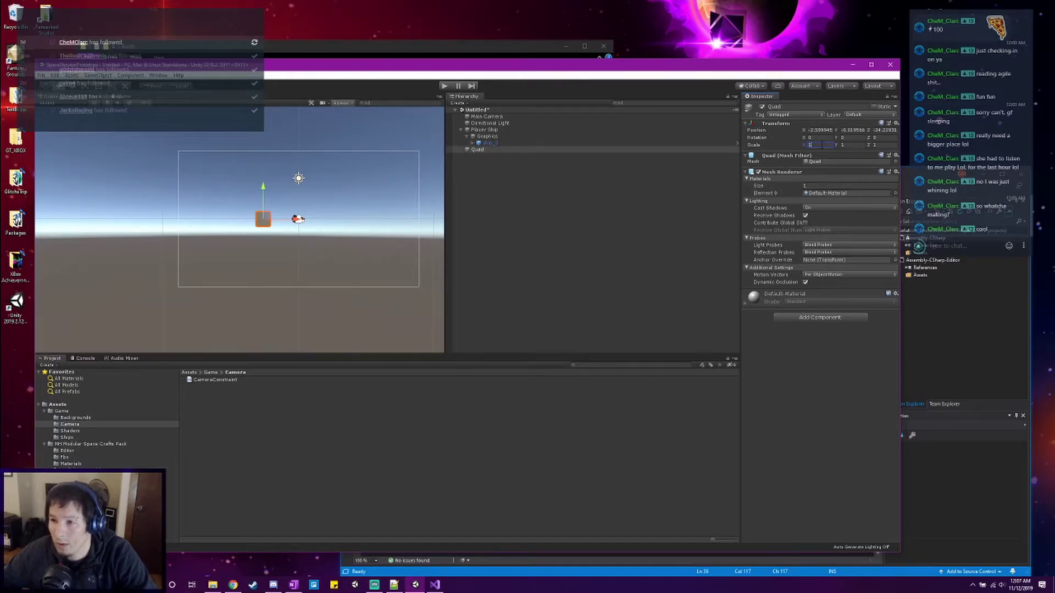
text(0)
key(BackSpace)
key(BackSpace)
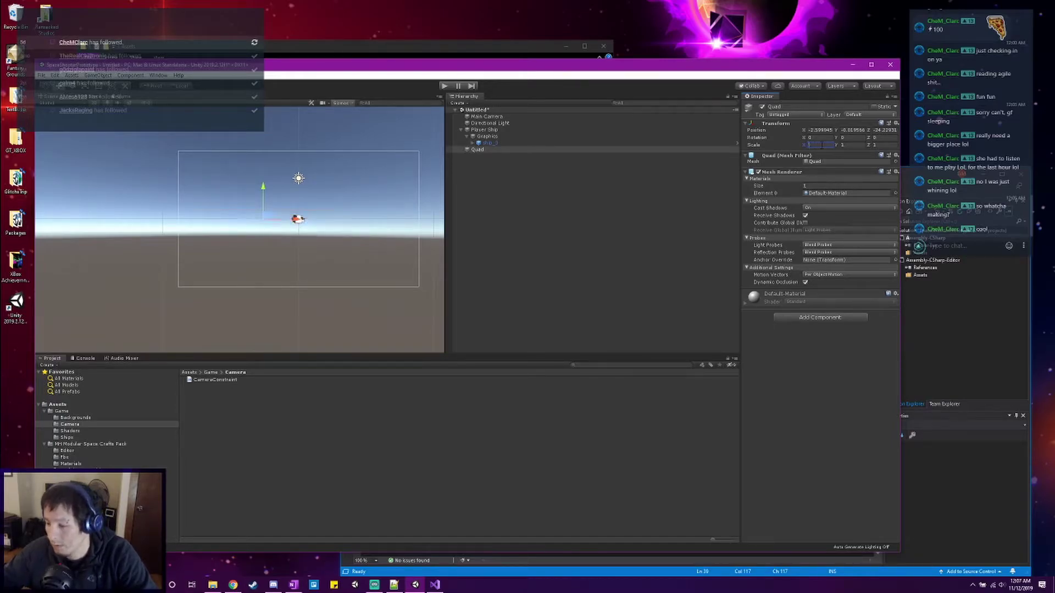
text(20)
key(Tab)
text(20)
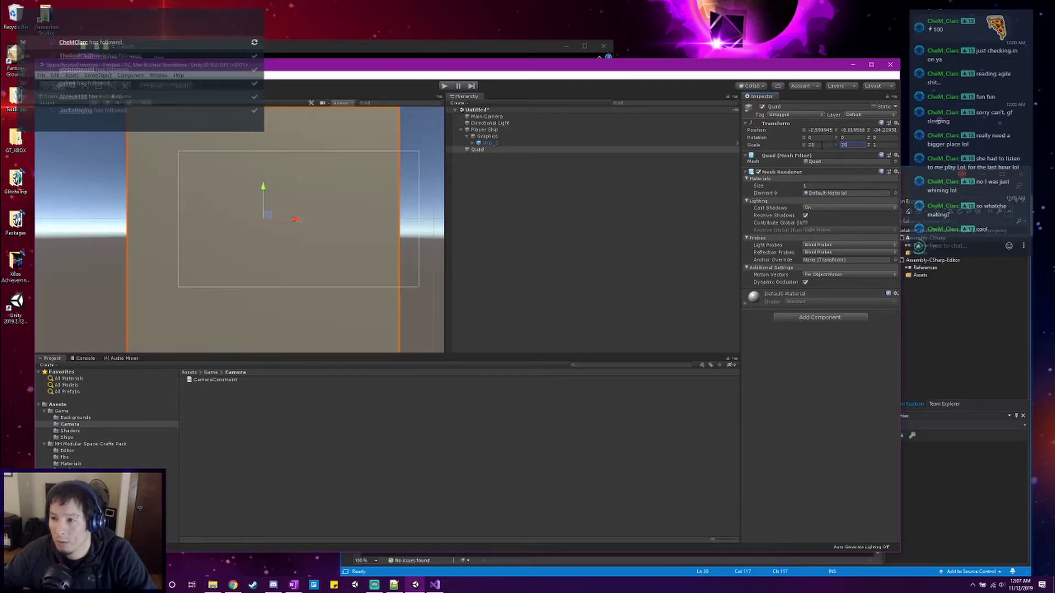
key(Tab)
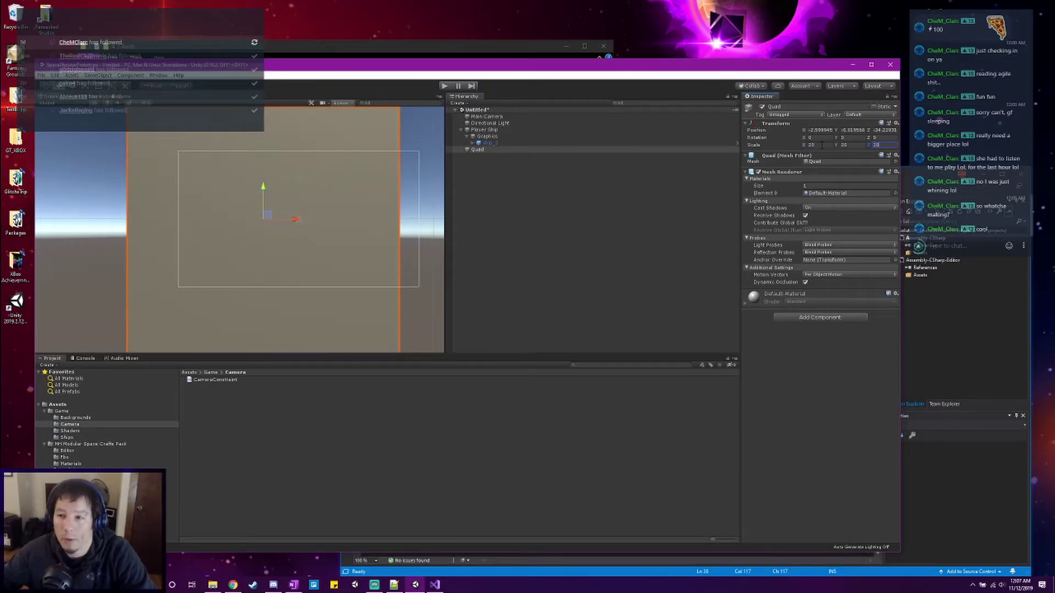
Move the quad along X to about -0.01 to centre it on the camera frame, and set its scale to 25 on all axes.
drag(297, 218, 331, 220)
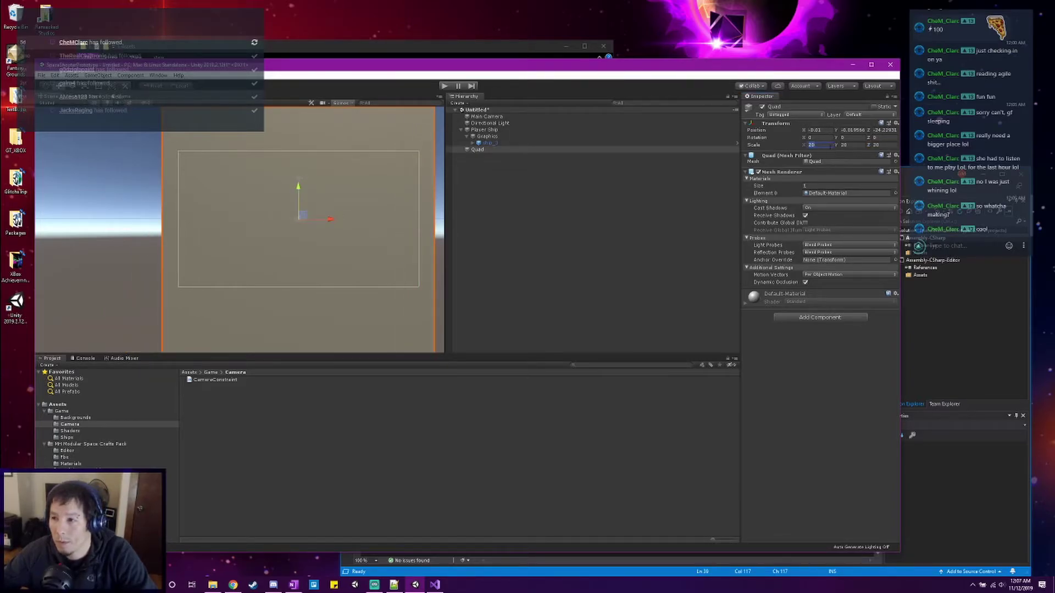
text(25)
key(Tab)
text(25)
key(Tab)
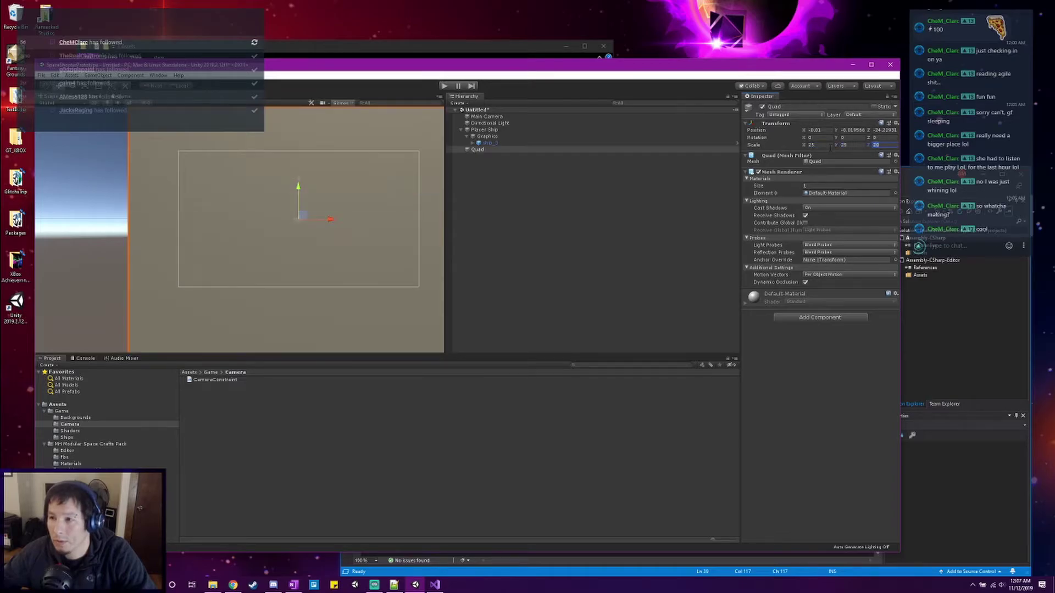
scroll(325, 234, down, 3)
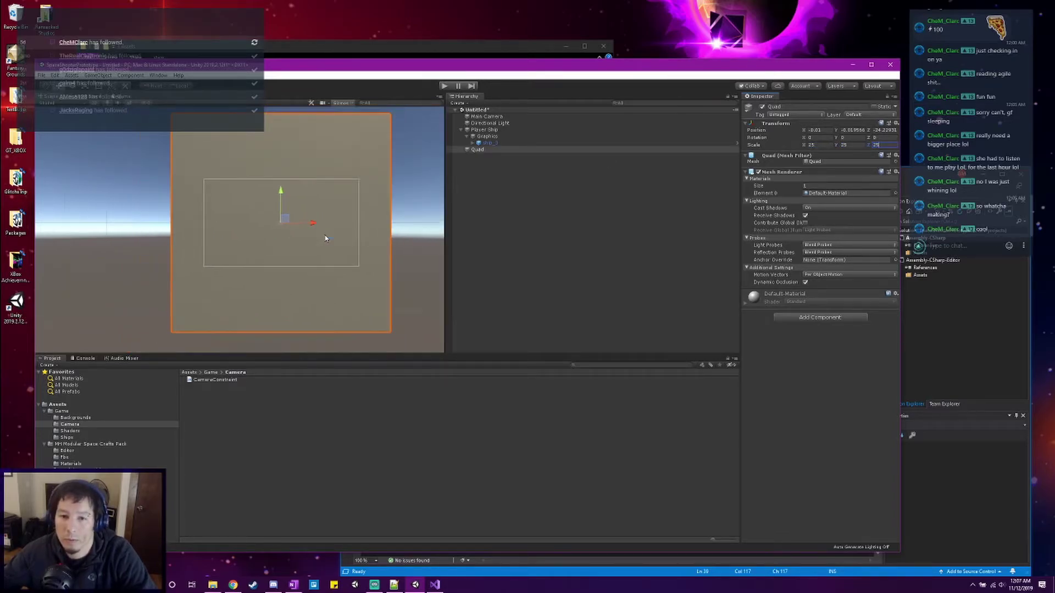
scroll(326, 236, up, 3)
Create an empty object named Backgrounds above Player Ship in the hierarchy and make the quad its child.
drag(478, 150, 480, 127)
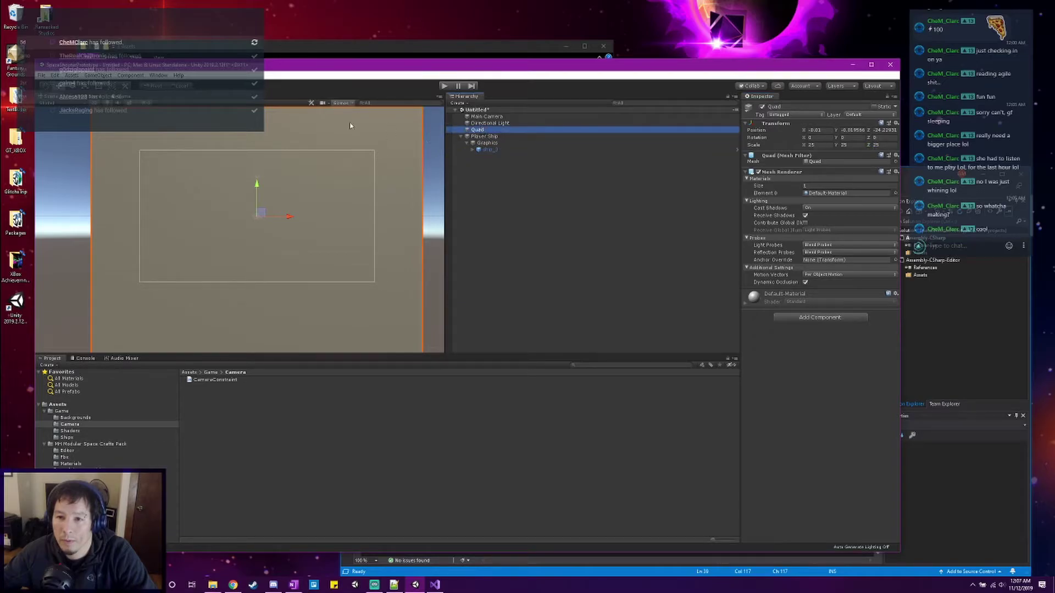
click(98, 75)
click(110, 83)
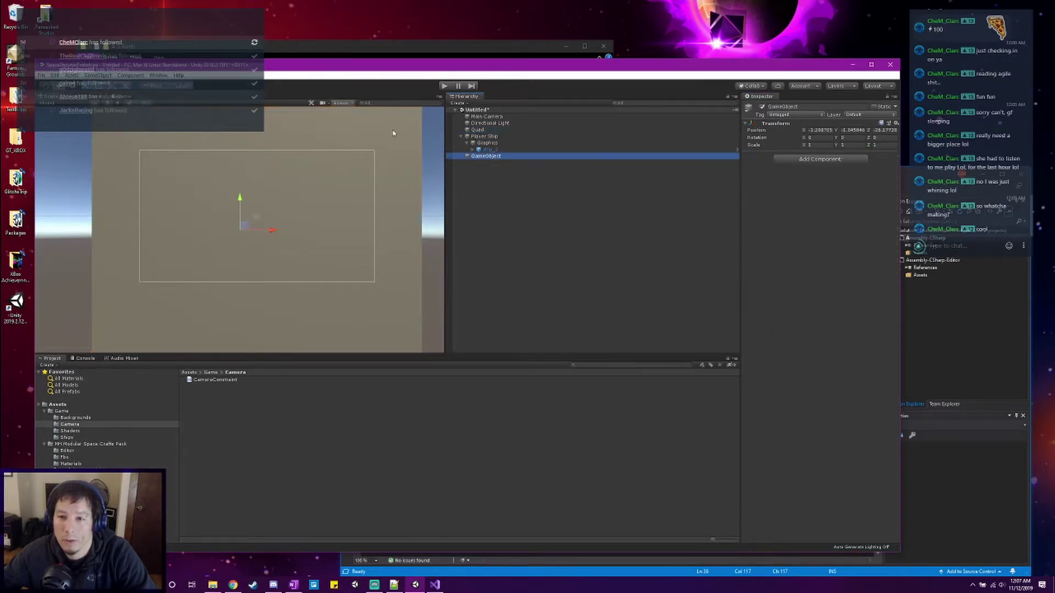
drag(492, 158, 484, 129)
click(486, 130)
click(786, 106)
text(Backgrounds)
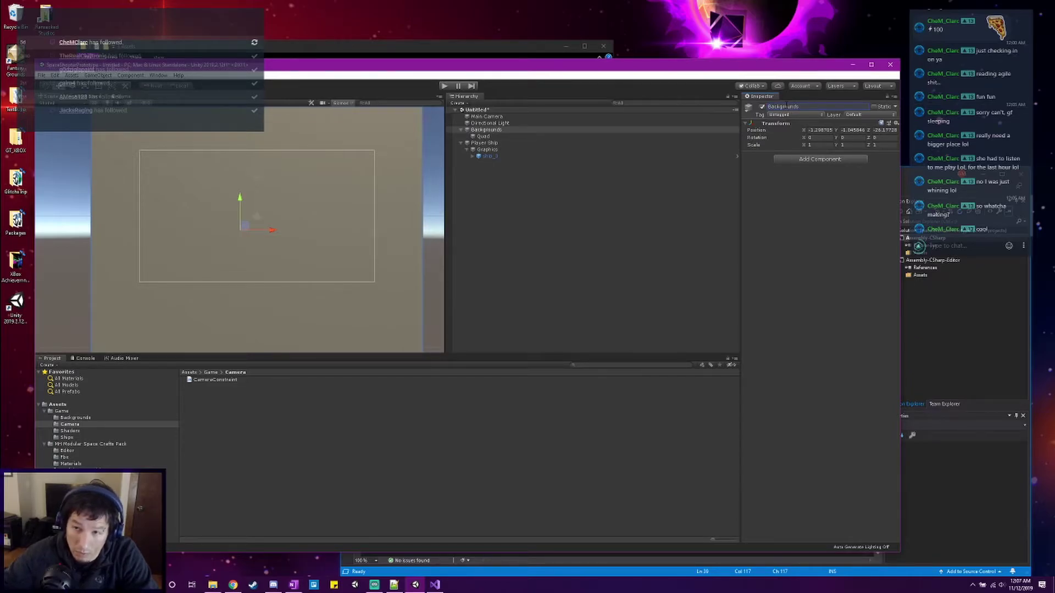
Create a material in the Backgrounds folder, keeping its default name, and look through the shaders available for it.
click(520, 137)
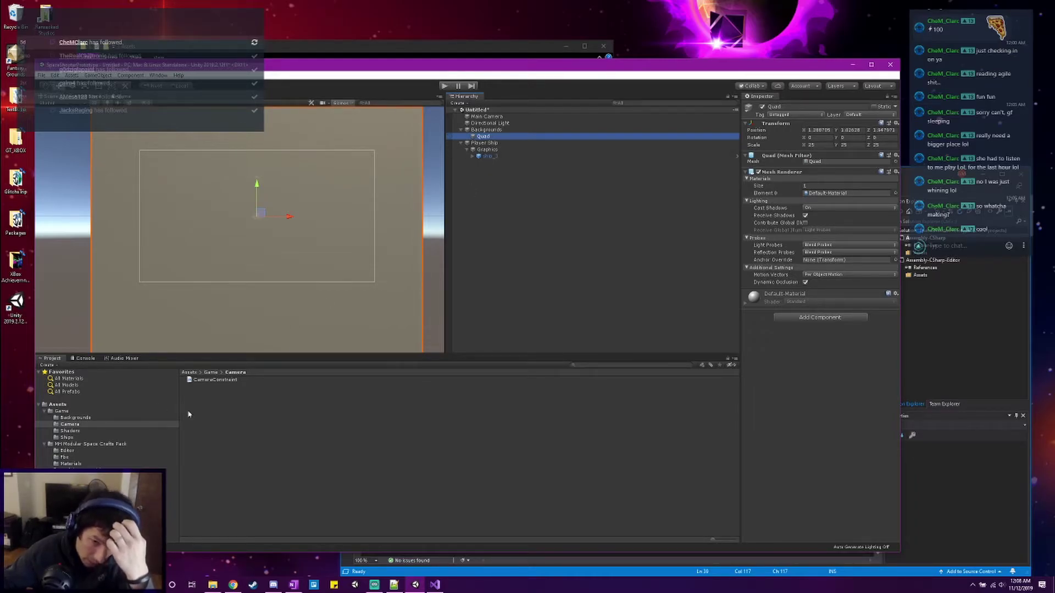
click(75, 418)
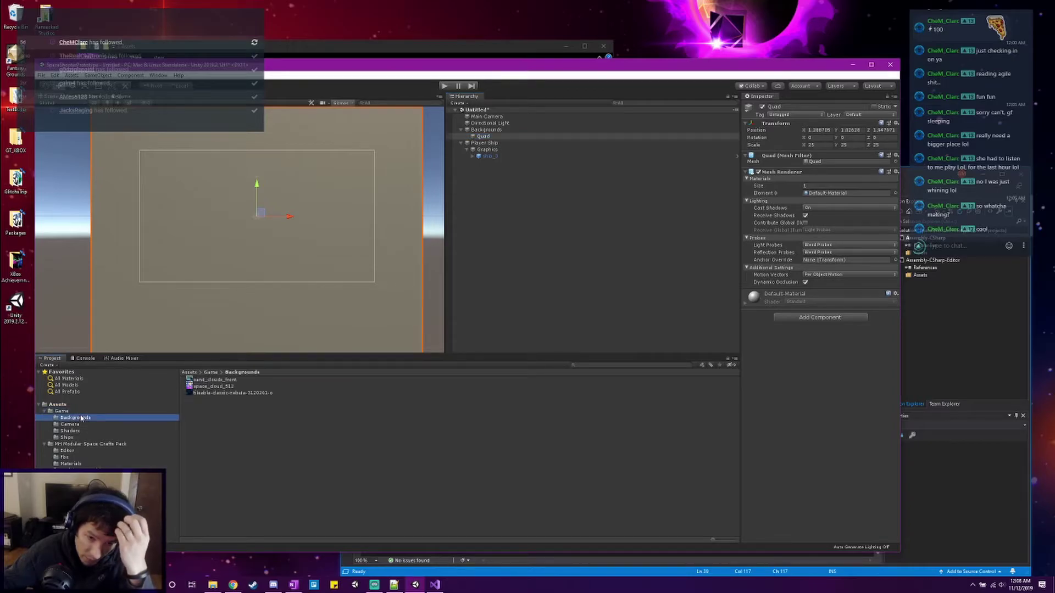
right_click(76, 418)
click(313, 242)
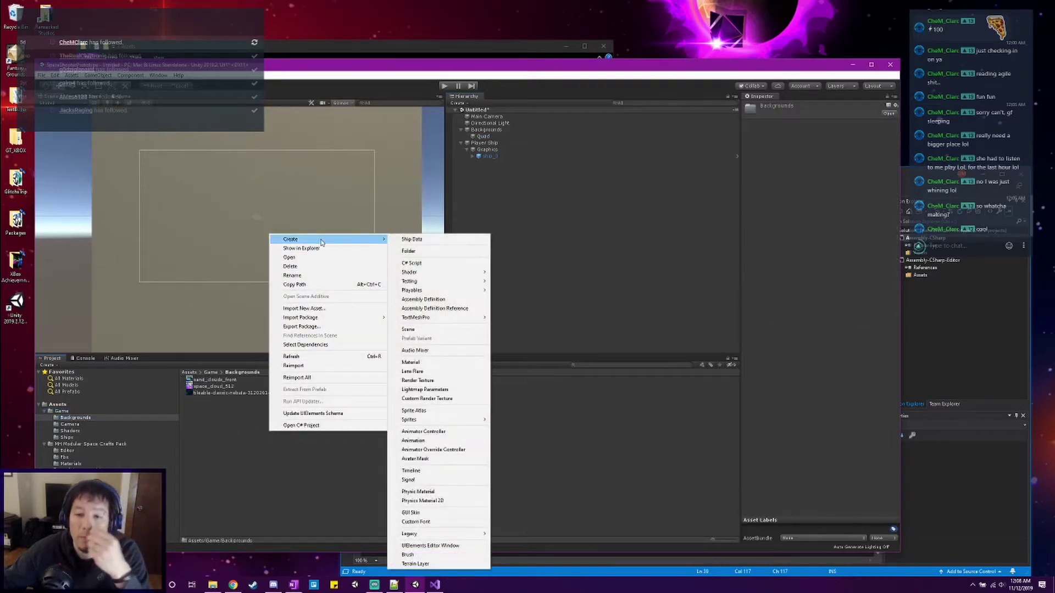
click(434, 363)
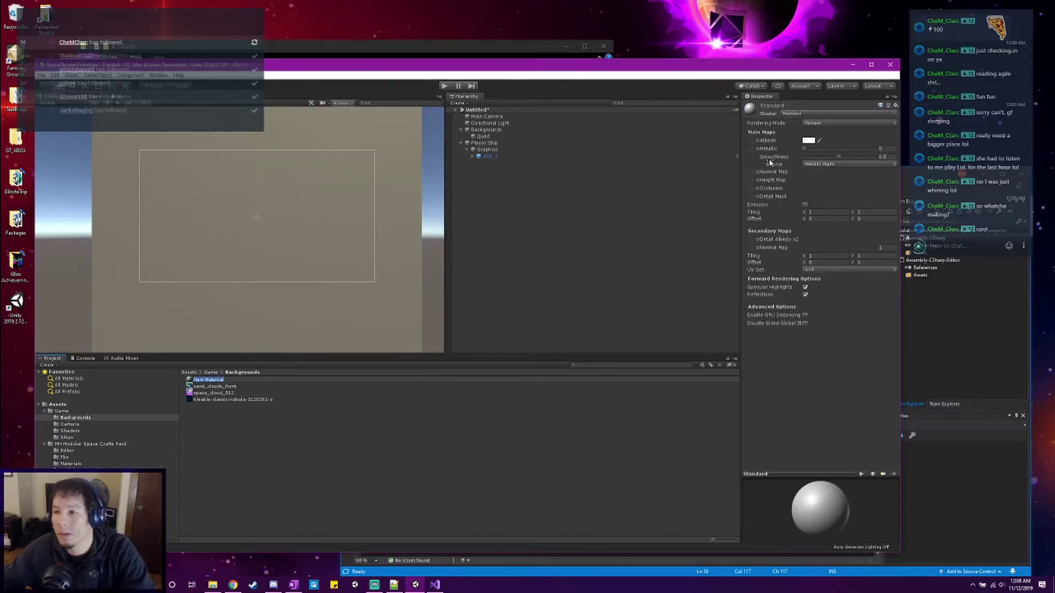
key(Return)
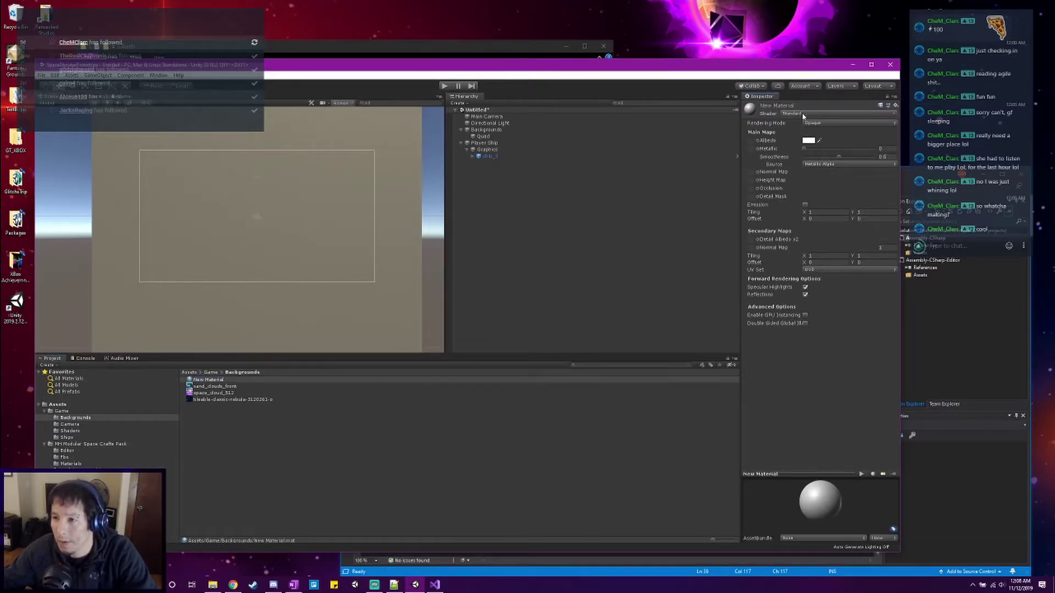
click(804, 114)
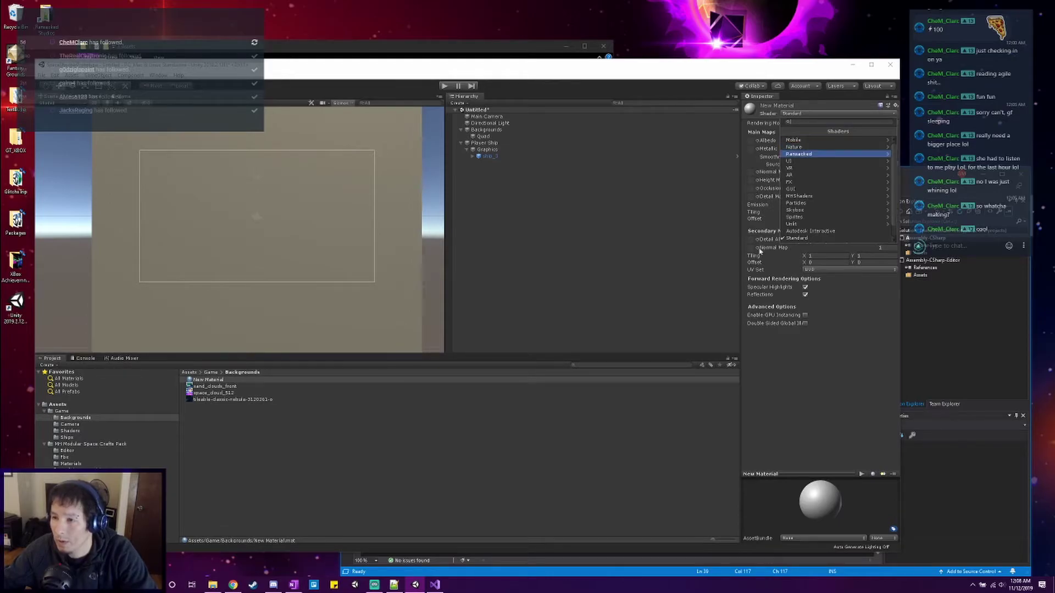
click(521, 437)
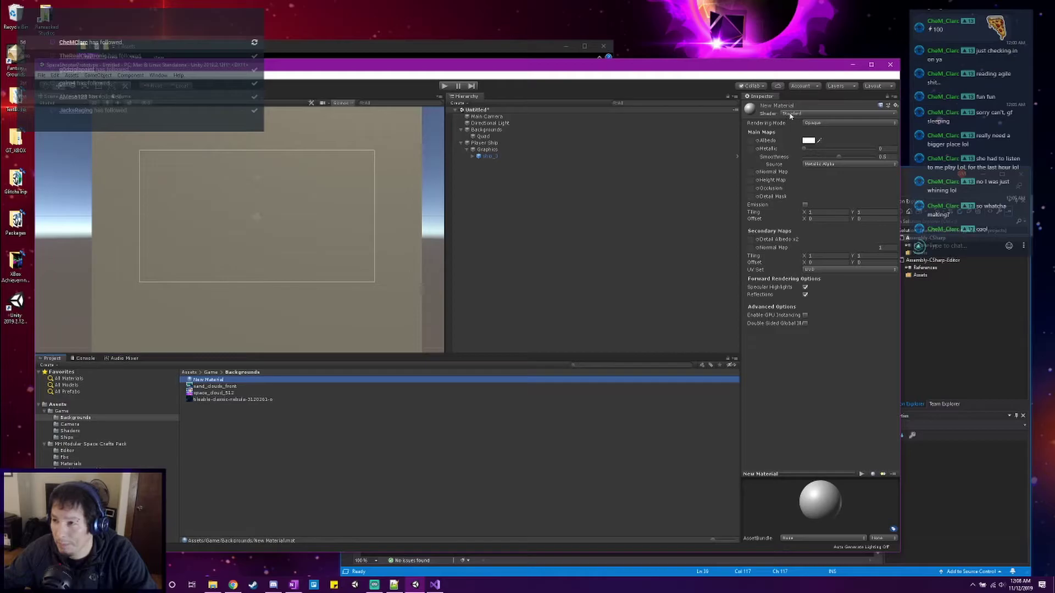
Assign the tileable classic nebula texture as the new material's Albedo map.
click(791, 115)
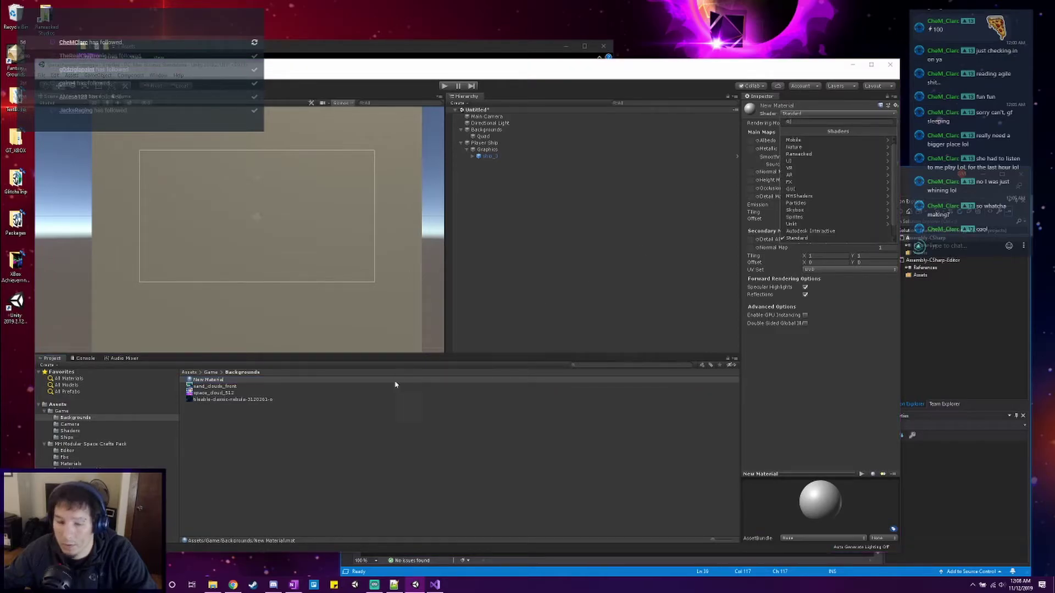
click(364, 444)
drag(230, 403, 752, 141)
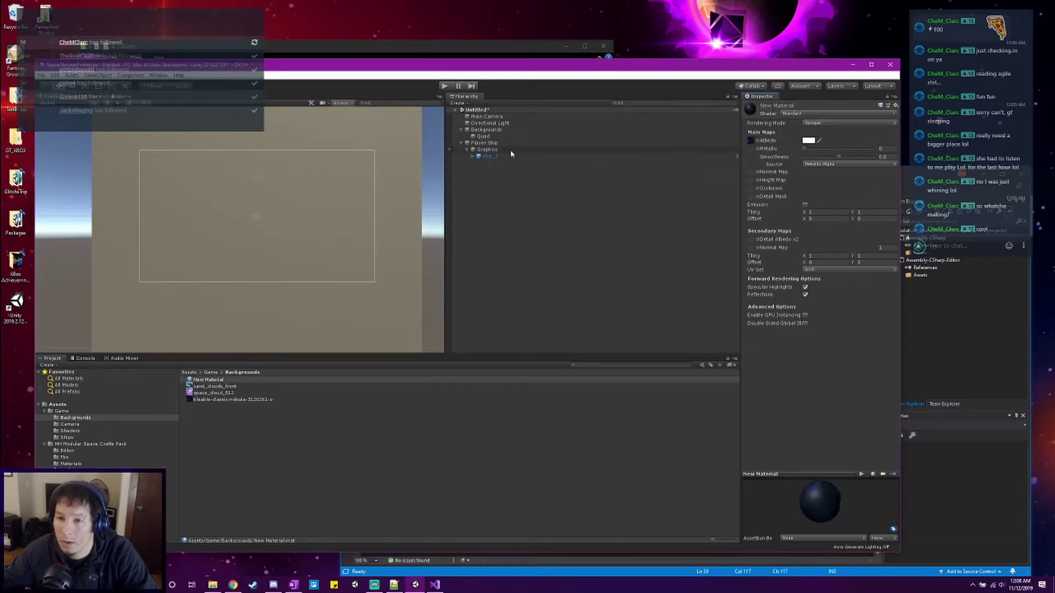
Rename the new material in the Backgrounds folder as Far Background.
click(225, 381)
click(224, 381)
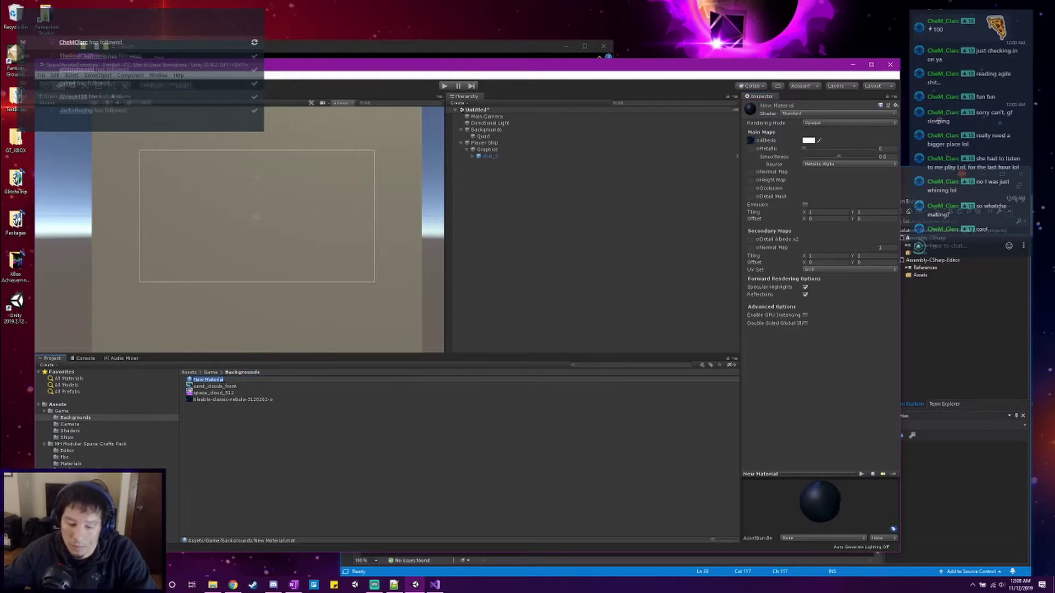
text(Fa)
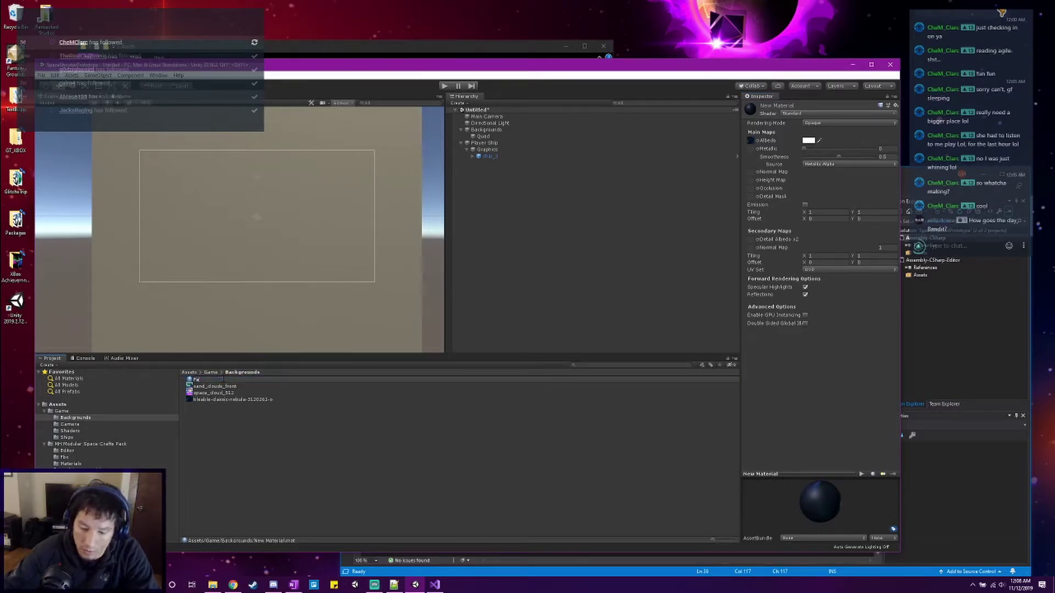
text(r Background)
key(Return)
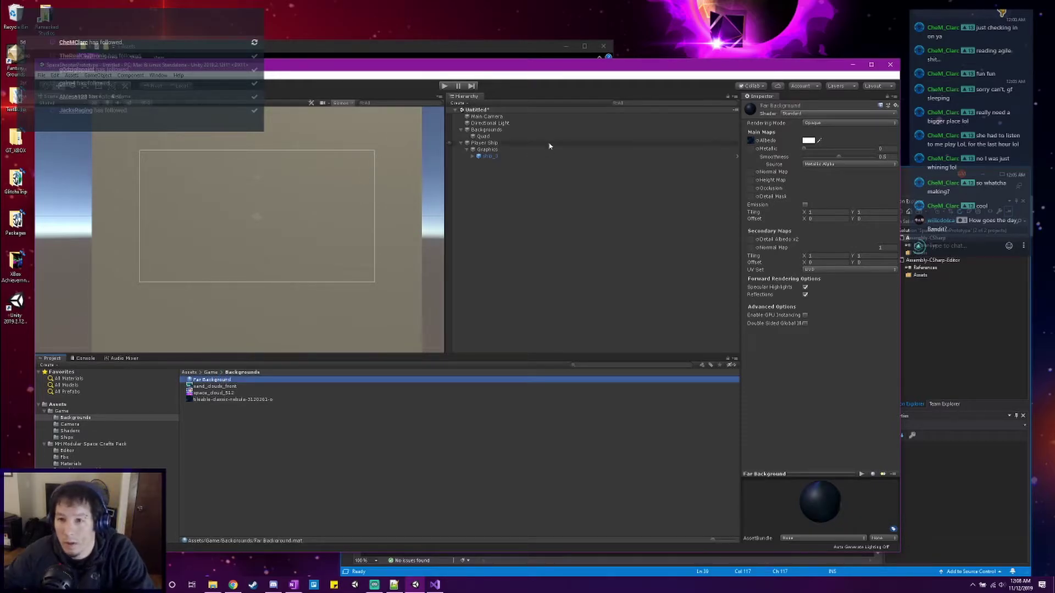
Rename the quad under Backgrounds as Far Background and apply the Far Background material to it.
click(529, 135)
click(781, 106)
text(Far Background)
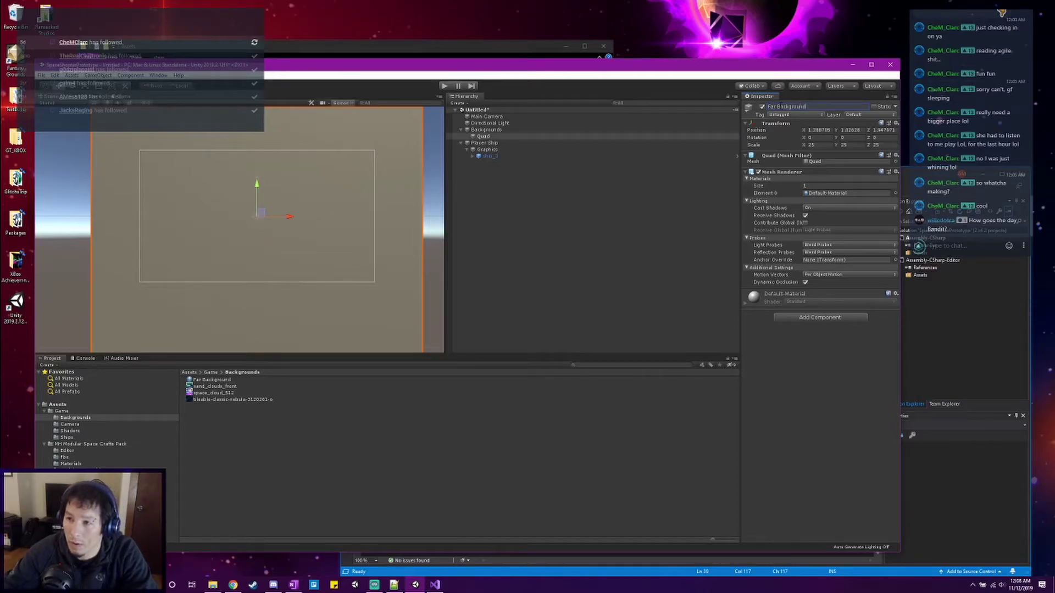
key(Return)
drag(224, 383, 857, 197)
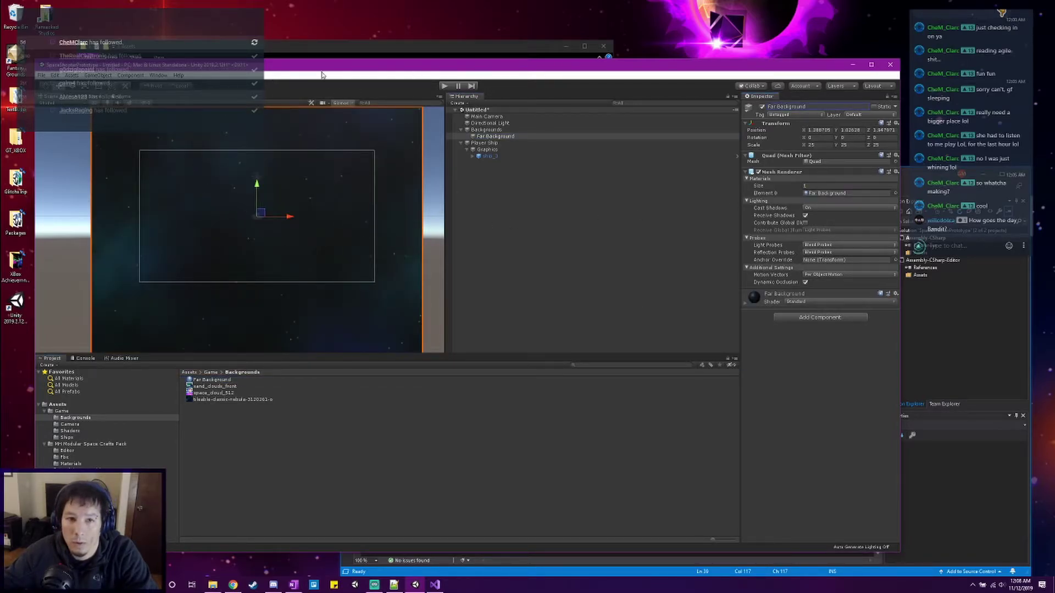
Show the Game view and set the Backgrounds object's position to 0, 0, 0.
drag(338, 67, 348, 75)
click(143, 106)
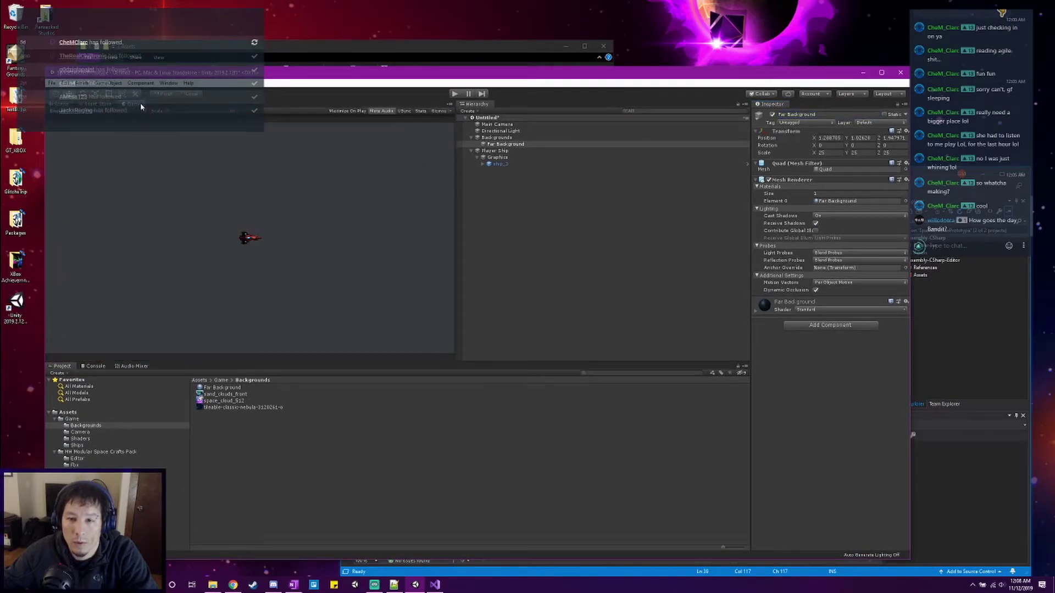
click(511, 139)
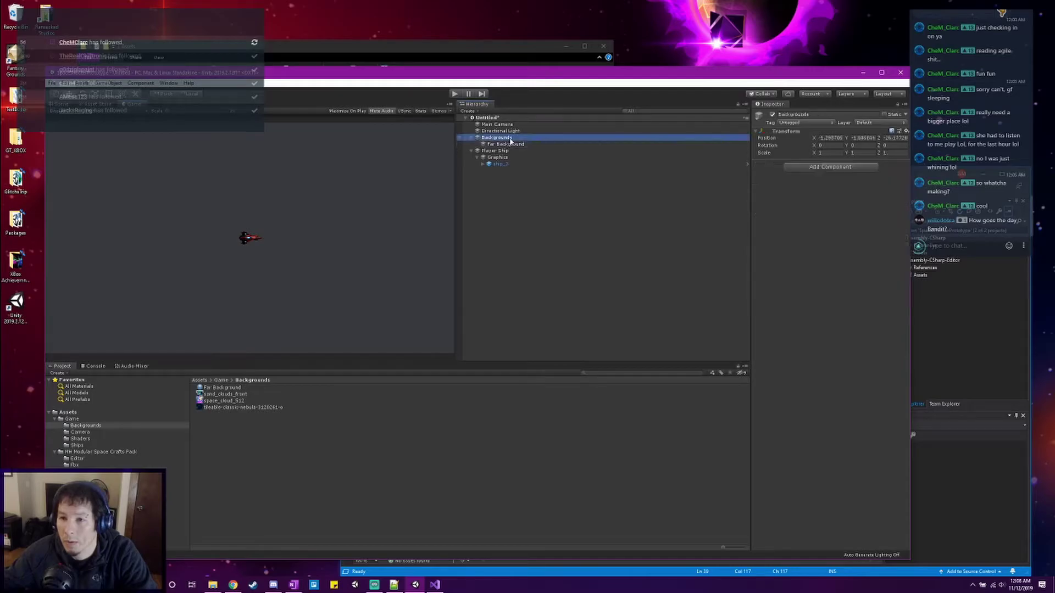
click(830, 138)
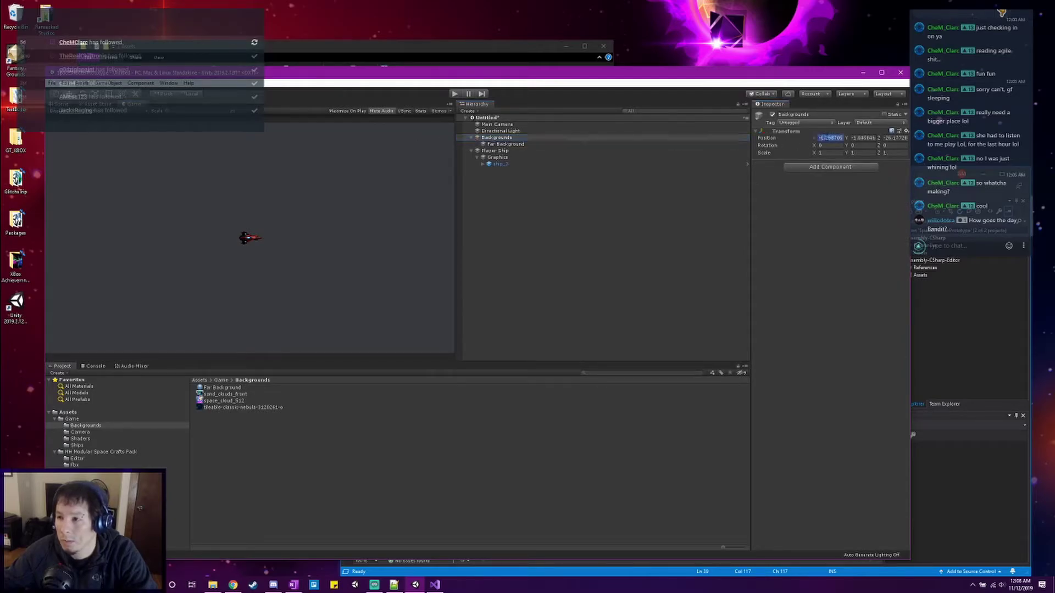
text(0)
key(Tab)
text(0)
key(Tab)
text(0)
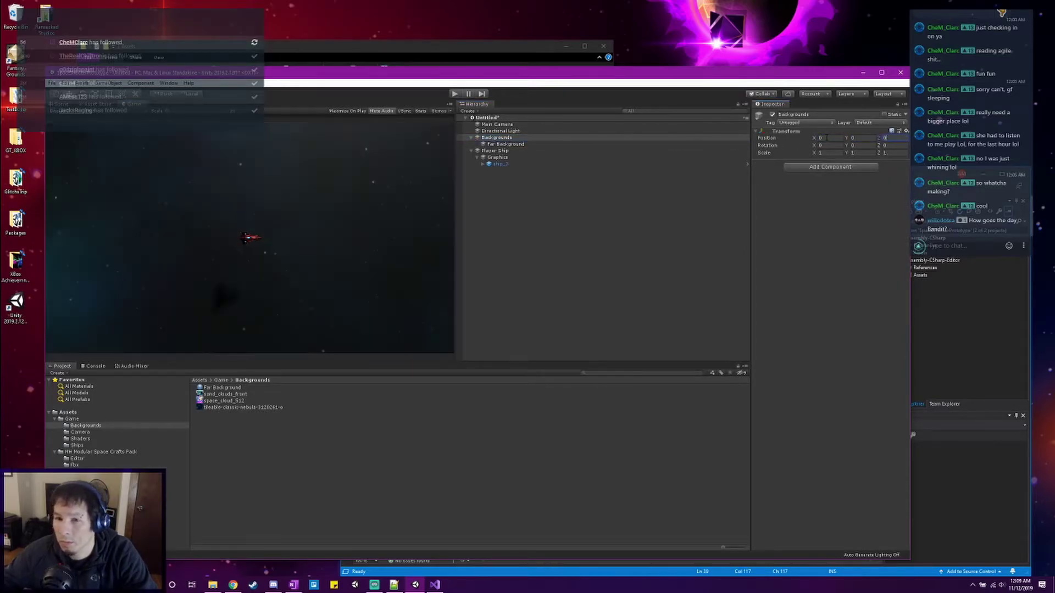
Play the game and fly the ship in all directions to check it against the nebula background.
click(455, 94)
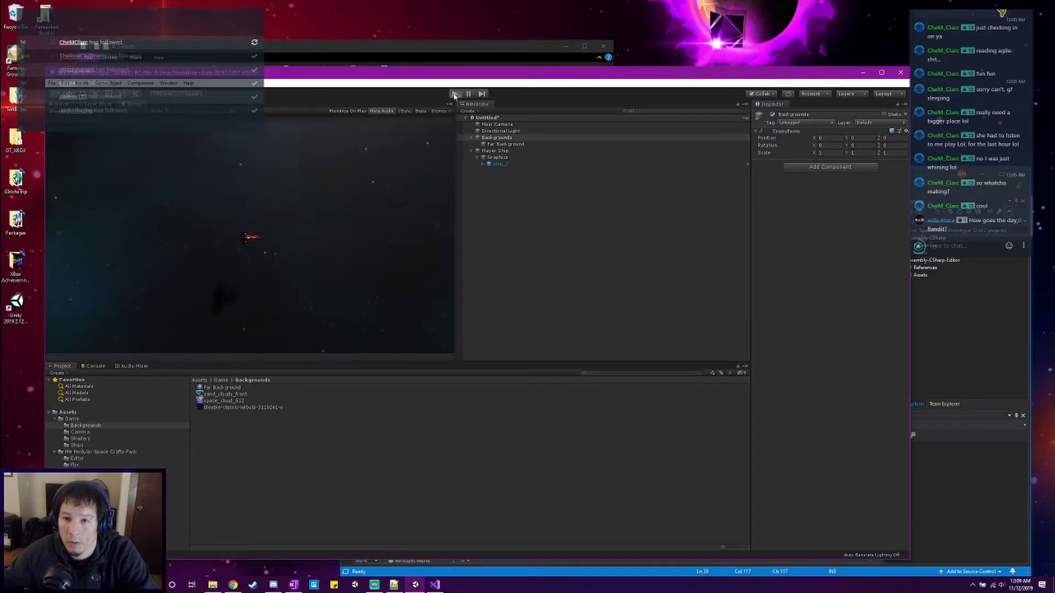
key(a)
key(w)
key(d)
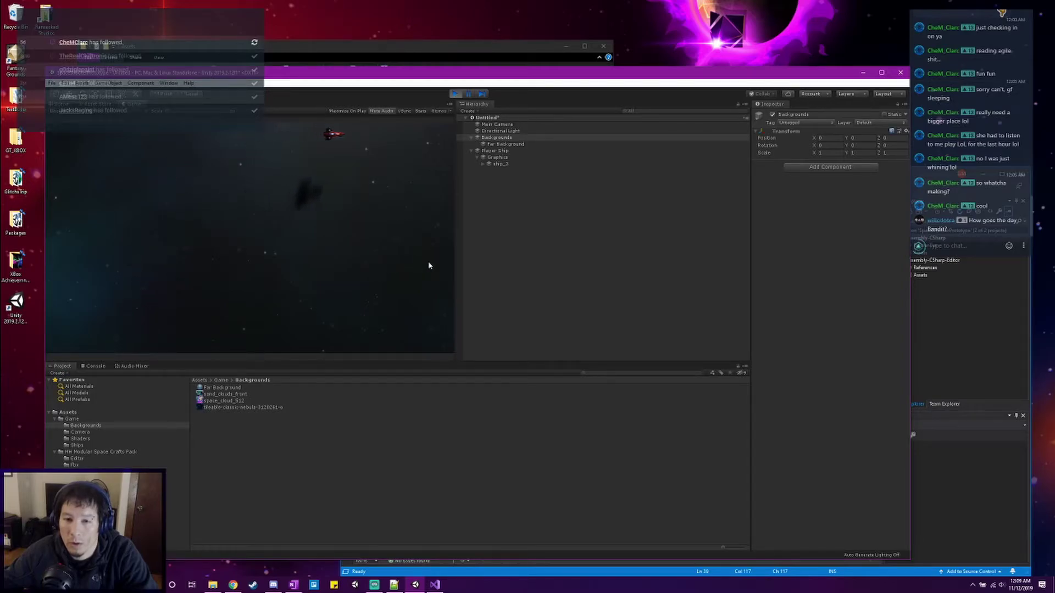
key(s)
key(a)
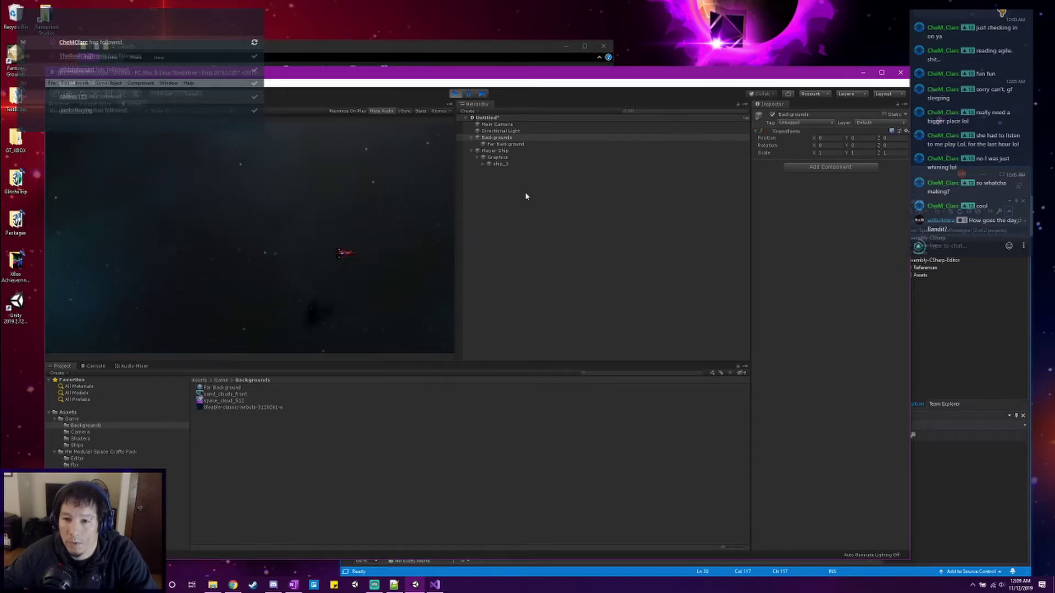
key(s)
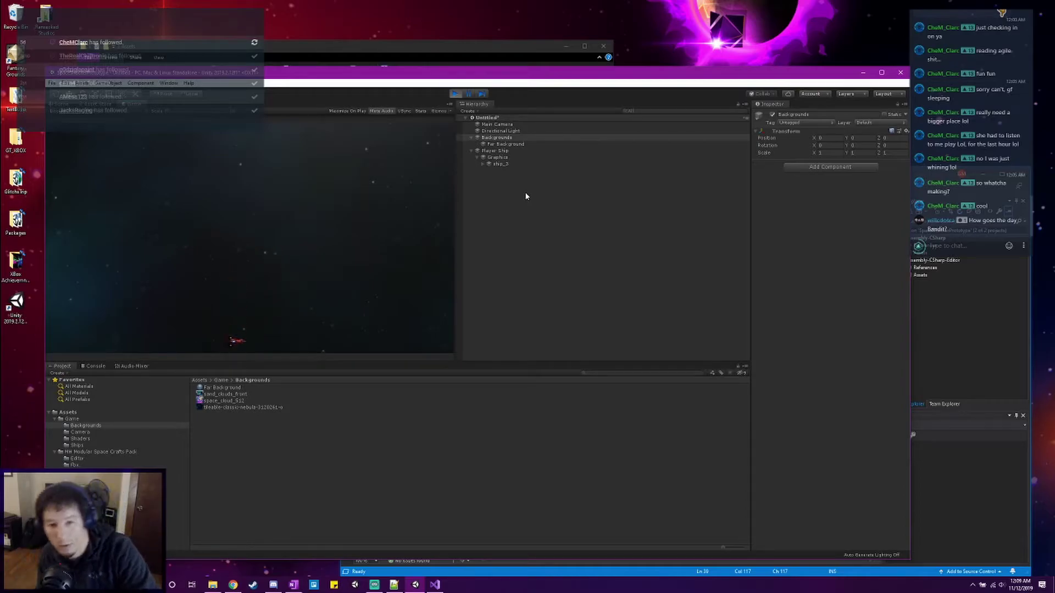
key(w)
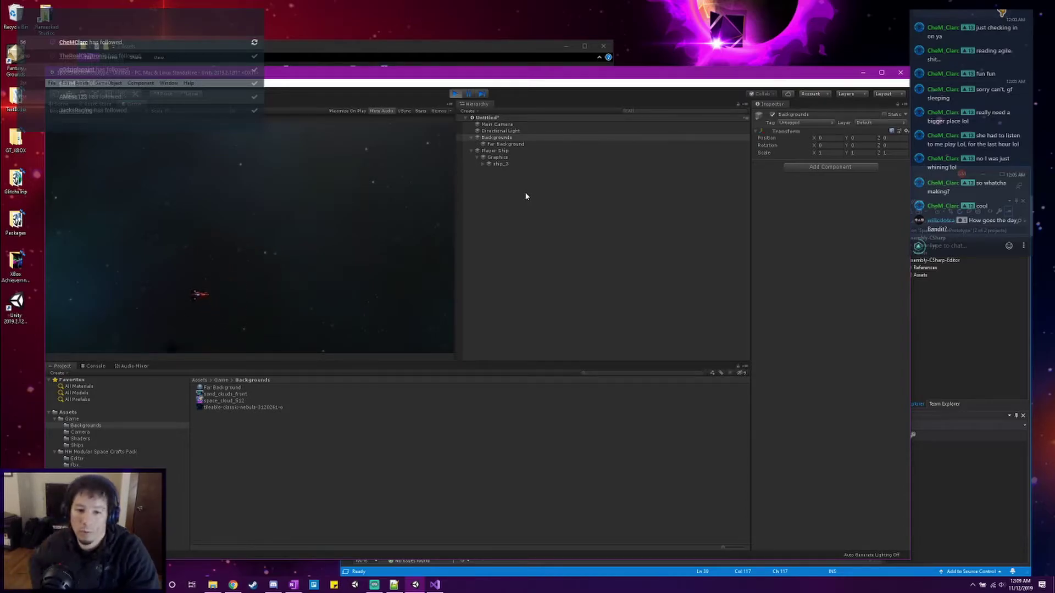
key(w)
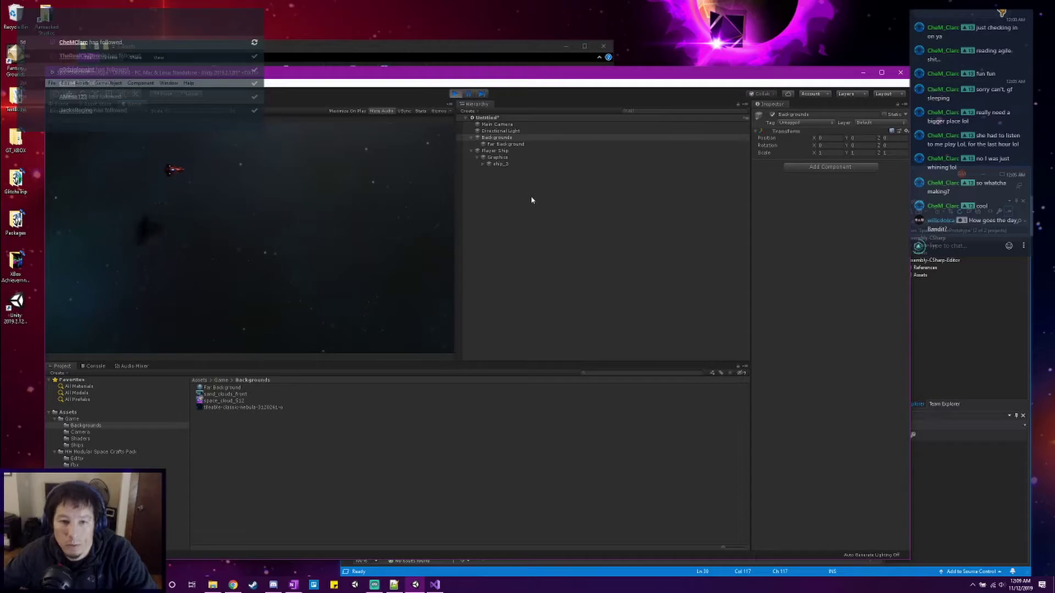
Stop the game and turn off Cast Shadows and Receive Shadows on the Far Background quad.
click(518, 138)
click(527, 144)
click(835, 215)
click(503, 96)
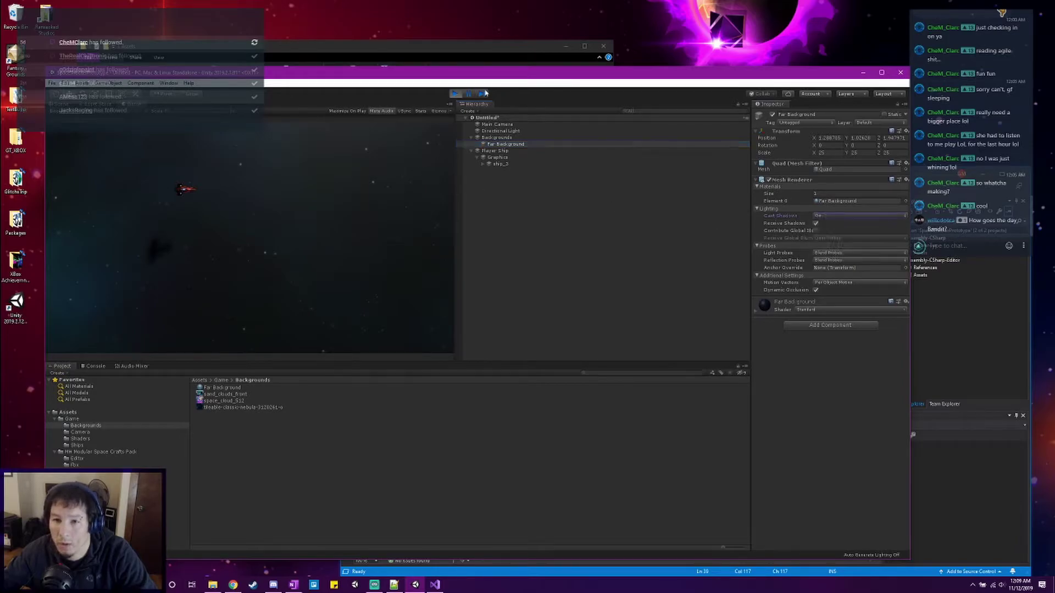
click(454, 94)
click(857, 216)
click(839, 222)
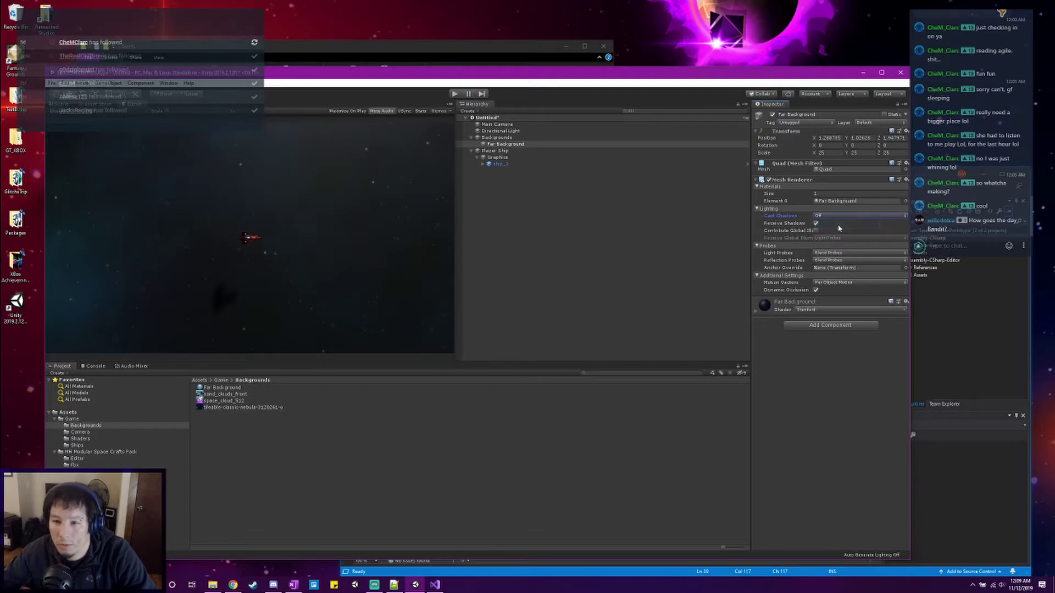
click(815, 224)
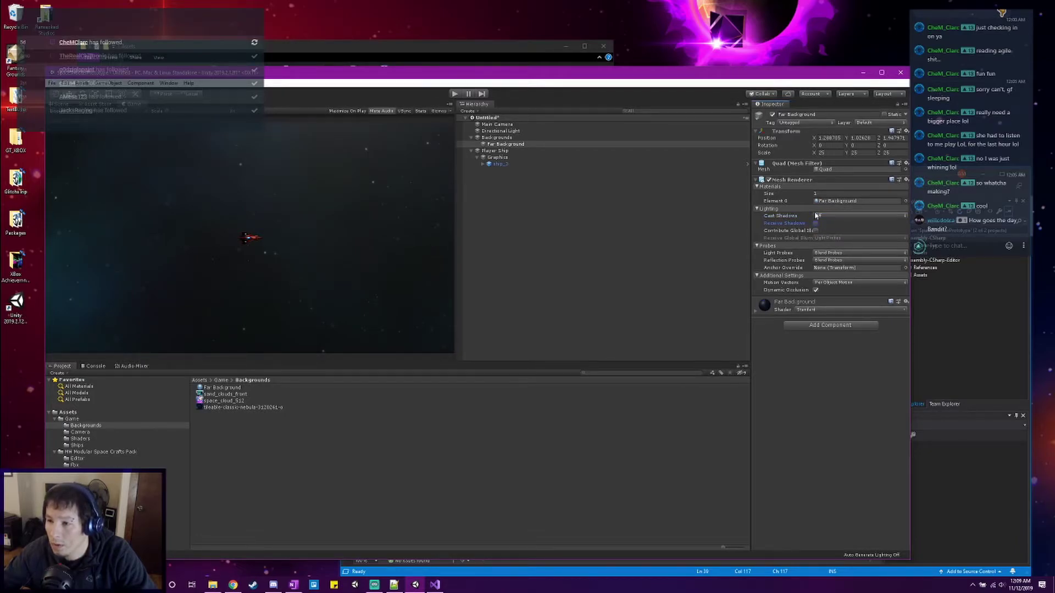
click(772, 313)
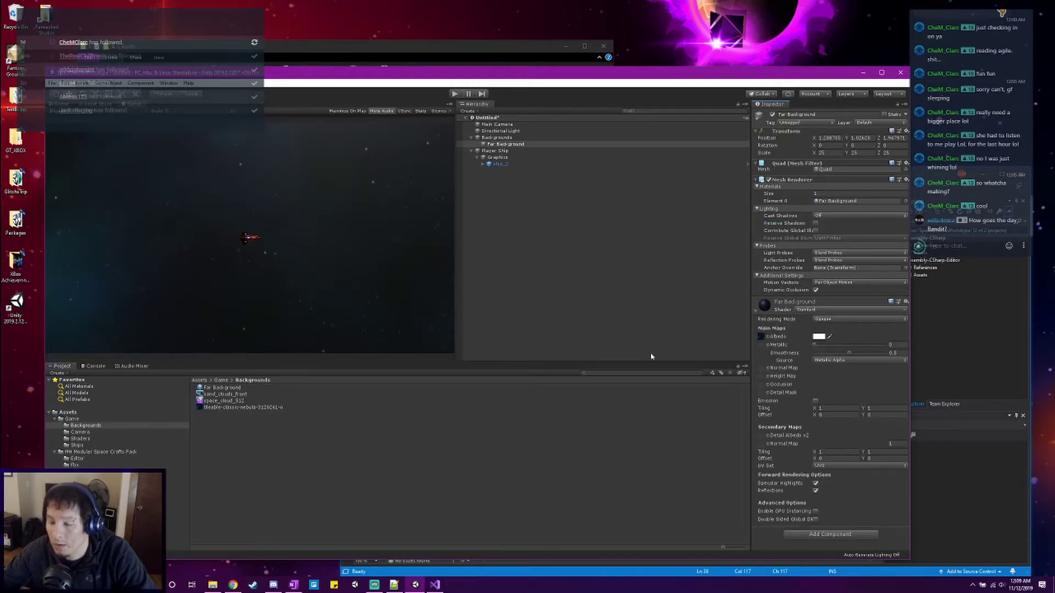
Try a duplicate of the Far Background quad shifted along X to about 5.32, and delete the copy.
click(69, 109)
click(485, 145)
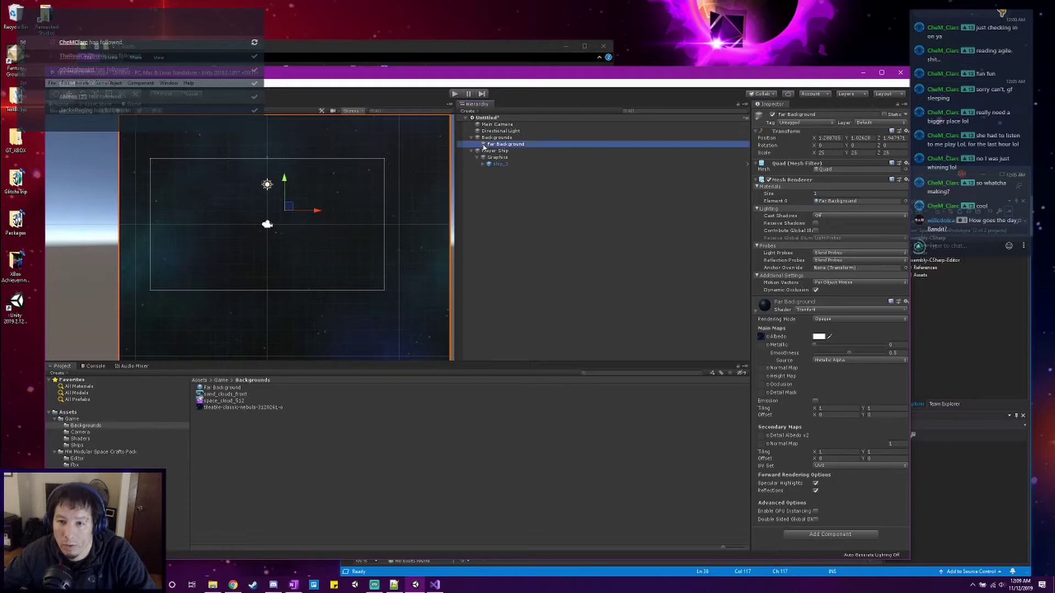
scroll(330, 184, down, 9)
middle_drag(337, 222, 274, 239)
click(503, 146)
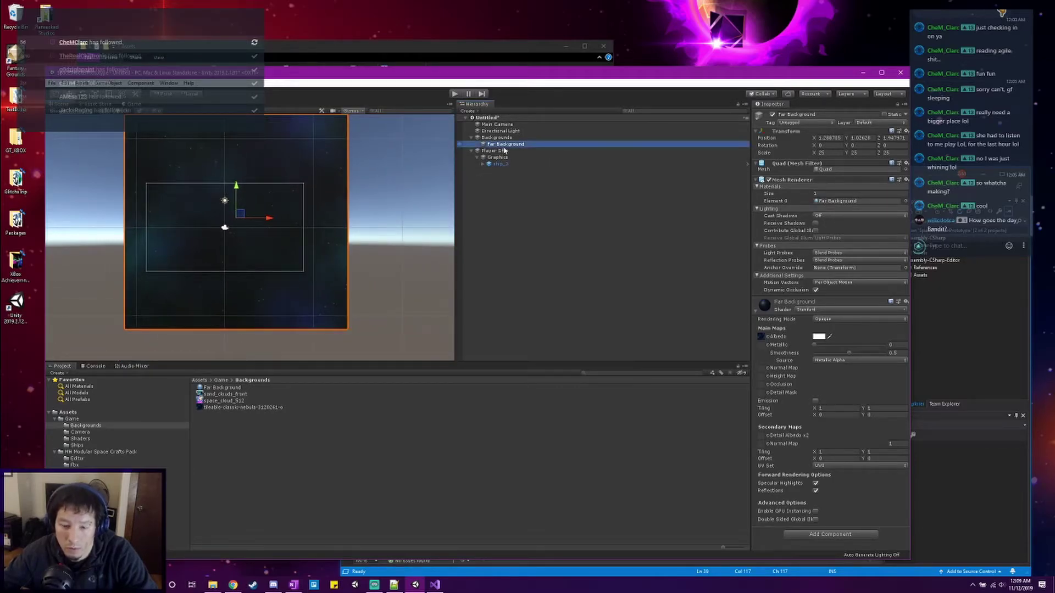
key(ctrl+d)
drag(269, 218, 309, 273)
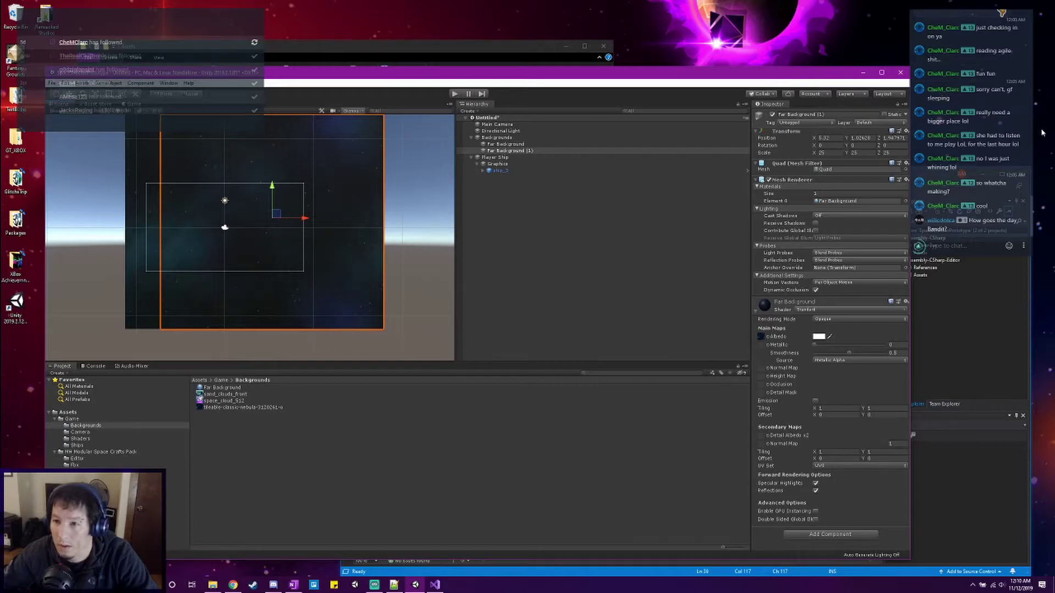
key(Delete)
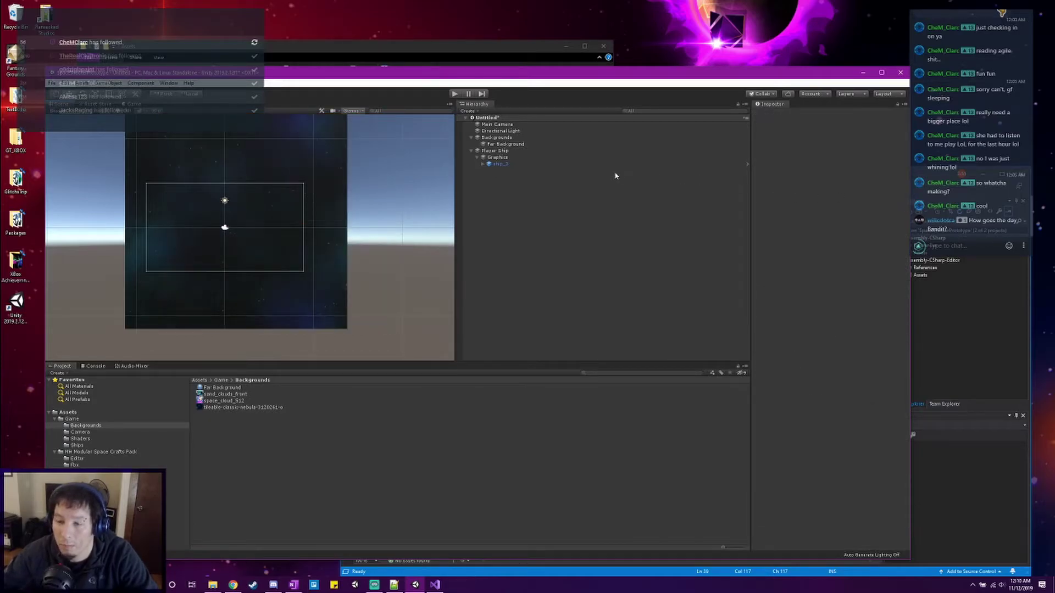
click(522, 163)
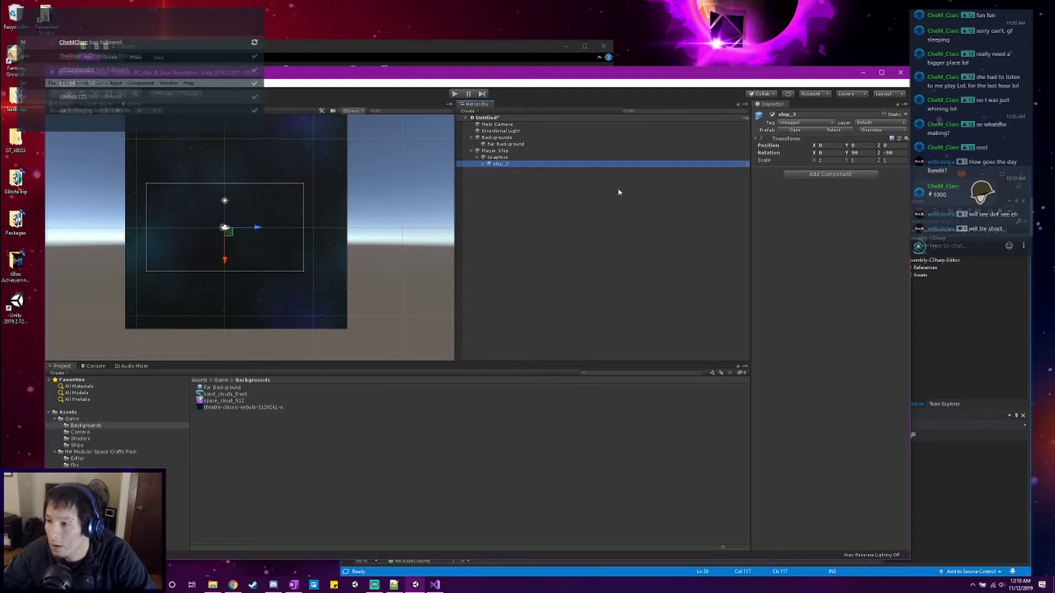
scroll(242, 219, up, 3)
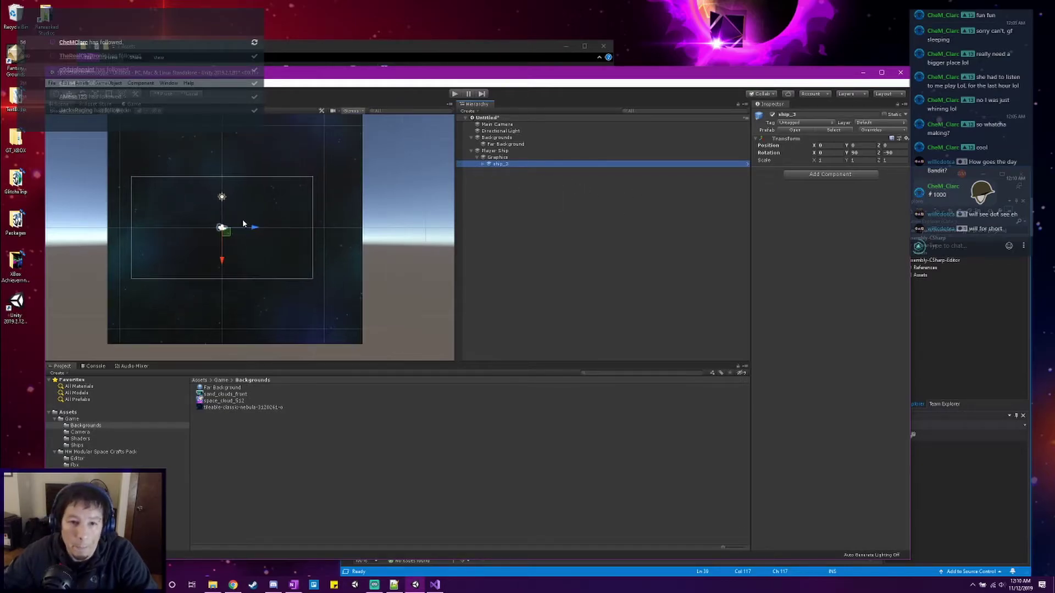
scroll(244, 222, down, 1)
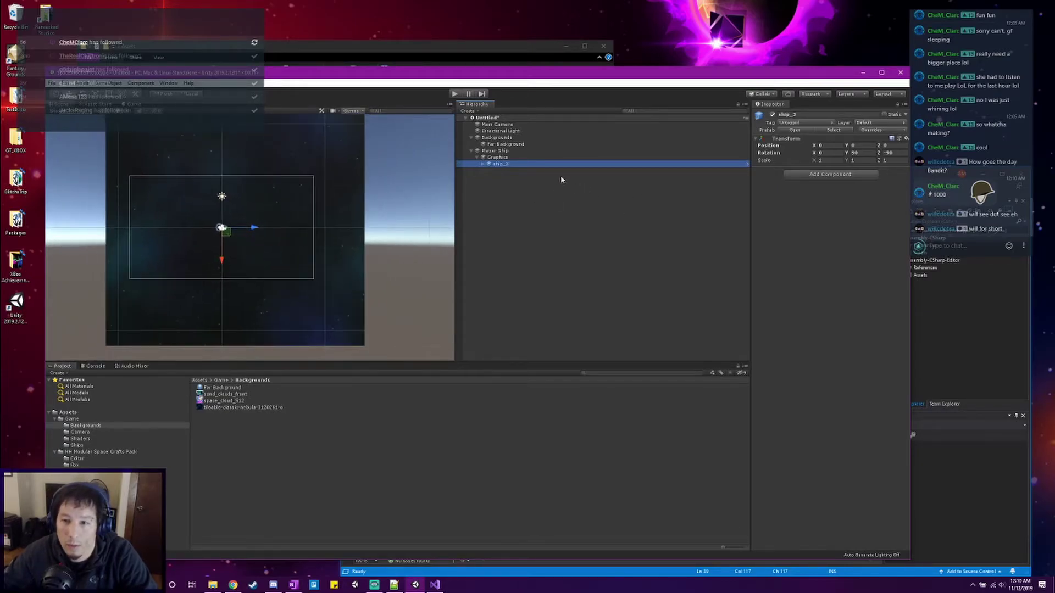
click(528, 162)
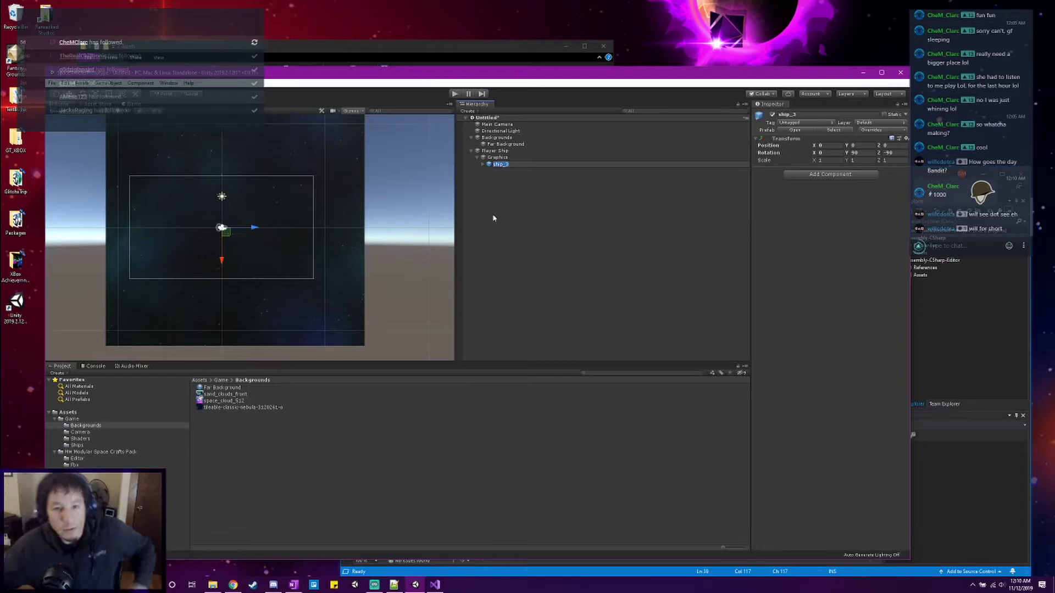
click(530, 225)
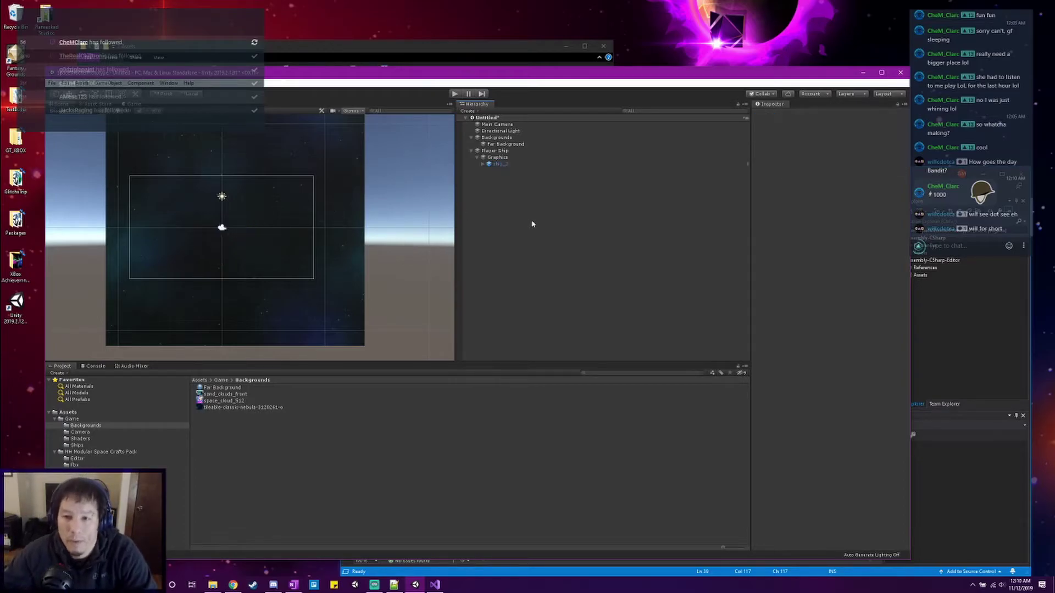
click(513, 164)
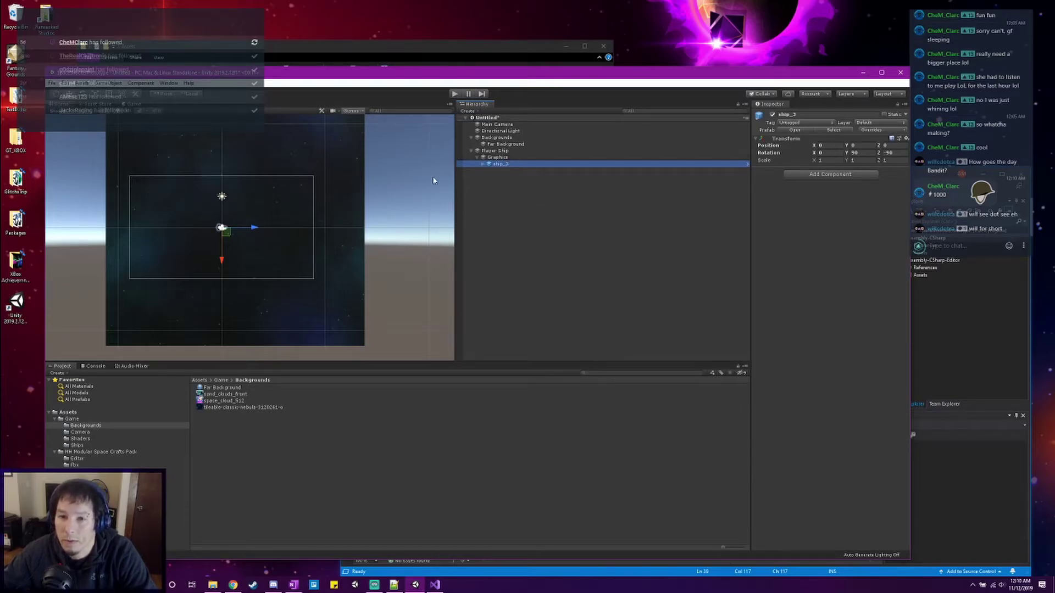
Duplicate the Far Background quad in place and delete the copy again.
click(502, 144)
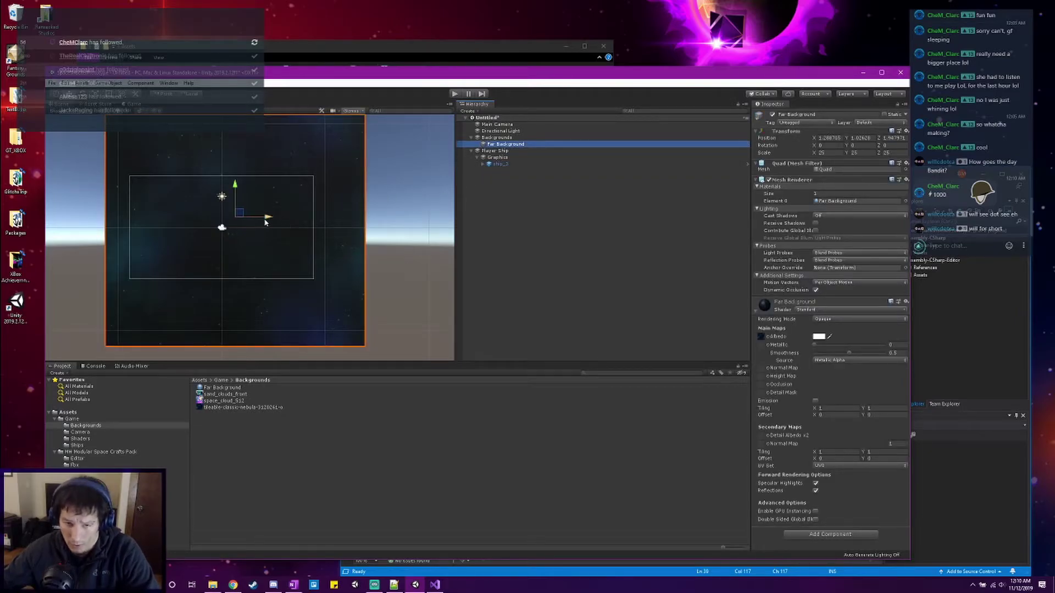
key(ctrl+d)
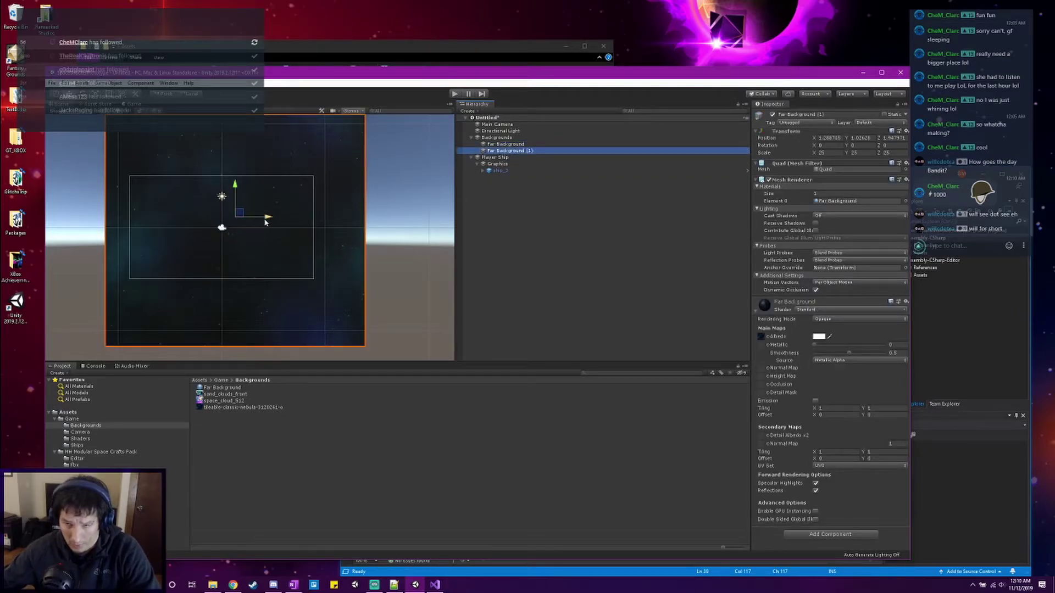
right_click(509, 151)
click(531, 196)
Play the game again and fly the ship around to check the background with shadows turned off.
click(456, 95)
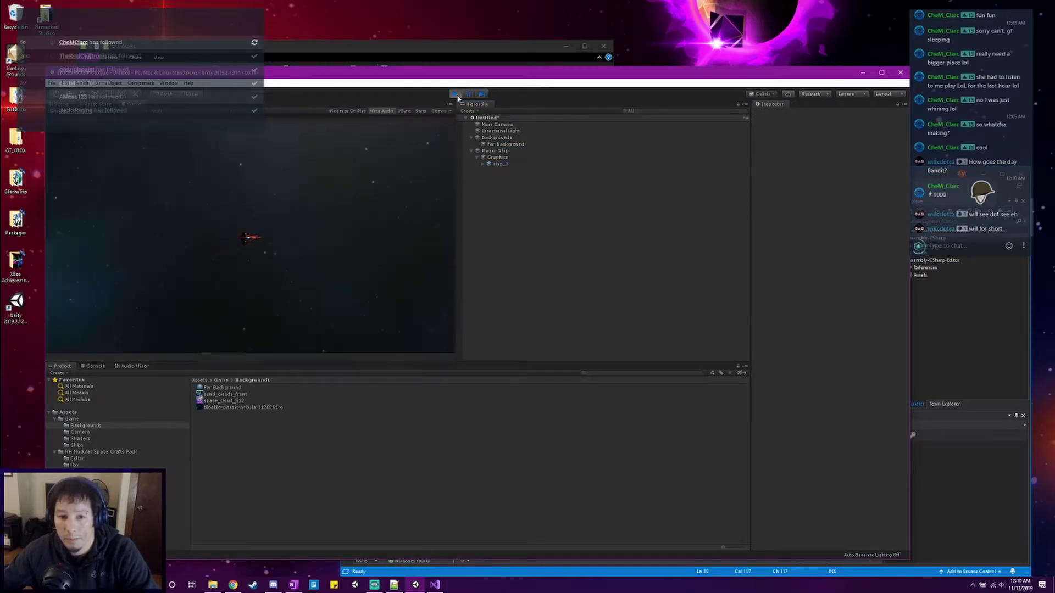
key(w)
key(d)
key(s)
key(w)
key(w)
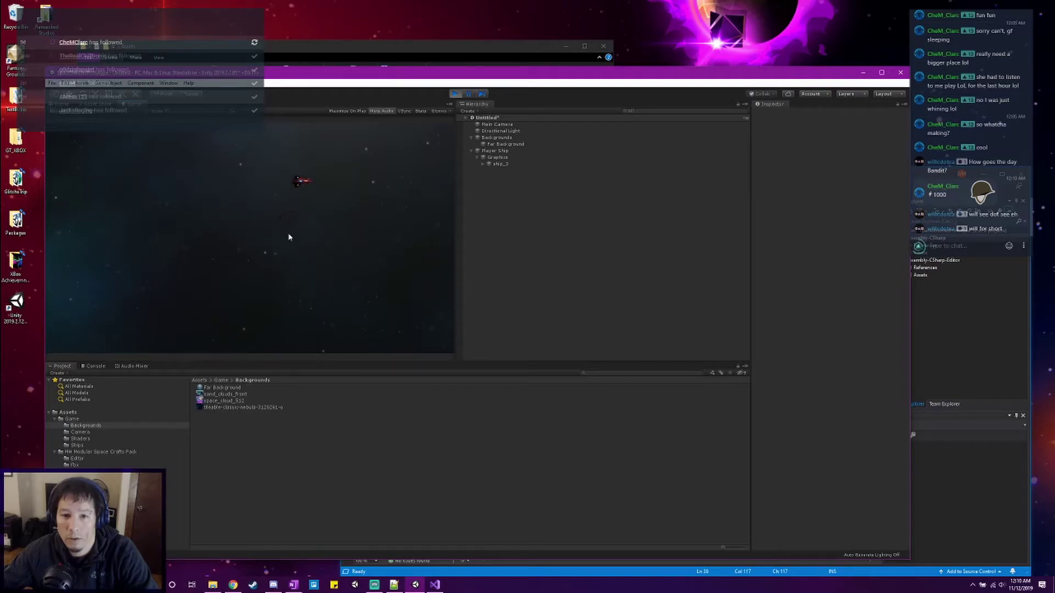
Fly the ship in several directions to examine the unlit-looking dark background, and stop the game.
key(s)
key(a)
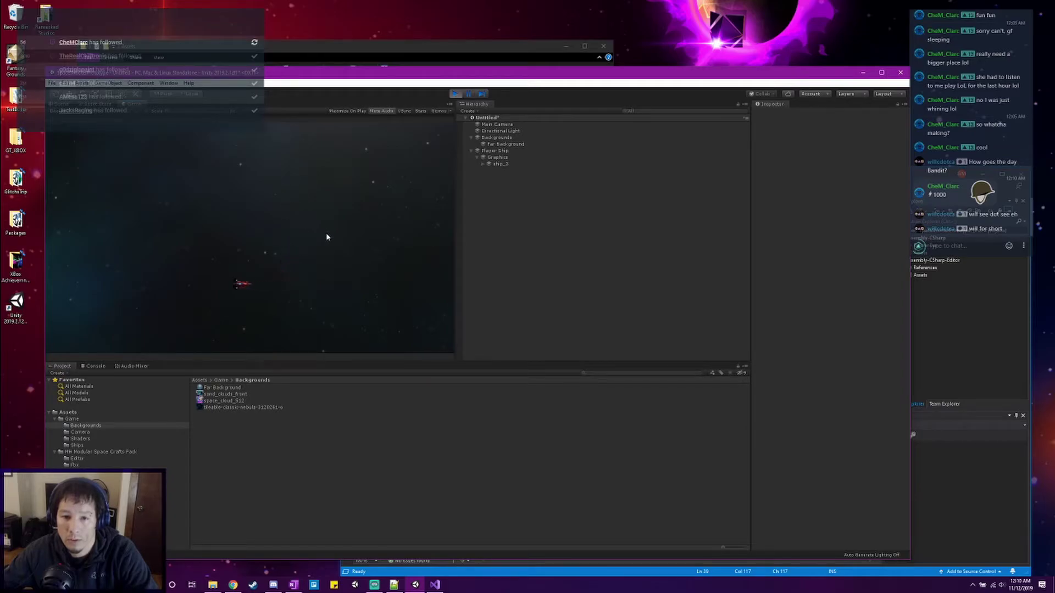
key(w)
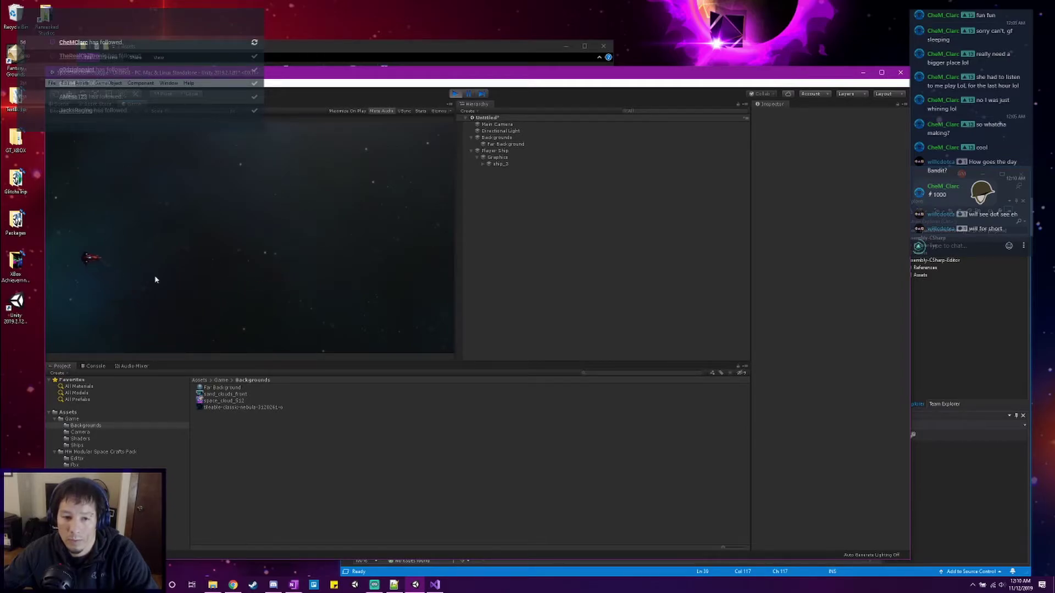
key(d)
key(s)
key(w)
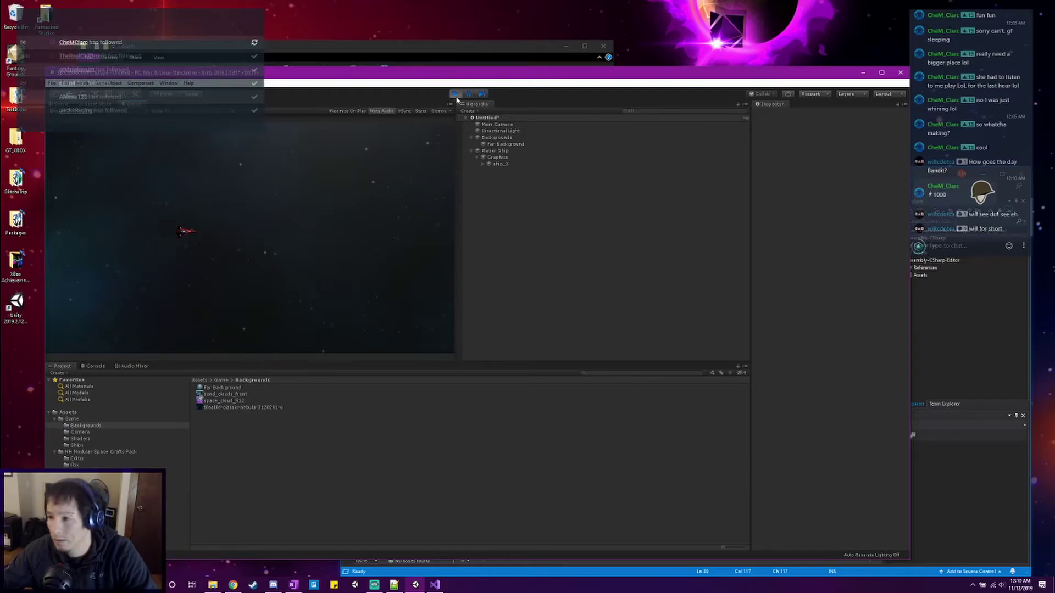
click(455, 94)
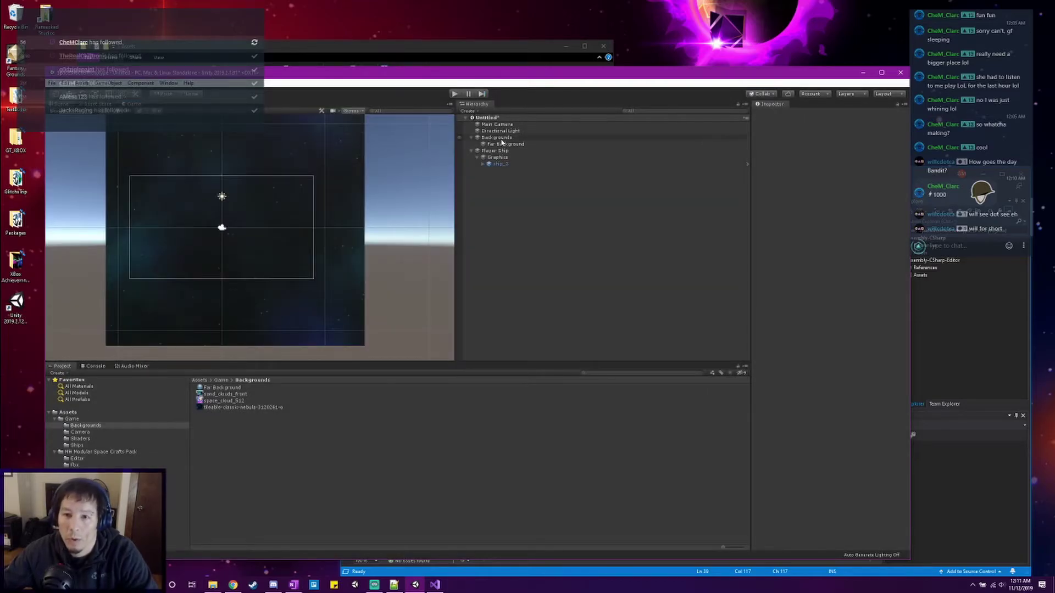
Try a duplicate of the Far Background quad shifted along X to about 15.67, and delete the copy.
click(503, 144)
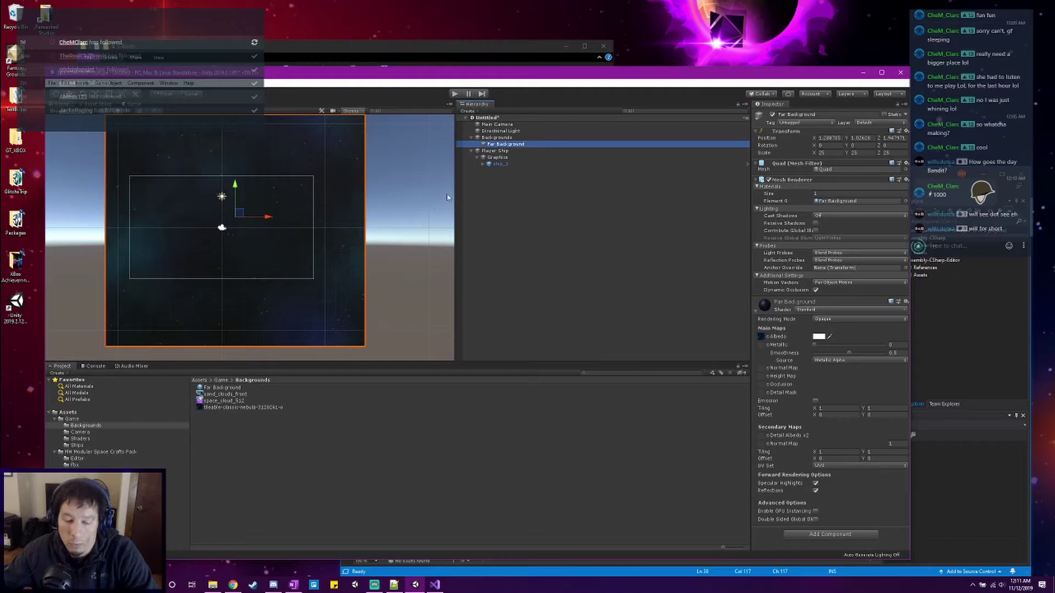
key(ctrl+d)
drag(268, 216, 419, 240)
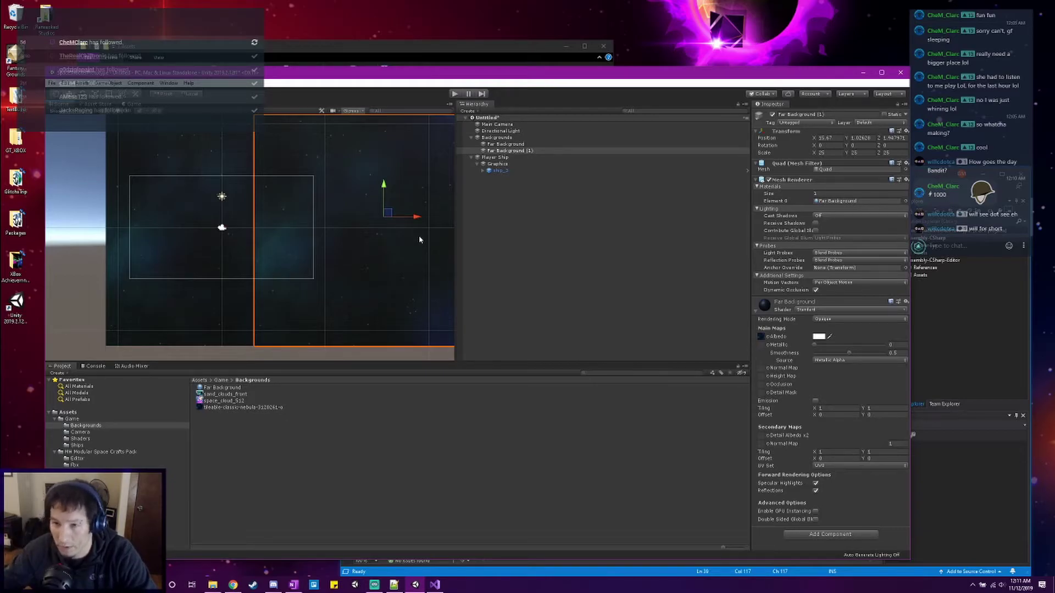
key(Delete)
click(551, 145)
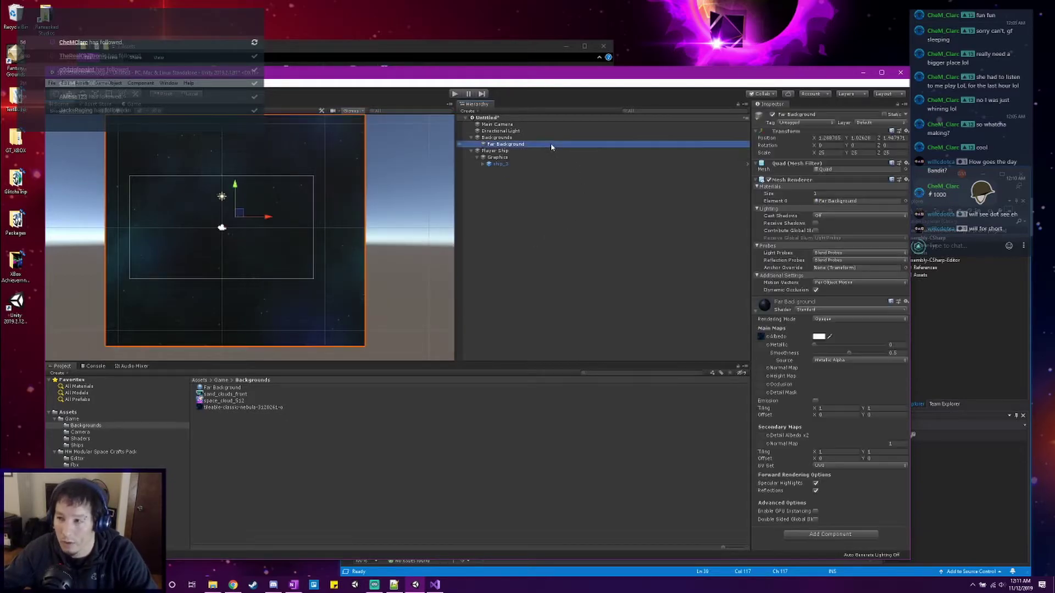
Find the ScrollingUnlitTexture shader in the project's Shaders folder and show its file in File Explorer.
click(107, 431)
click(107, 438)
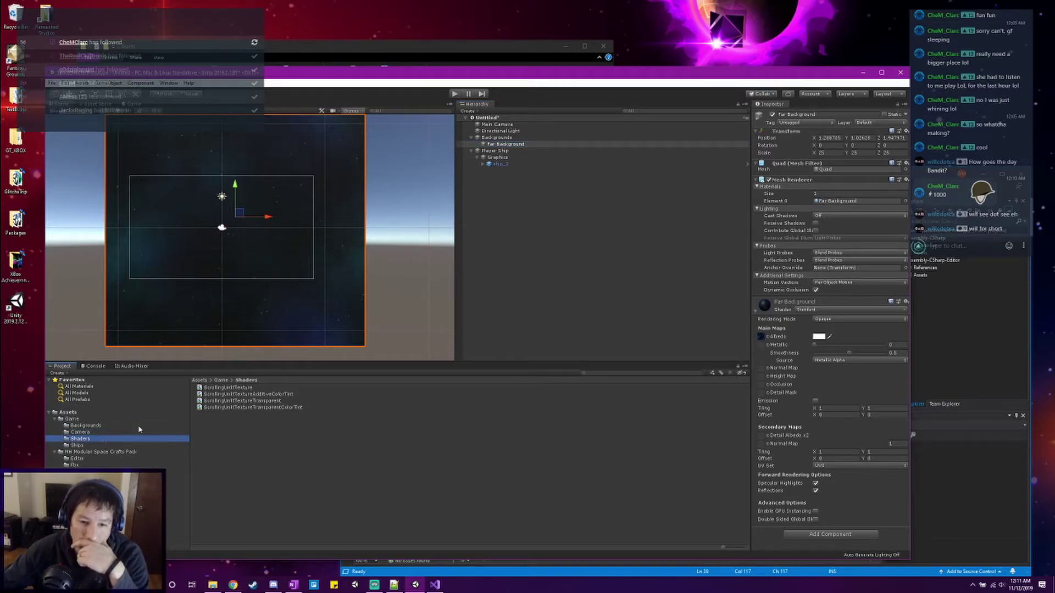
click(228, 388)
right_click(235, 388)
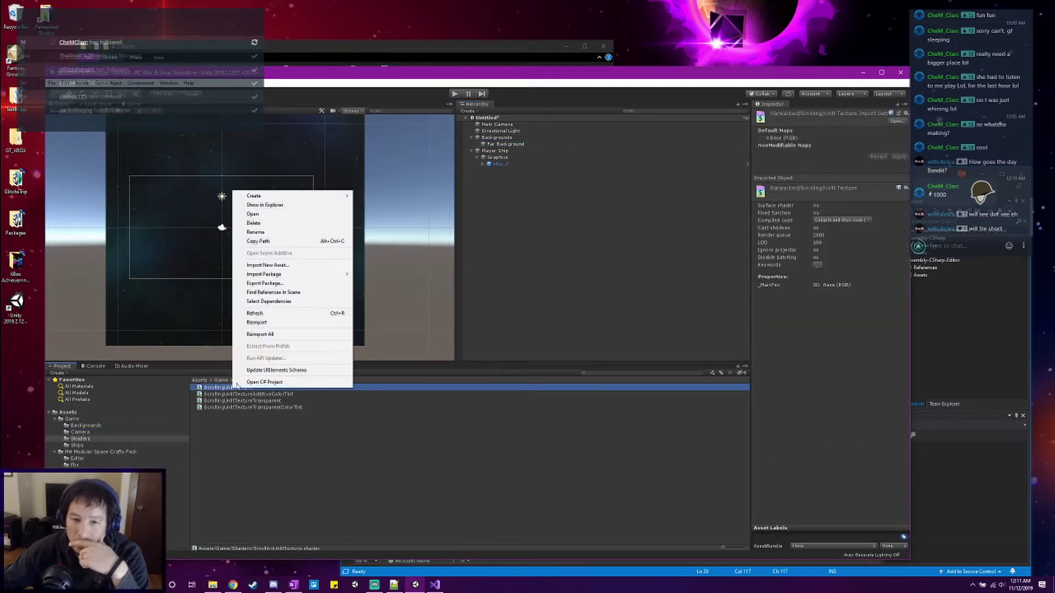
click(258, 206)
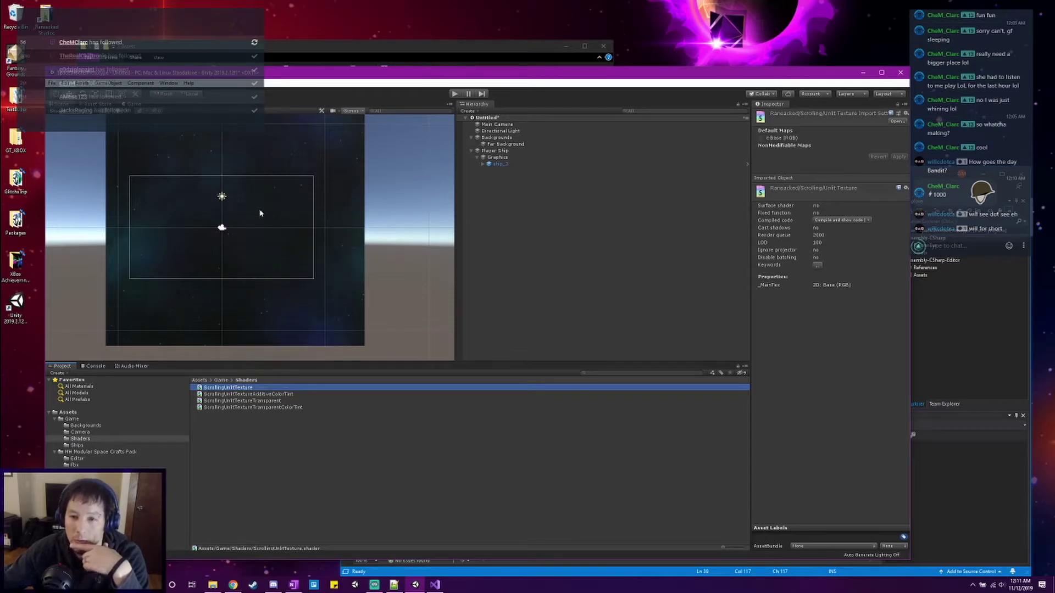
right_click(395, 312)
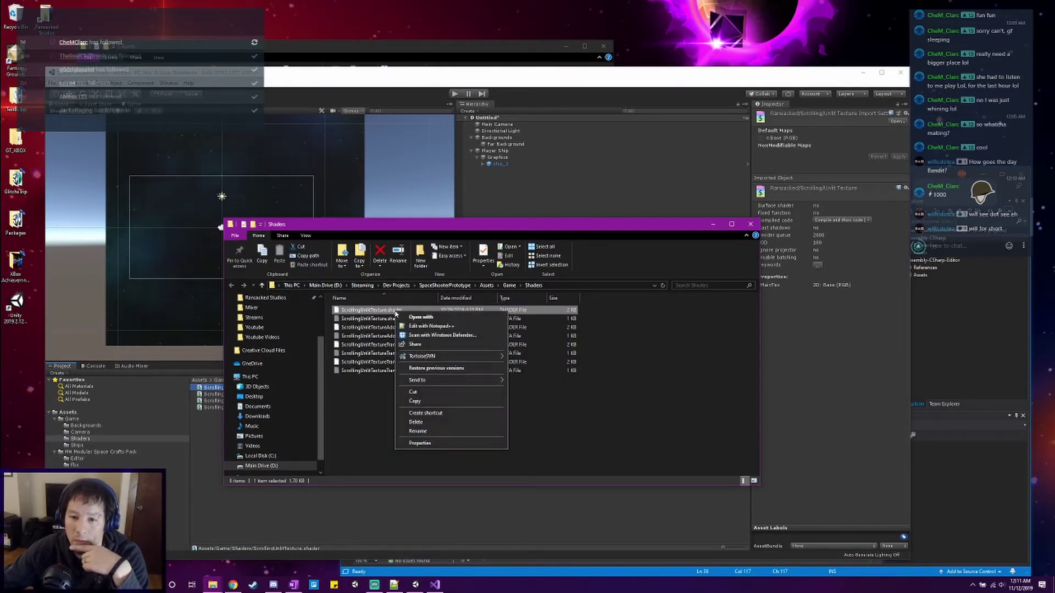
click(364, 405)
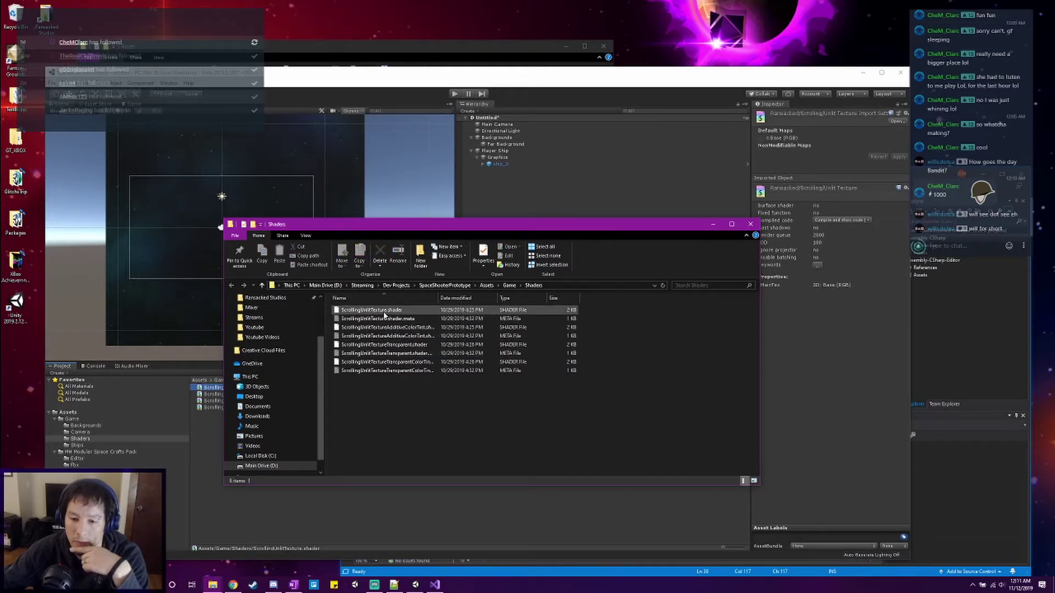
Open ScrollingUnlitTexture.shader in Visual Studio and examine its vertex and fragment code.
click(435, 585)
drag(319, 238, 141, 278)
drag(180, 354, 600, 312)
click(640, 347)
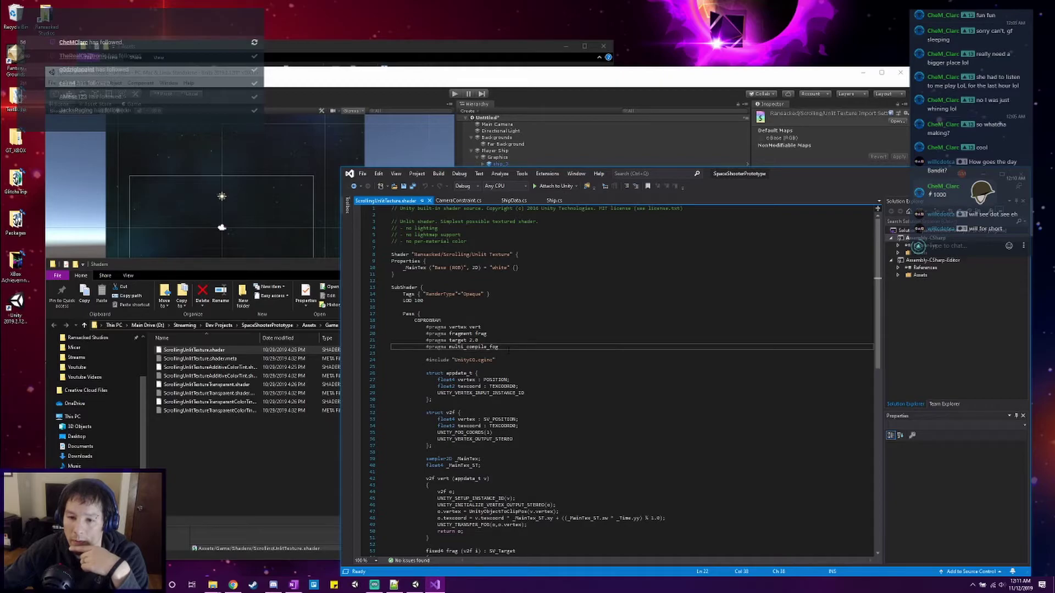
scroll(508, 350, down, 6)
click(552, 382)
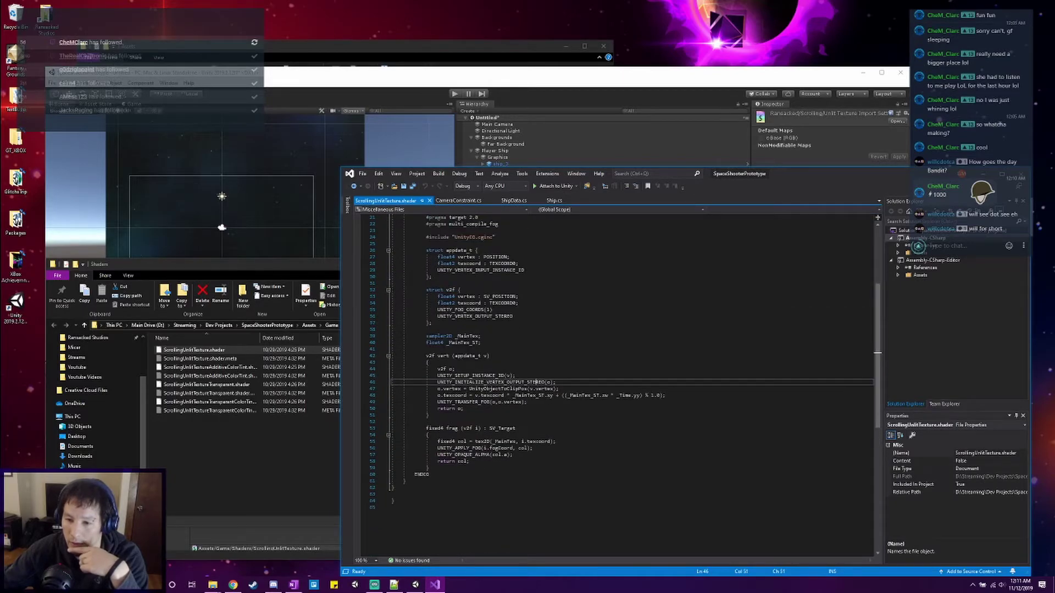
Switch back to Unity and change the Far Background material's shader to Ransacked/Scrolling/Unlit Texture.
click(647, 136)
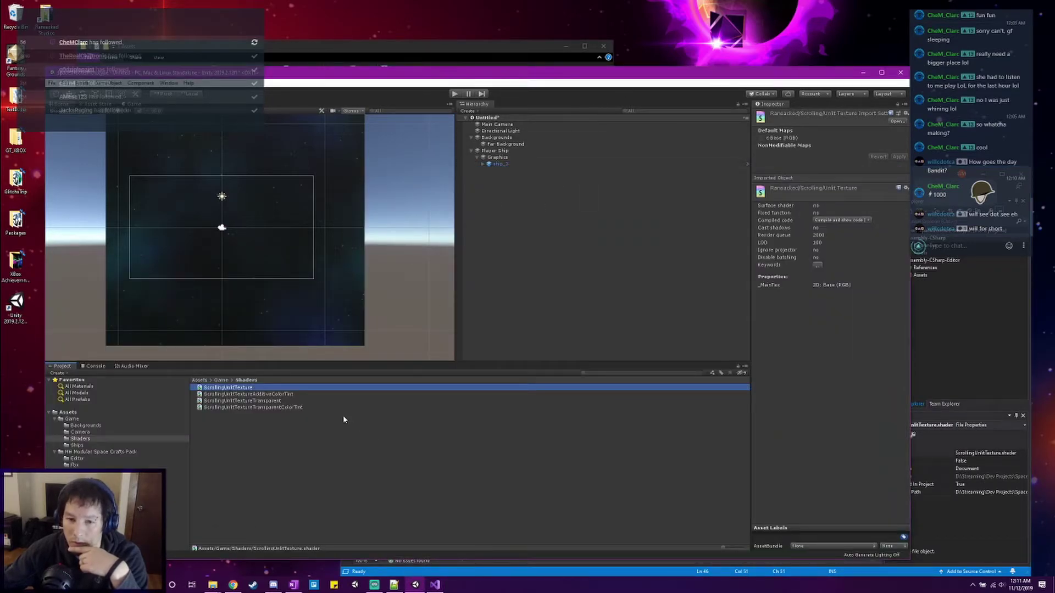
click(535, 145)
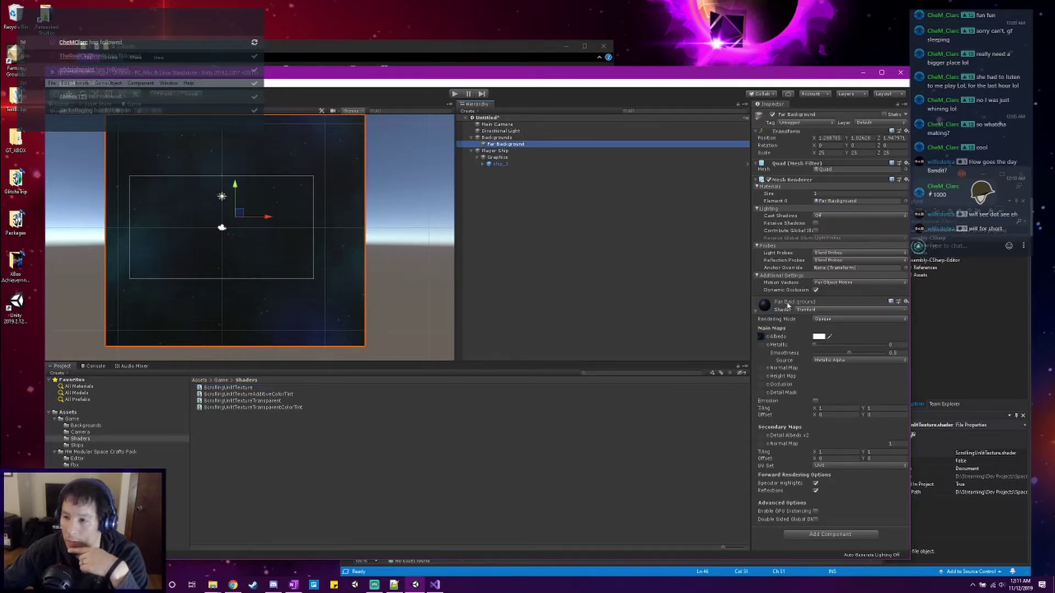
click(836, 201)
click(244, 388)
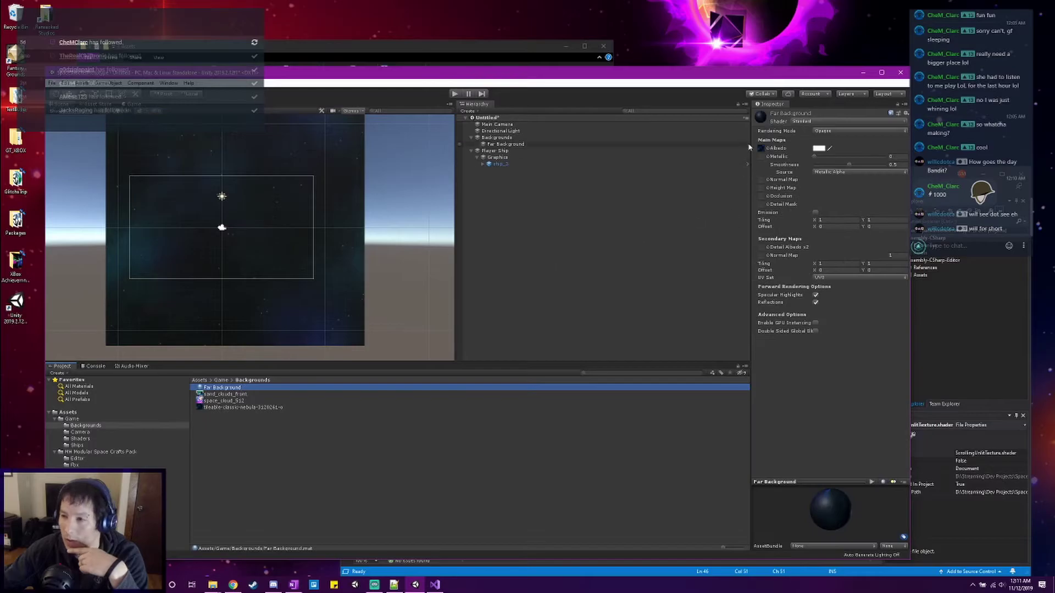
click(823, 122)
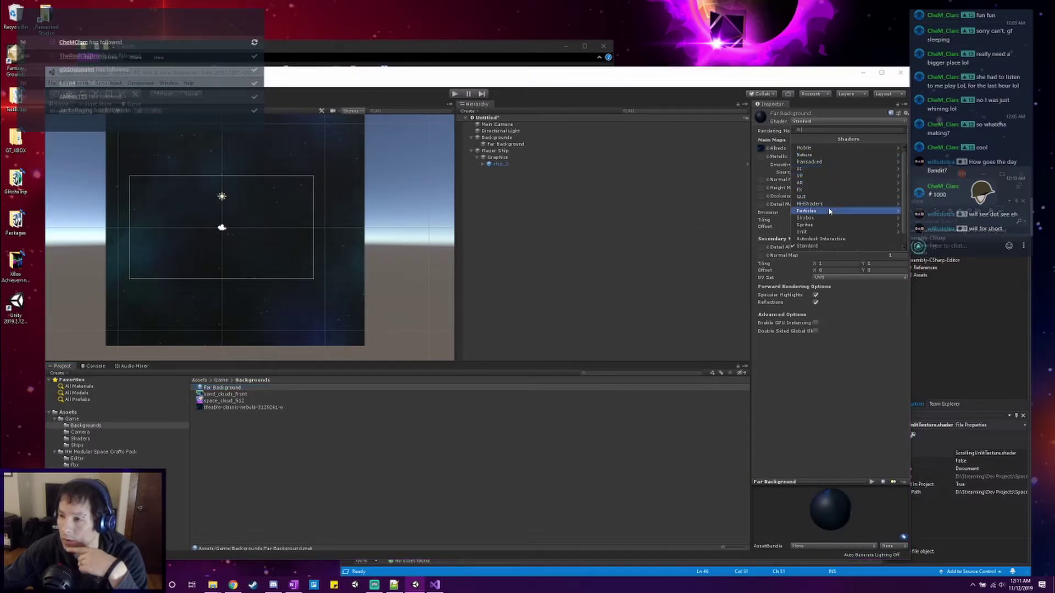
click(816, 162)
click(819, 147)
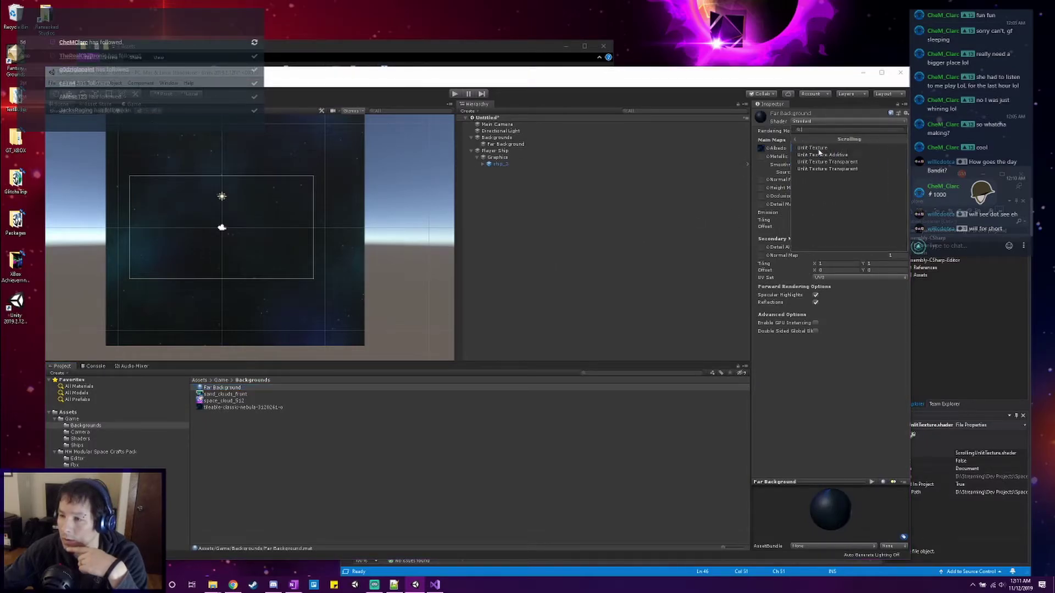
click(824, 148)
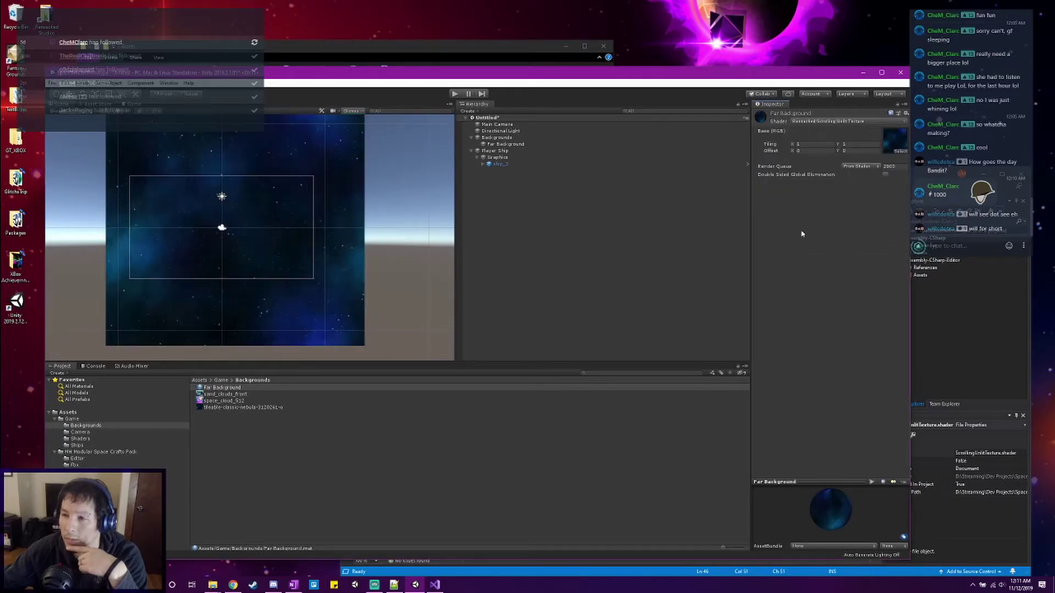
Try an X offset of 0.5 on the Far Background material's base texture, and settle on 0.2.
drag(735, 78, 603, 102)
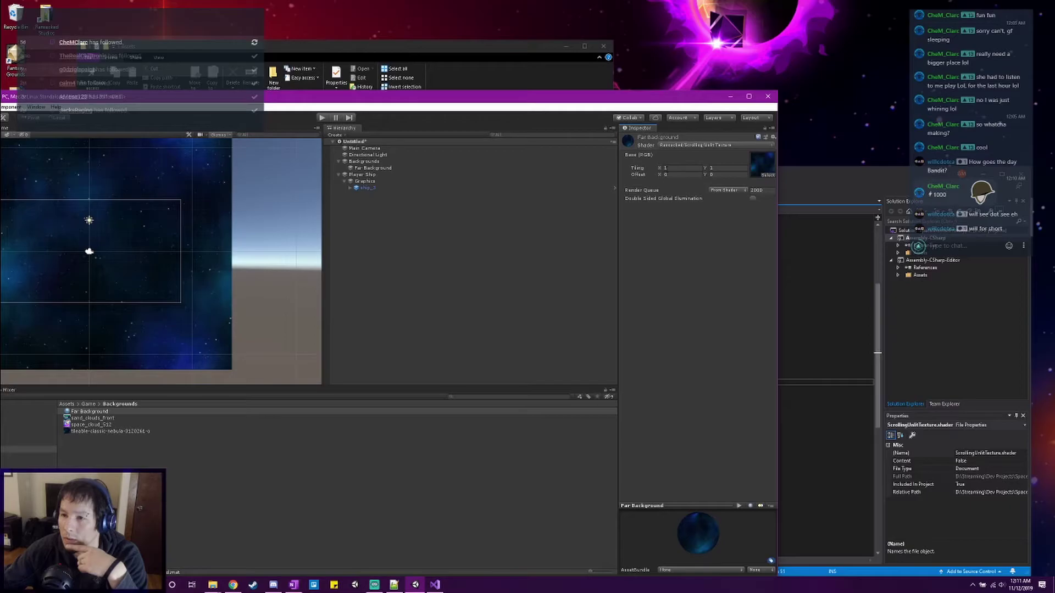
click(672, 175)
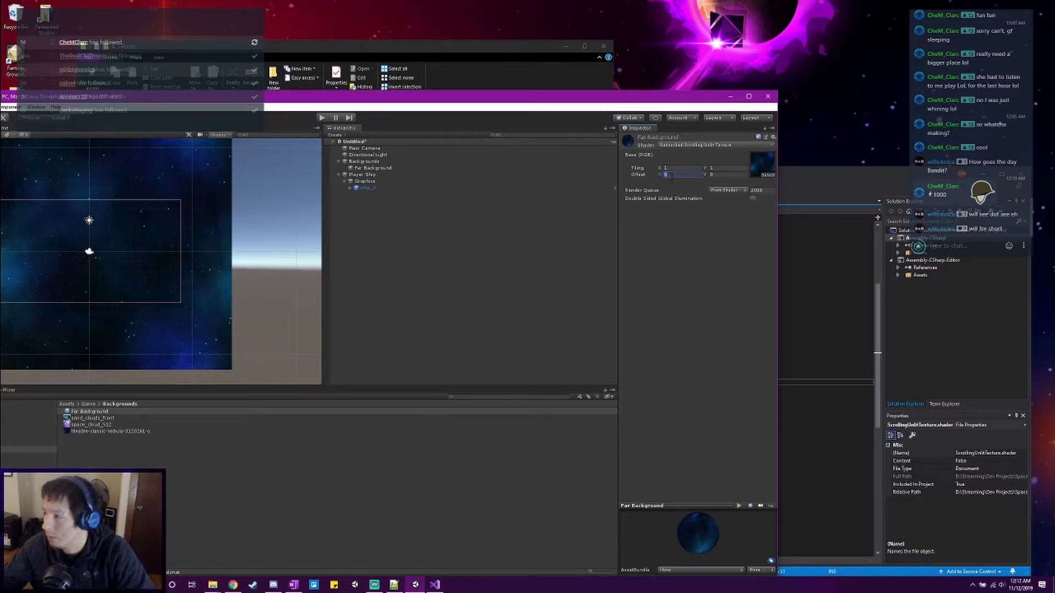
drag(541, 101, 651, 72)
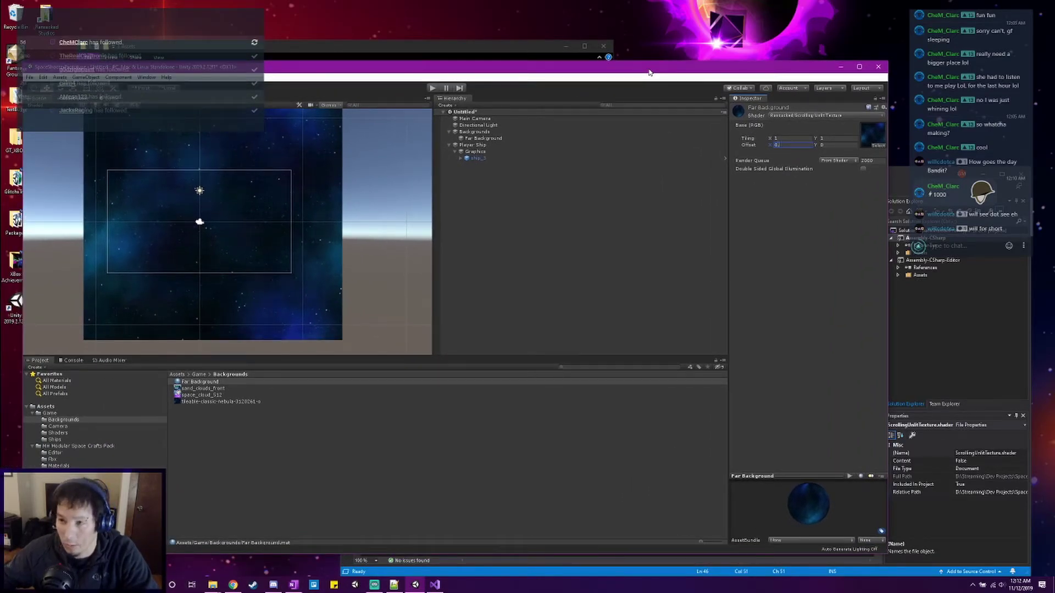
text(.5)
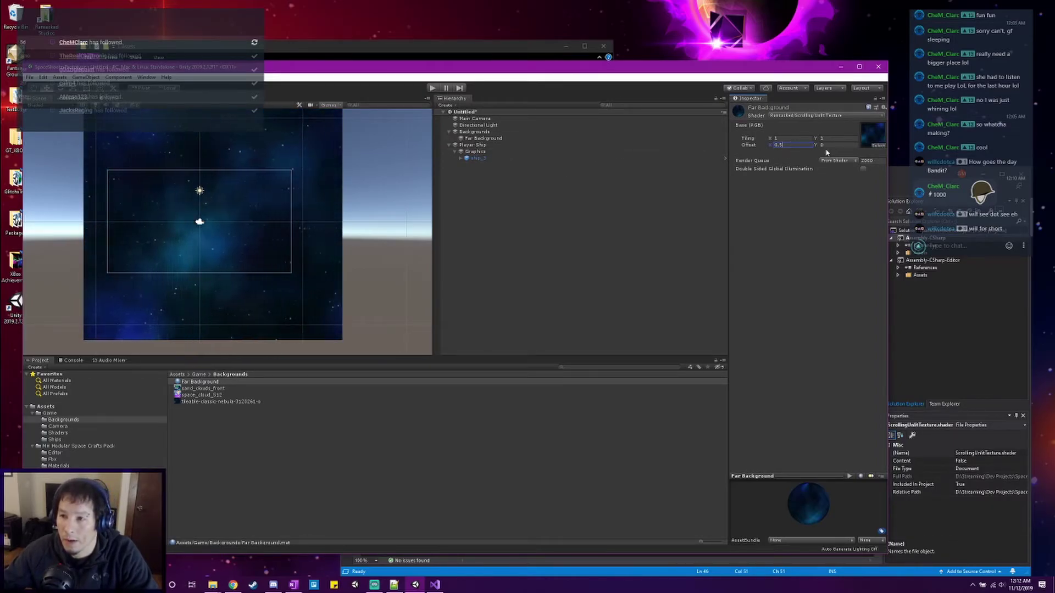
click(790, 139)
key(Return)
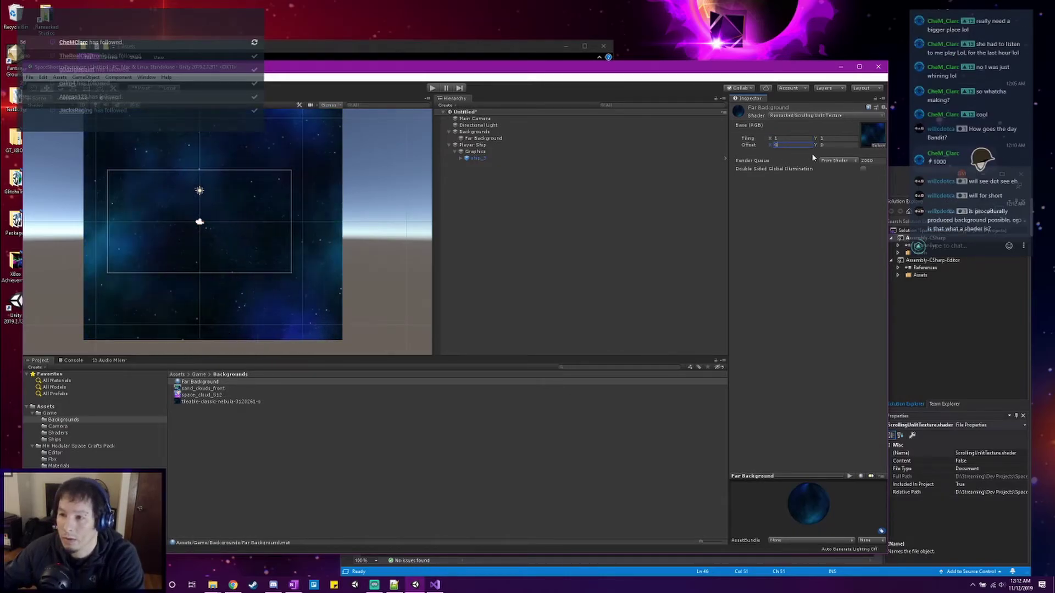
text(0.2)
key(Tab)
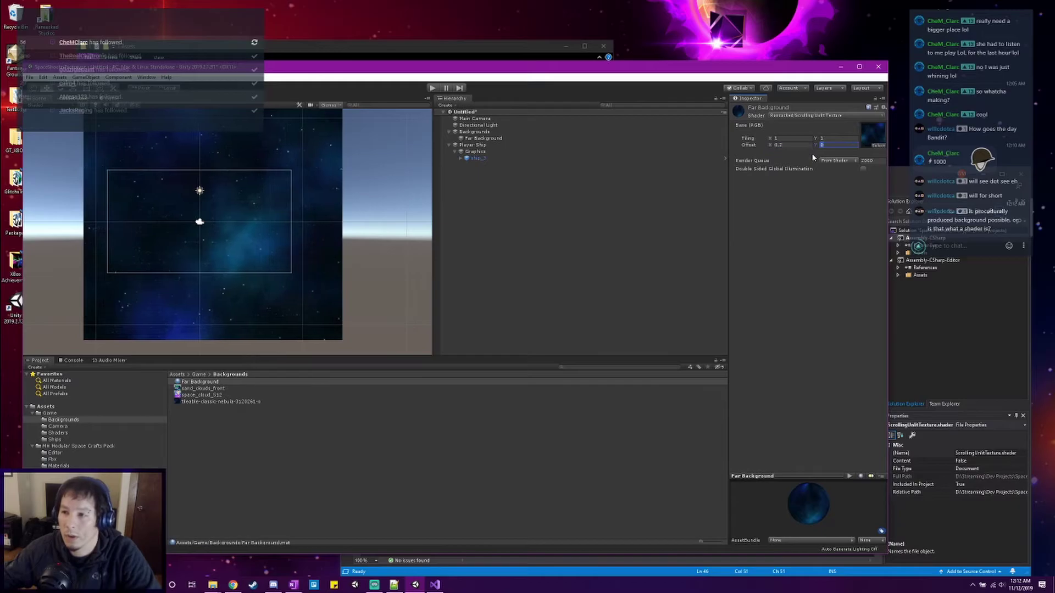
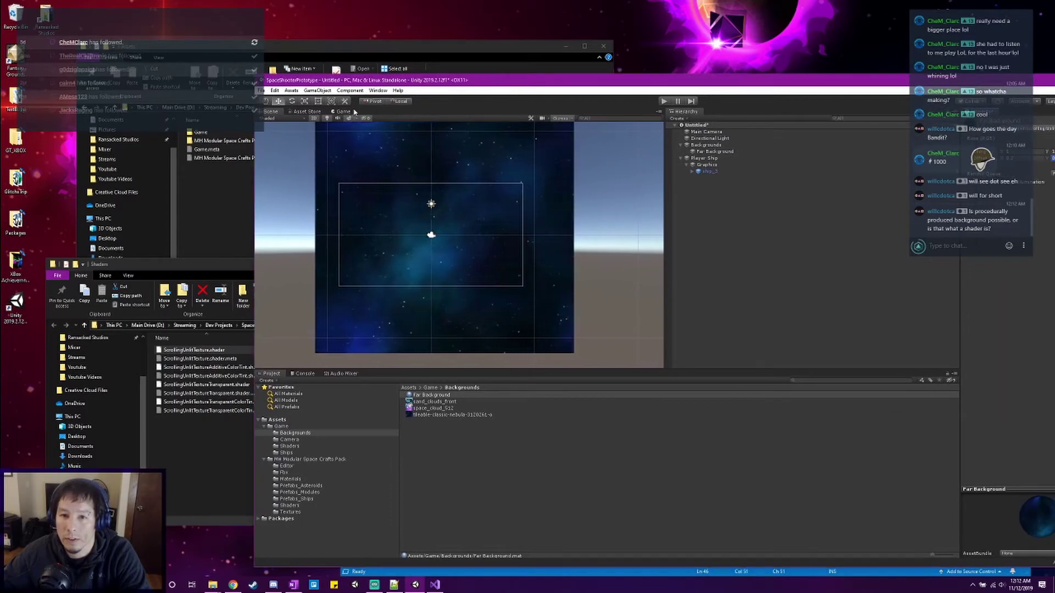
Play the game, check the scrolling background in both the game and scene views, and stop the game.
click(344, 112)
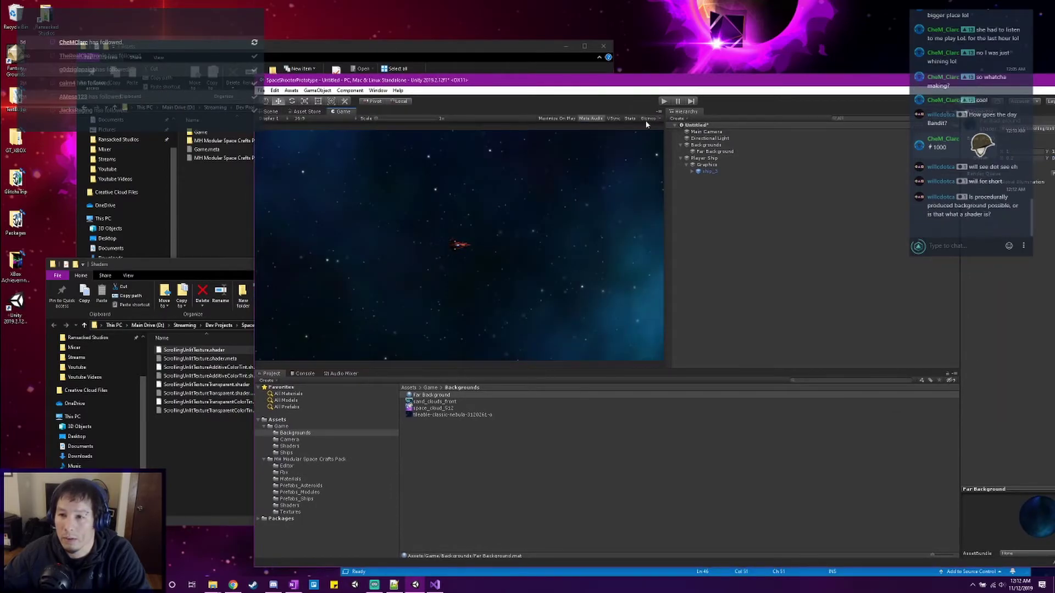
click(664, 103)
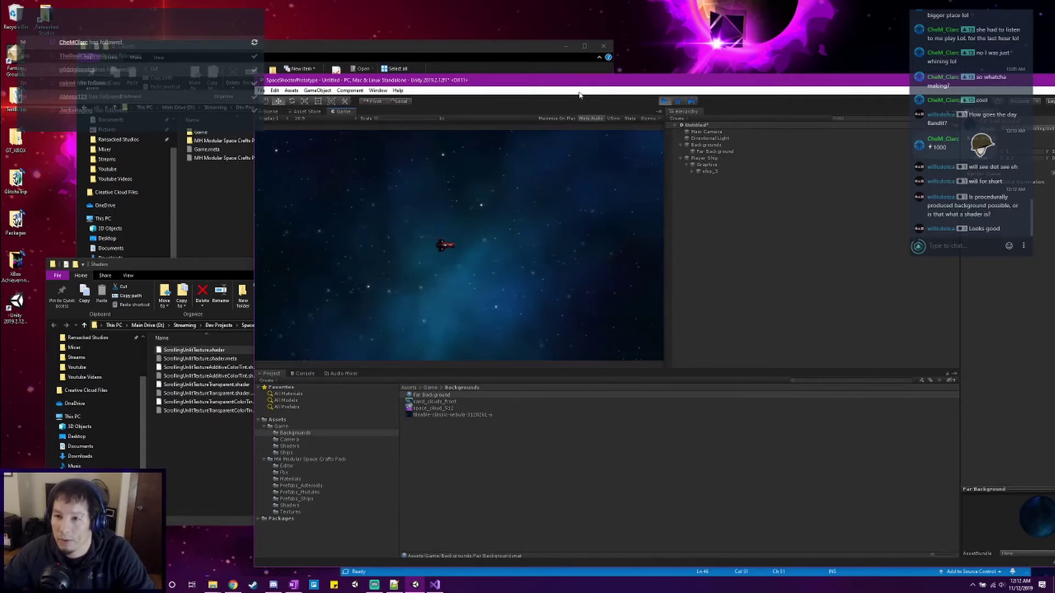
key(a)
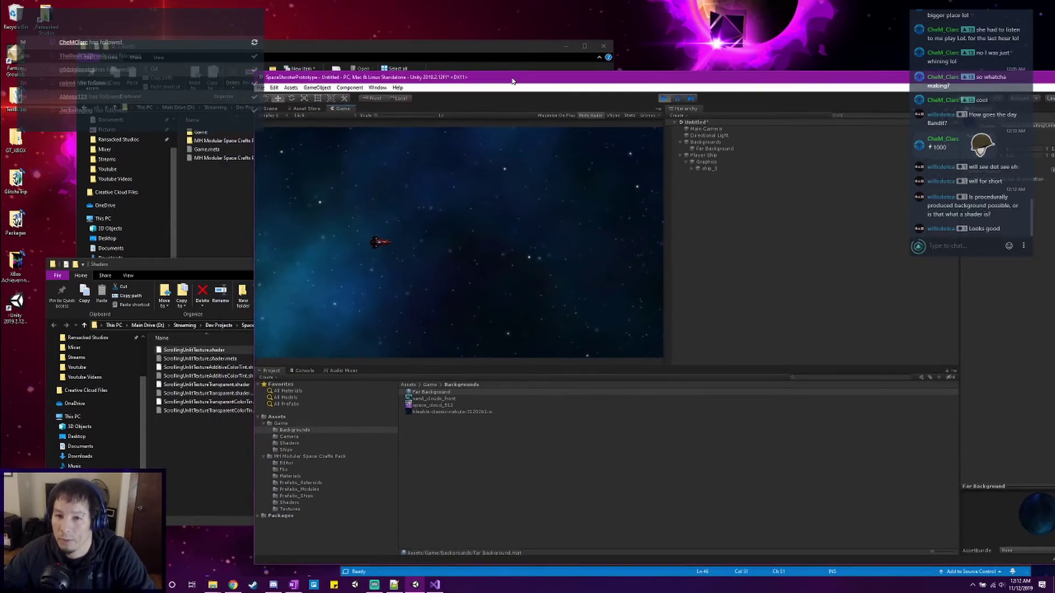
click(270, 108)
scroll(393, 210, down, 3)
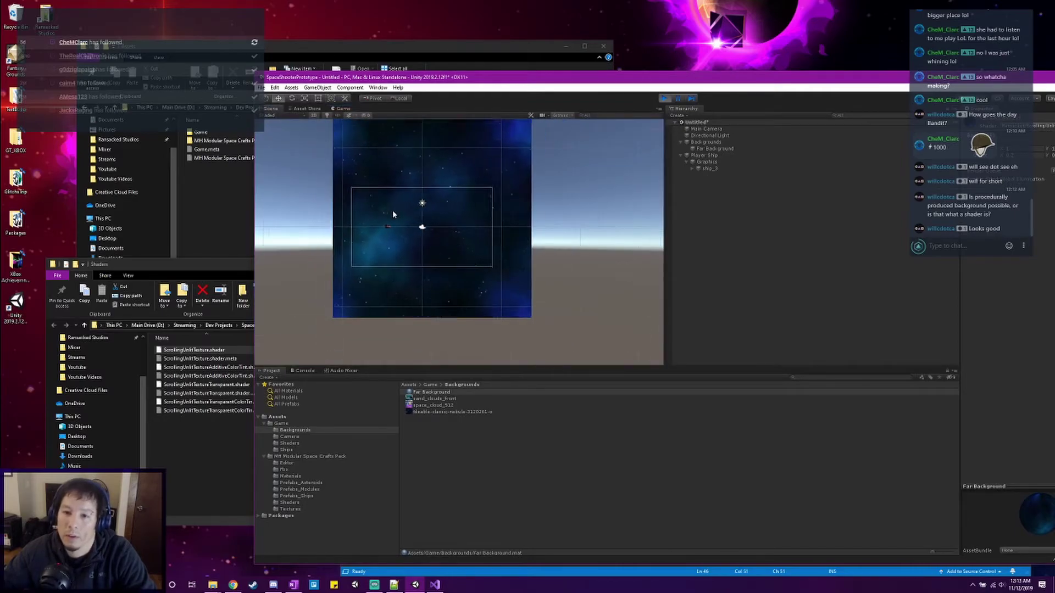
middle_drag(505, 243, 547, 248)
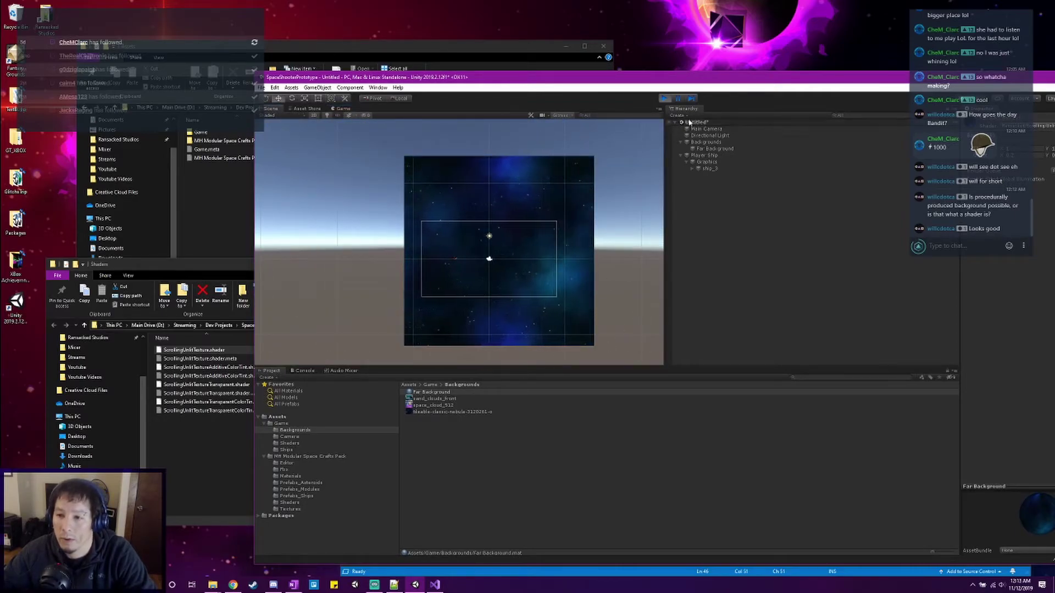
drag(667, 80, 537, 61)
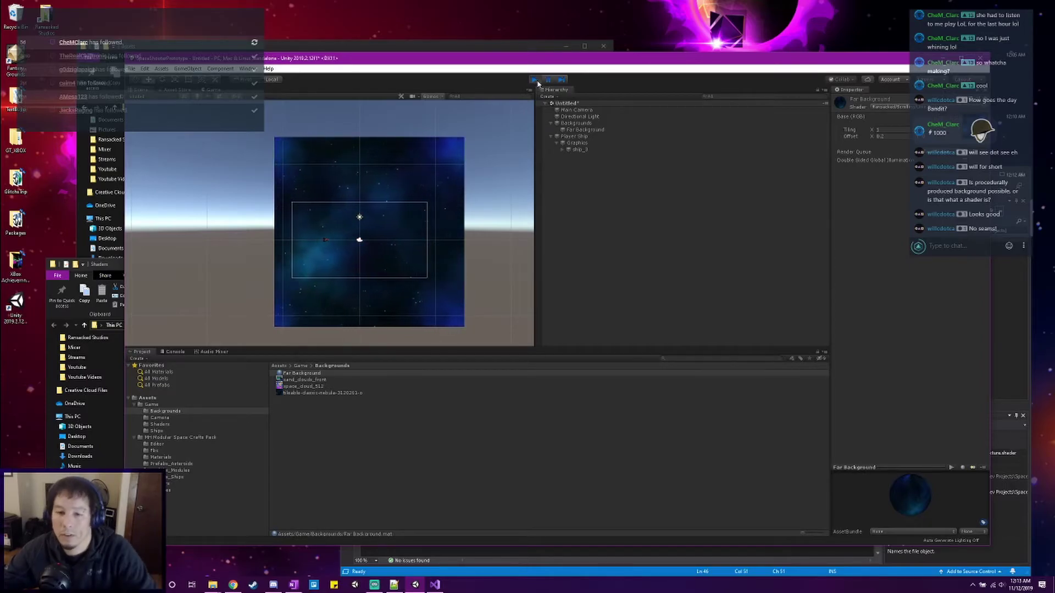
click(535, 79)
Set the Far Background material's tiling to 2 on X and Y, and check the scrolling result in the scene view.
drag(594, 60, 526, 74)
click(823, 143)
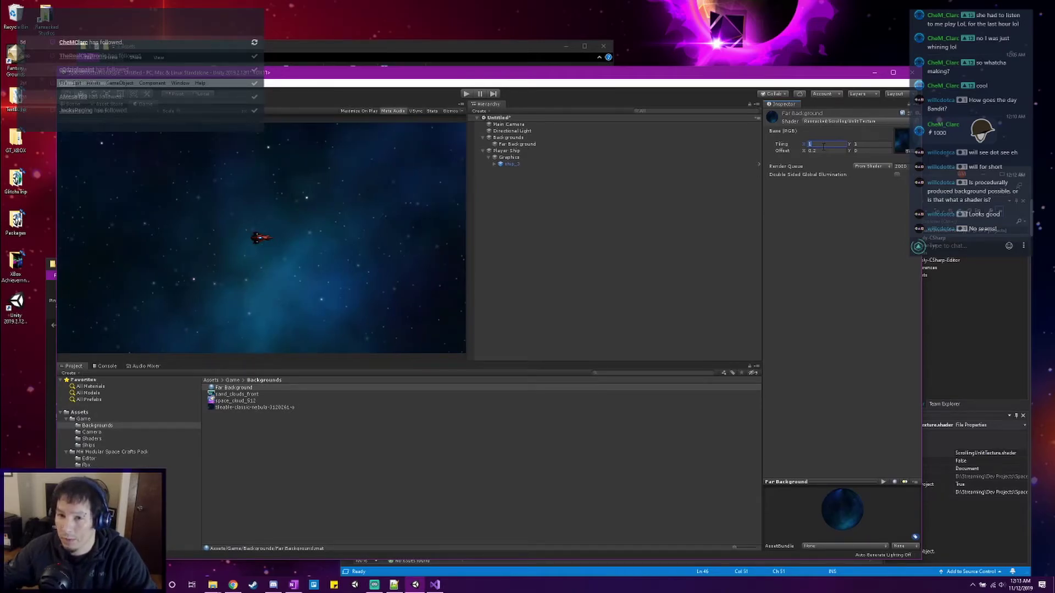
text(2)
key(Tab)
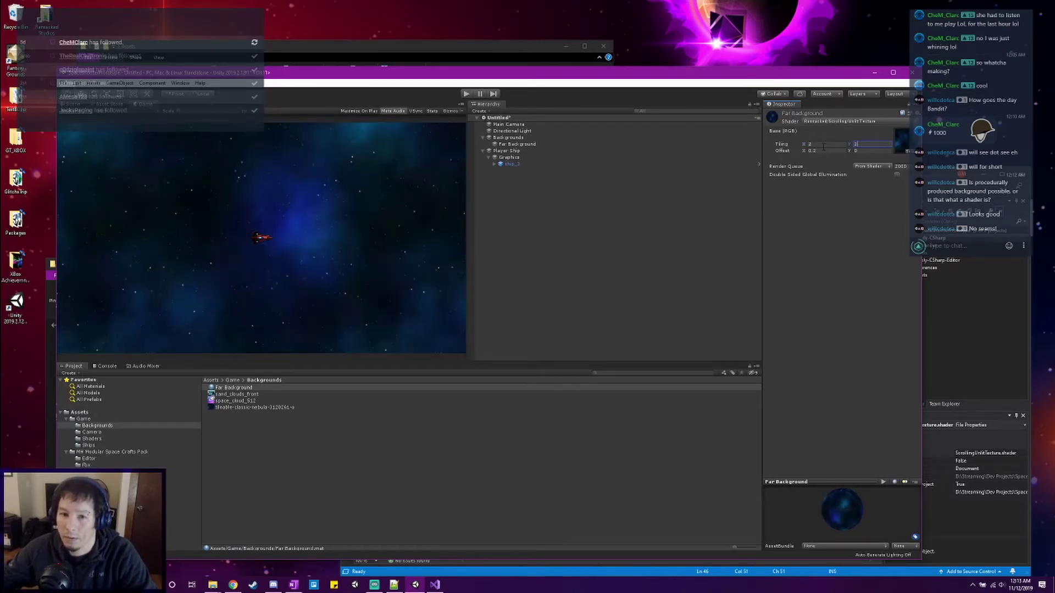
click(321, 214)
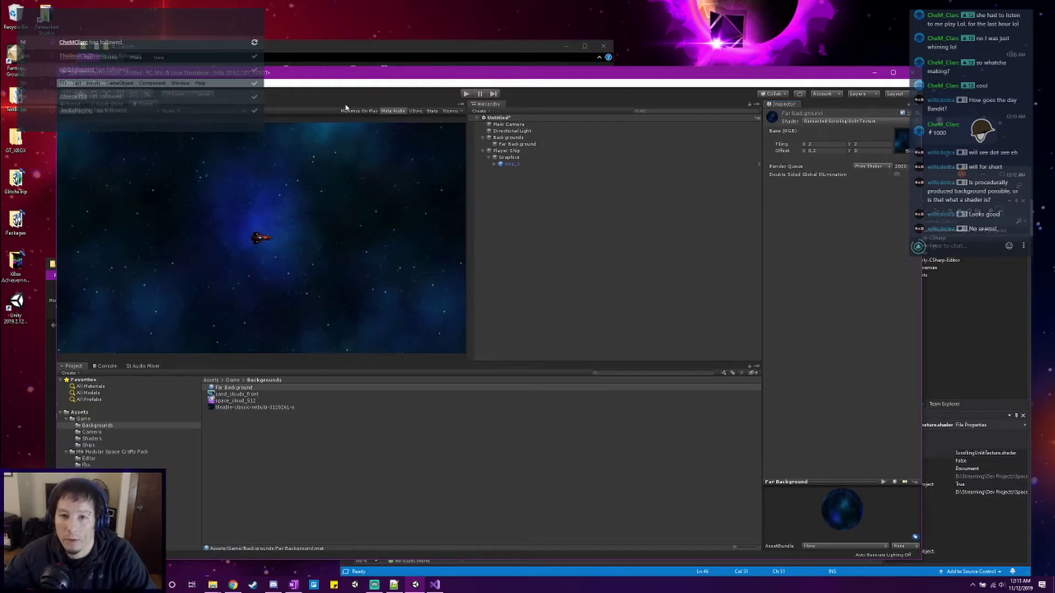
click(74, 104)
scroll(291, 247, up, 5)
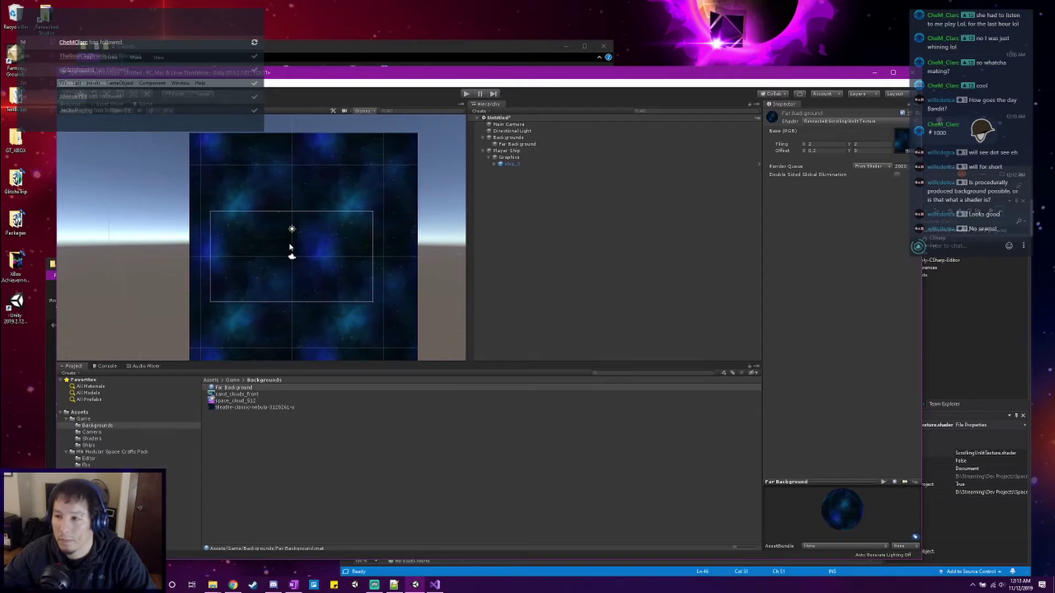
middle_drag(292, 247, 295, 210)
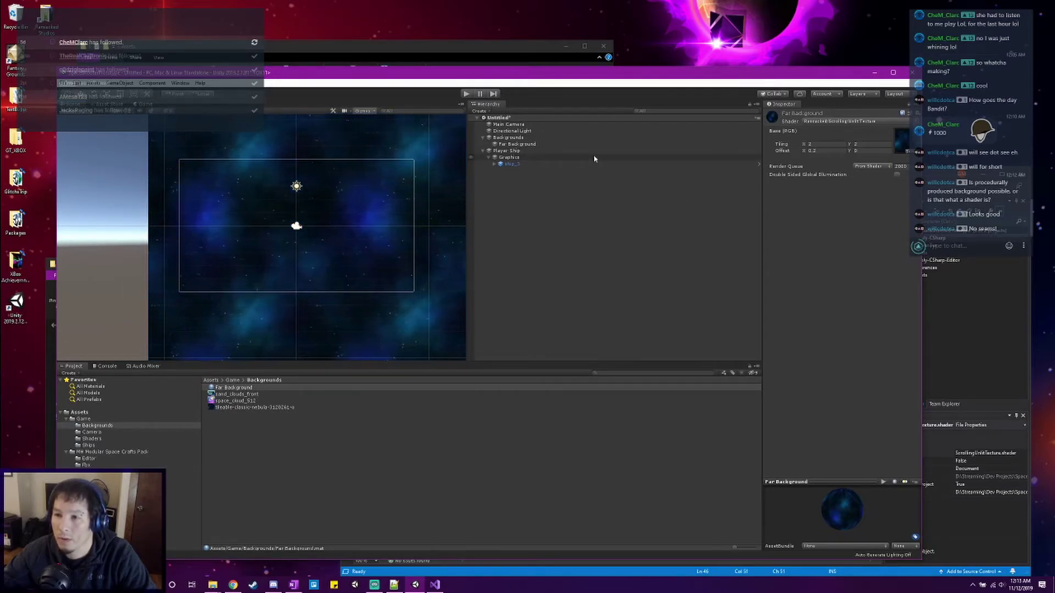
Duplicate the Far Background object in the hierarchy and rename the copy Middle Background.
click(562, 146)
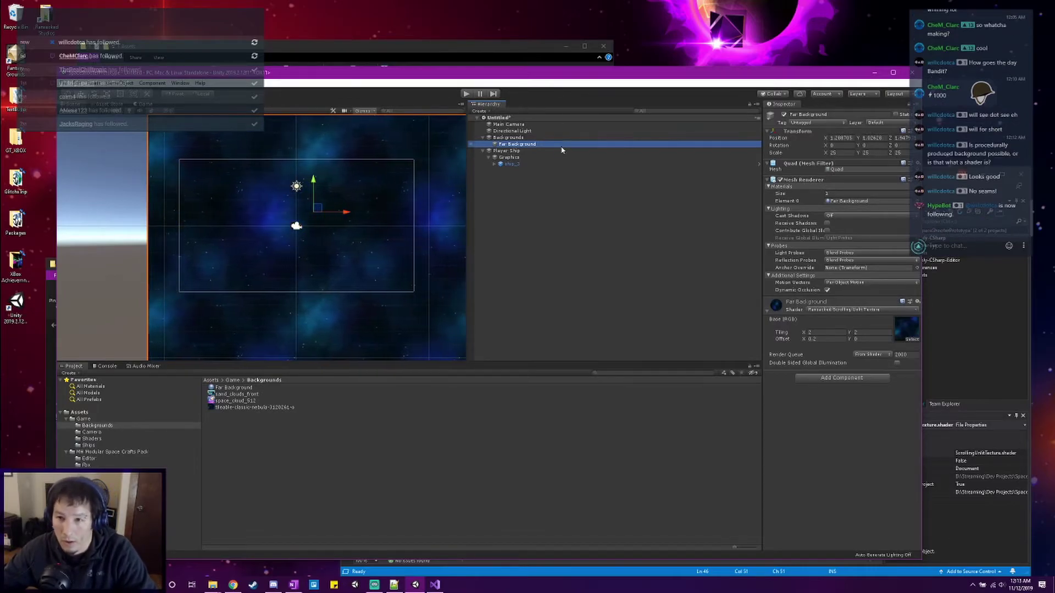
key(ctrl+d)
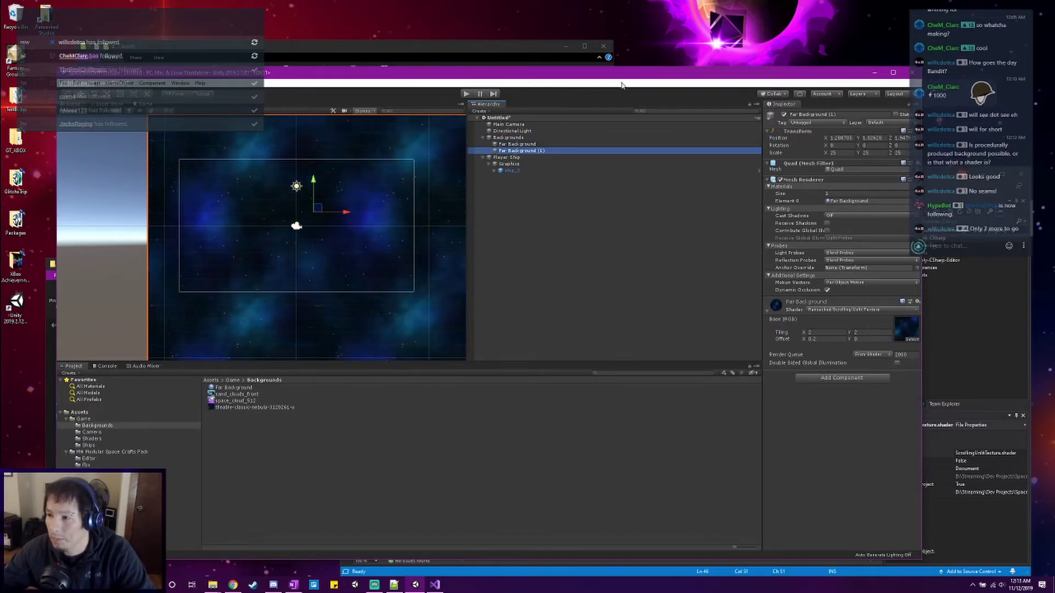
drag(621, 79, 571, 72)
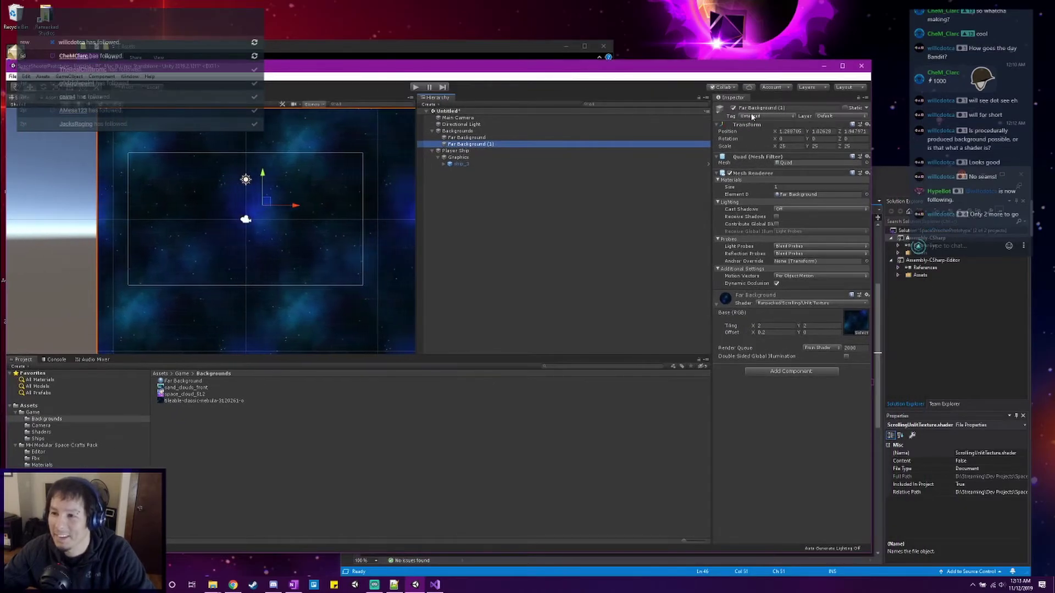
click(741, 108)
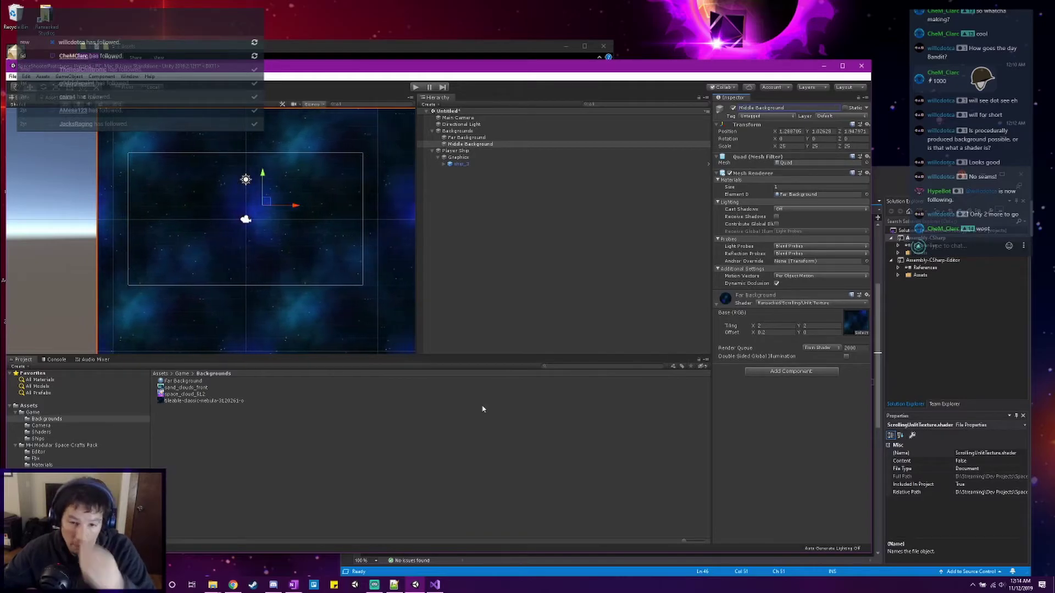
Create a new material named Middle Background in the Backgrounds folder.
right_click(175, 431)
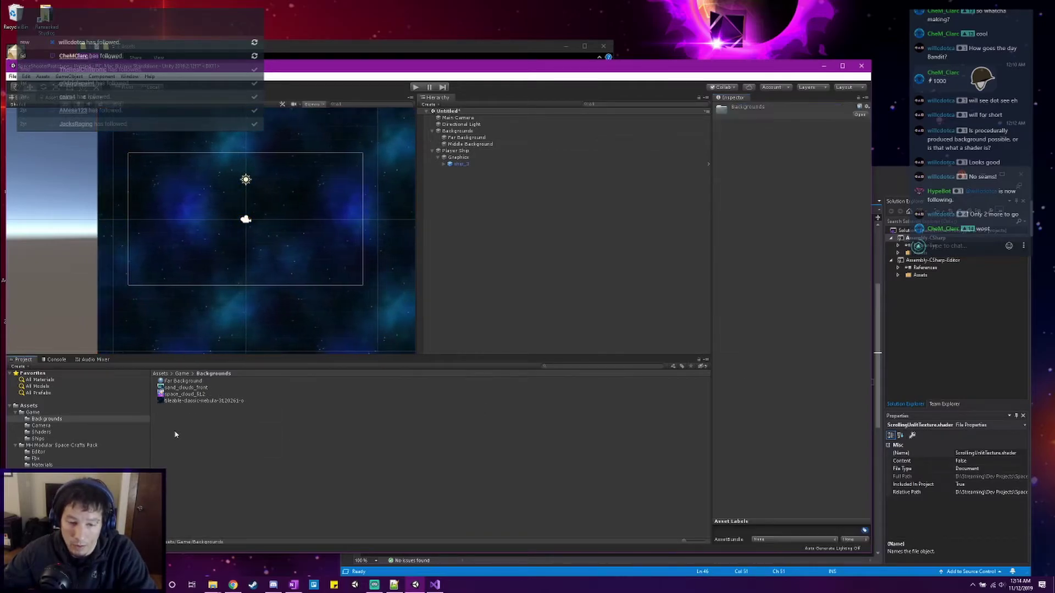
mouse_move(247, 242)
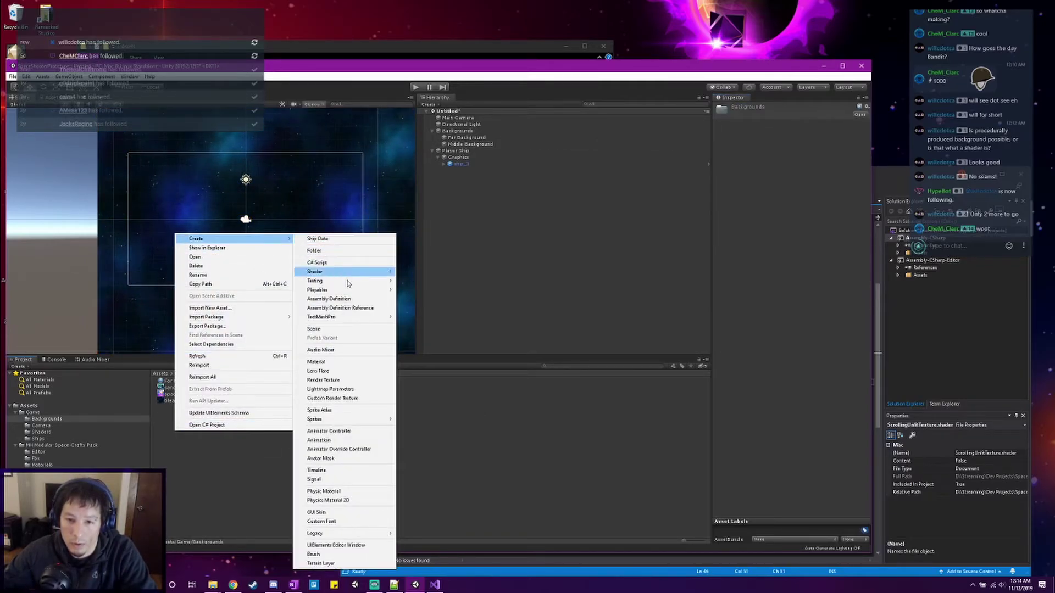
click(344, 364)
text(Middle)
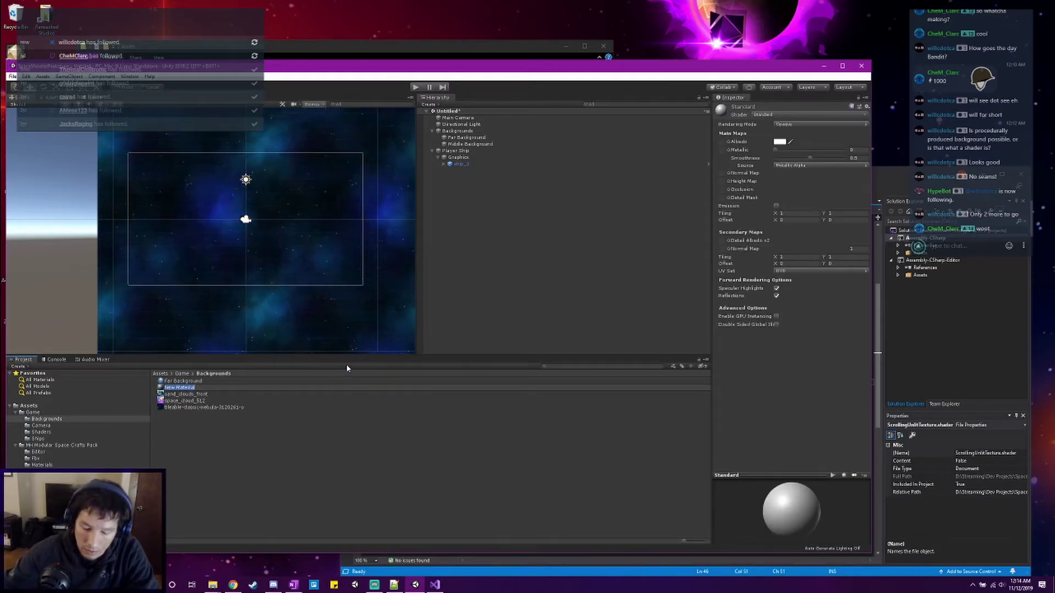
text( Background)
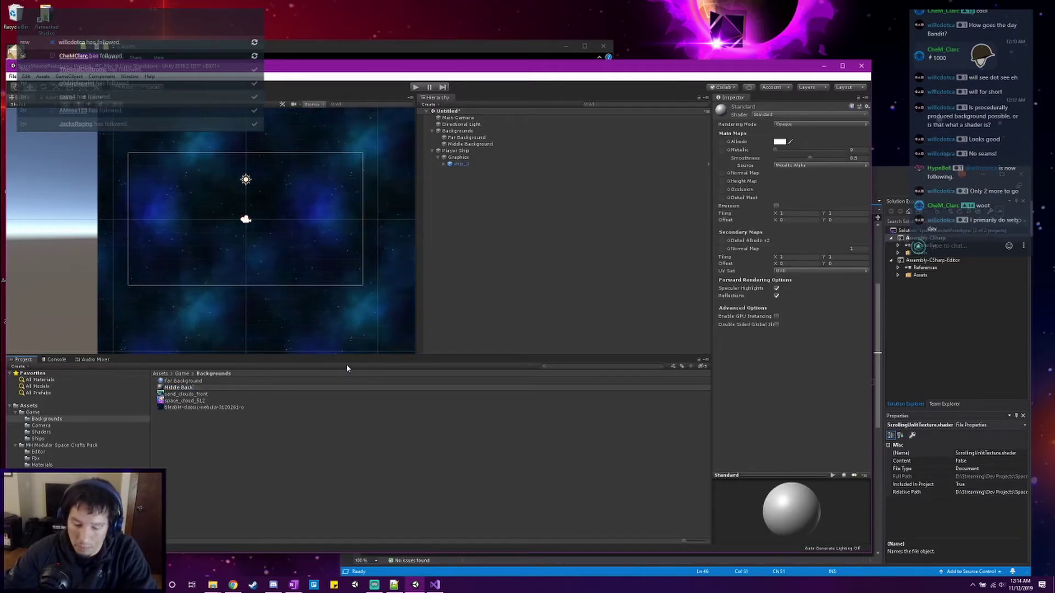
key(Return)
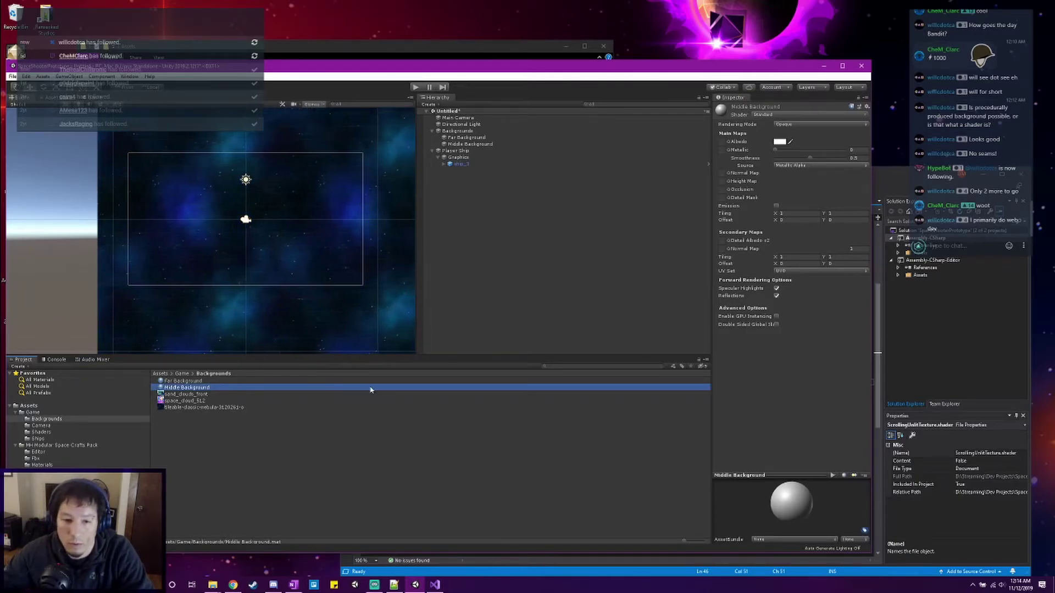
Set the Middle Background material's shader to Ransacked/Scrolling/Unlit Texture and assign sand_clouds_front as its base texture.
scroll(380, 284, down, 1)
scroll(381, 284, down, 1)
middle_drag(374, 279, 344, 262)
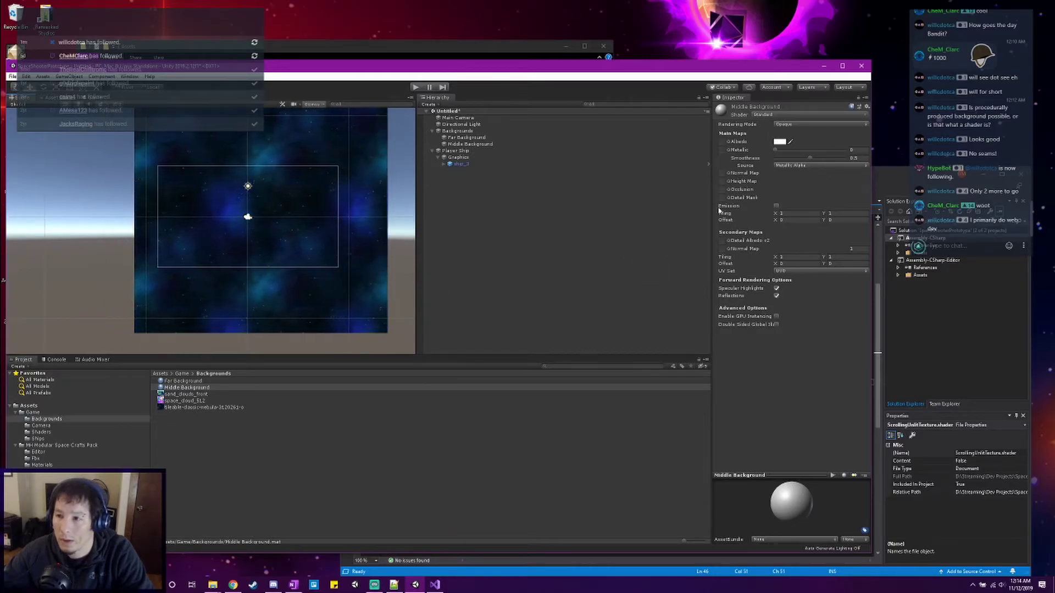
click(770, 113)
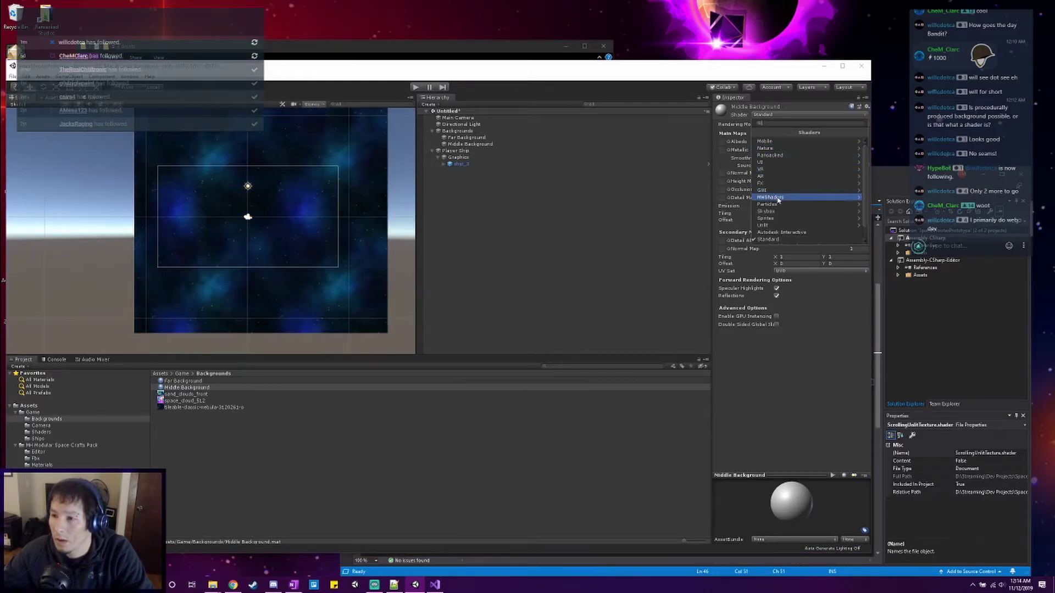
click(787, 157)
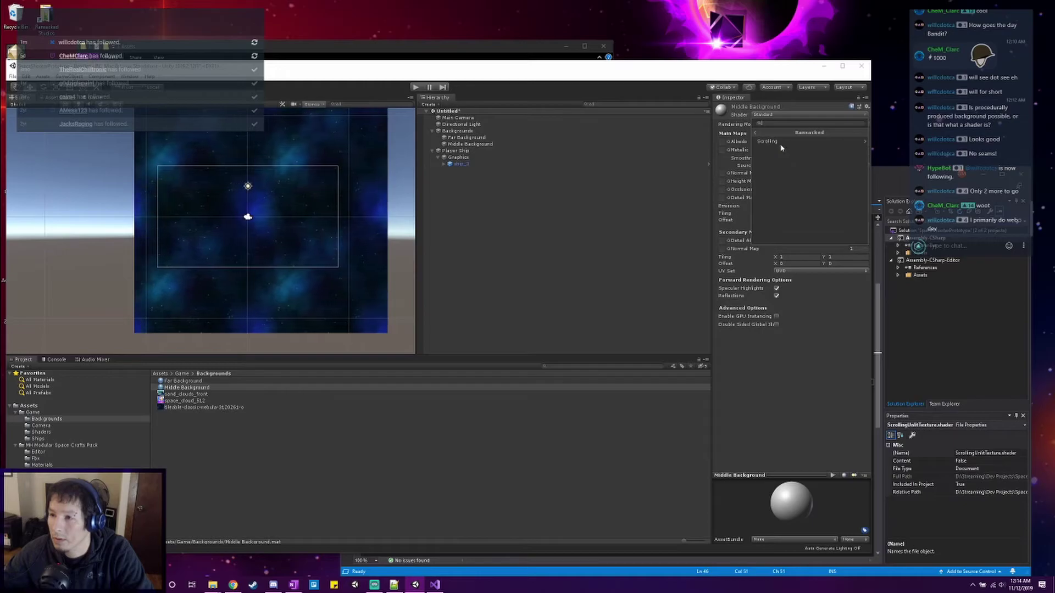
click(779, 142)
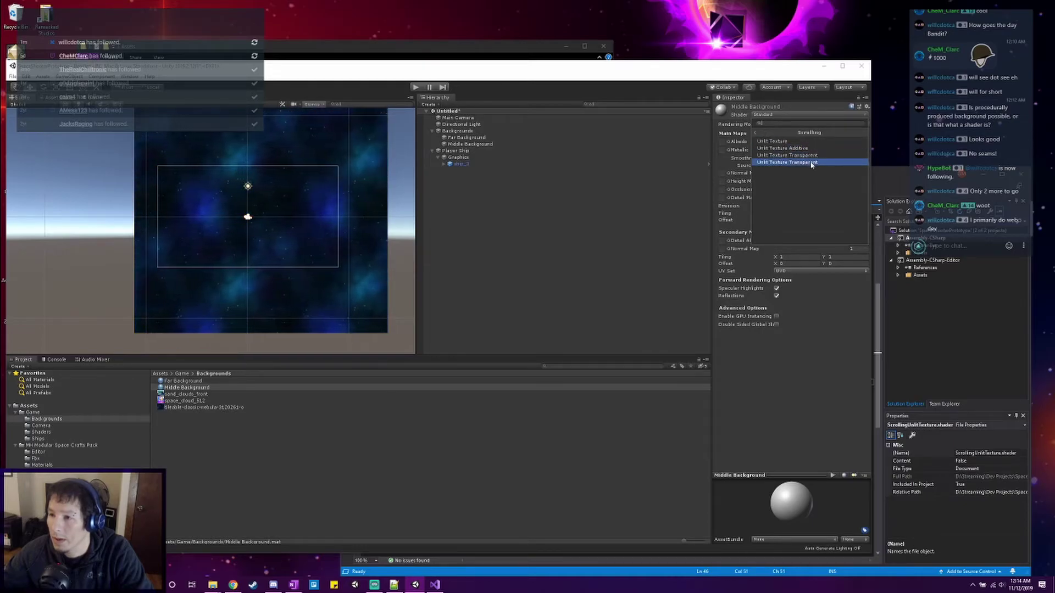
click(772, 142)
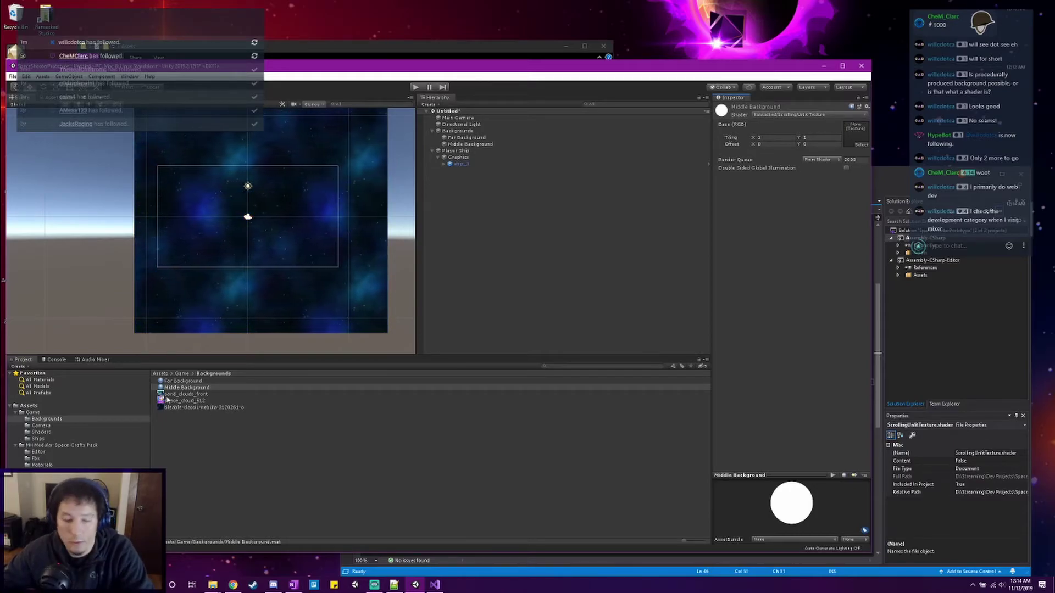
drag(187, 395, 853, 138)
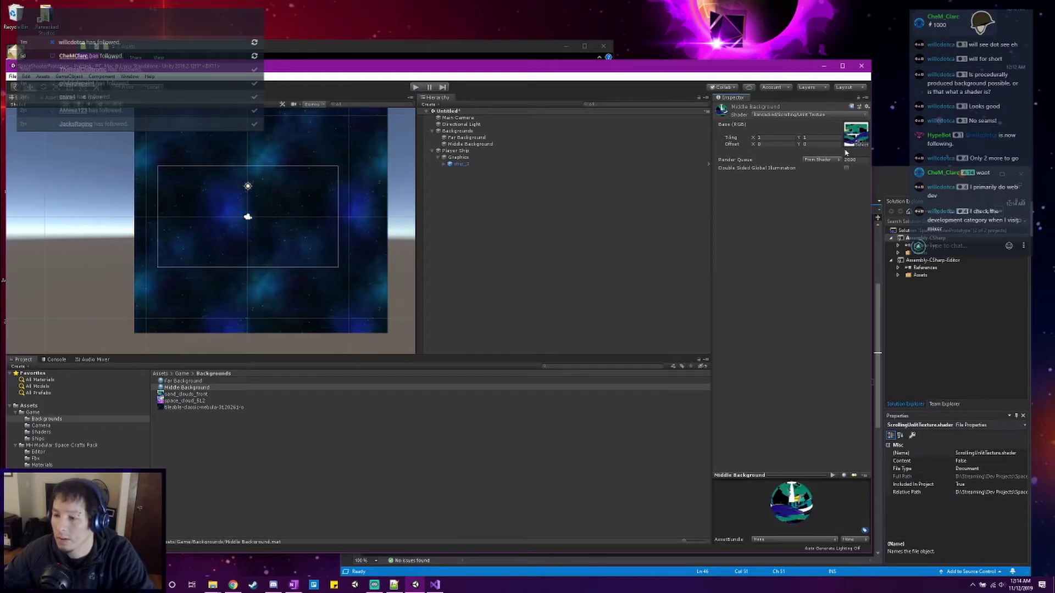
Deactivate the Far Background object and apply the Middle Background material to the Middle Background object.
click(472, 145)
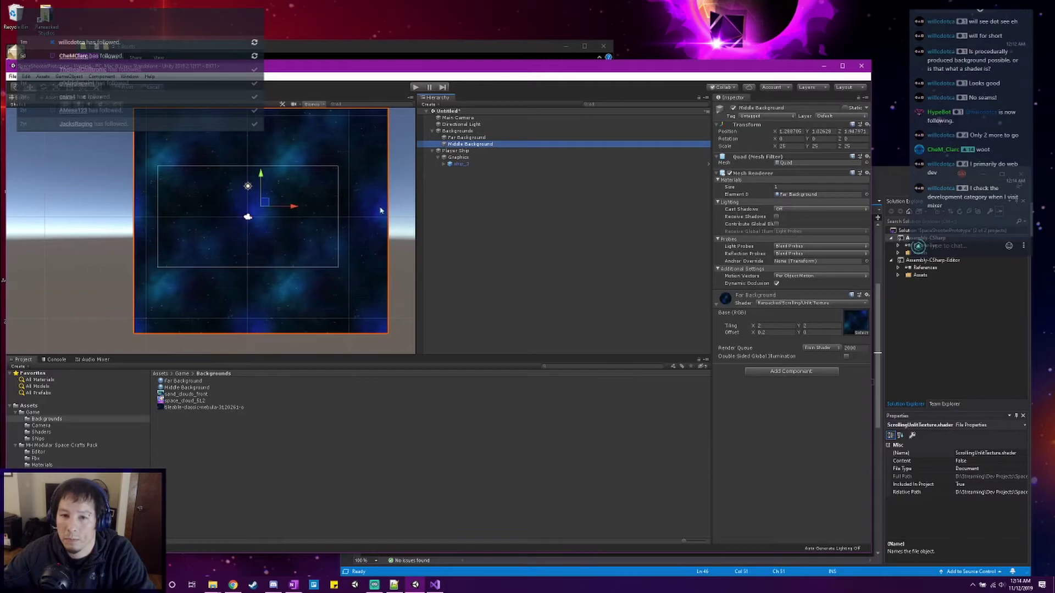
click(484, 138)
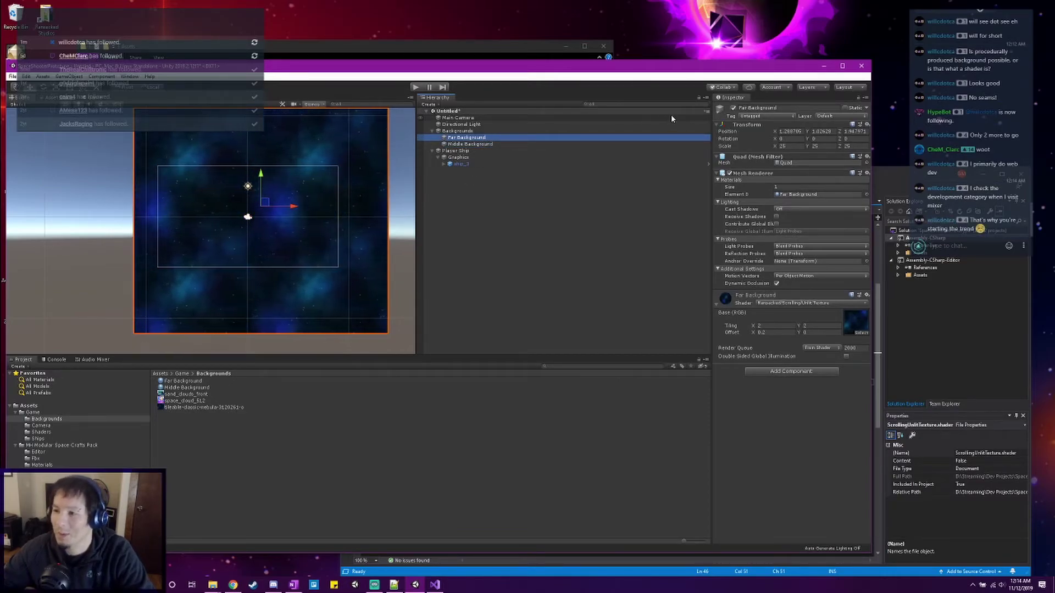
click(733, 108)
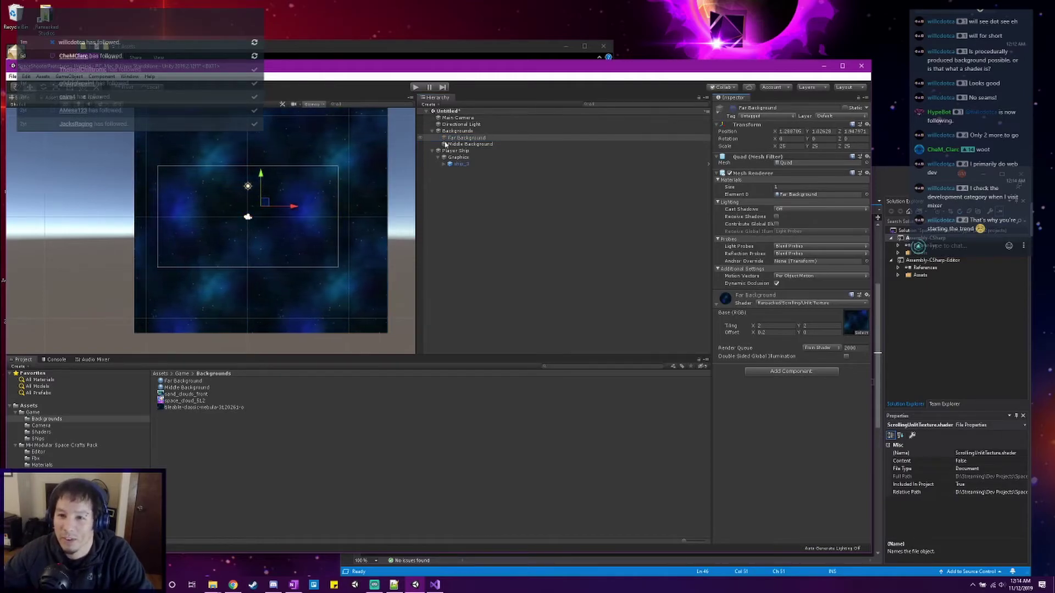
click(465, 144)
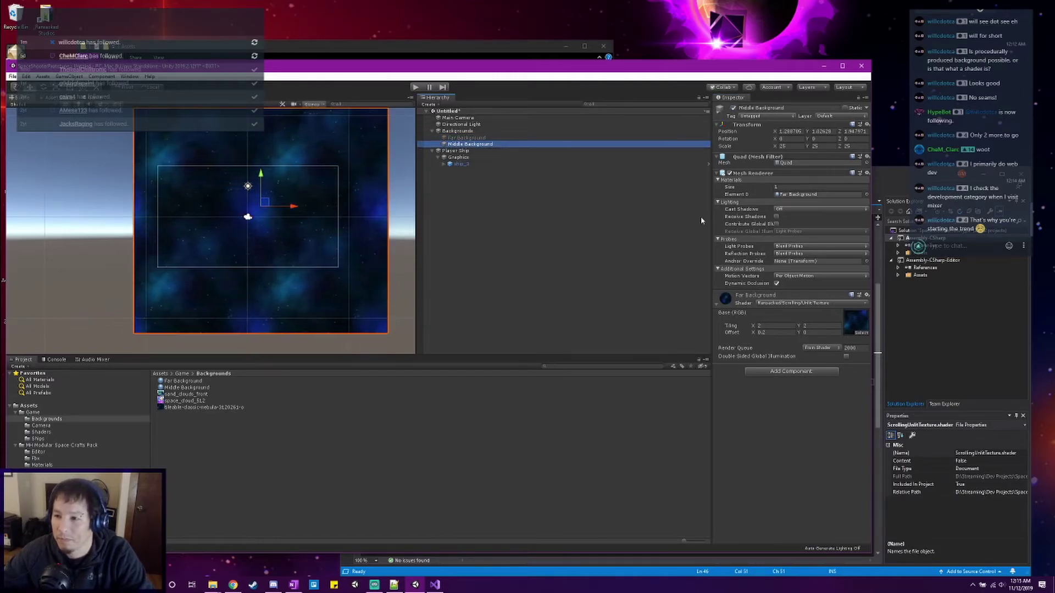
drag(174, 388, 793, 197)
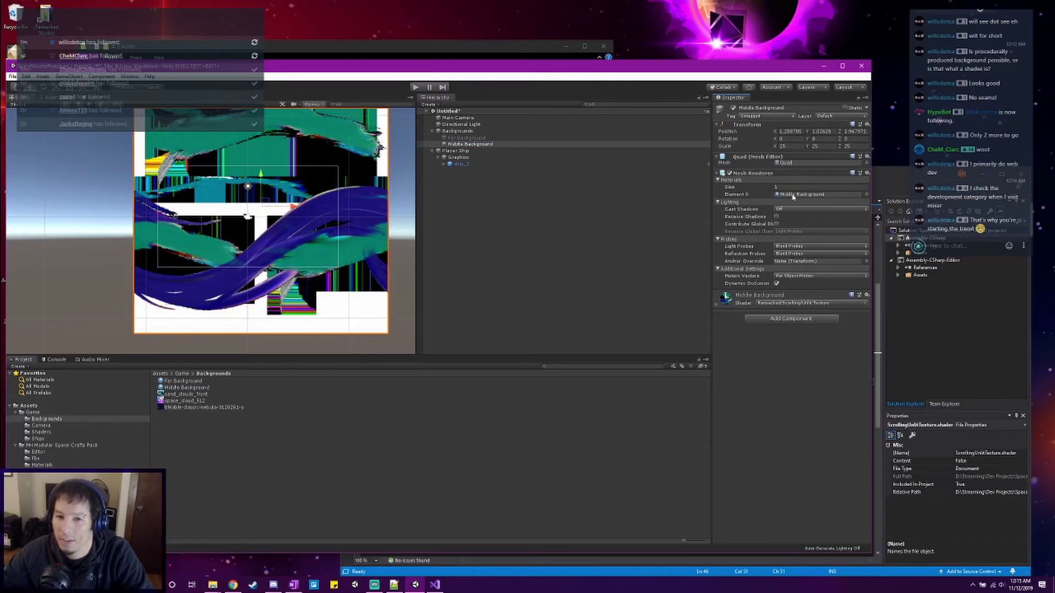
Change the Middle Background material's shader to Ransacked/Scrolling/Unlit Texture Transparent.
click(738, 303)
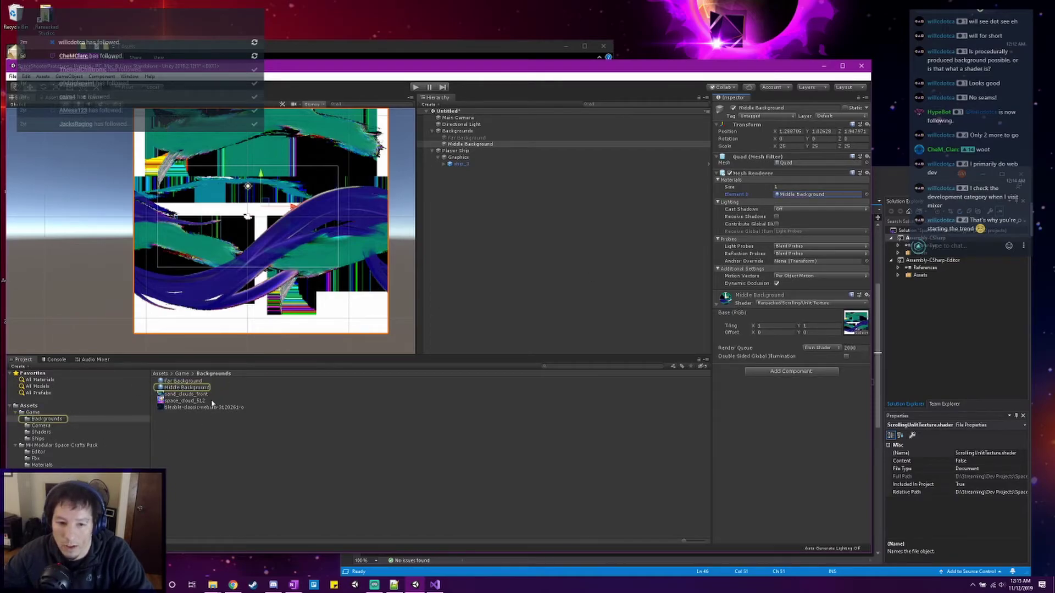
click(792, 303)
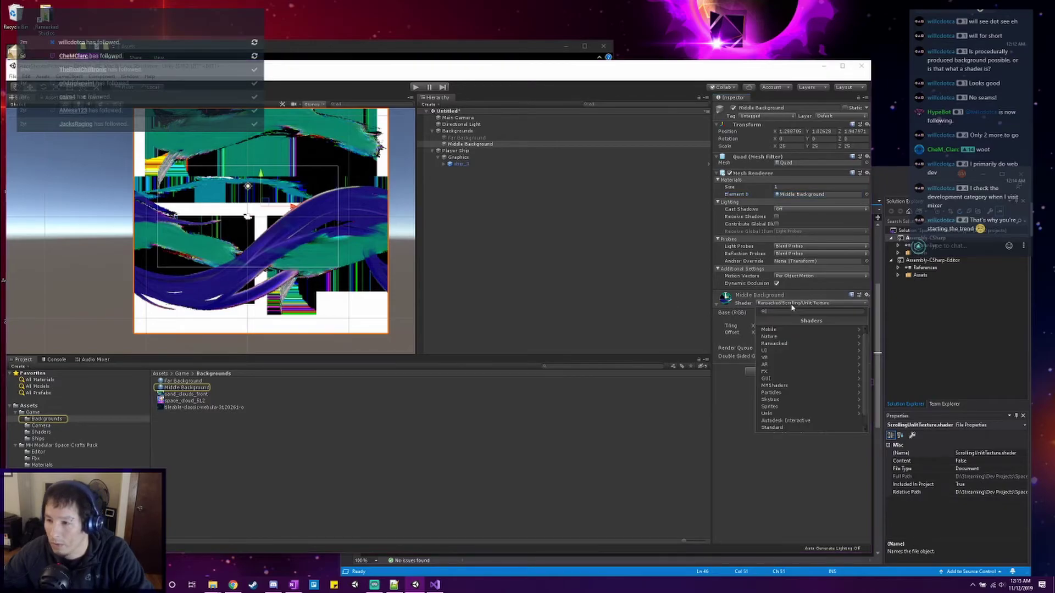
click(796, 341)
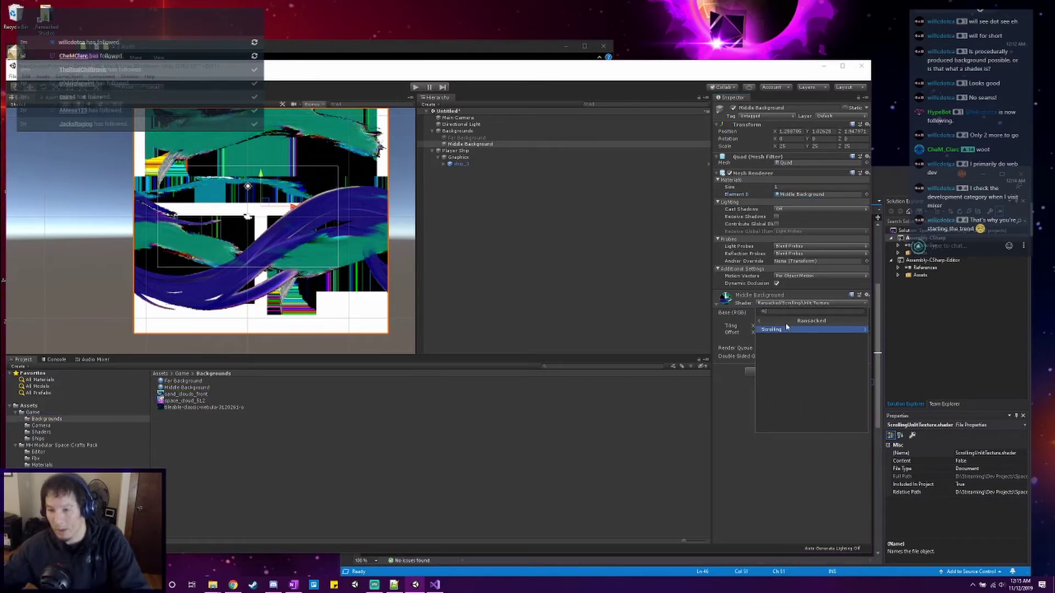
click(787, 329)
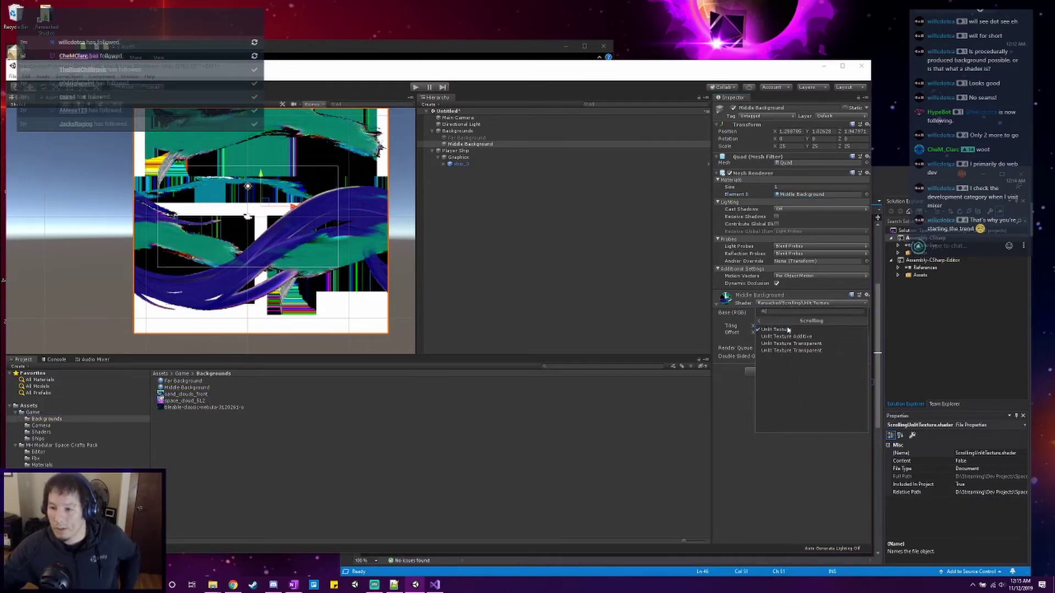
click(826, 348)
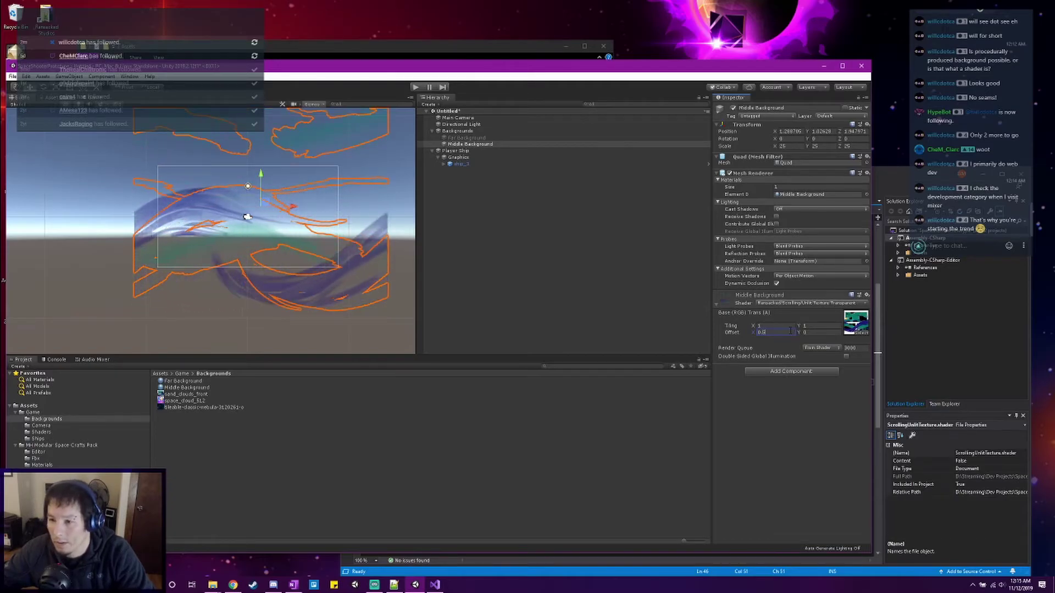
Set the Middle Background material's texture offset to X 0.4 and Y 0.1.
text(.0)
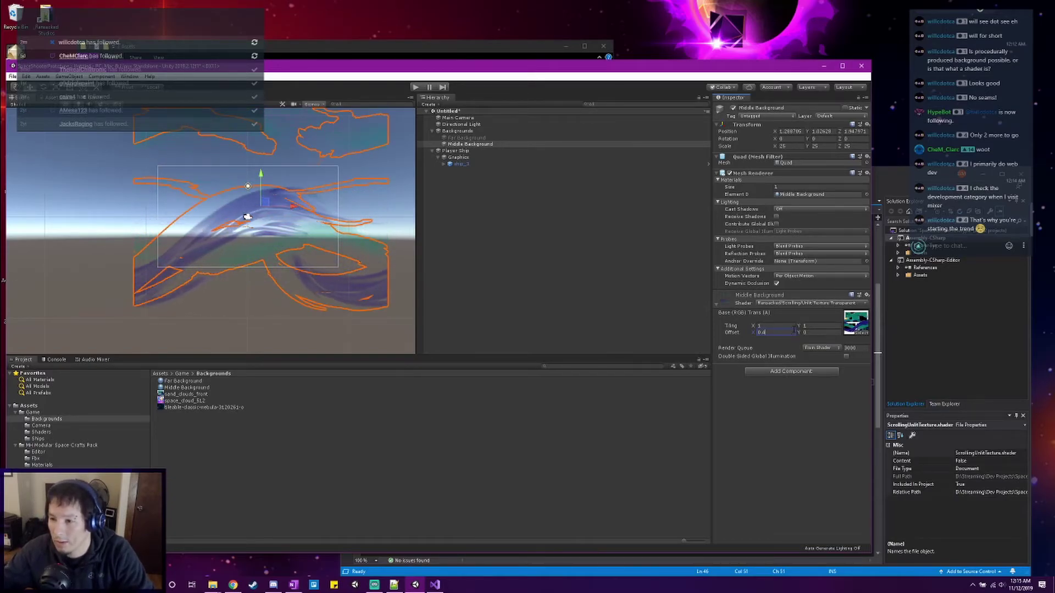
key(Tab)
text(0.1)
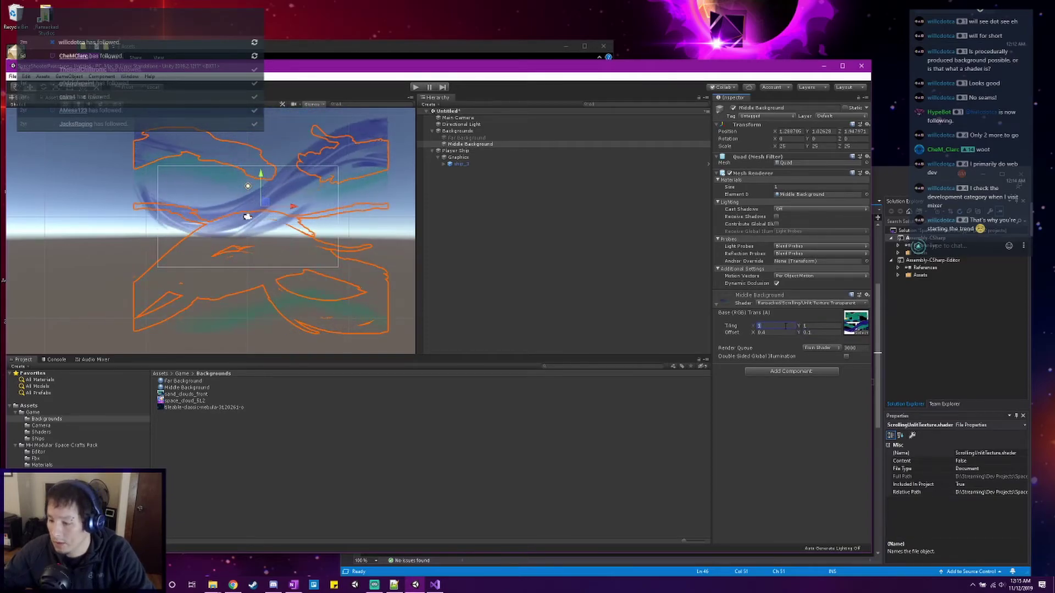
Try an X tiling of 2 on the Middle Background material, and settle on 1.2 for both X and Y.
click(786, 325)
text(2)
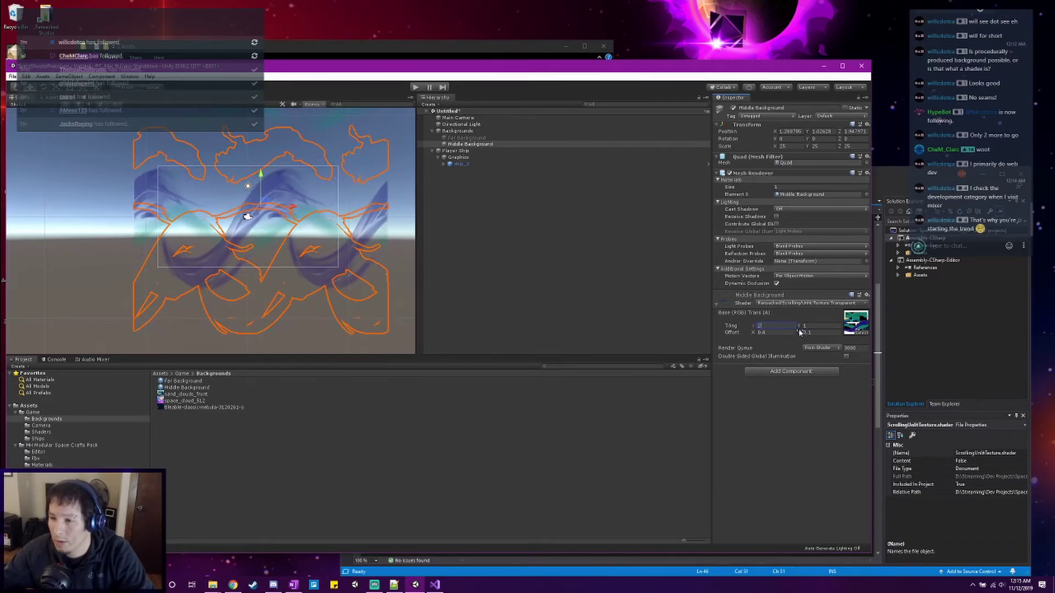
key(BackSpace)
text(1.2)
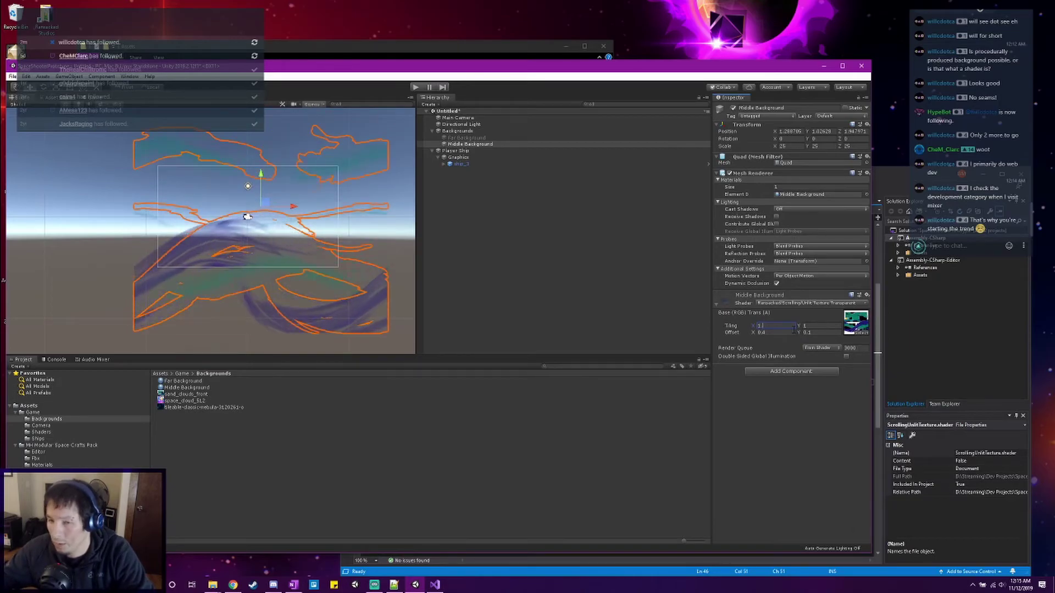
key(Tab)
text(1.2)
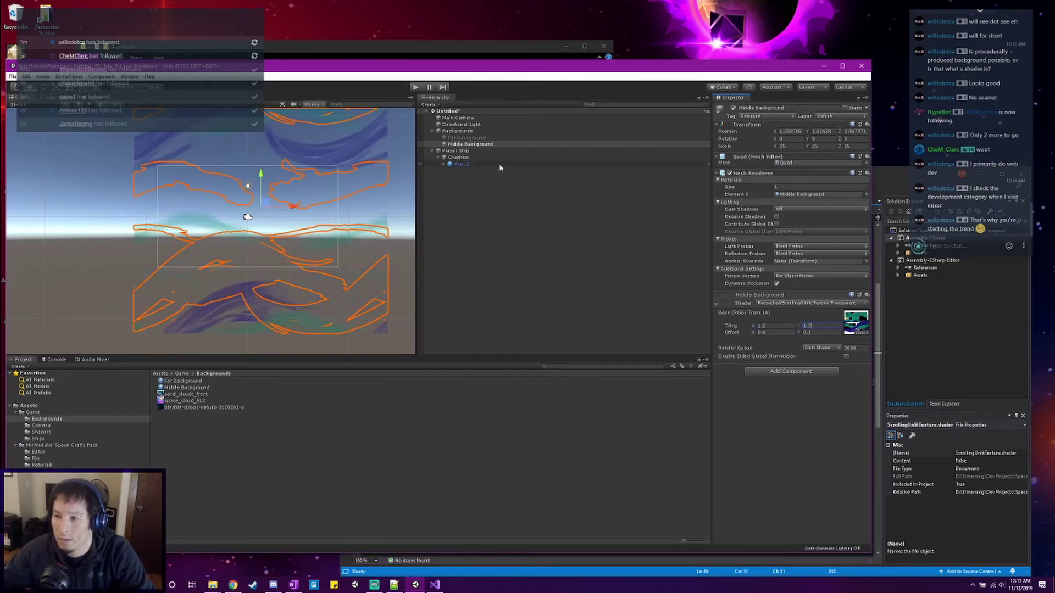
Play-test the middle background's scrolling on its own, stop the game, and reactivate the Far Background object.
click(416, 88)
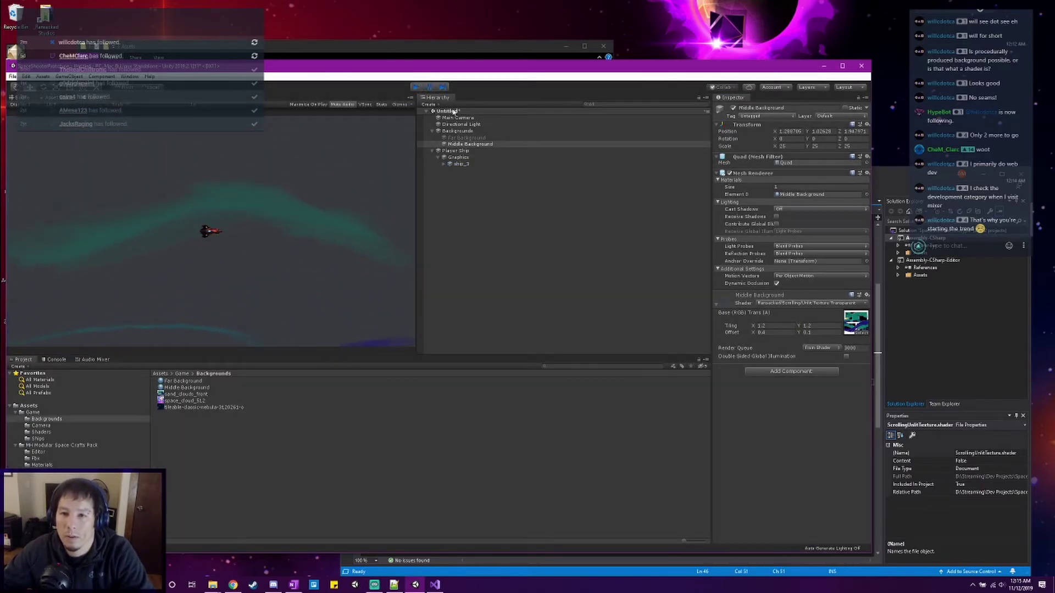
click(417, 87)
click(654, 137)
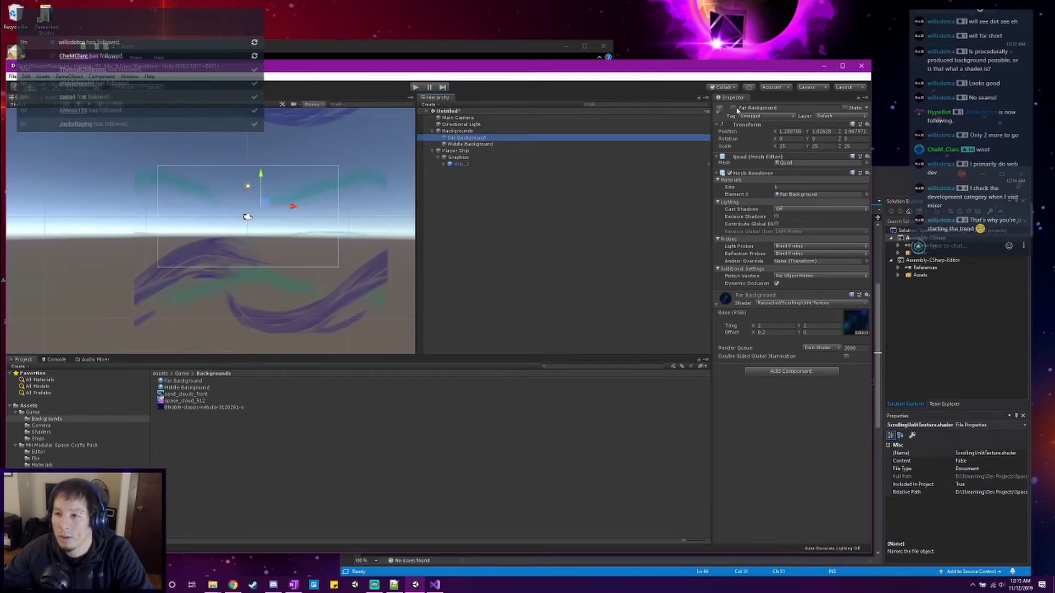
click(733, 108)
Play-test the combined far and middle backgrounds while flying the ship around, and stop the game.
click(417, 87)
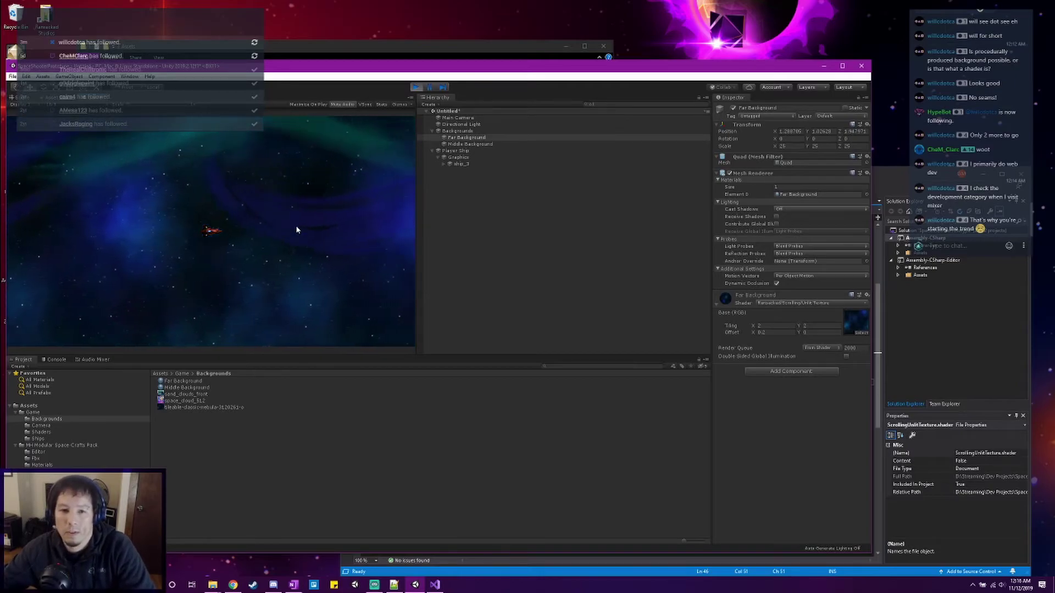
key(a)
key(w)
key(d)
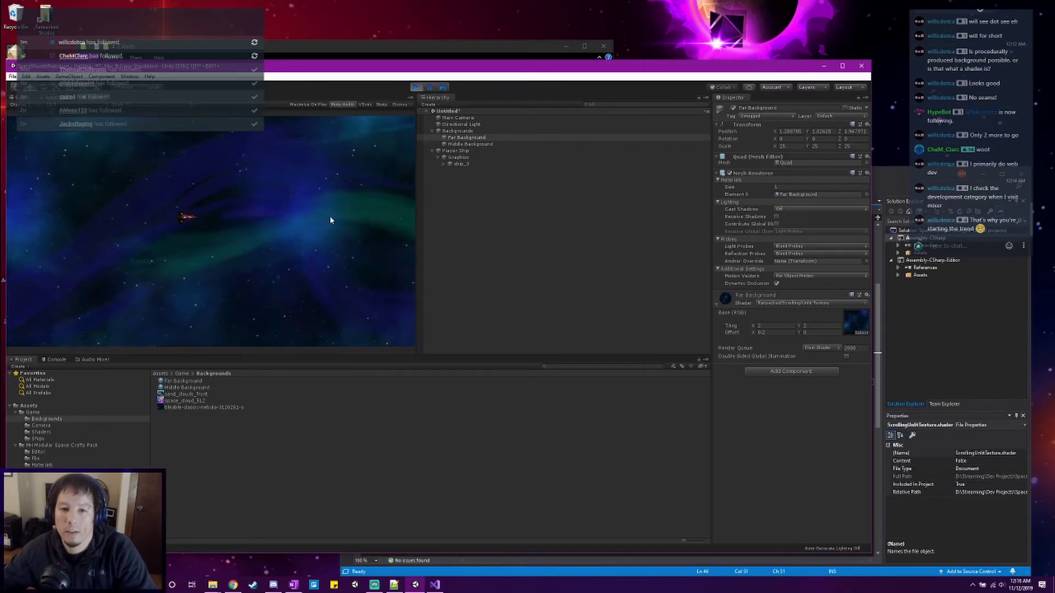
key(a)
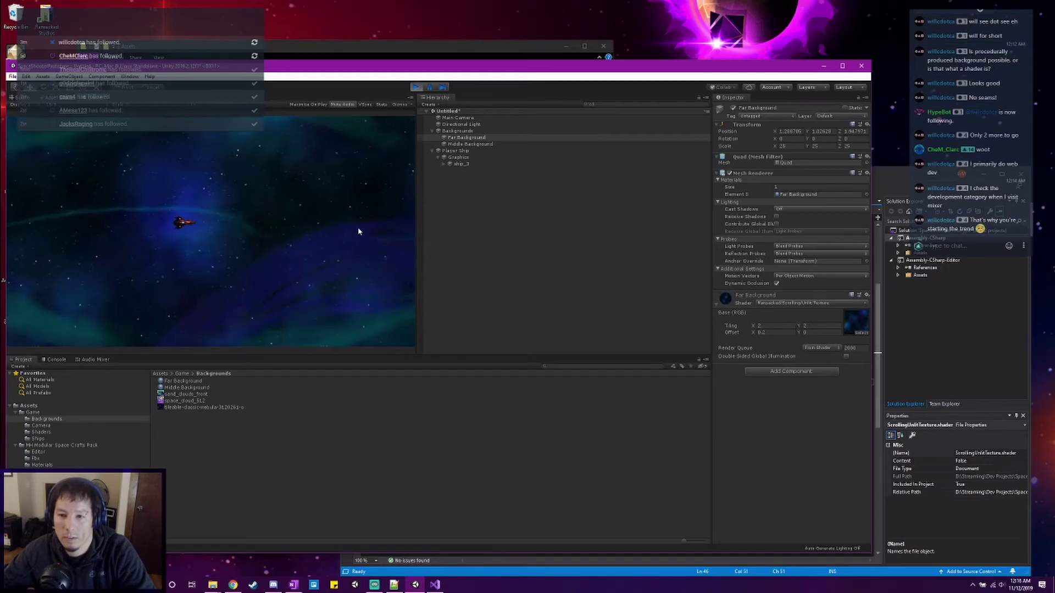
key(w)
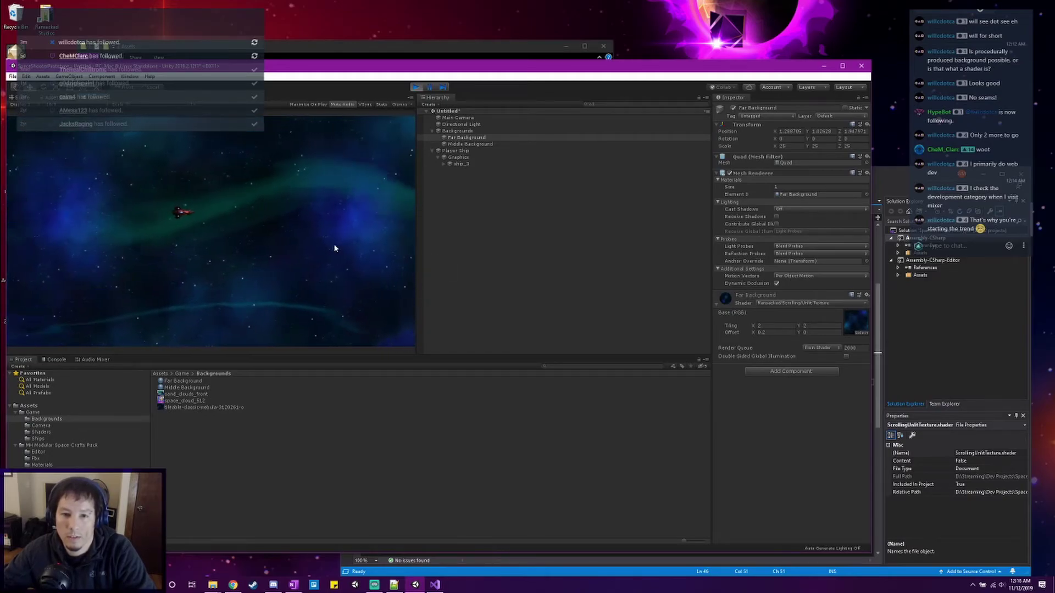
click(416, 88)
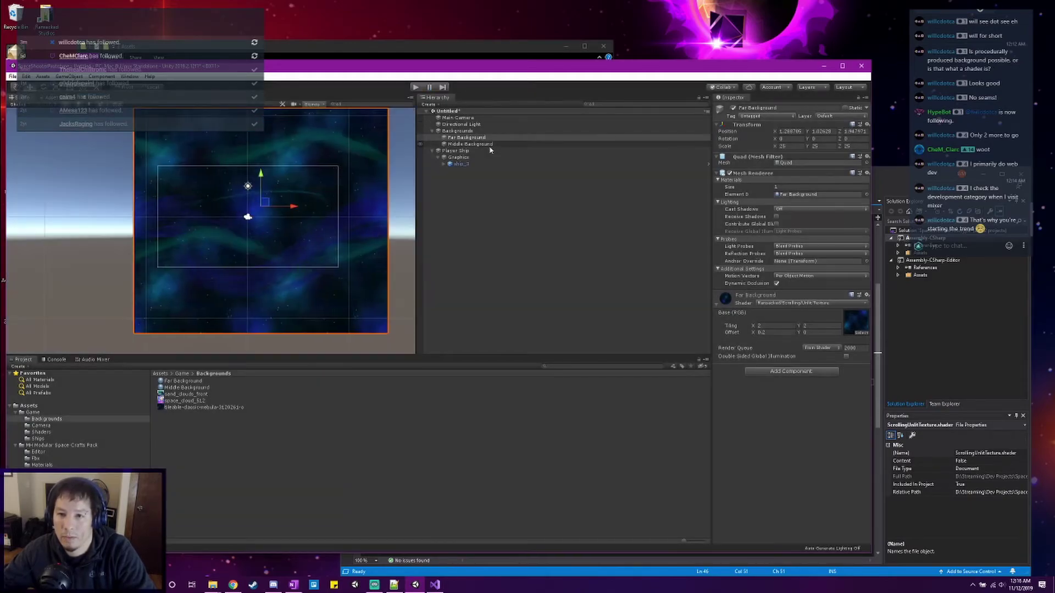
Duplicate the Middle Background object and rename the copy Front Layer.
click(491, 145)
key(ctrl+d)
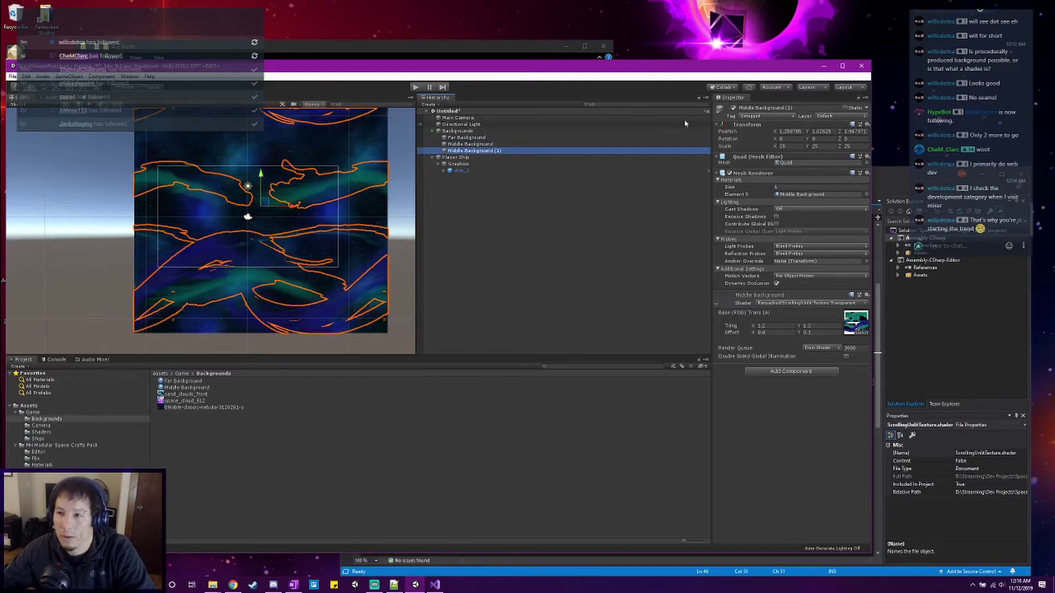
click(770, 108)
text(Fro)
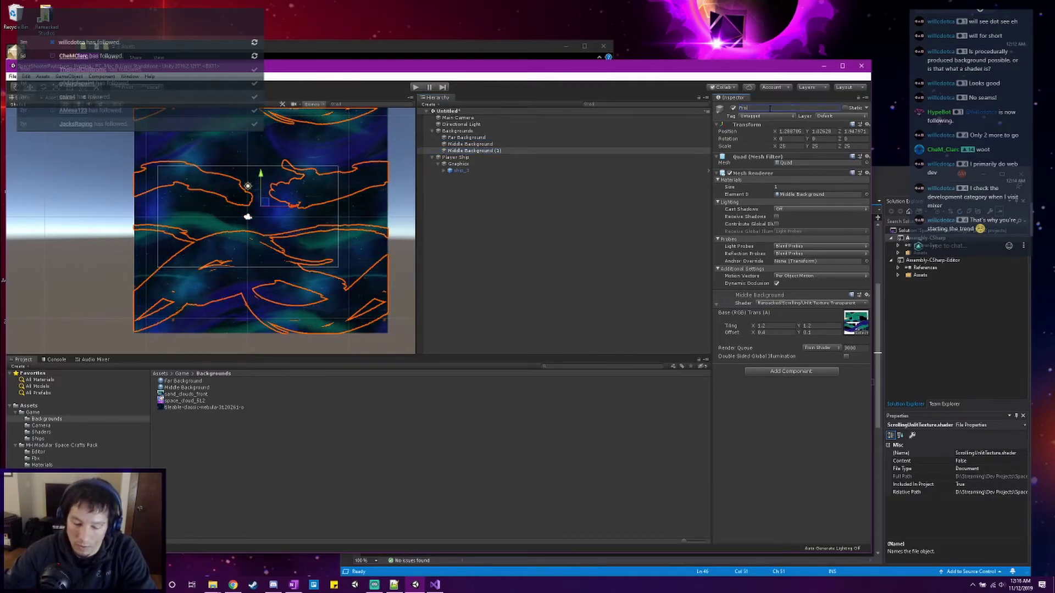
text(nt Layer)
key(Return)
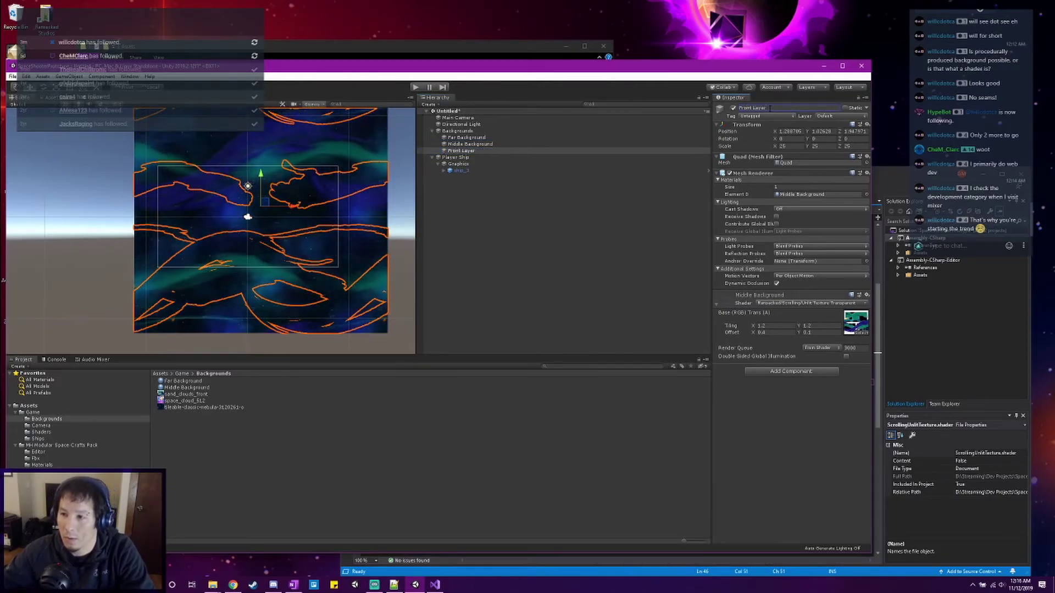
Create a new material named Front Background in the Backgrounds folder.
right_click(220, 404)
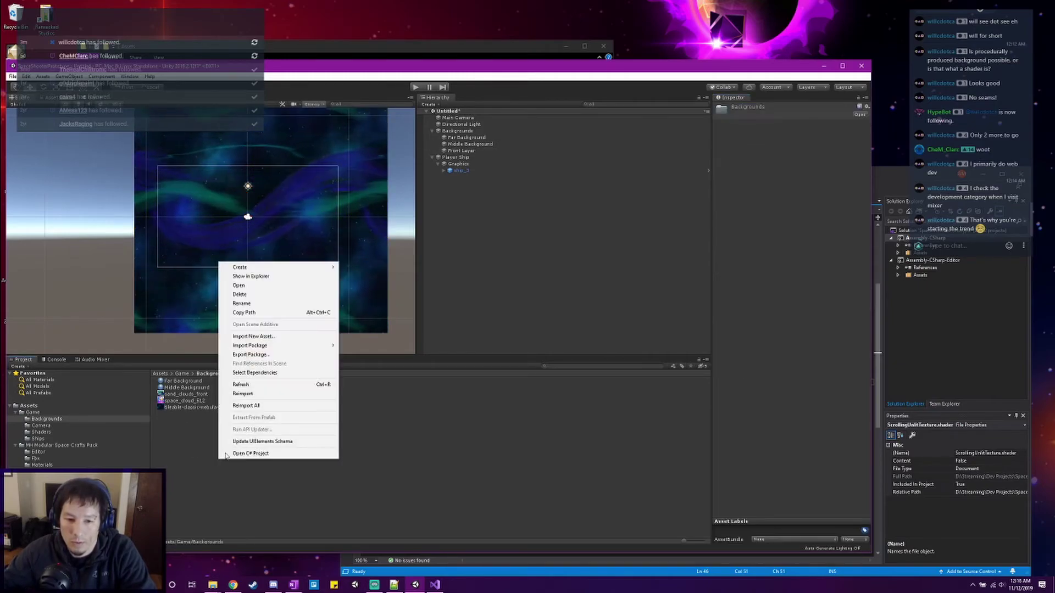
mouse_move(277, 267)
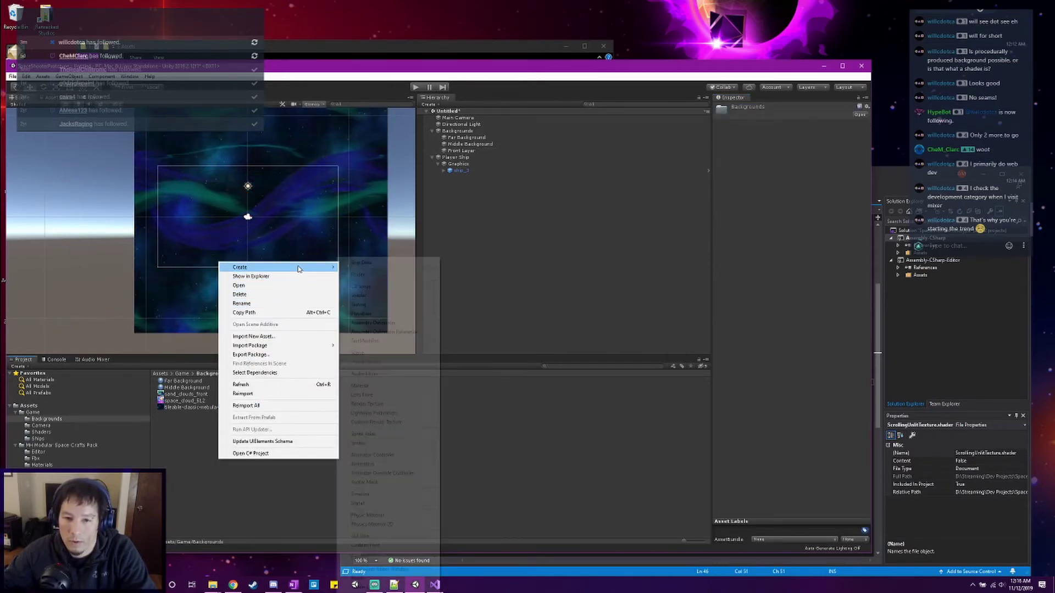
click(393, 386)
text(Fro)
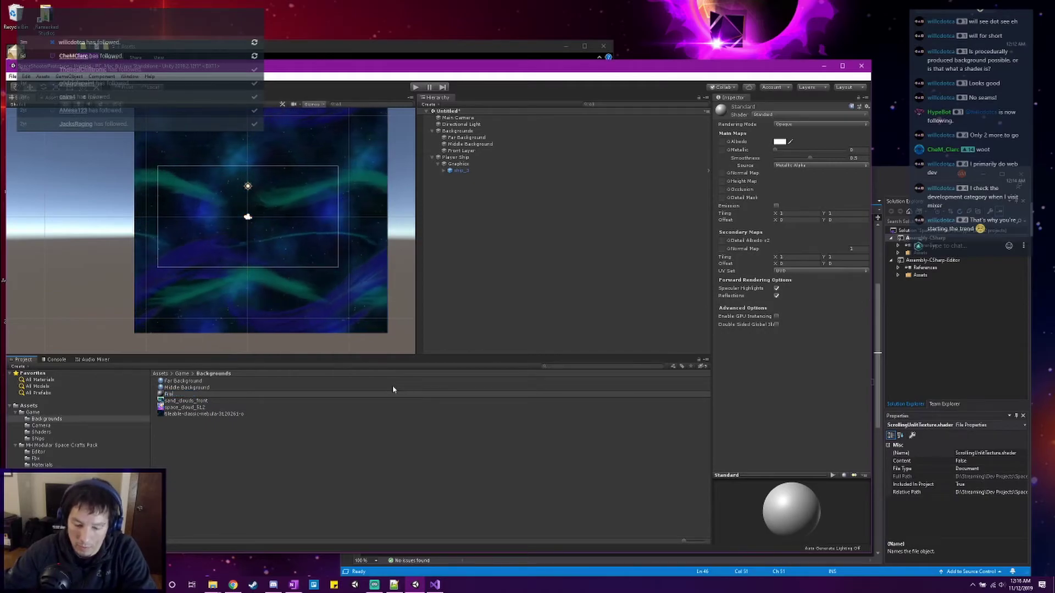
text(nt Background)
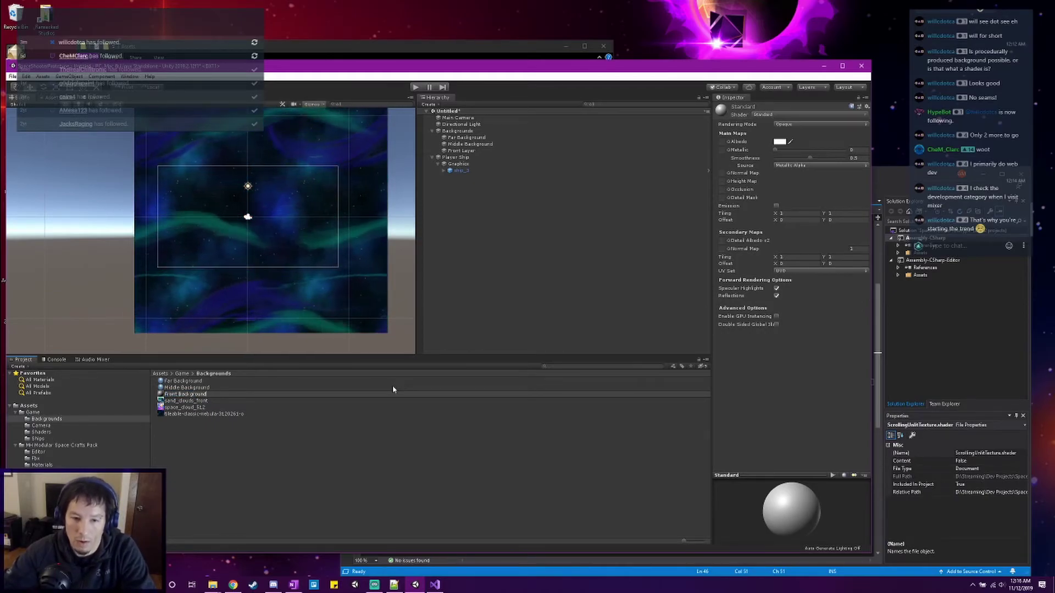
key(Return)
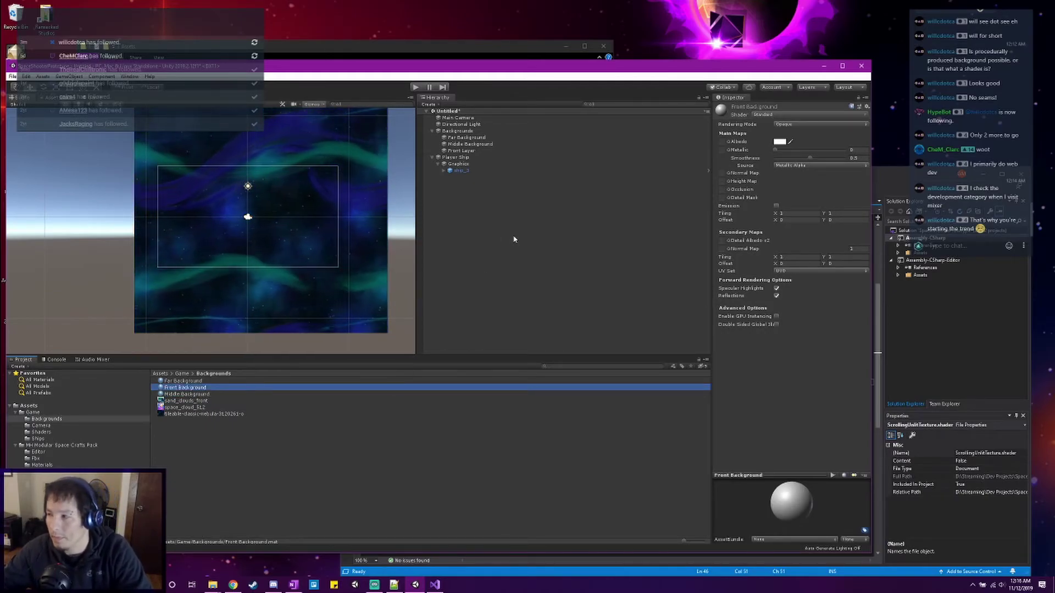
Assign the Front Background material to the Front Layer object's Mesh Renderer.
click(510, 150)
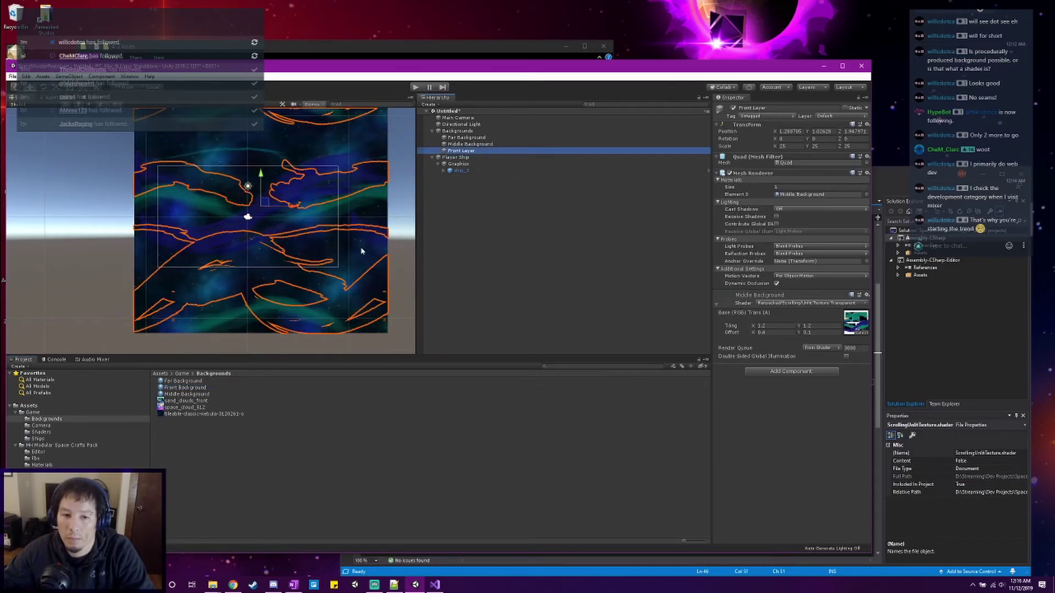
drag(187, 389, 790, 200)
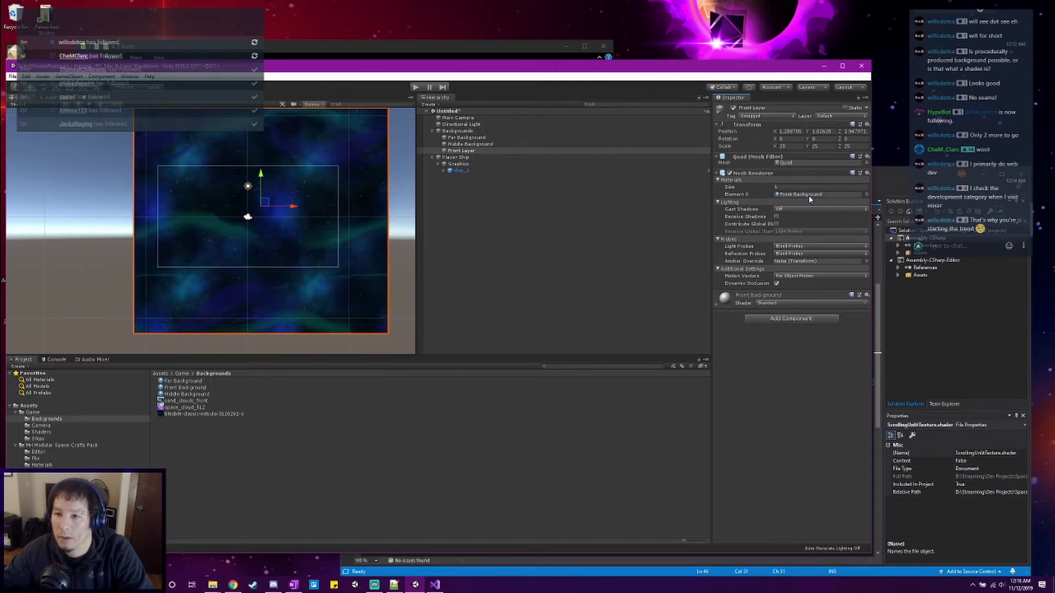
click(811, 196)
Set the Front Background material's shader to Ransacked/Scrolling/Unlit Texture Transparent and assign the space_cloud_512 texture to it.
click(184, 387)
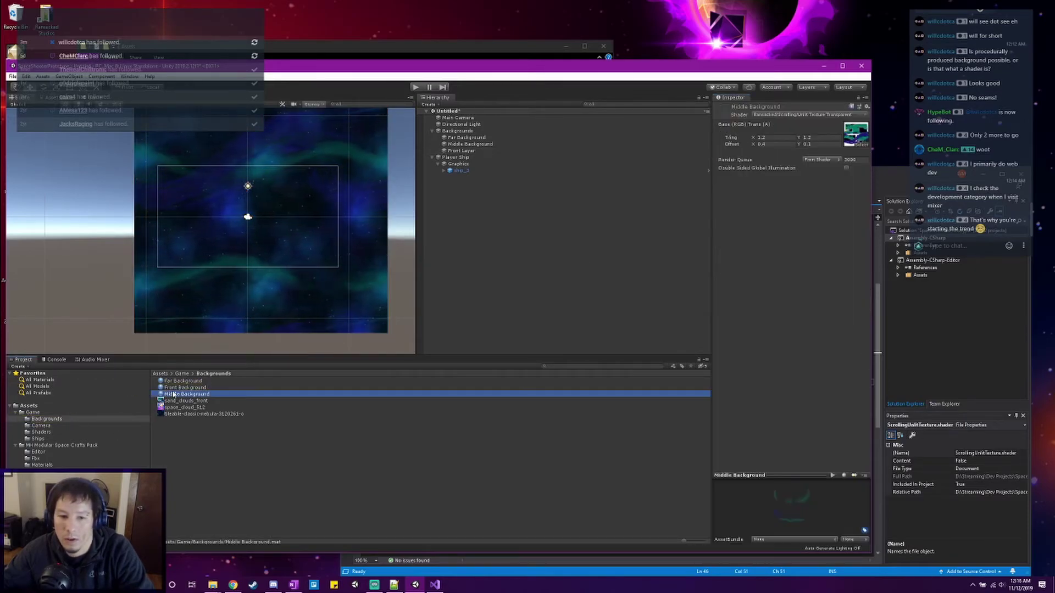
click(762, 116)
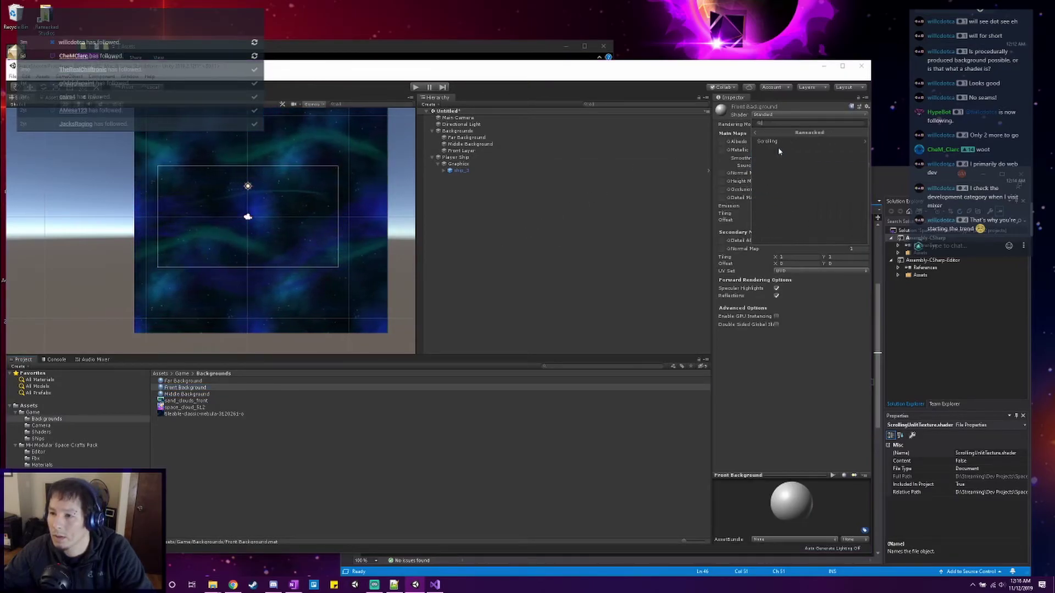
click(780, 141)
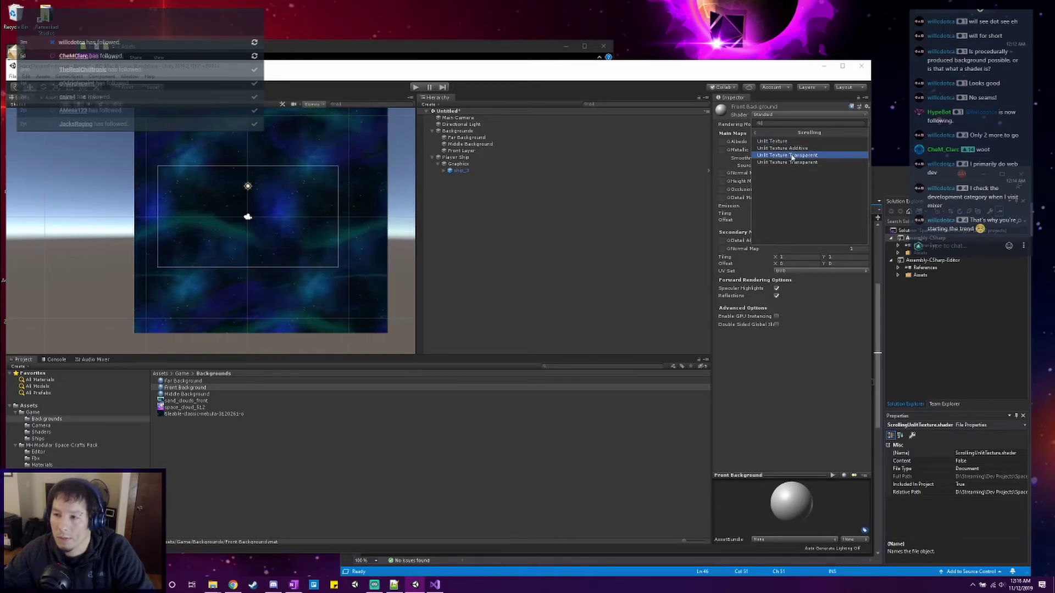
click(788, 155)
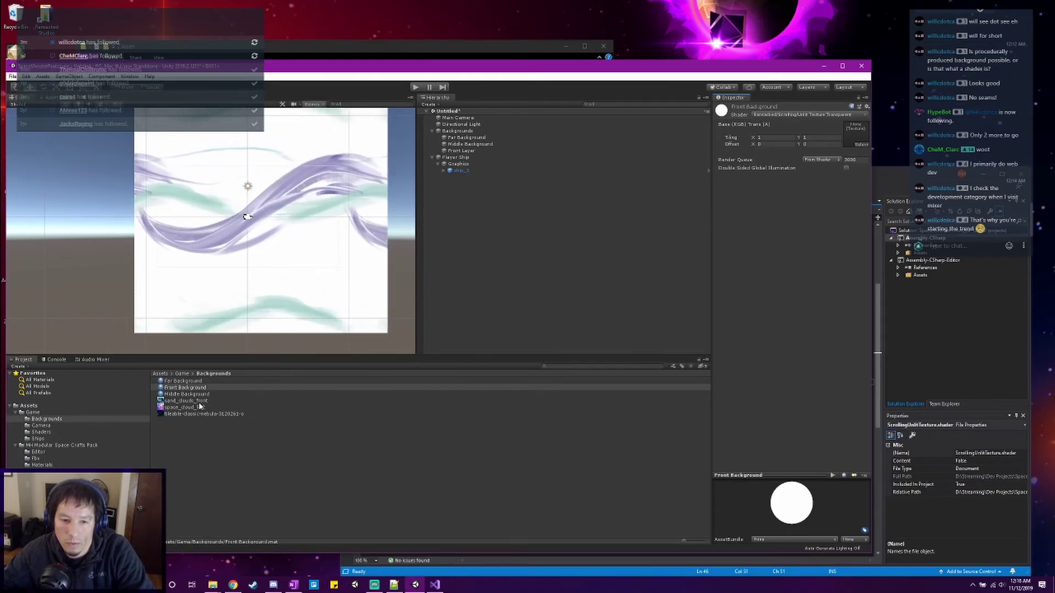
drag(200, 409, 852, 142)
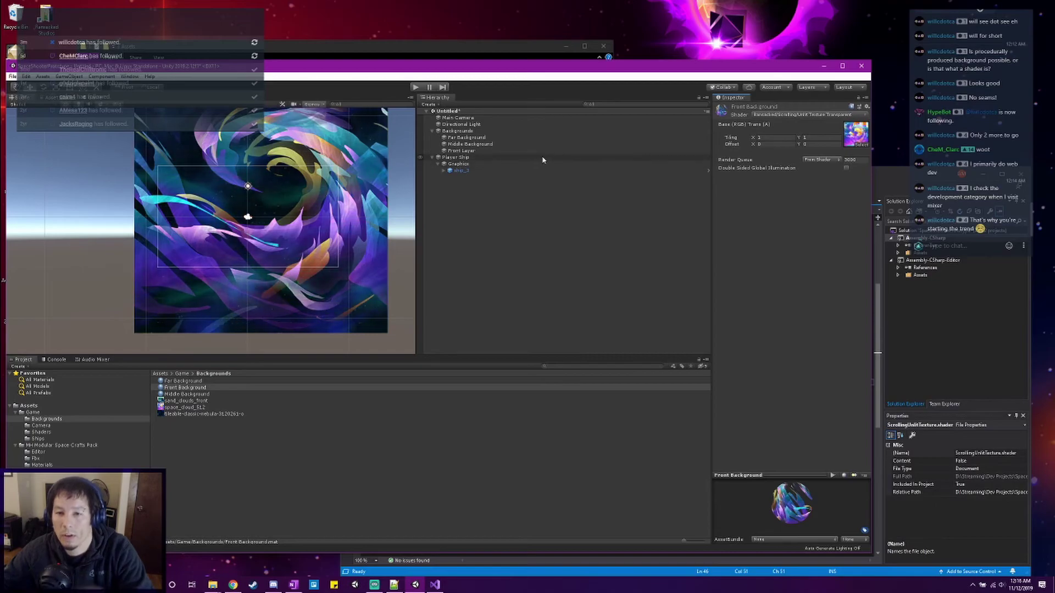
Deactivate the Middle Background and Far Background objects.
click(477, 144)
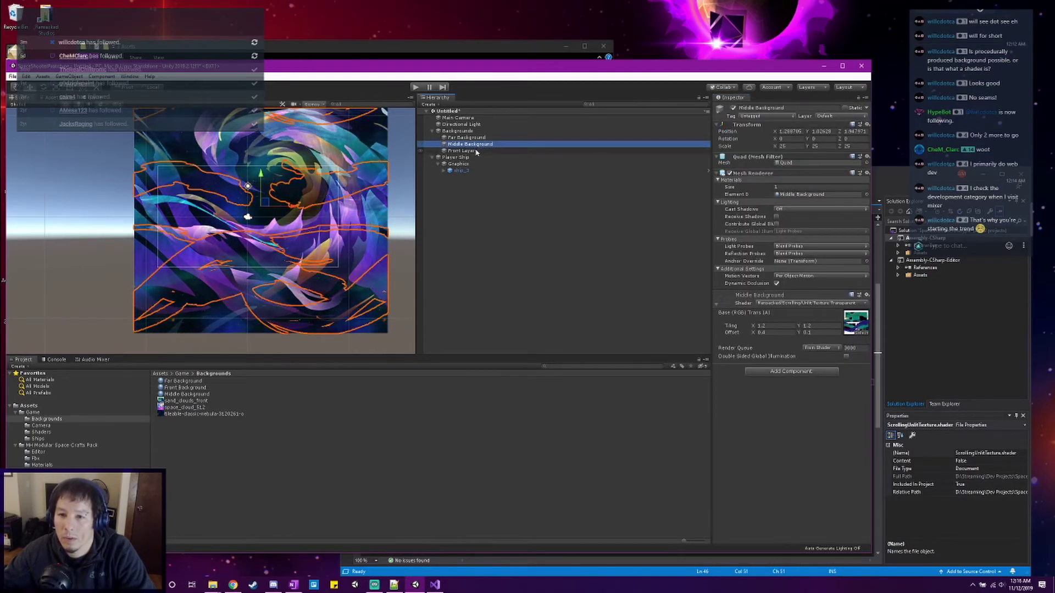
click(733, 109)
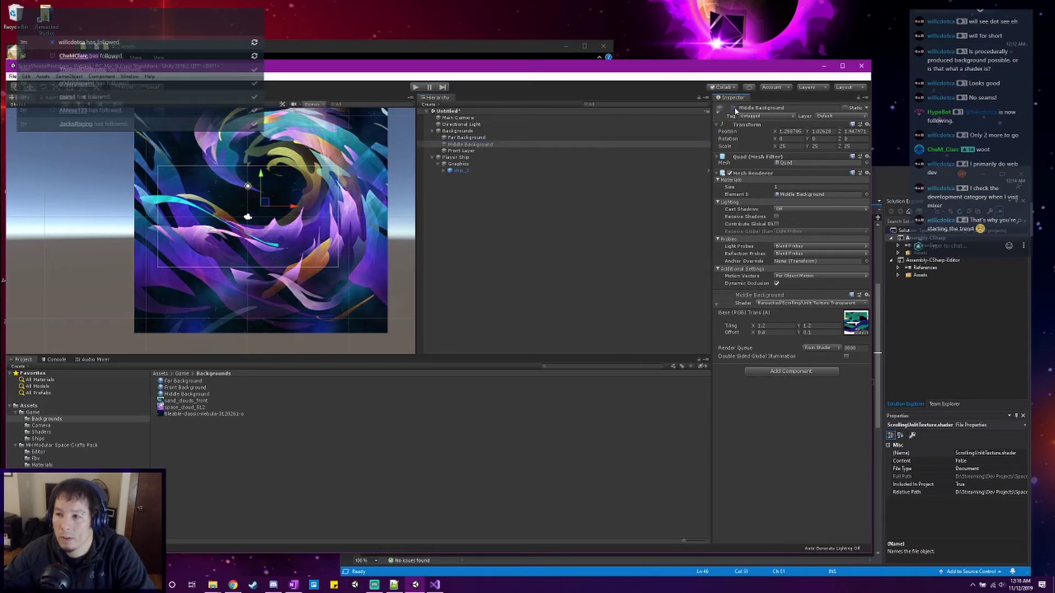
click(513, 138)
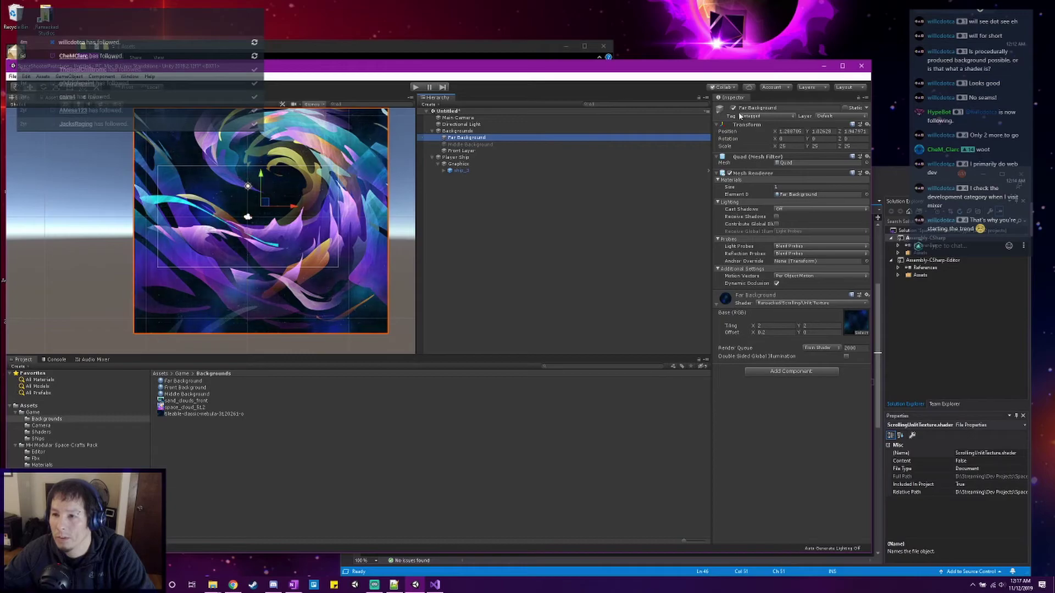
click(734, 109)
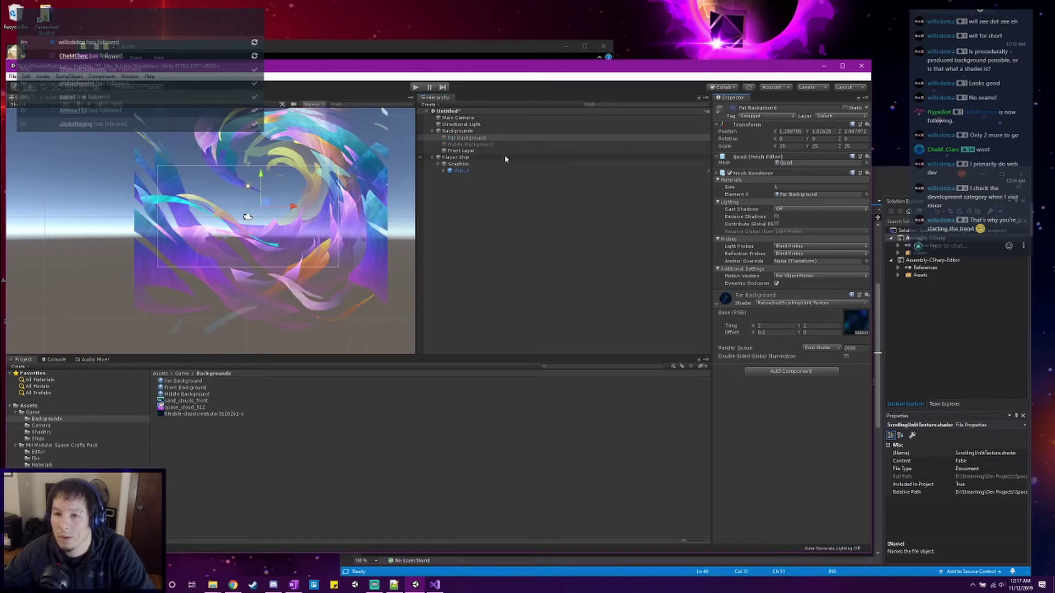
Try smaller tiling values on the Front Layer's material, including X 0.7 and Y 0.5.
click(491, 150)
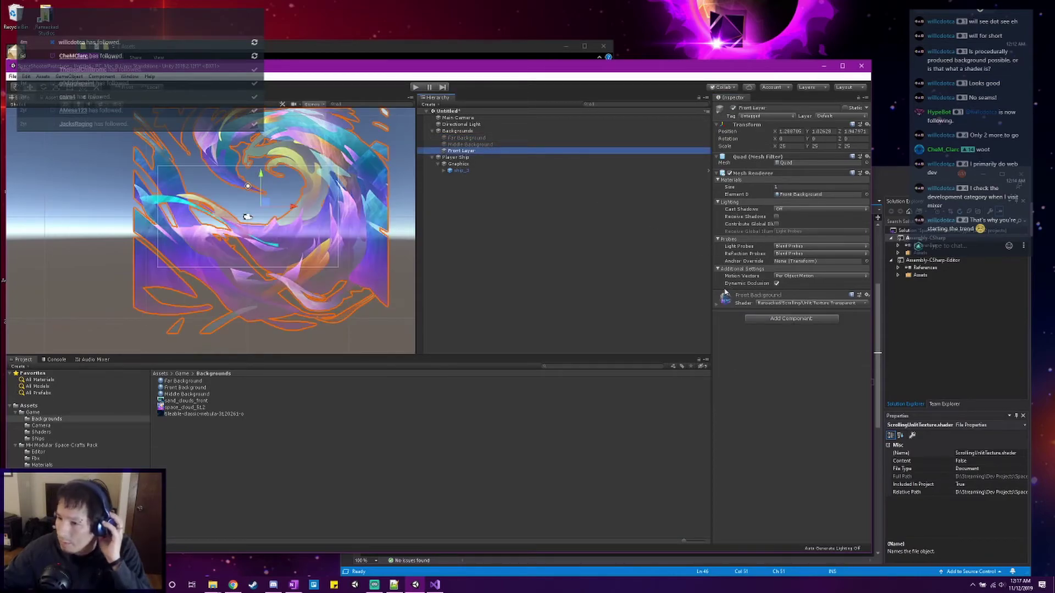
click(768, 326)
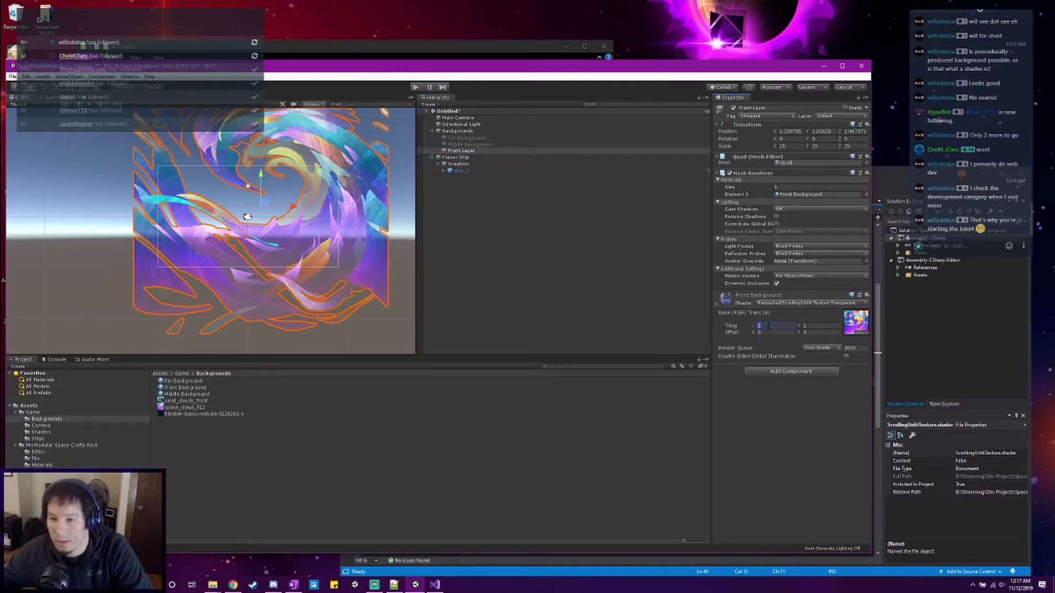
text(0)
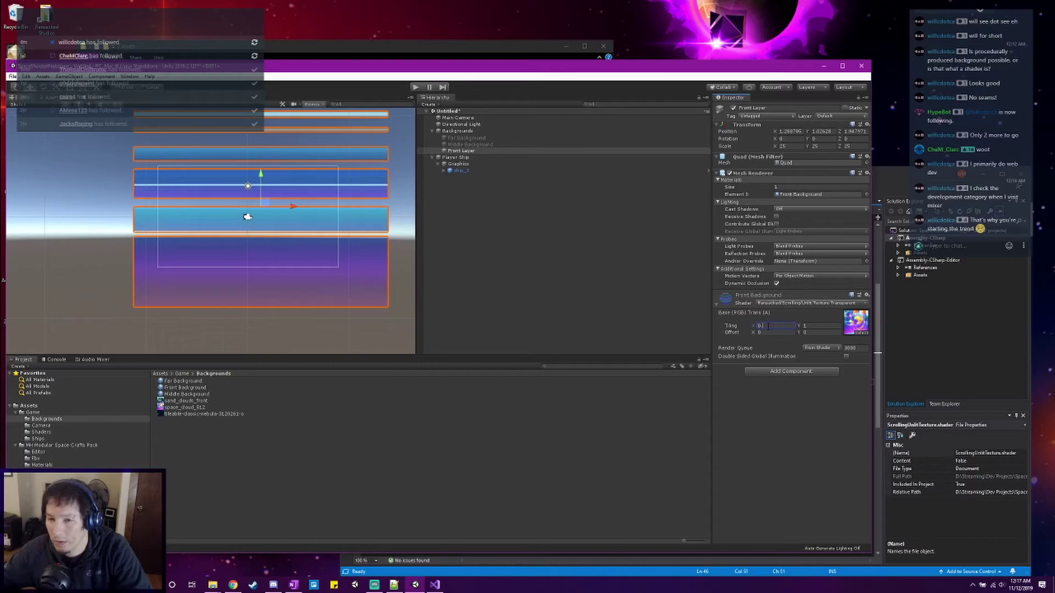
text(.7)
key(Tab)
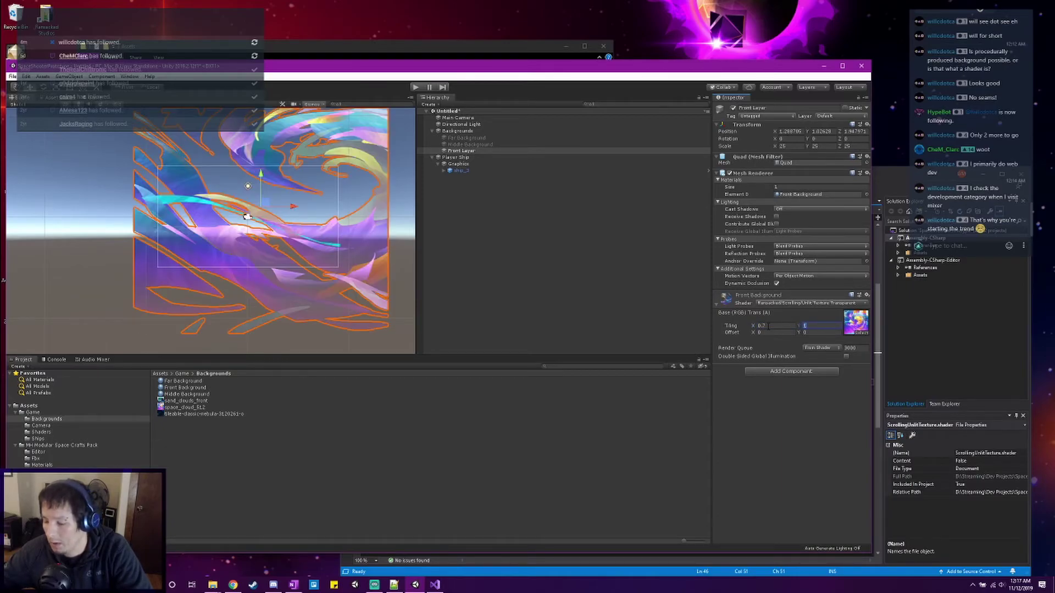
text(0.5)
key(shift+Tab)
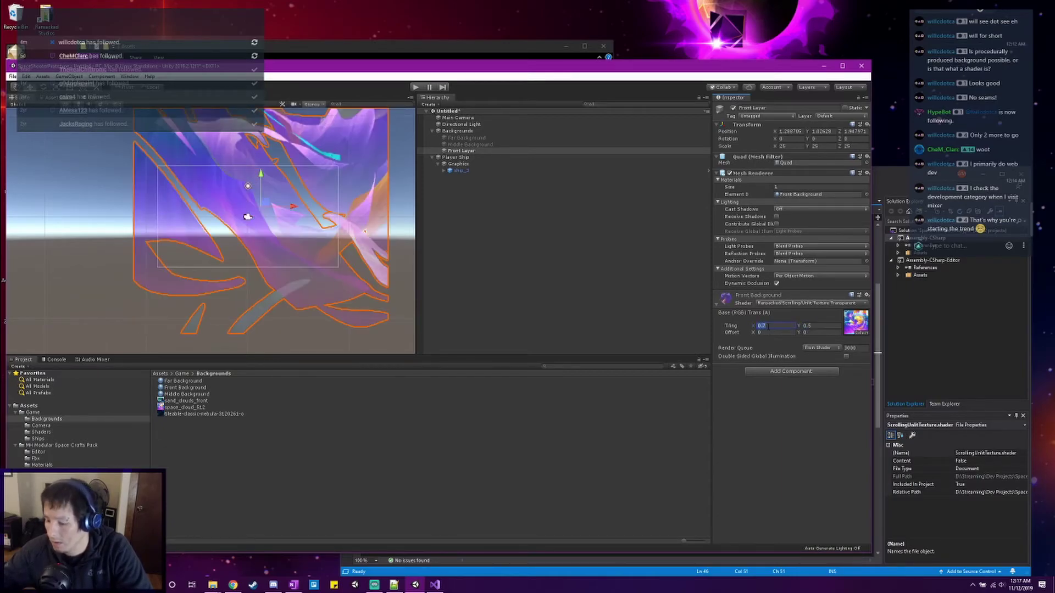
text(0.6)
scroll(339, 247, down, 3)
middle_drag(330, 237, 352, 242)
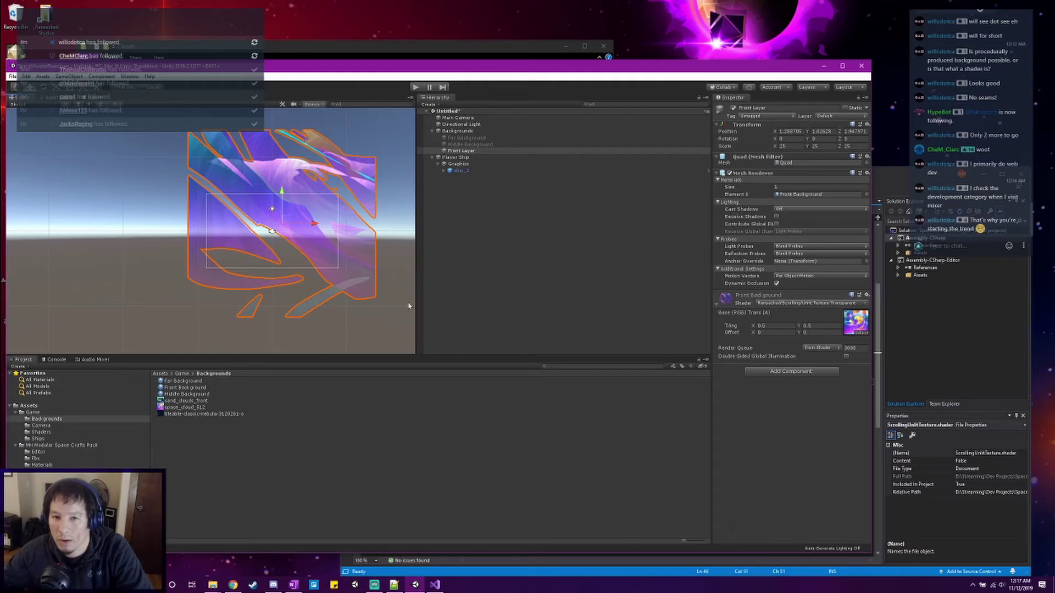
Reset the Front Background material's tiling to 1 for both X and Y.
click(772, 325)
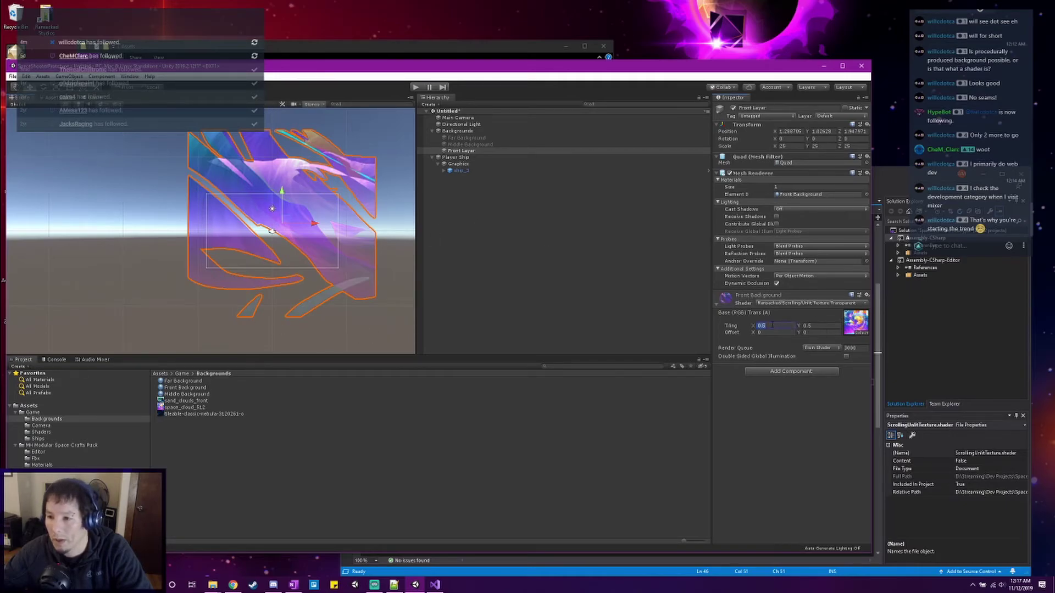
click(825, 326)
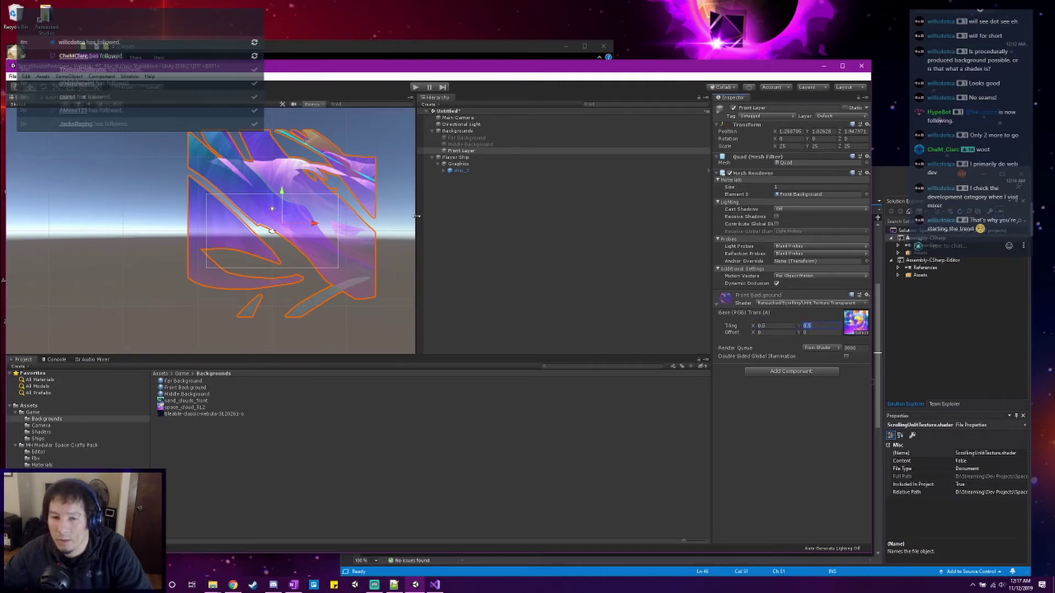
click(777, 325)
text(1)
key(Tab)
text(1)
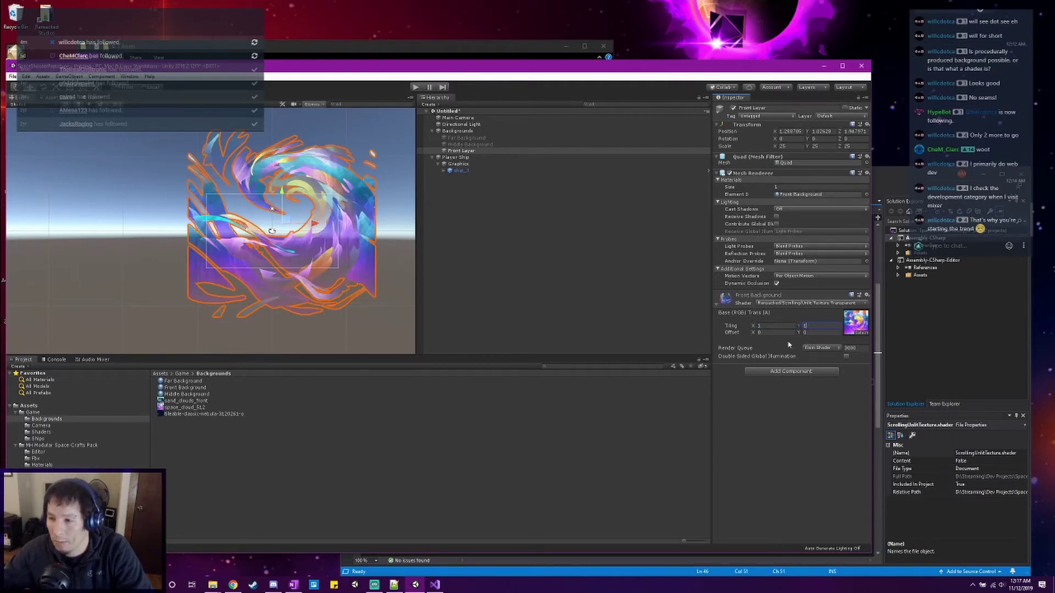
Try the Front Background material with tiling 0.5 on both axes and a fractional X offset.
click(764, 326)
text(0.5)
key(Tab)
text(0.5)
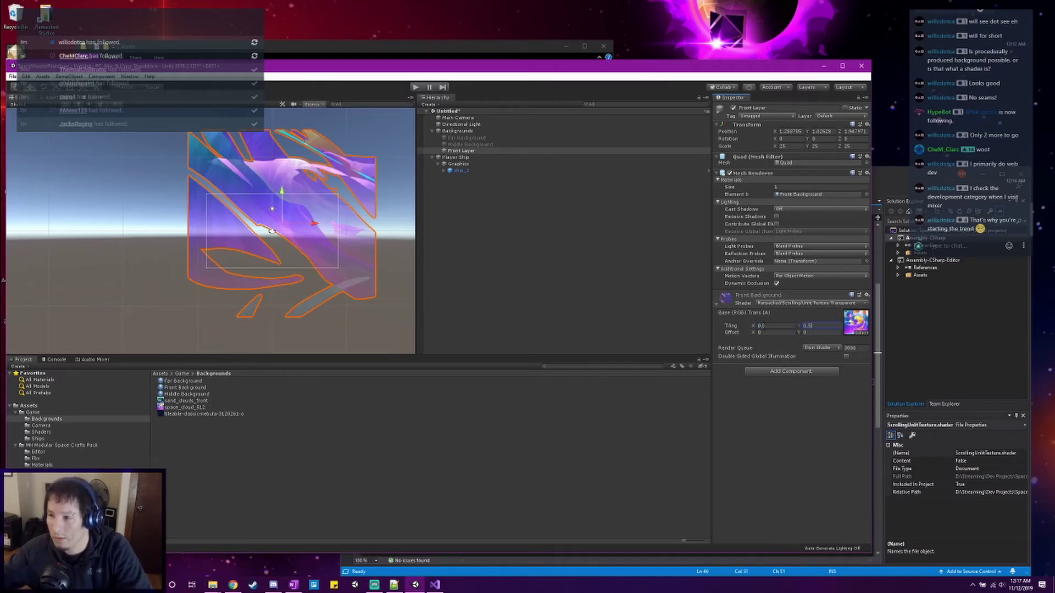
click(770, 333)
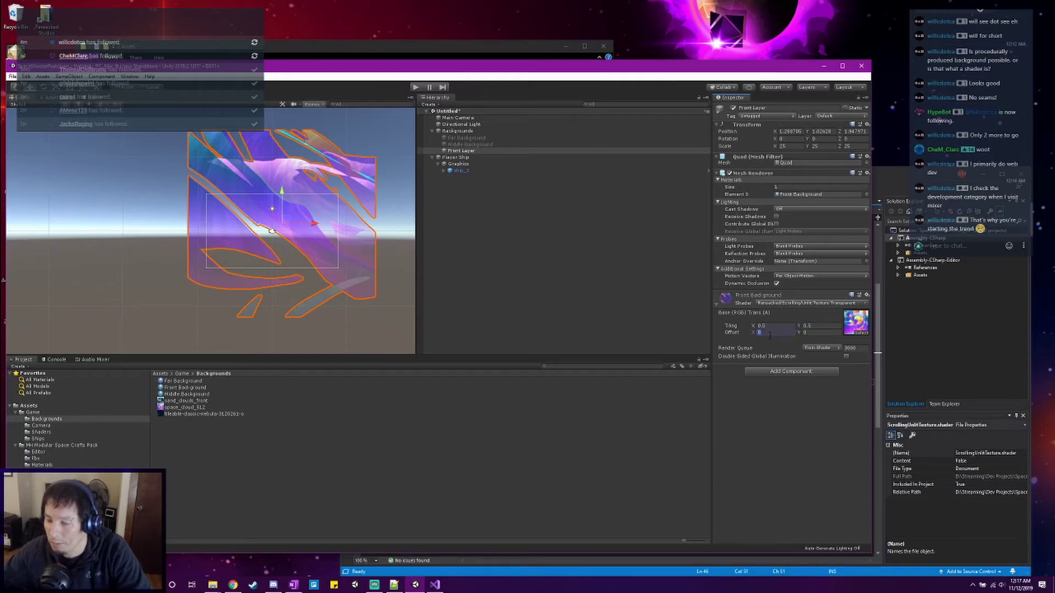
text(0.)
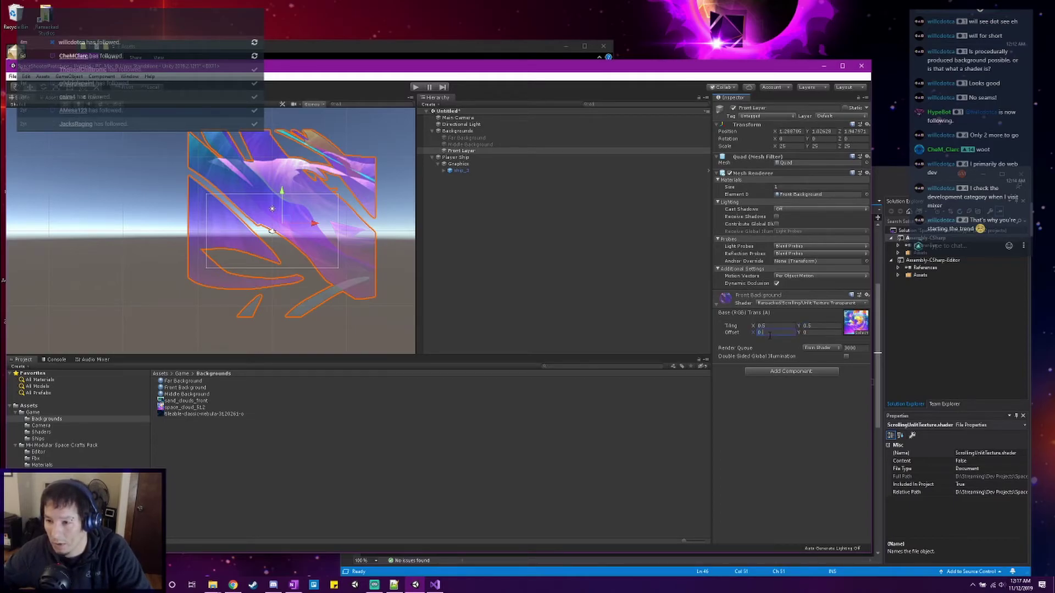
text(0)
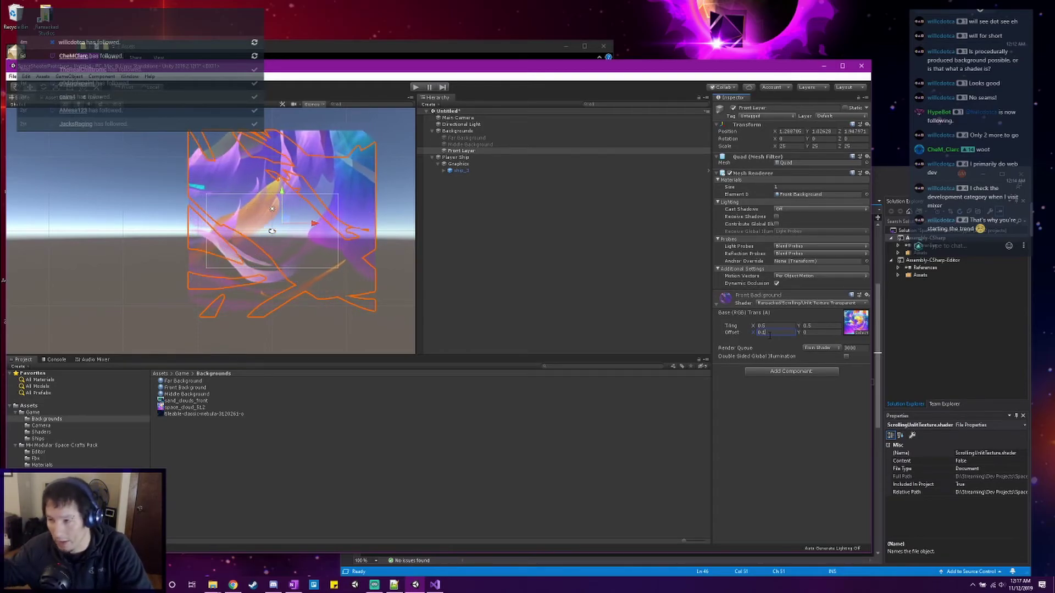
Try the Front Background material with tiling back at 1 on both axes and an X offset of 0.5.
click(774, 326)
text(1)
click(813, 326)
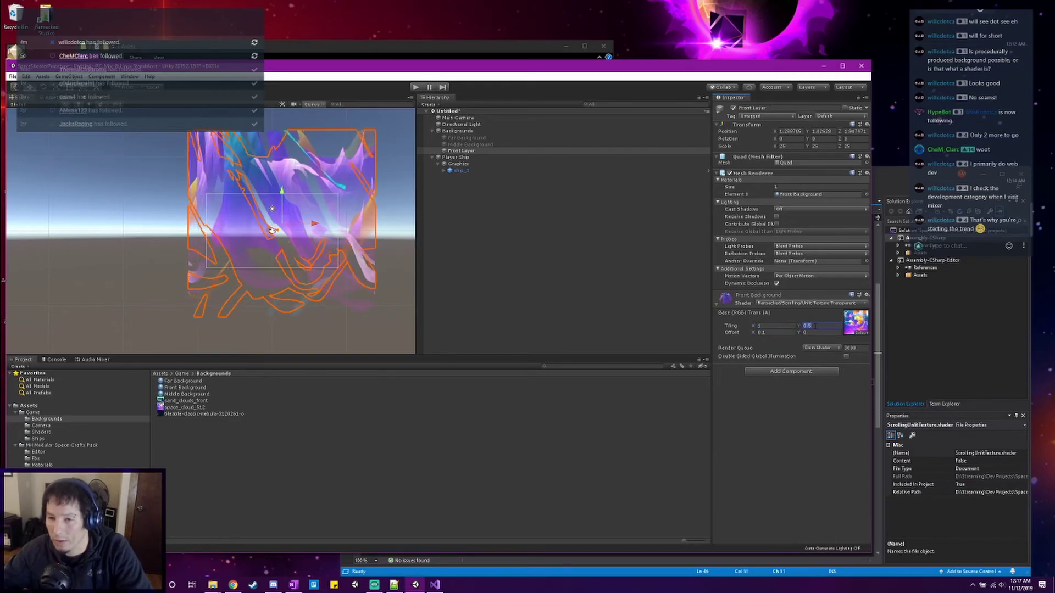
text(1)
click(786, 333)
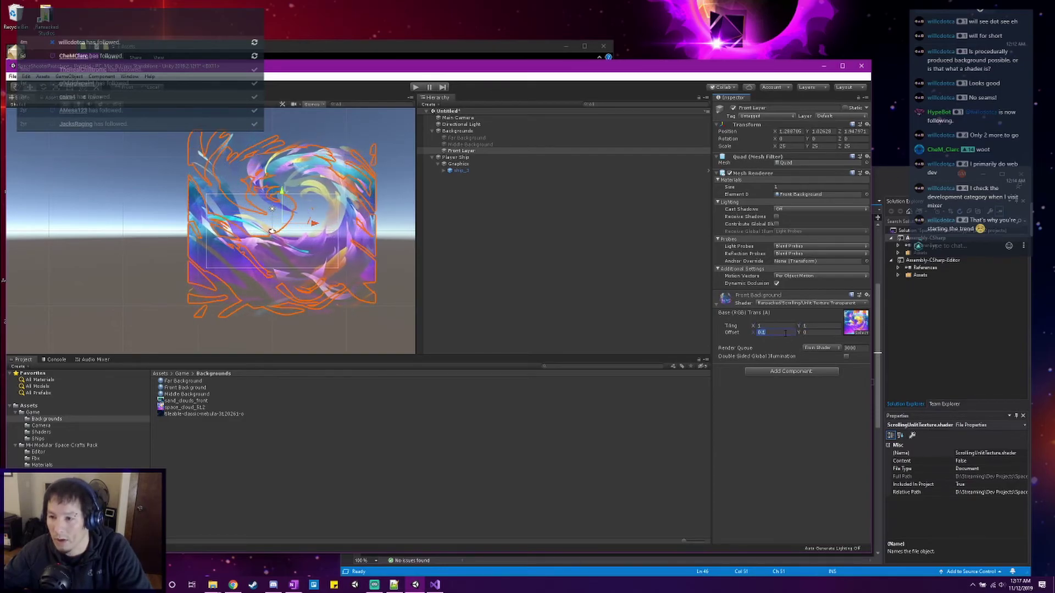
text(1)
key(BackSpace)
text(0.)
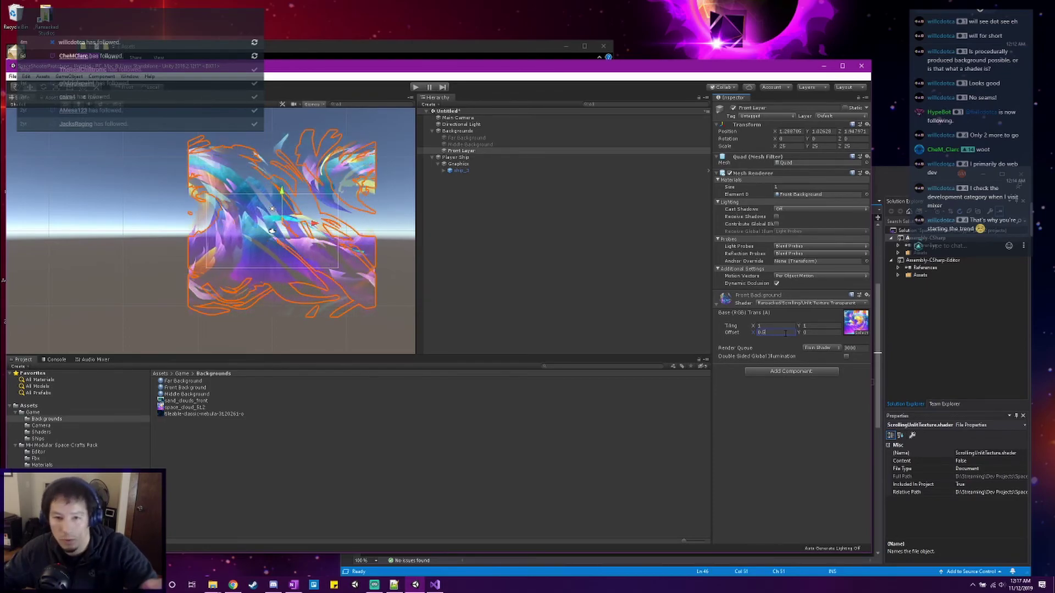
Set the Front Background tiling to 0.5 on both axes and try Y offsets of 0.1 and -0.1.
click(785, 326)
text(0.5)
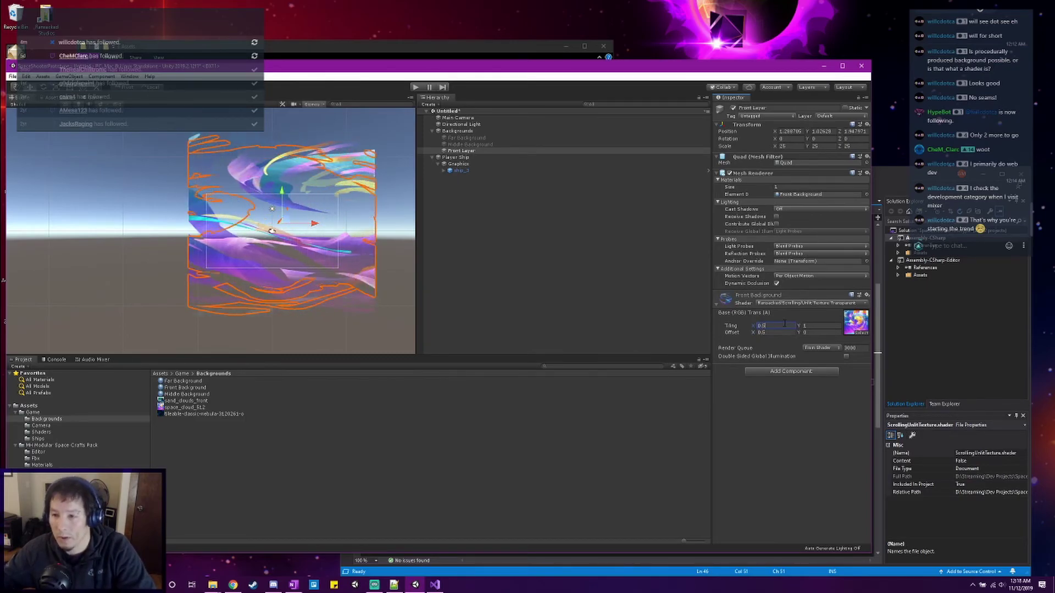
key(Tab)
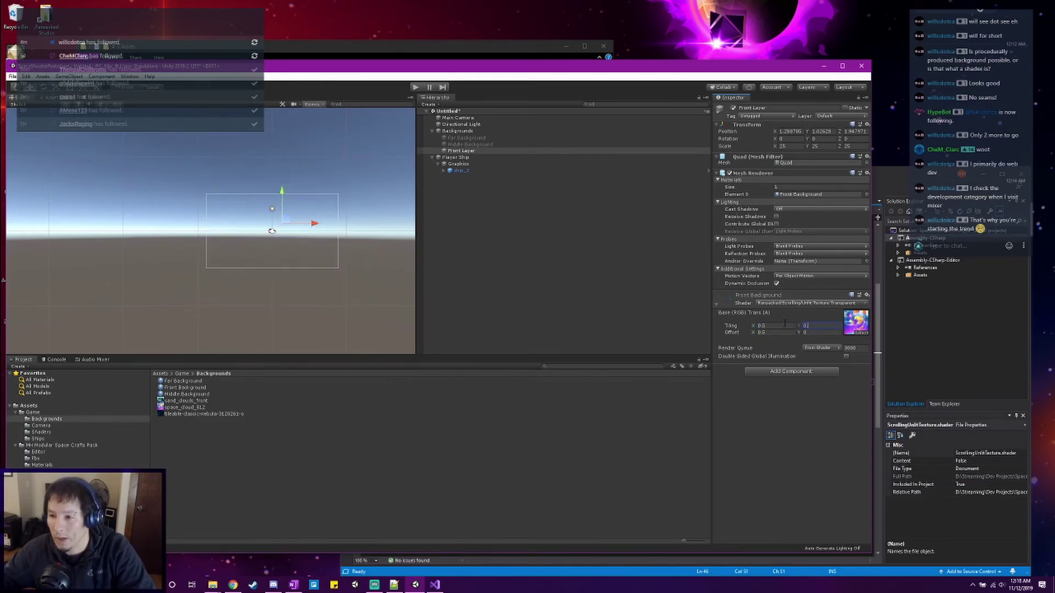
click(819, 333)
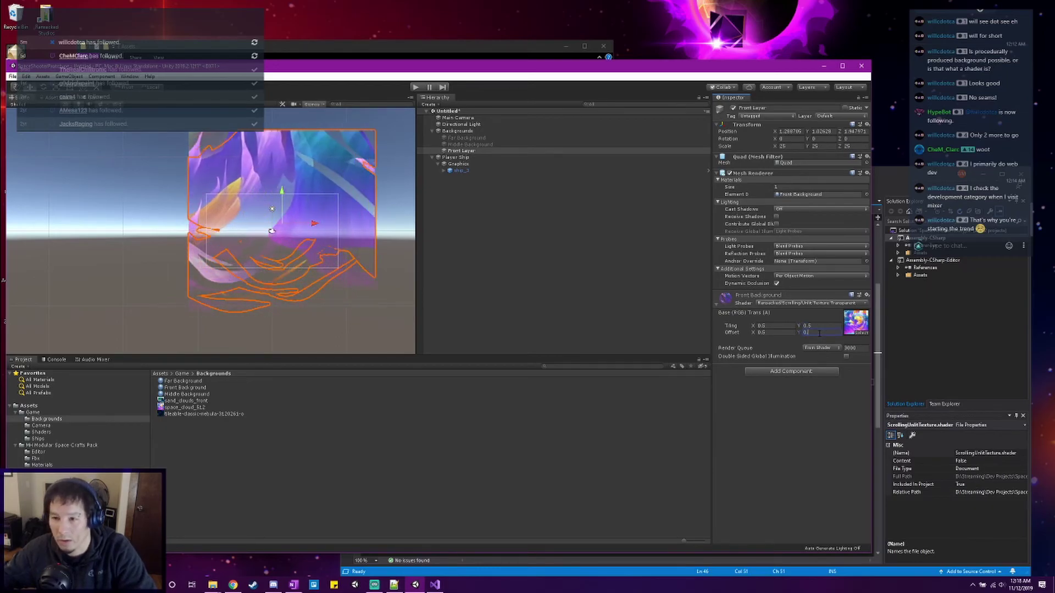
text(.1)
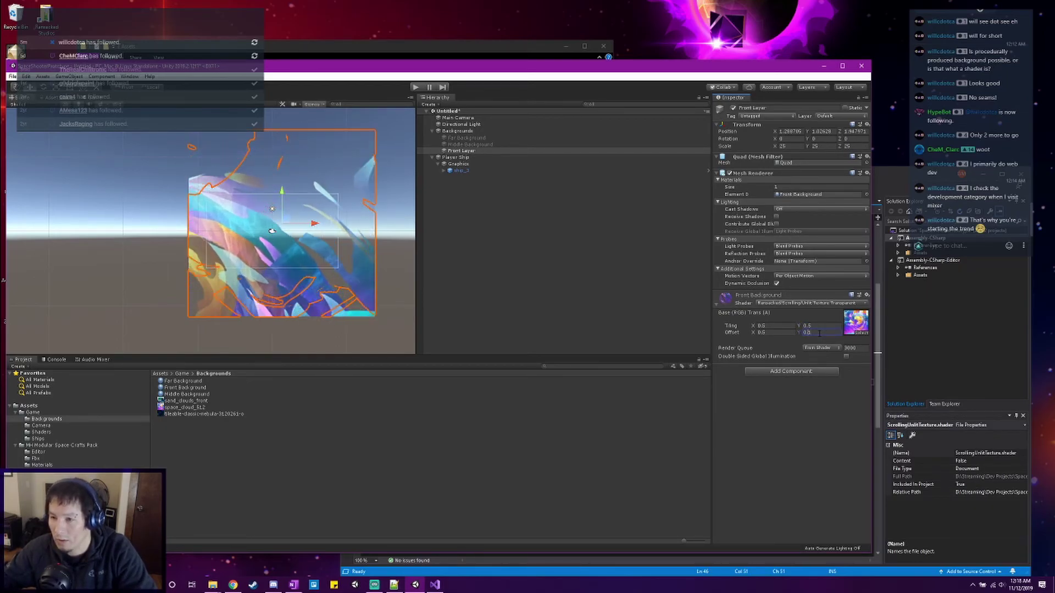
key(Home)
text(-)
Set the Front Background material's offset to X 0.01 and Y -0.01 for slow scrolling.
key(ctrl+a)
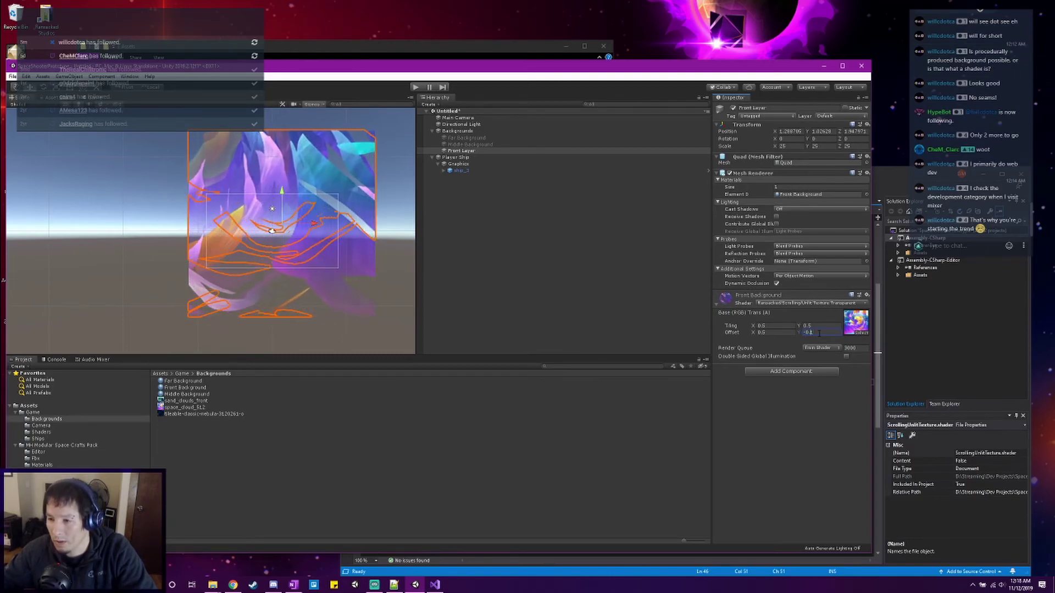
text(-0.05)
click(767, 333)
key(BackSpace)
text(1)
key(BackSpace)
text(05)
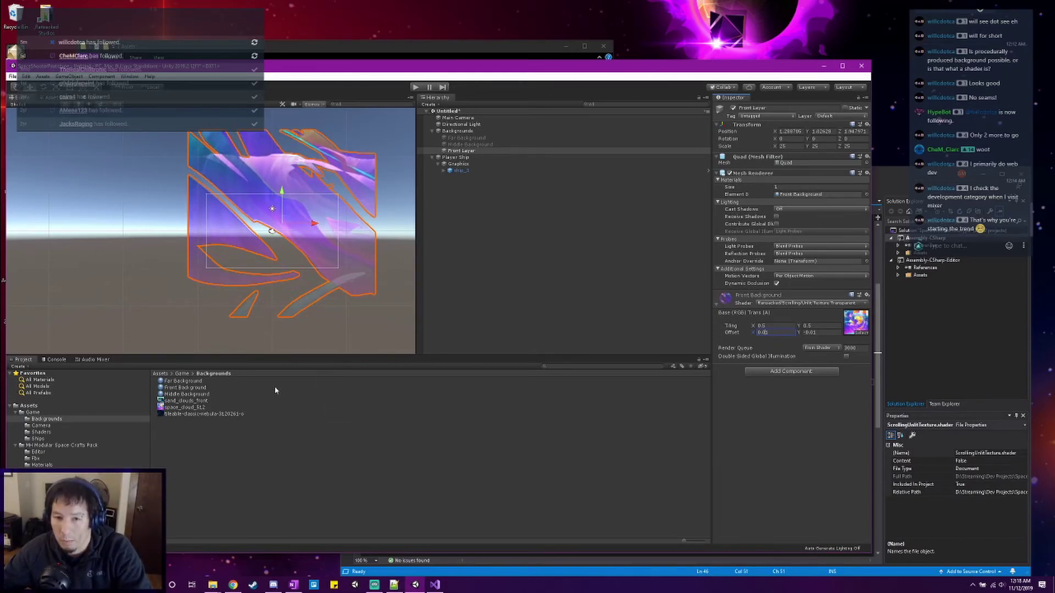
Change the Front Background material's shader to Ransacked/Scrolling/Unlit Texture Additive.
click(781, 303)
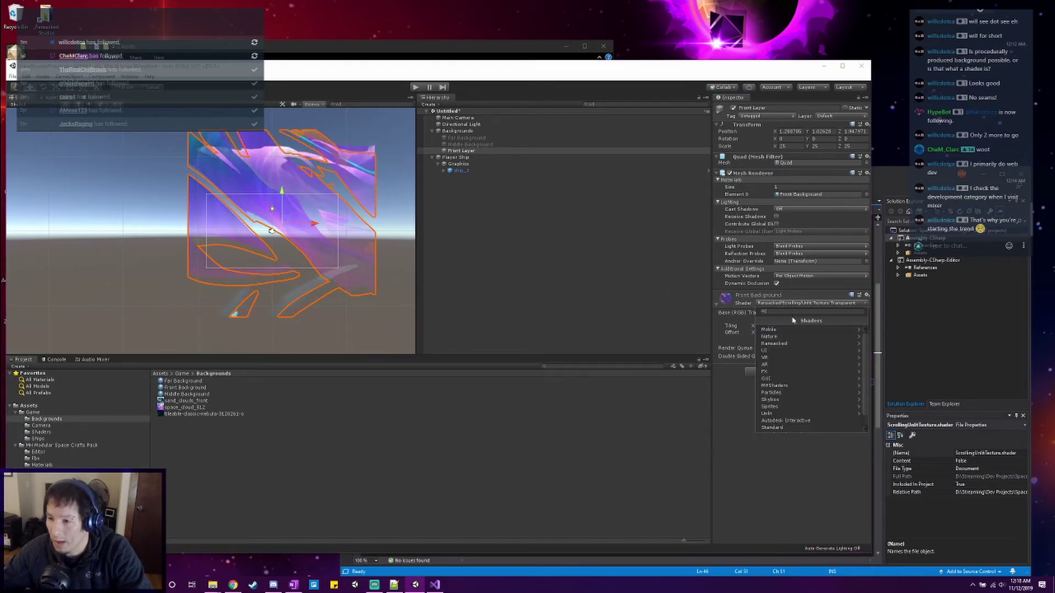
click(801, 345)
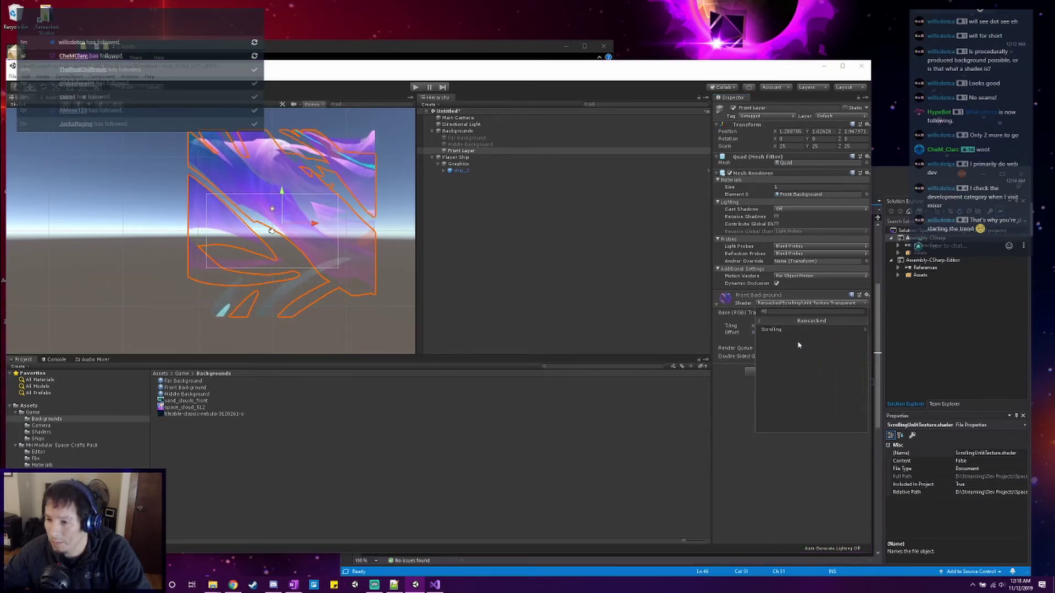
click(800, 331)
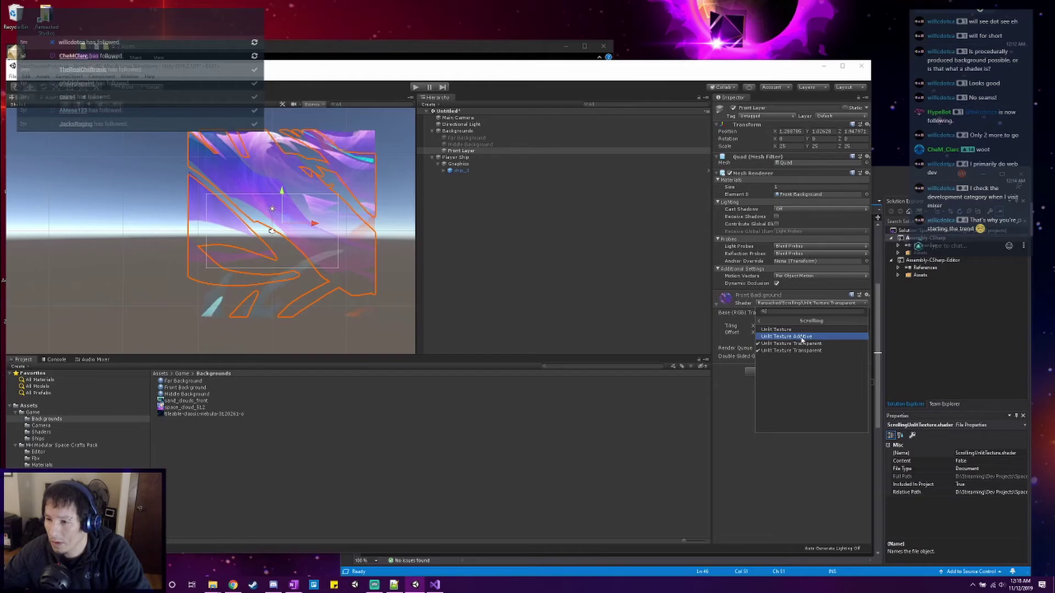
click(801, 336)
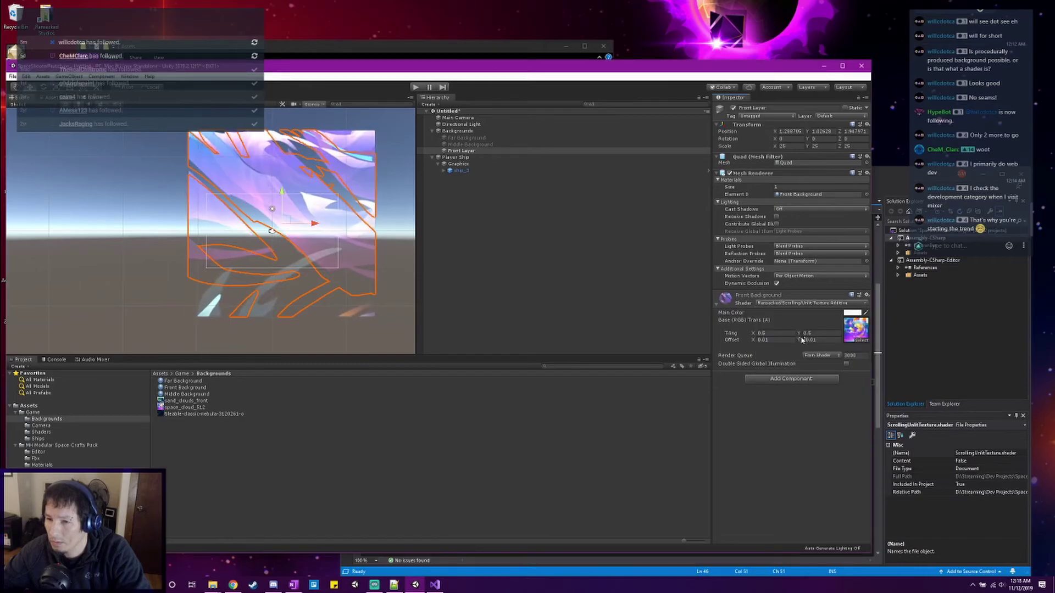
Run the game and reactivate the Middle Background and Far Background objects.
click(415, 88)
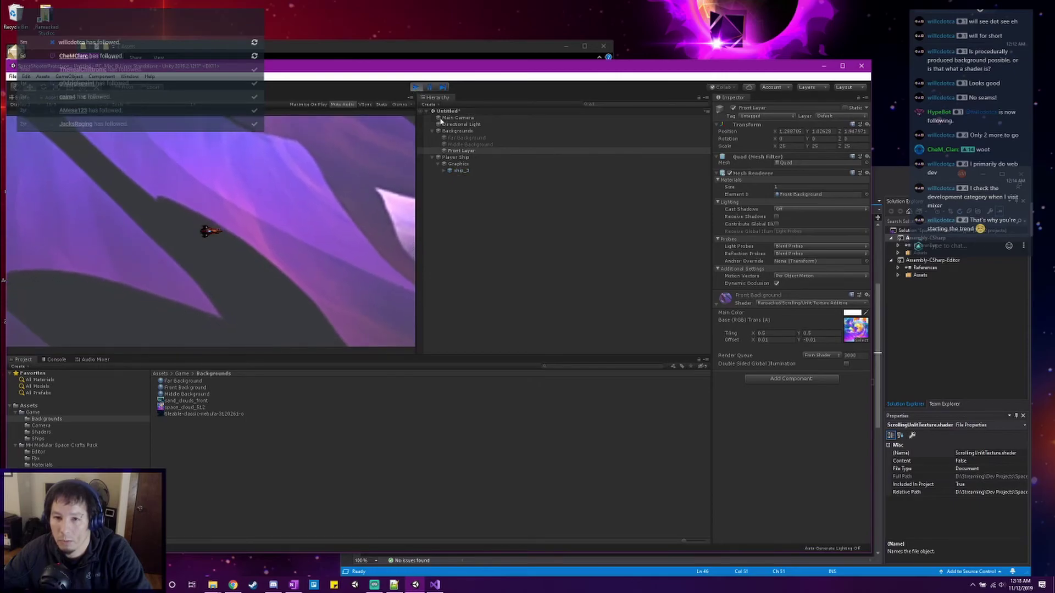
click(471, 145)
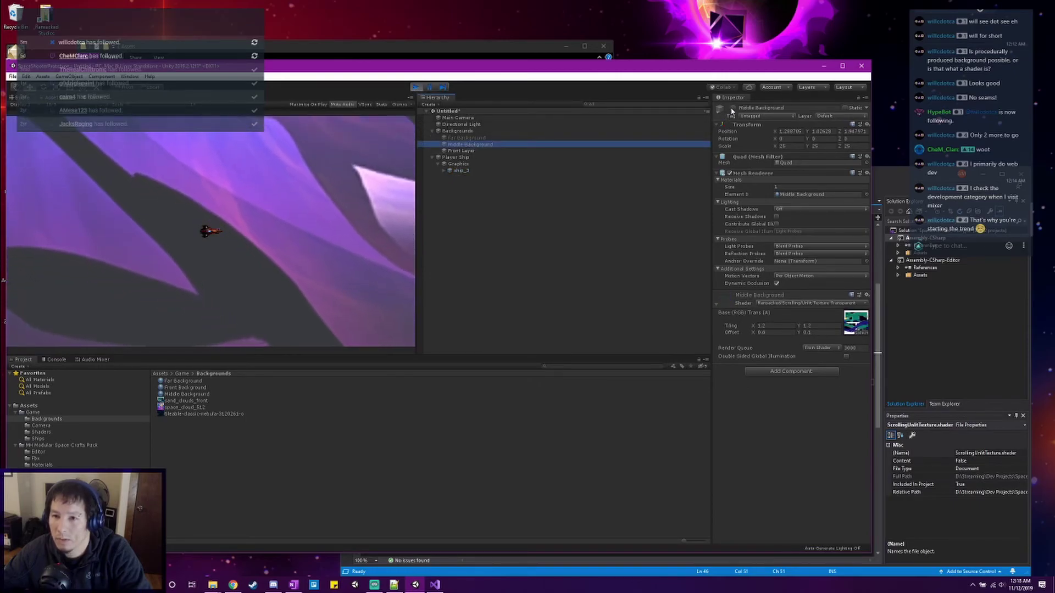
click(511, 138)
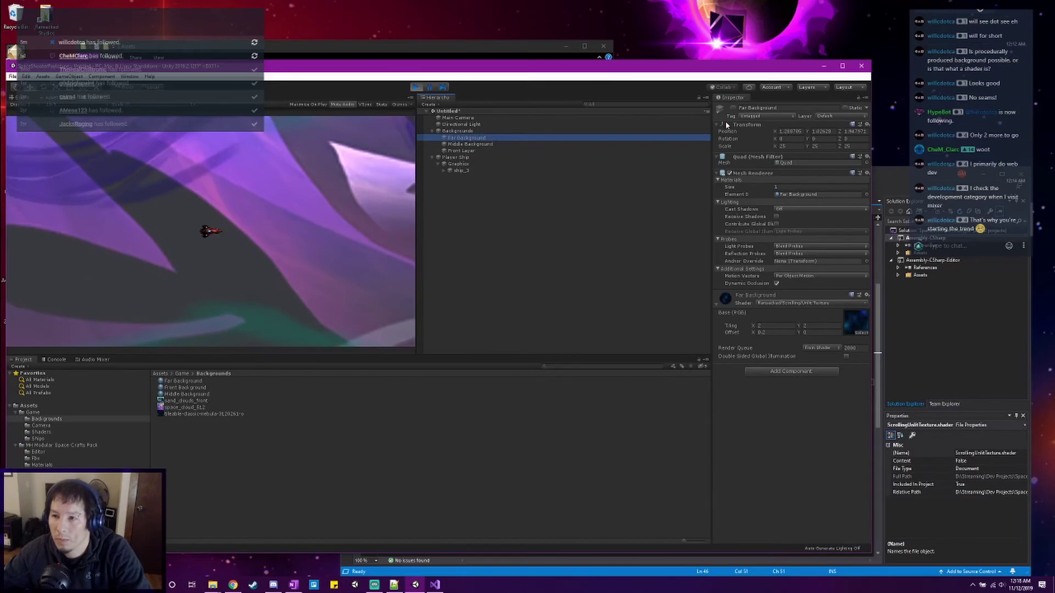
click(733, 109)
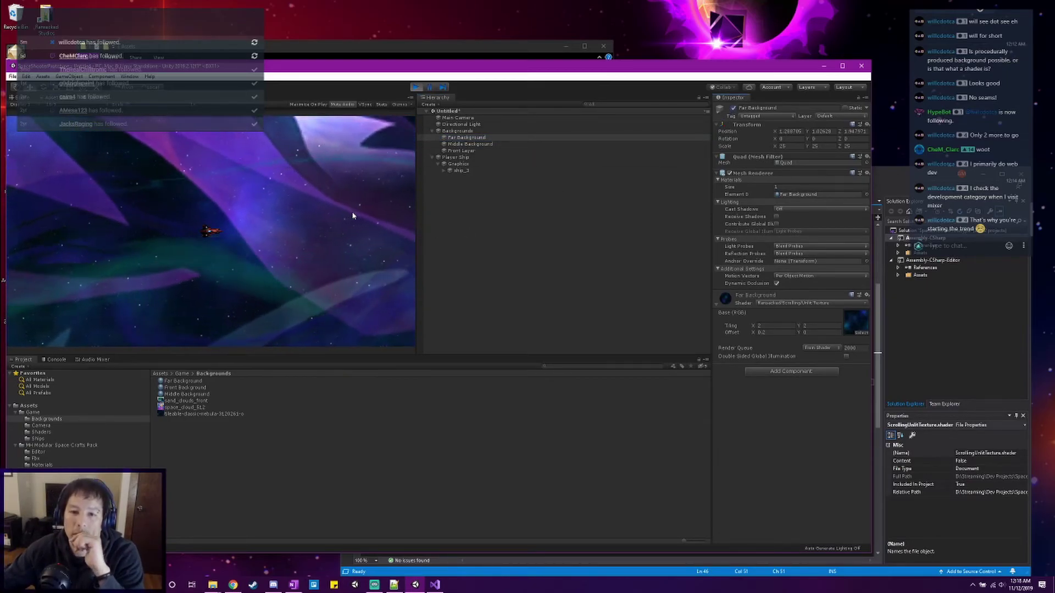
Lower the alpha of the Front Layer material's main color to roughly a third.
click(495, 145)
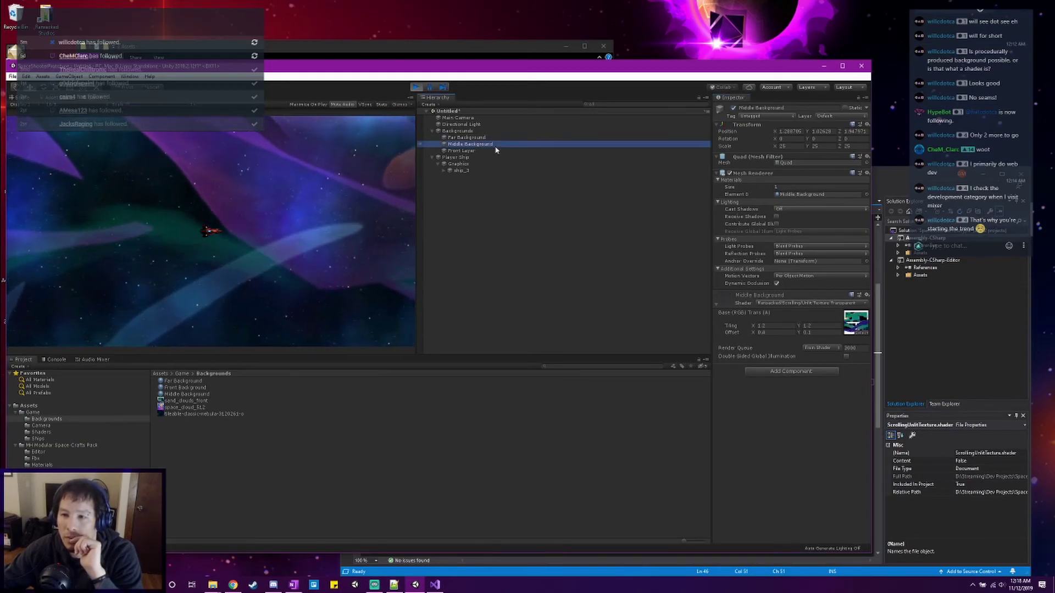
click(488, 151)
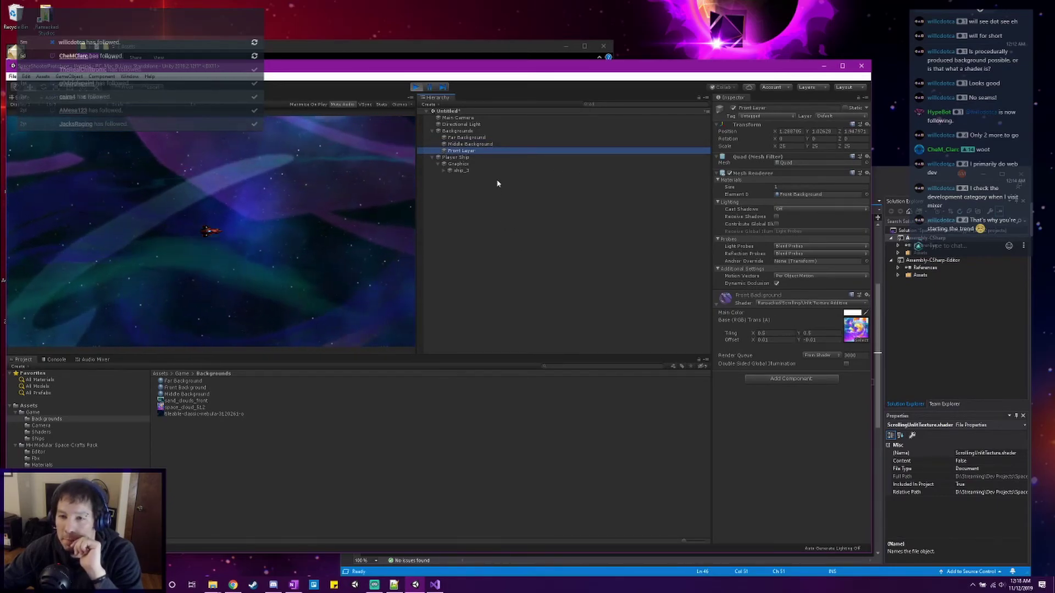
click(483, 144)
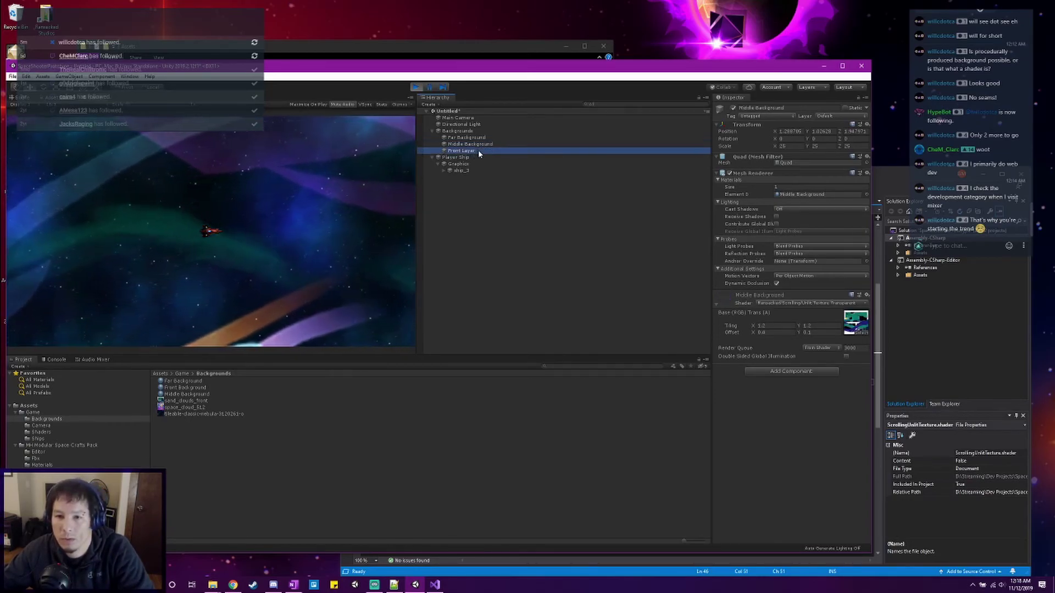
click(479, 151)
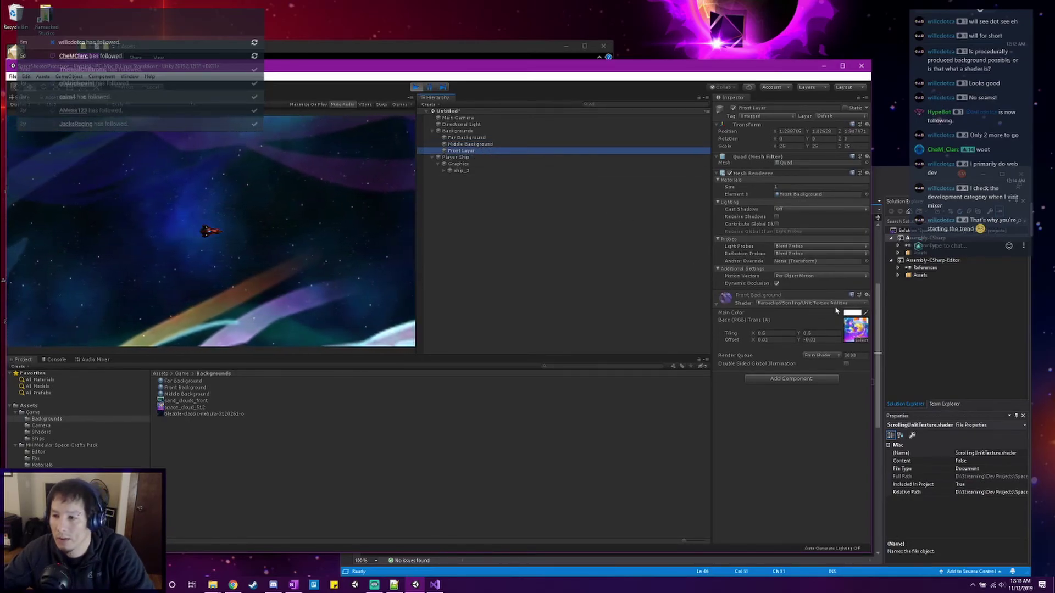
click(851, 313)
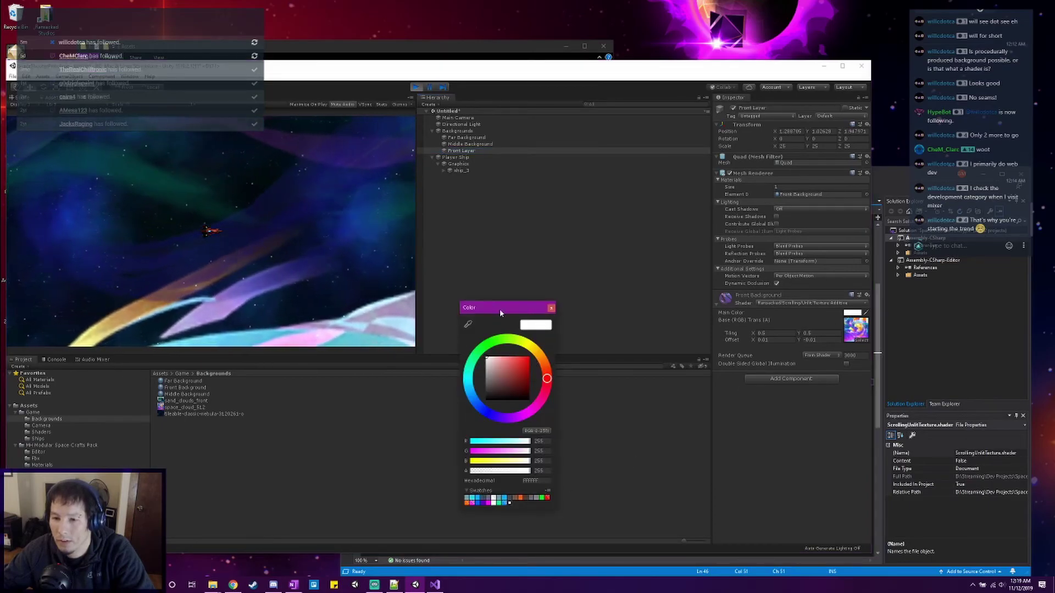
drag(499, 310, 547, 168)
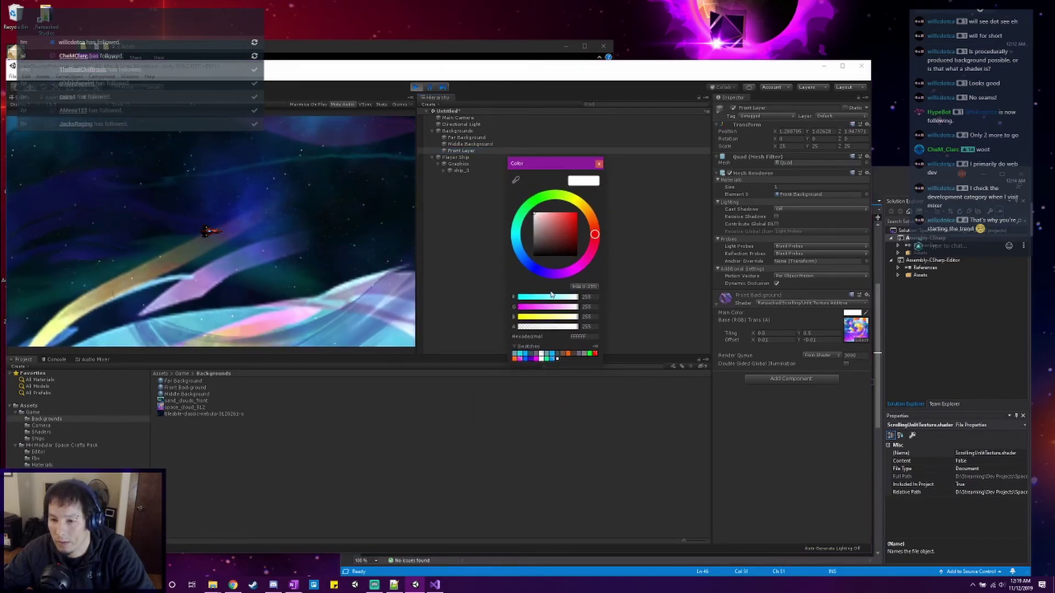
drag(561, 328, 535, 333)
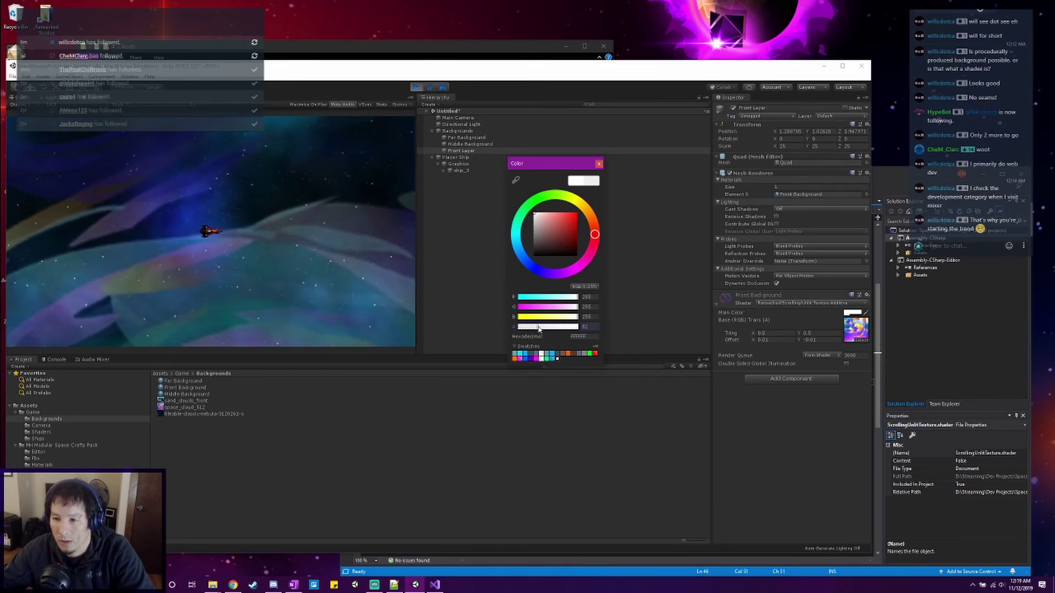
click(599, 164)
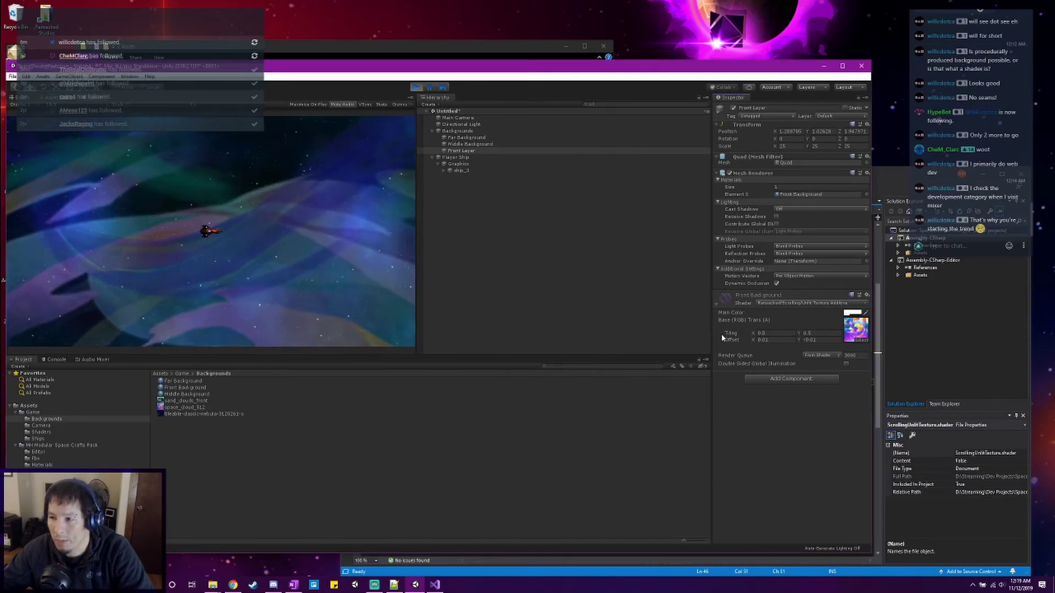
Set the Front Layer material's tiling to 0.8 on both axes and fine-tune its main color's alpha.
click(761, 333)
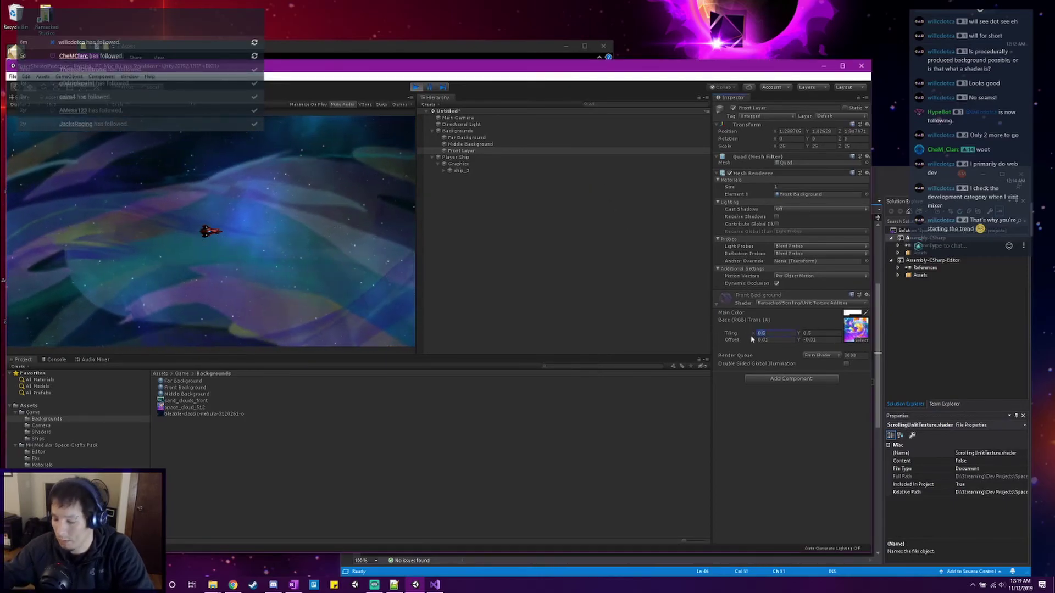
text(0.8)
key(Tab)
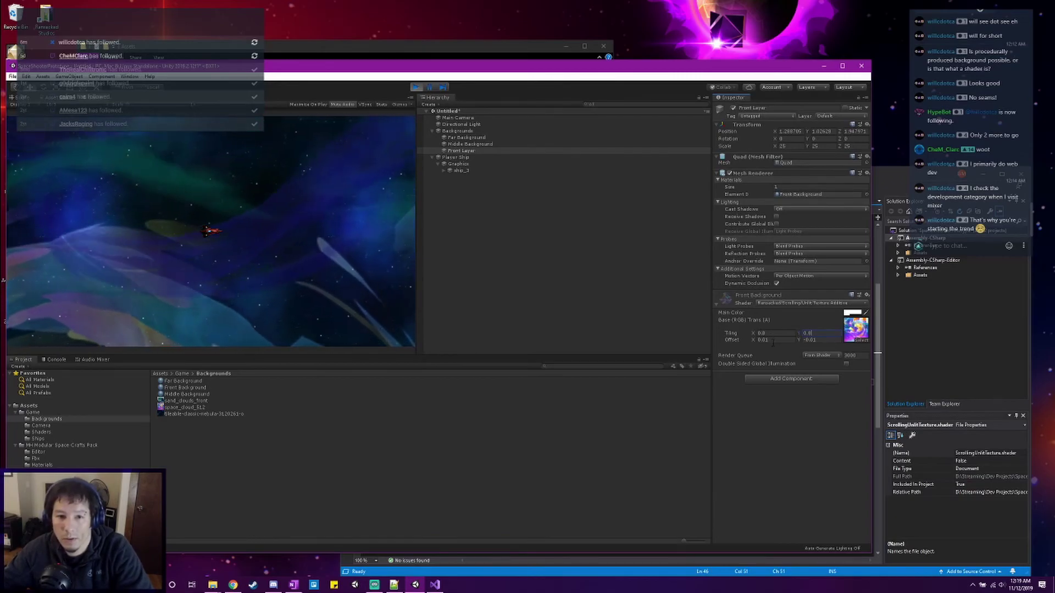
click(853, 313)
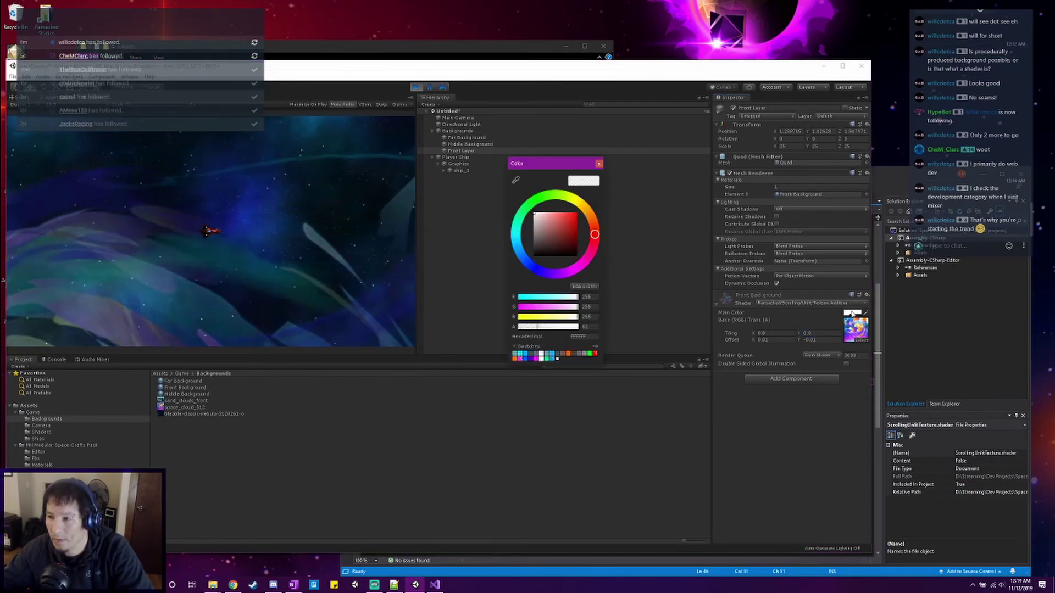
click(537, 328)
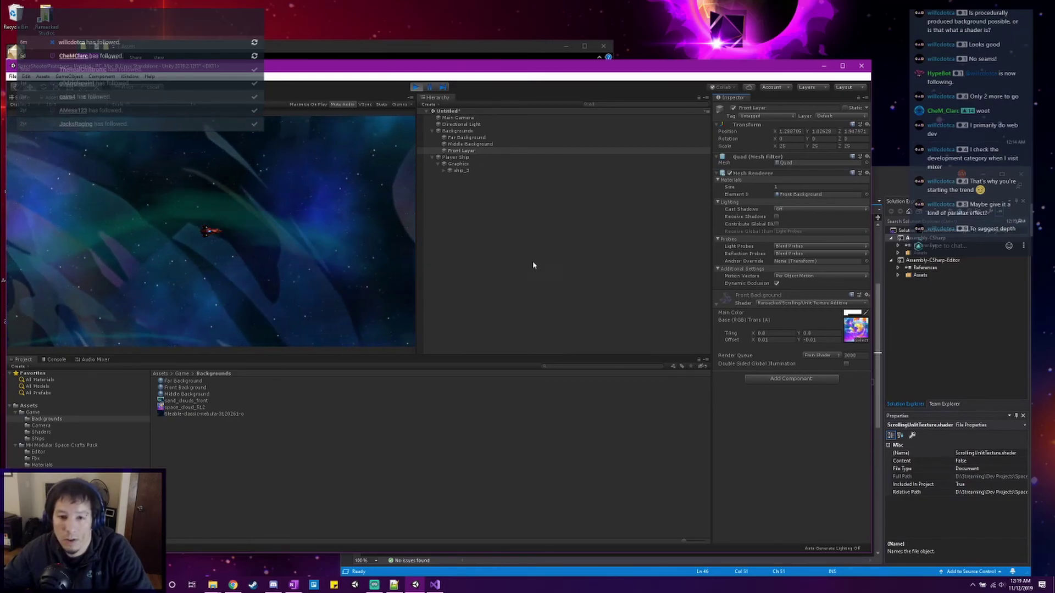
Set the Far Background material's X offset to 0.05 to slow its scrolling.
click(470, 144)
click(472, 138)
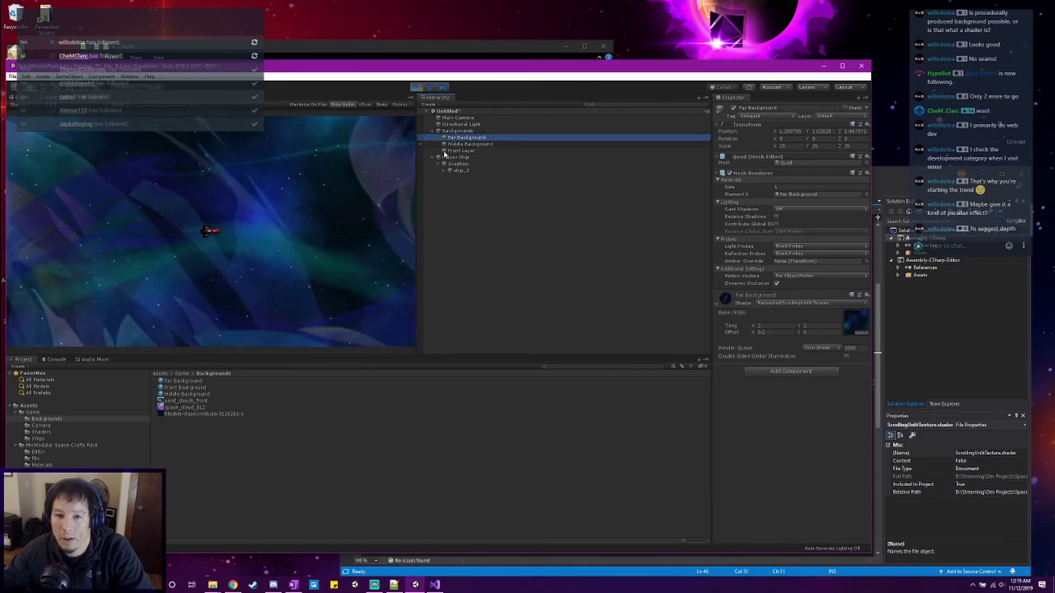
click(470, 138)
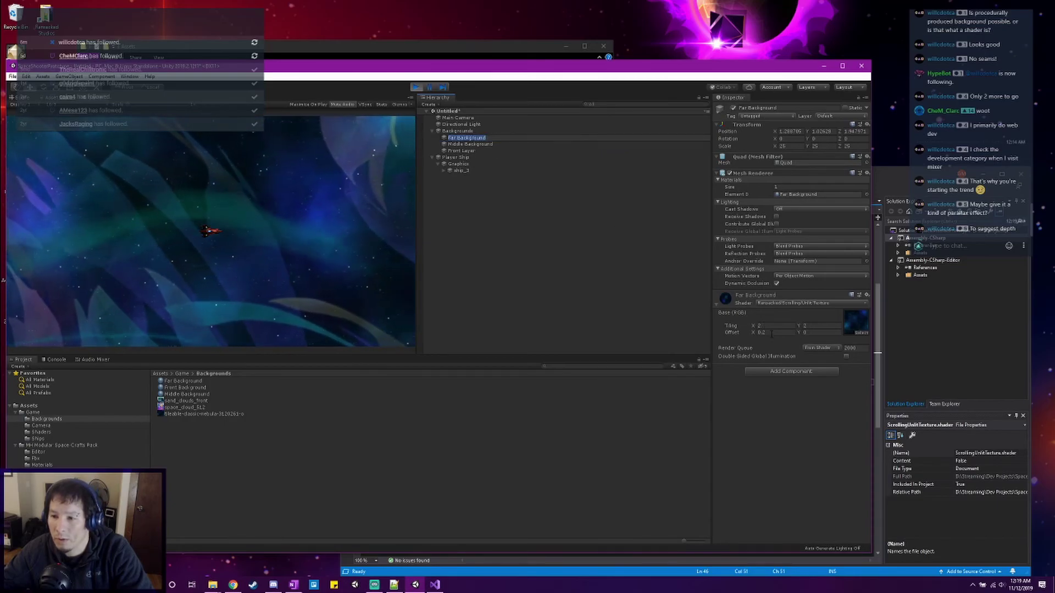
click(765, 332)
click(486, 145)
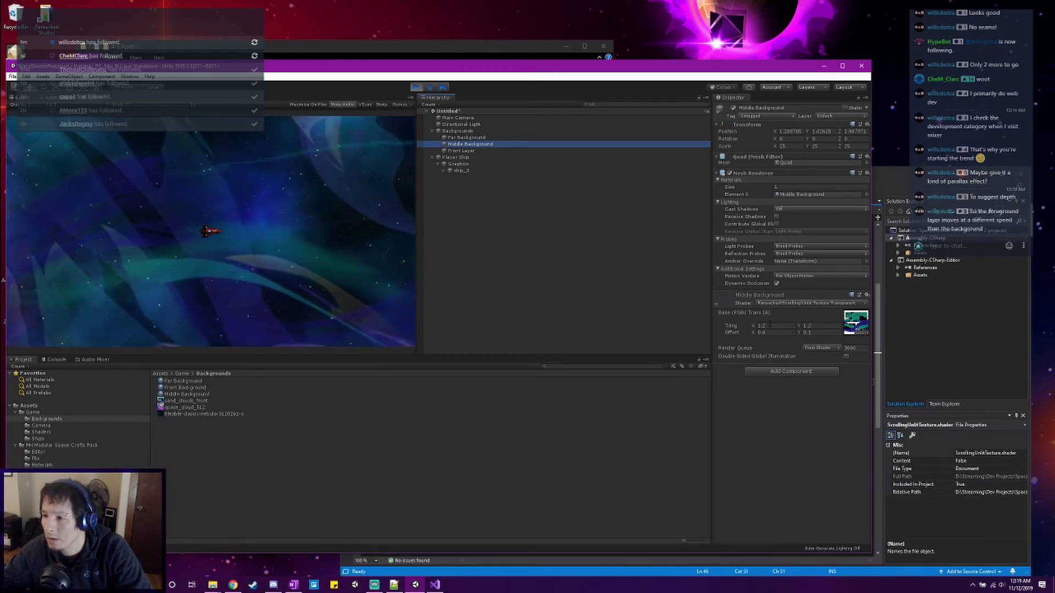
click(484, 138)
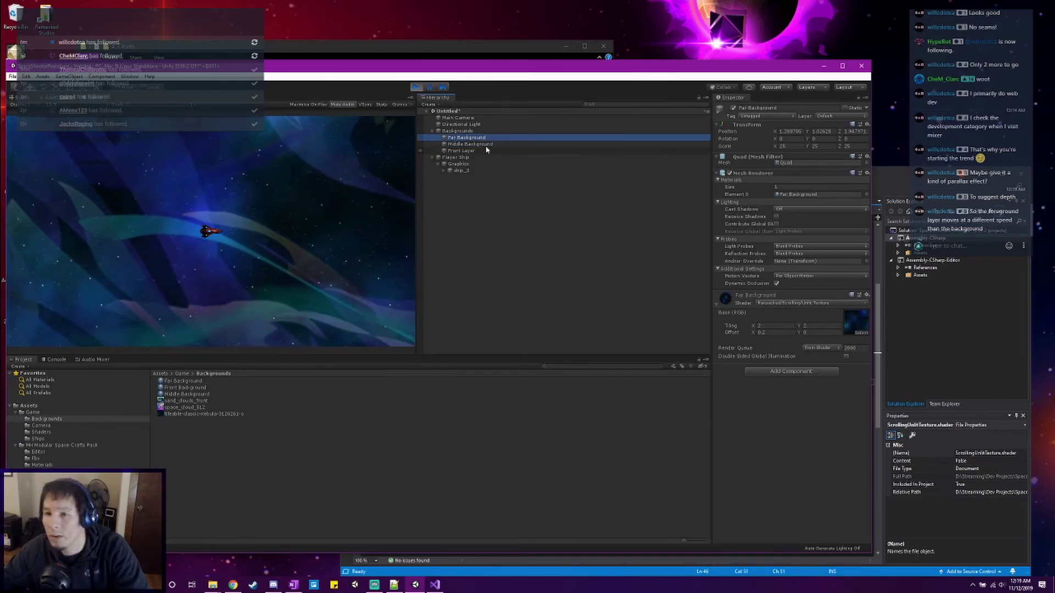
click(778, 332)
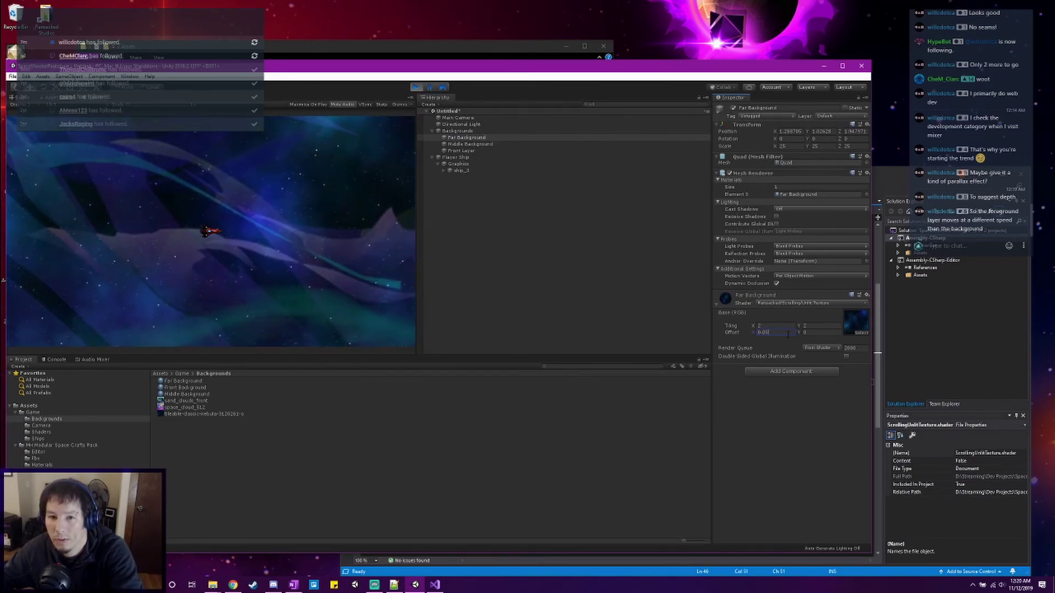
Set the Middle Background material's offset to 0.1 on X and 0.01 on Y.
click(467, 144)
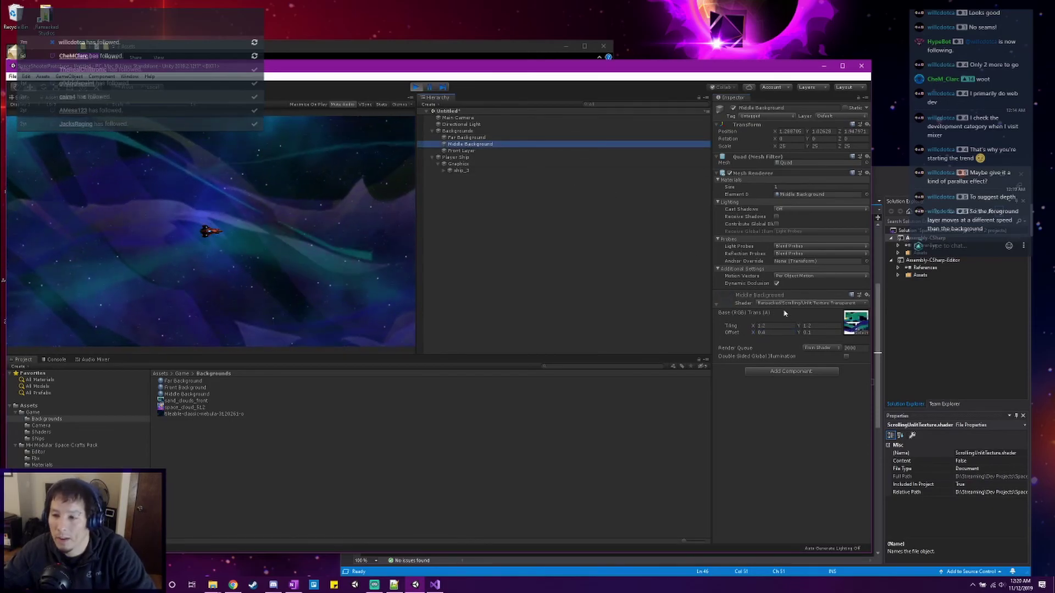
click(784, 334)
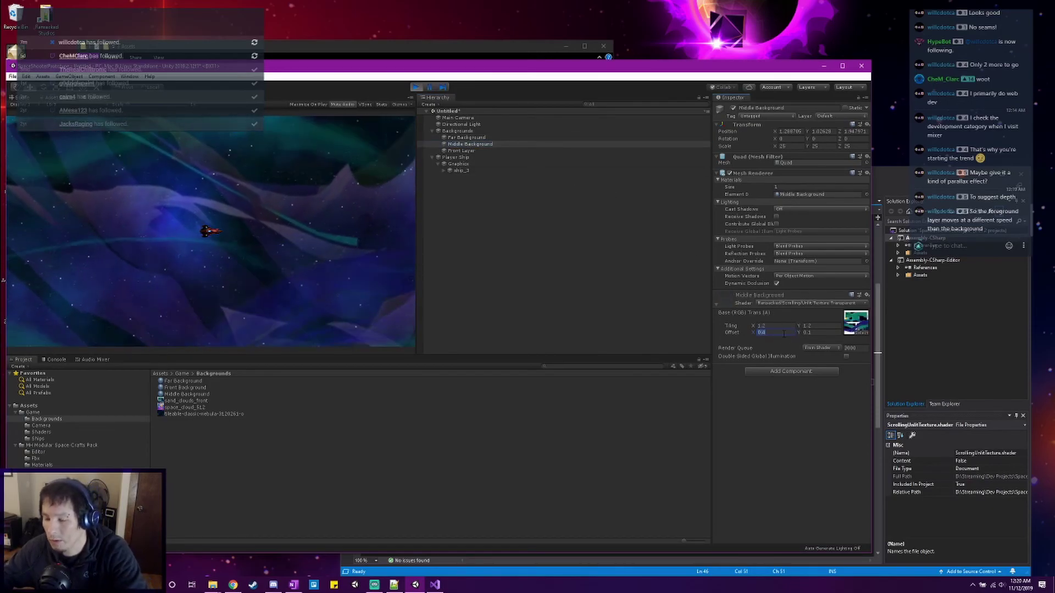
text(1)
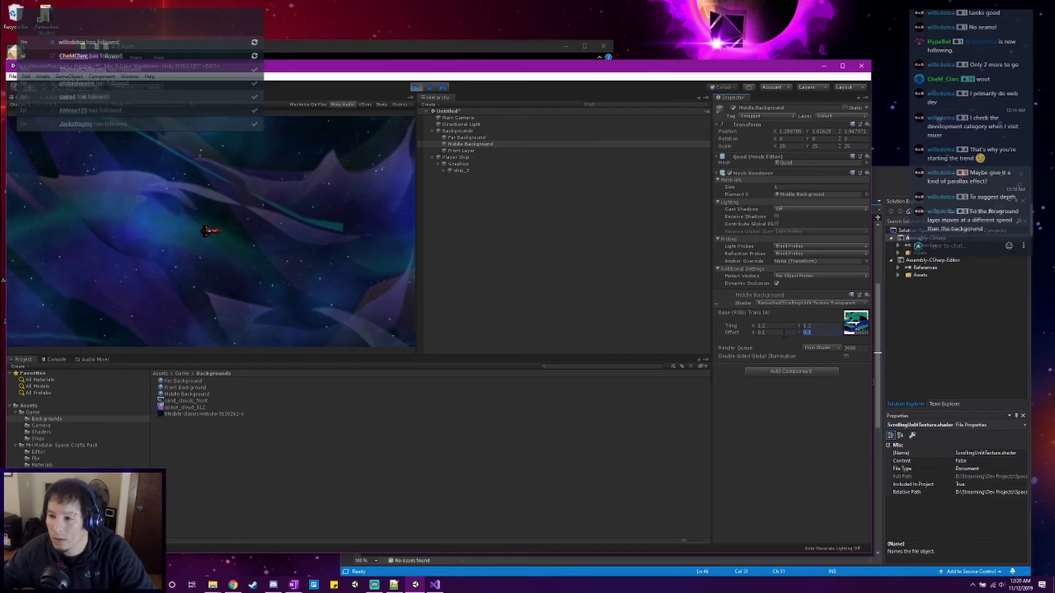
key(Tab)
key(BackSpace)
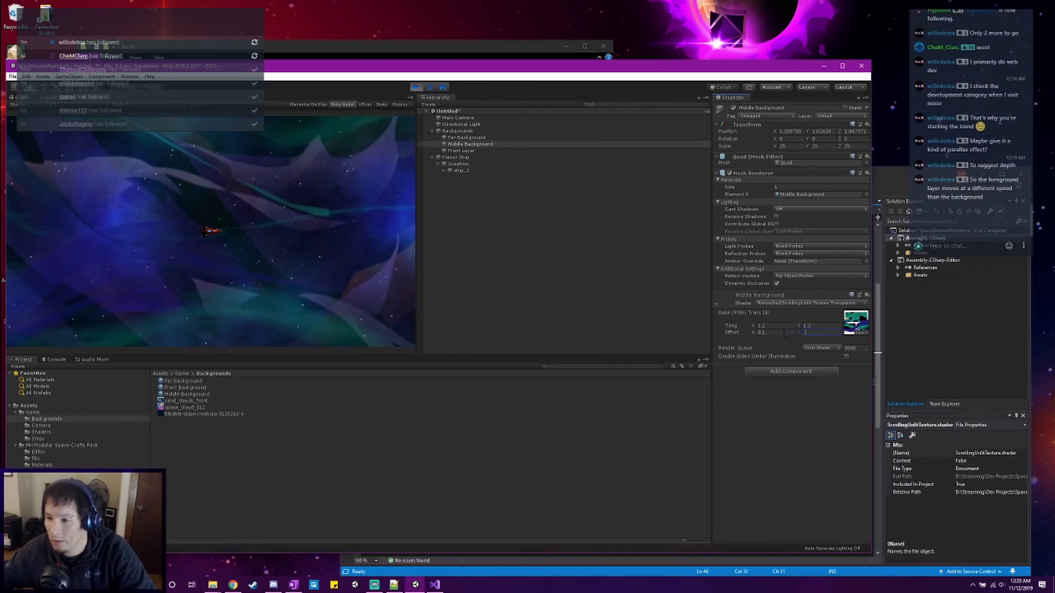
text(0.0)
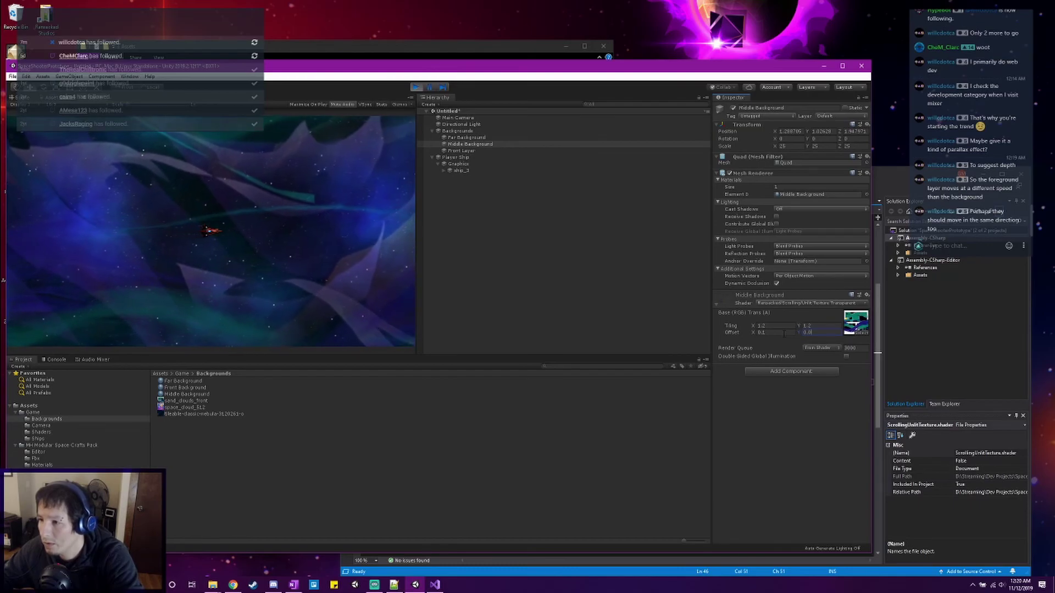
text(1)
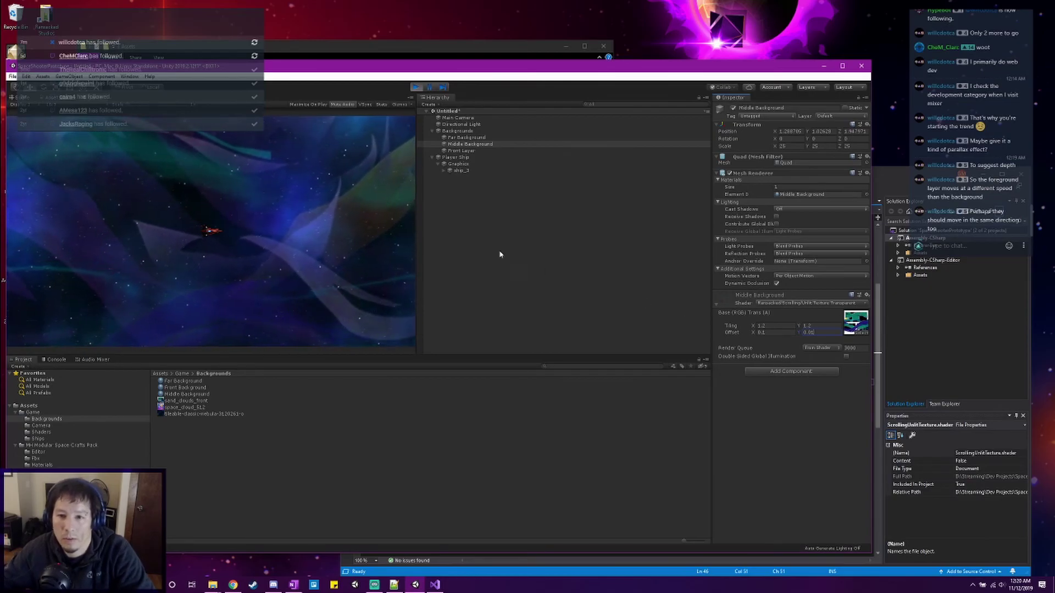
Set the Front Layer material's offset to 0.05 on X and 0 on Y.
click(477, 151)
click(774, 340)
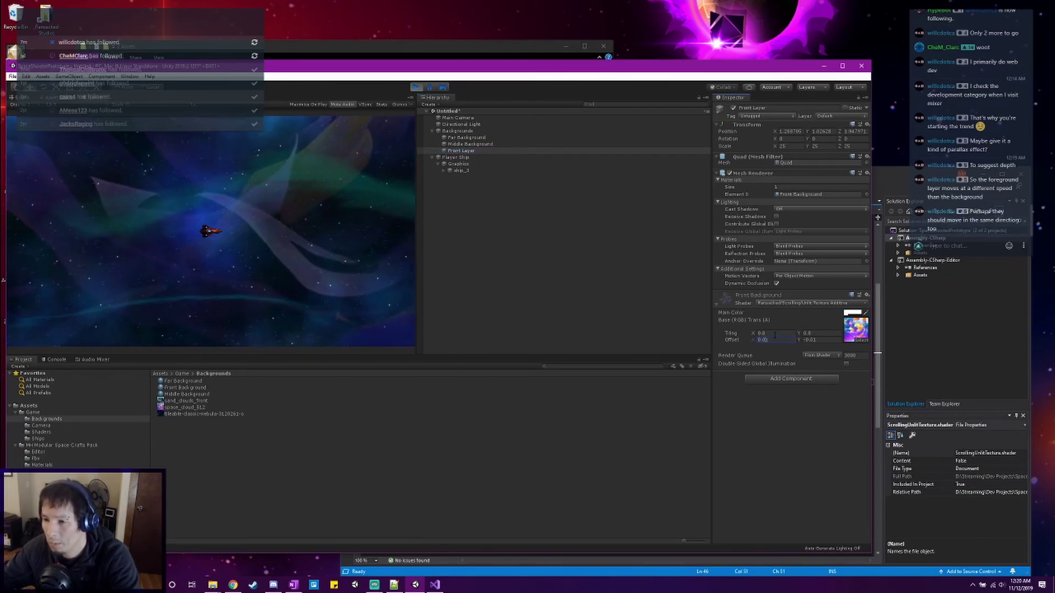
text(0)
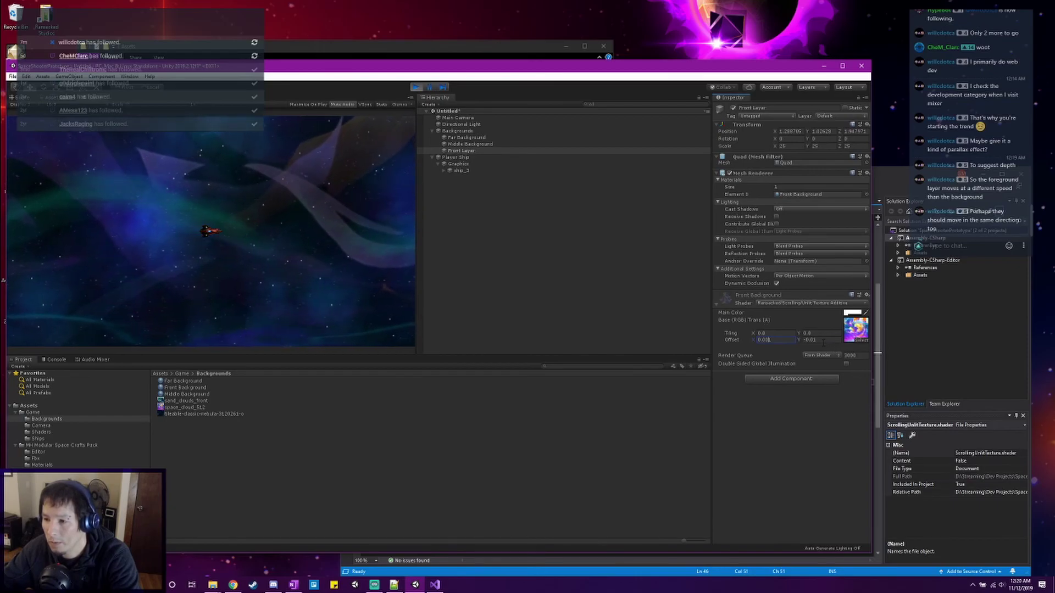
text(0)
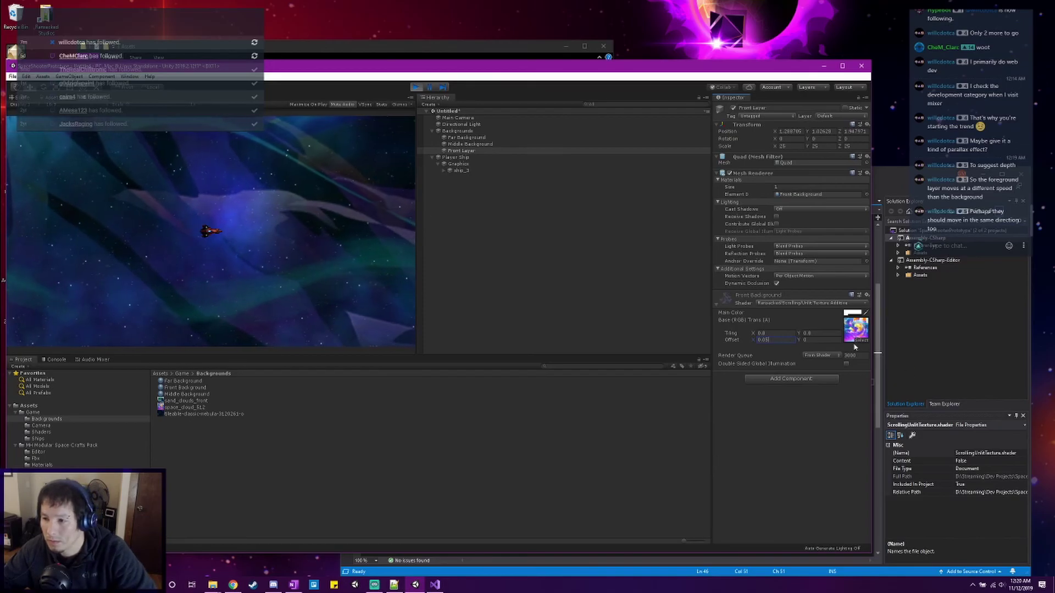
Lower the alpha of the Front Layer material's main color to about 21.
click(862, 314)
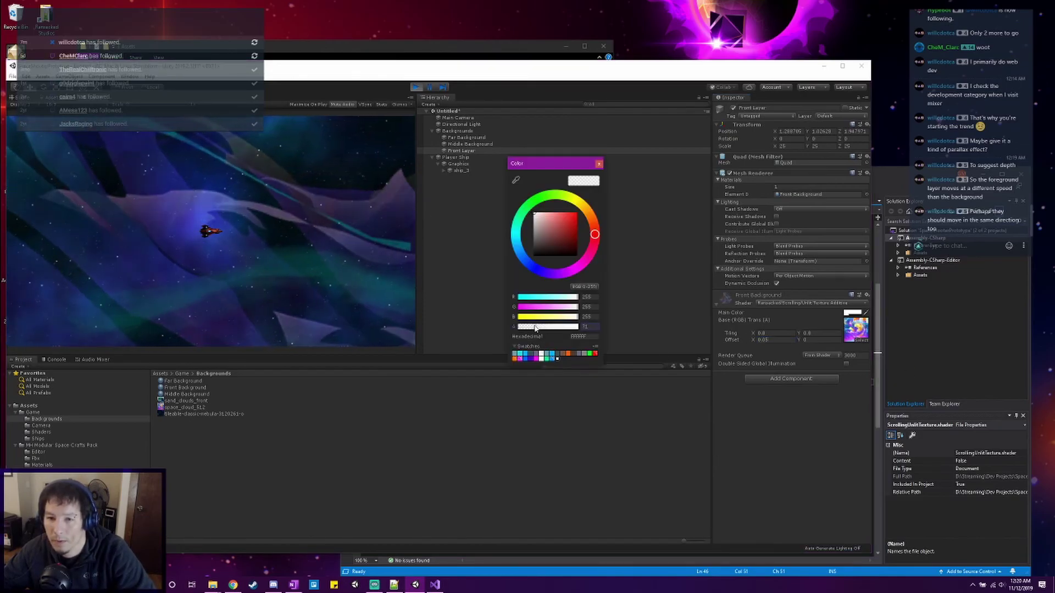
drag(529, 328, 524, 328)
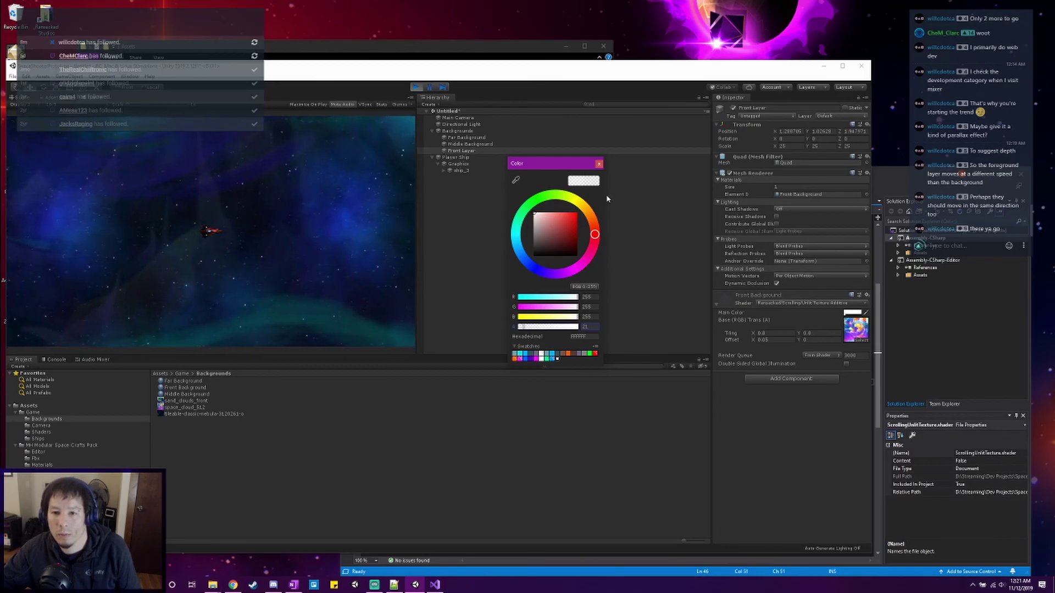
click(598, 164)
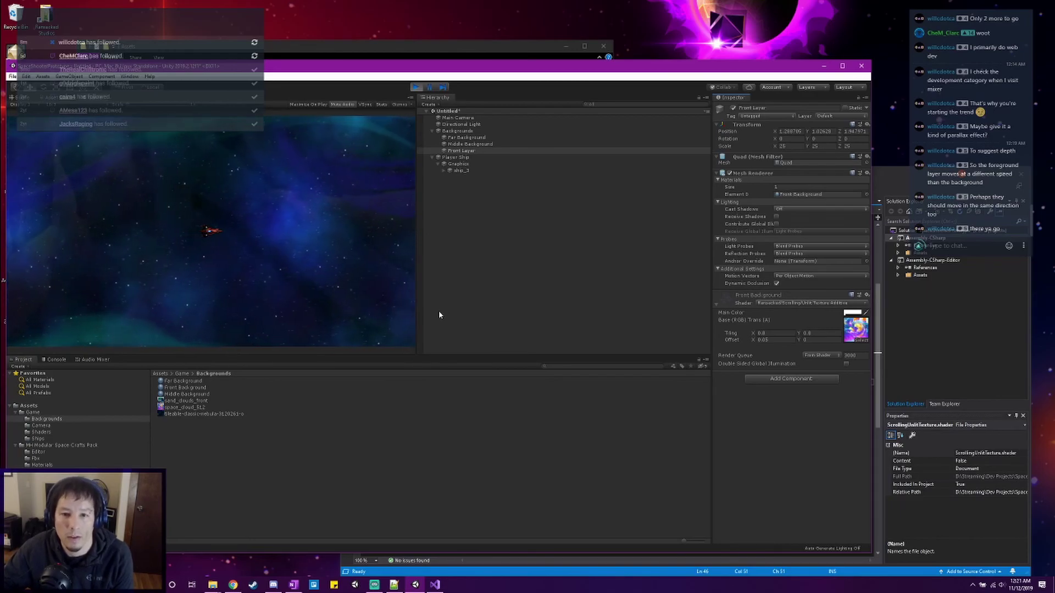
Set the Front Layer material's Y offset to 0.001 and try moving the ship in the running game.
click(816, 340)
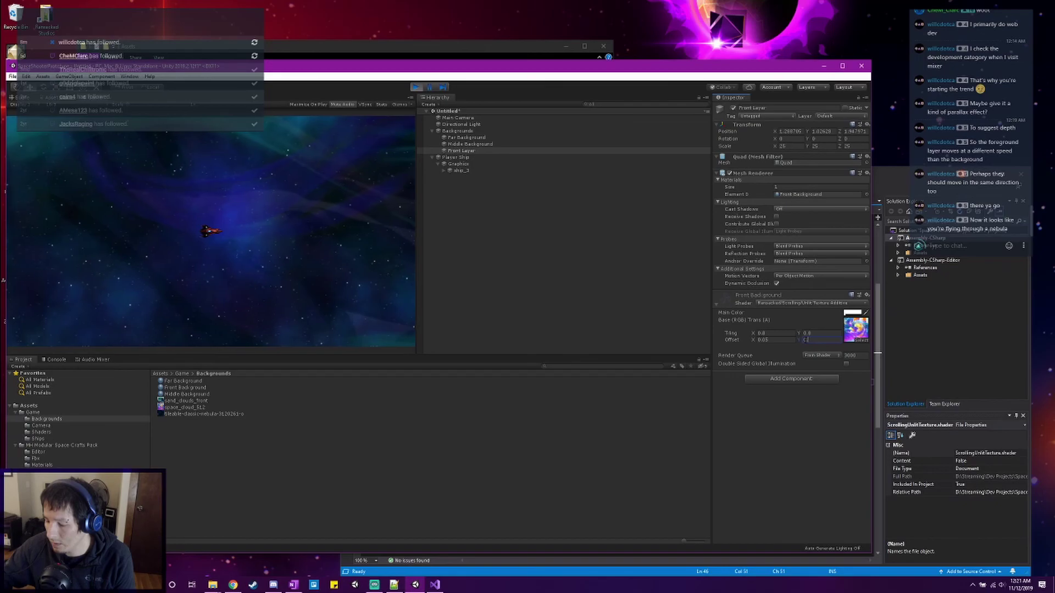
text(0.001)
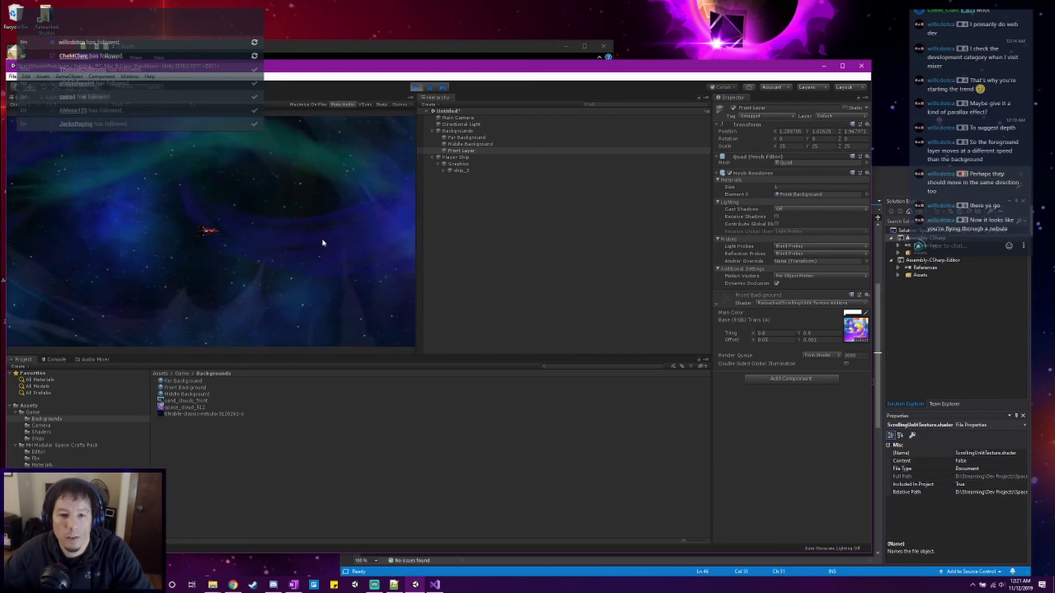
key(a)
key(s)
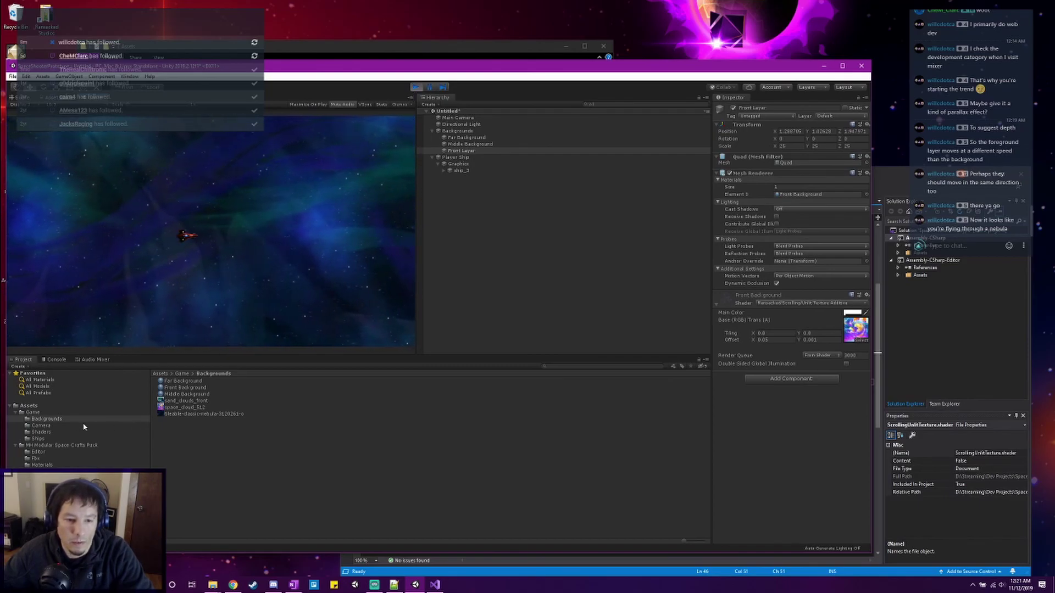
Find the Player Ship Data asset in the Ships folder and set its Acceleration to 7.
click(53, 413)
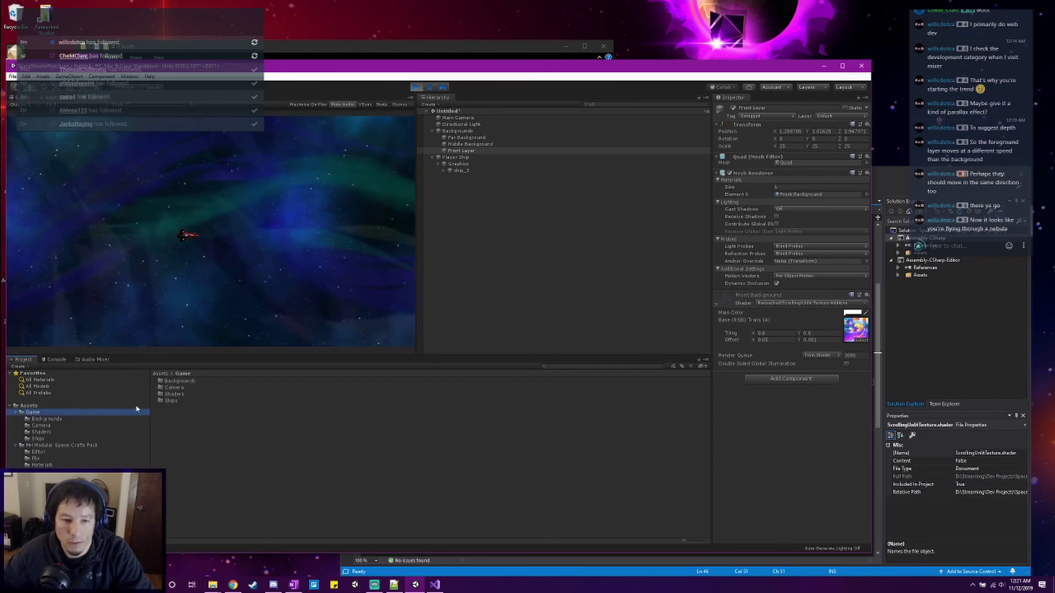
click(46, 419)
click(41, 431)
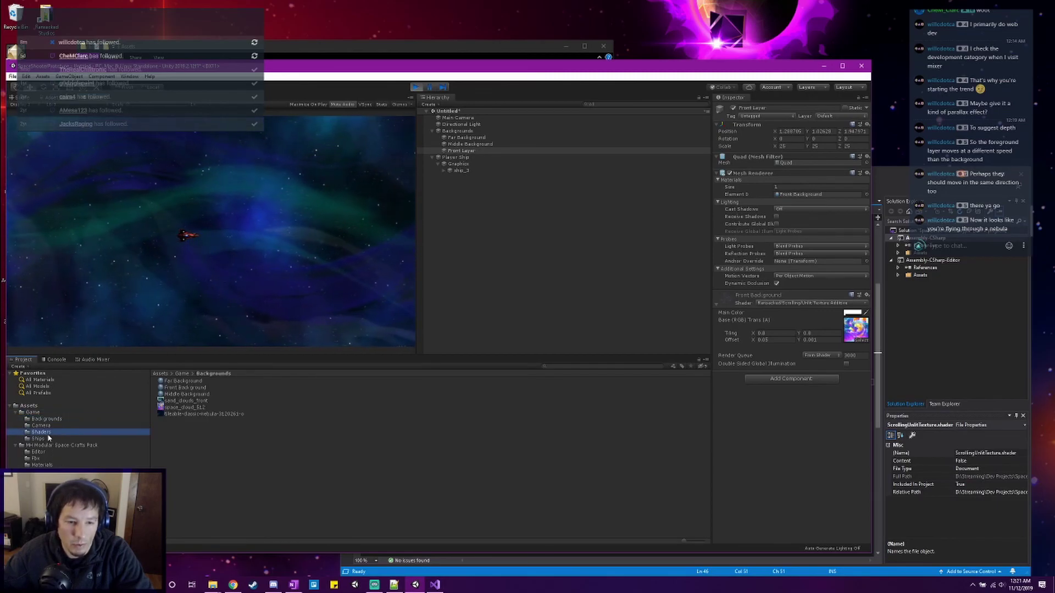
click(38, 439)
click(32, 412)
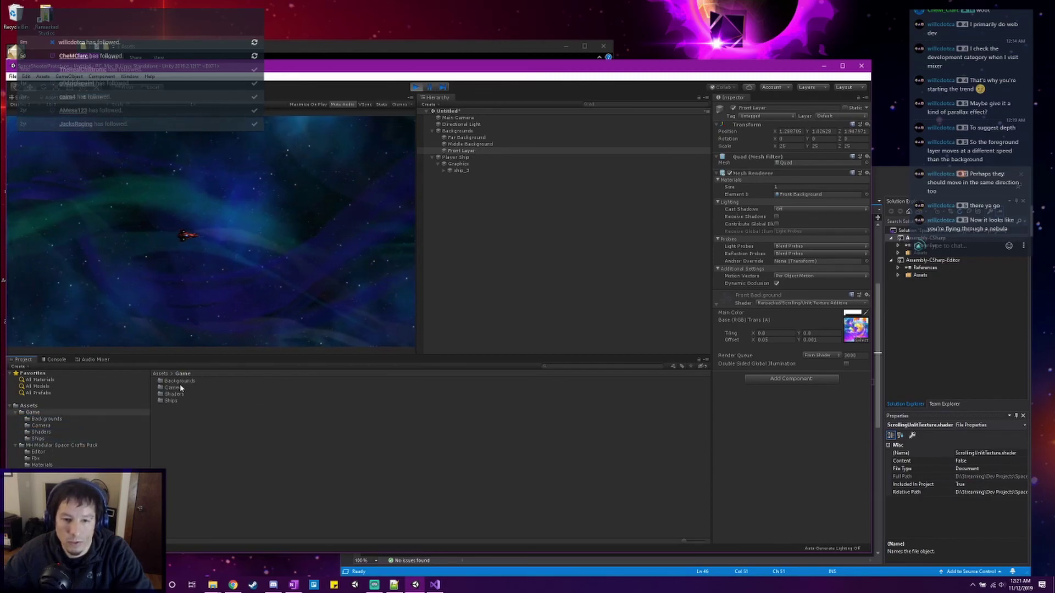
click(77, 444)
click(38, 438)
click(178, 381)
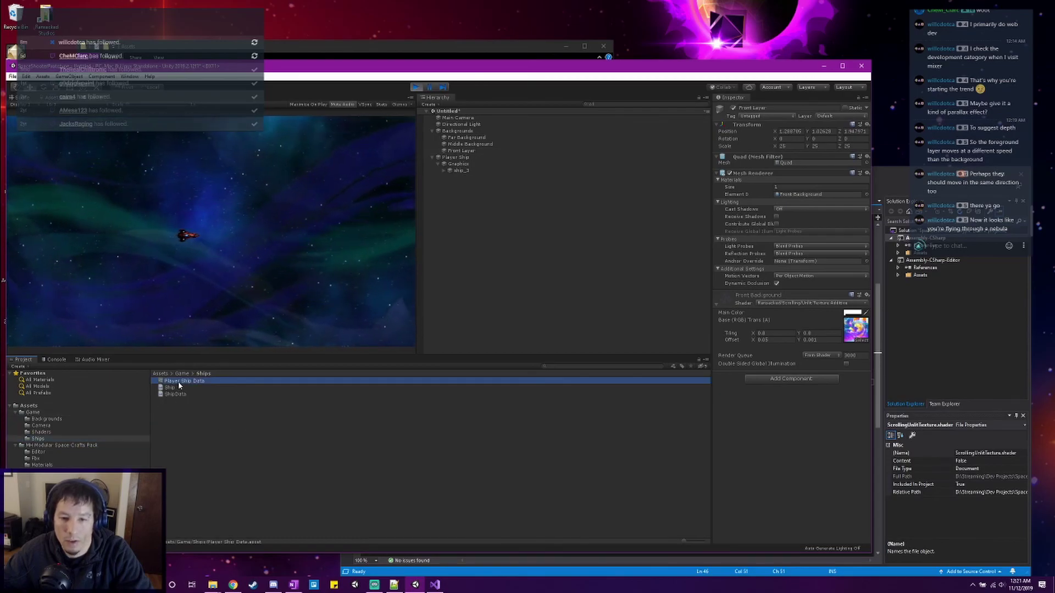
click(821, 130)
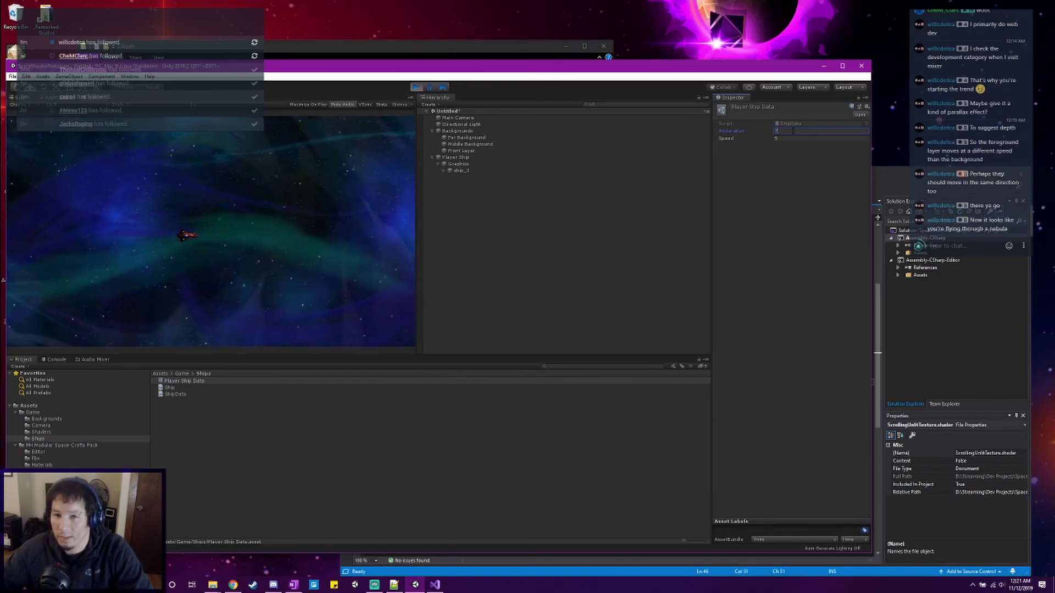
Fly the ship around in all directions in the running game to test its handling against the scrolling backdrop.
click(306, 198)
key(Left)
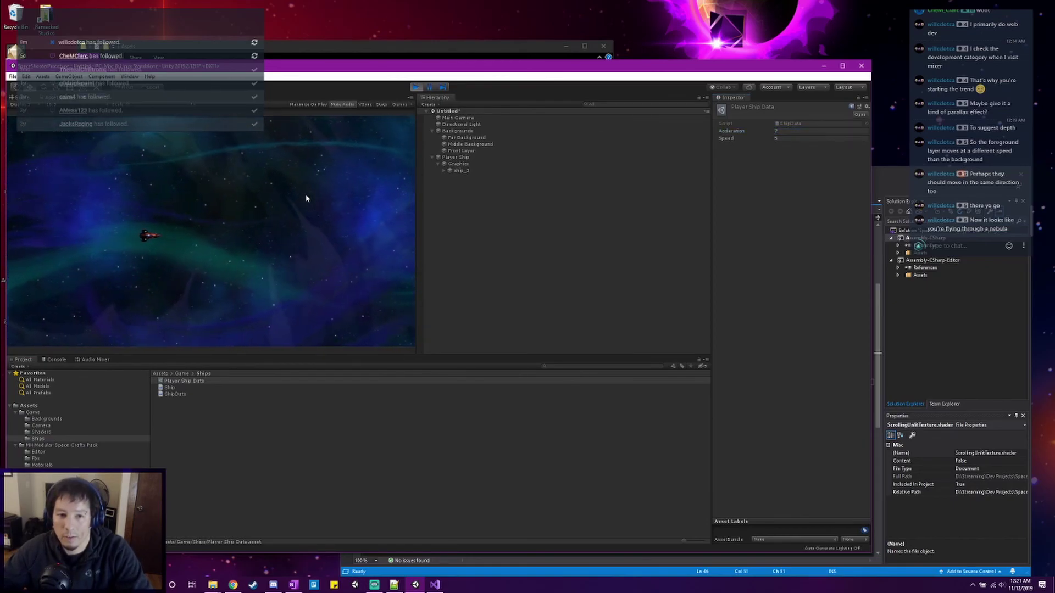
key(Right)
key(Down)
key(Up)
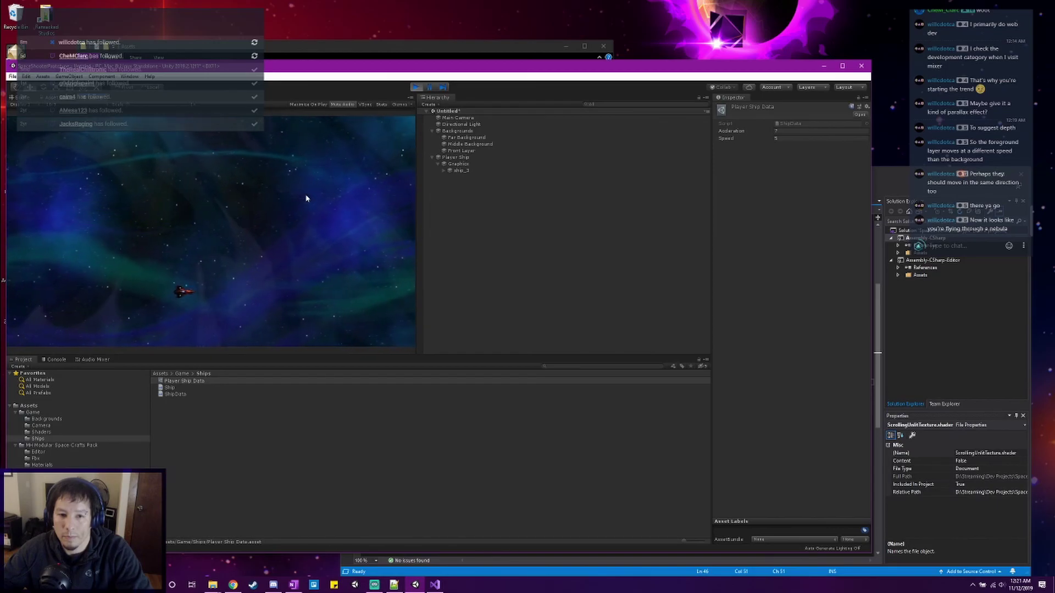
key(Down)
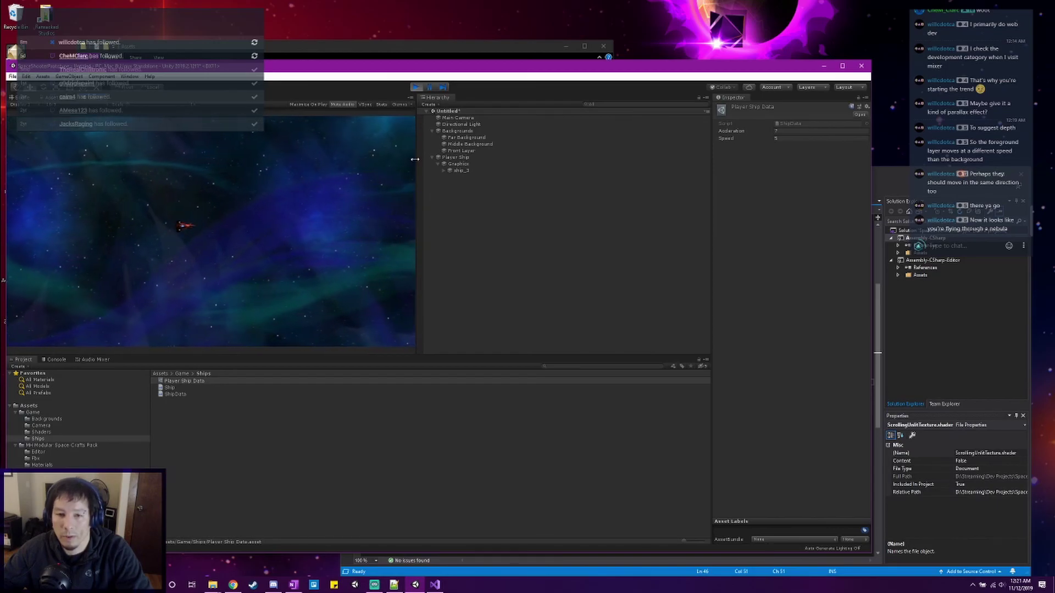
key(Left)
key(Down)
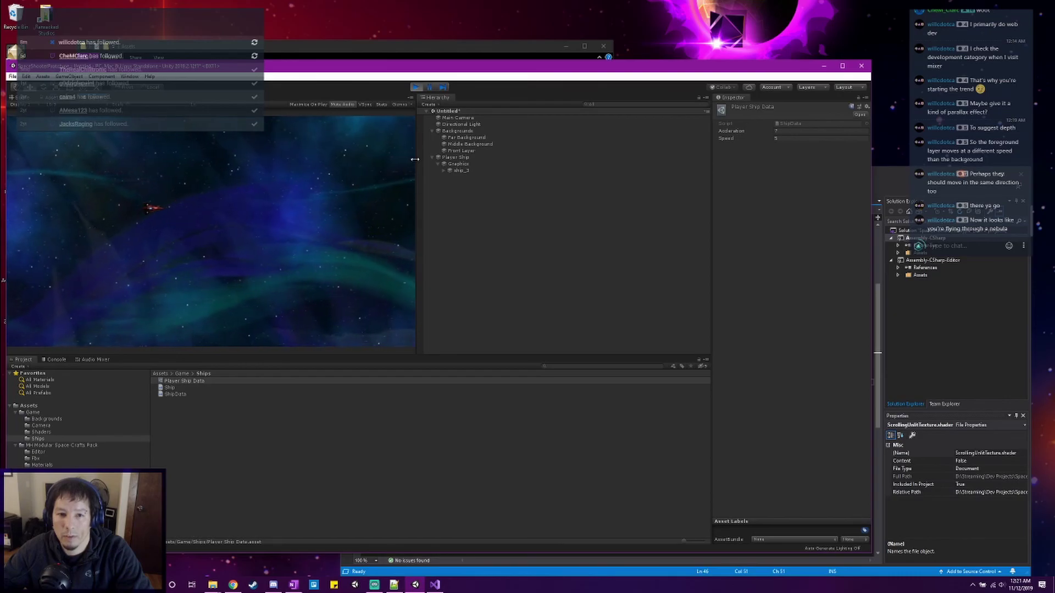
key(Right)
key(Down)
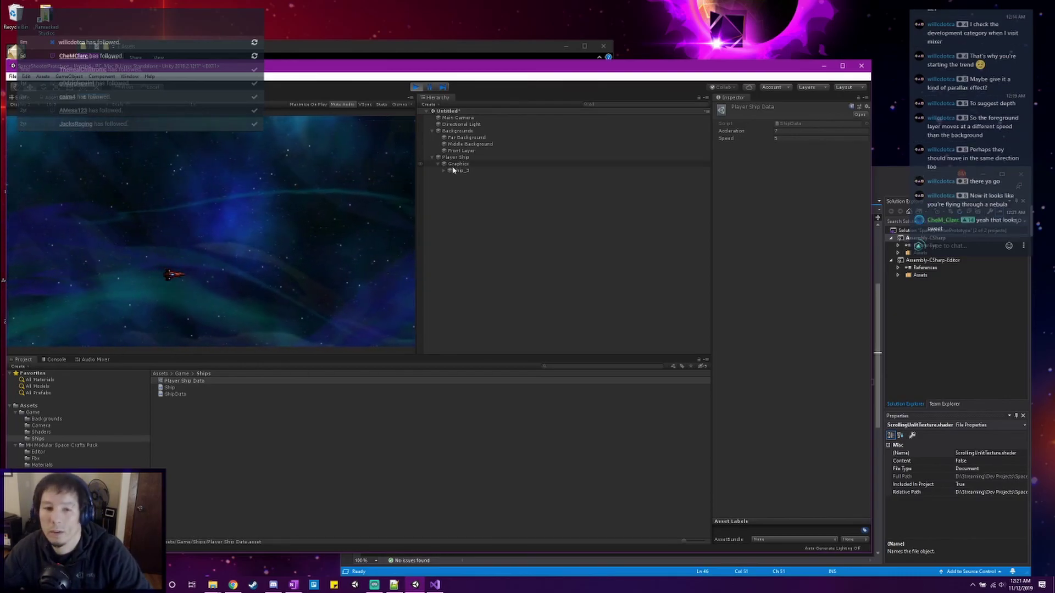
key(Left)
key(Up)
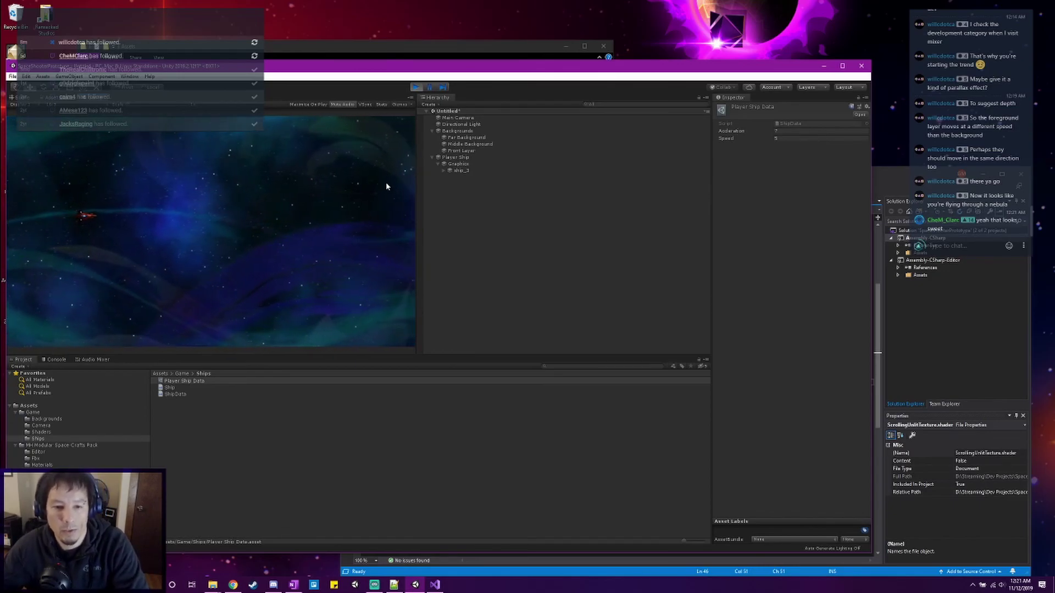
key(Right)
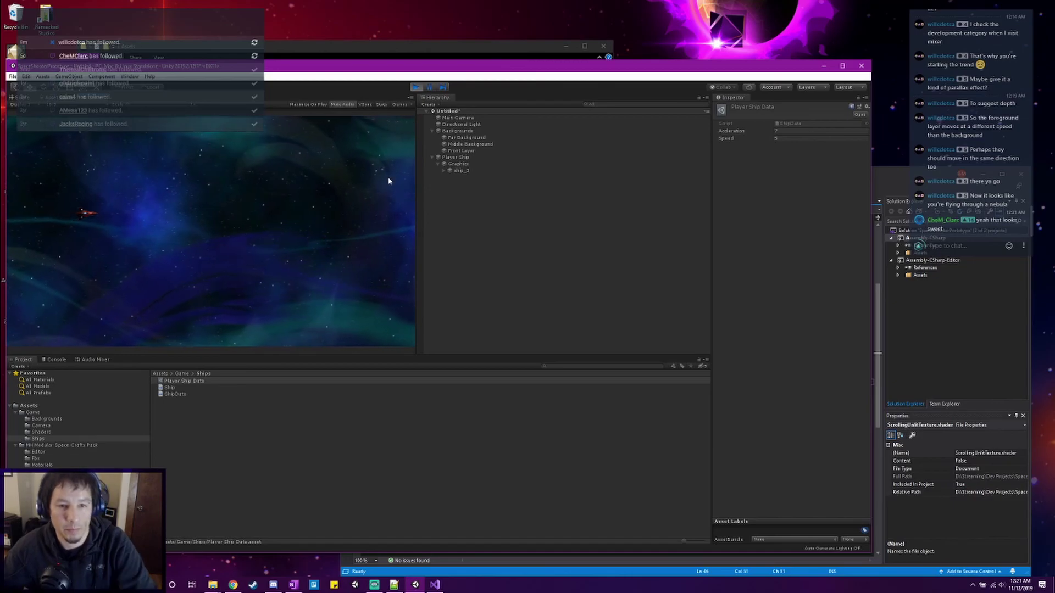